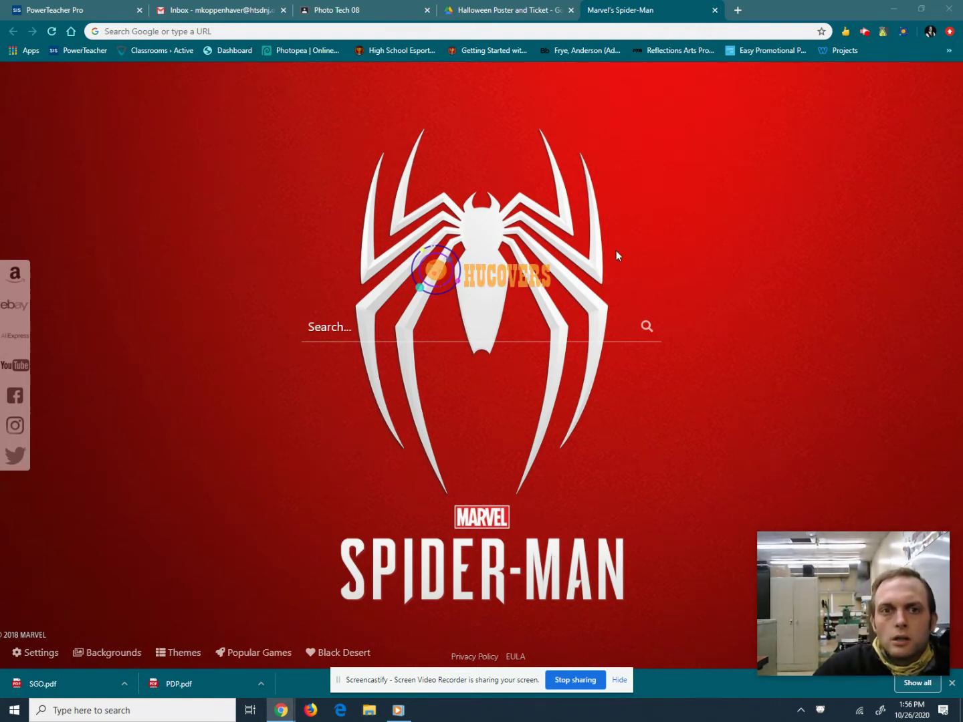
Search the web for 'google drawing' and open a new blank Google Drawings file.
click(533, 31)
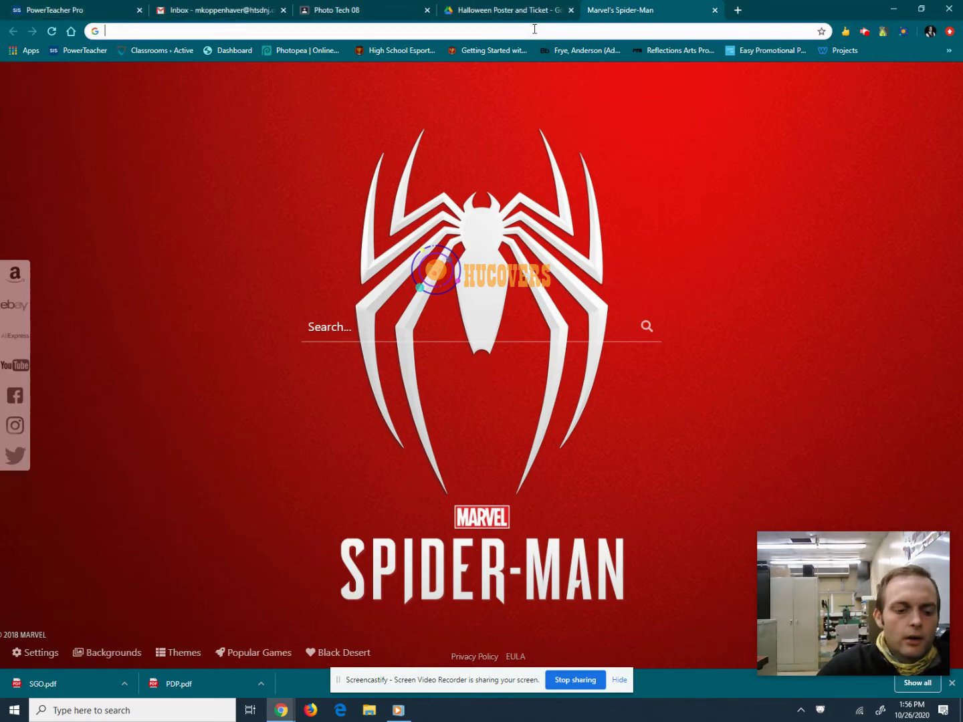
text(google dr)
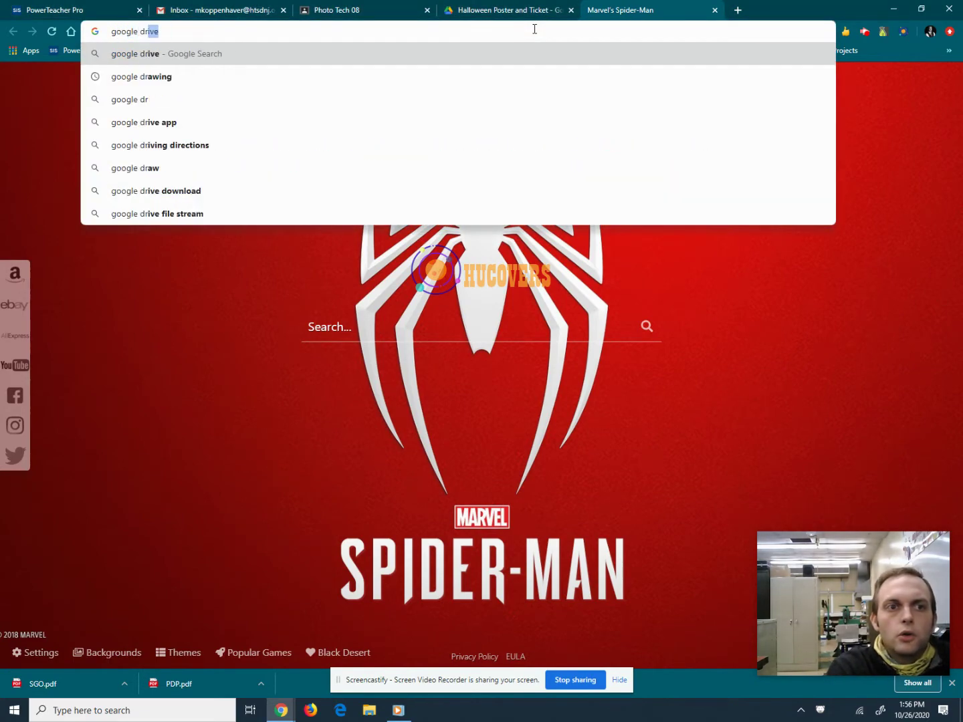
text(awing)
key(Return)
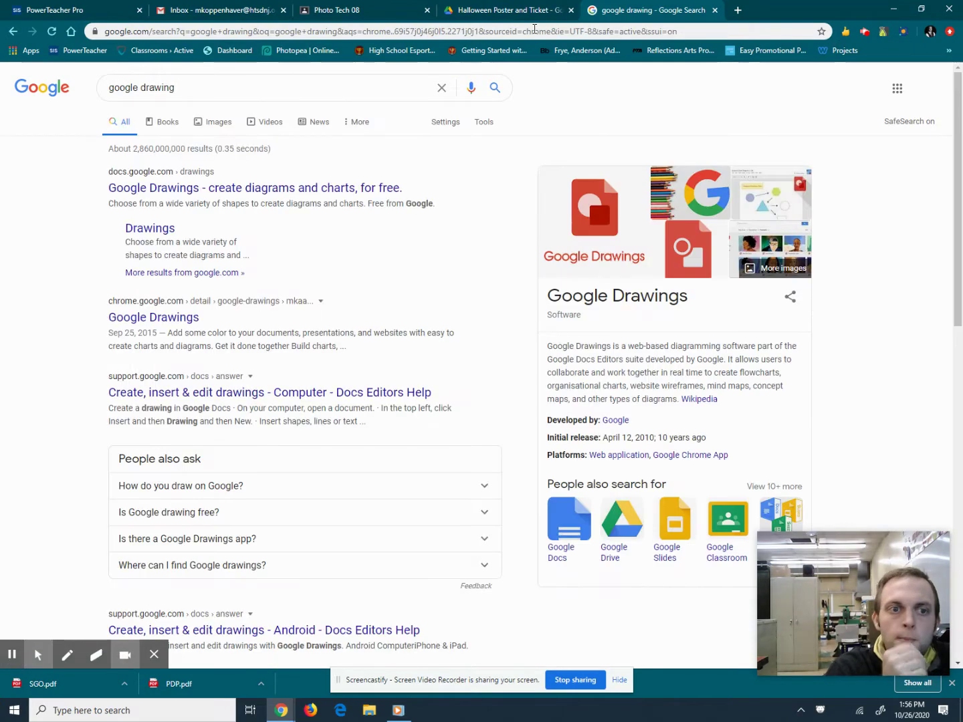
click(280, 192)
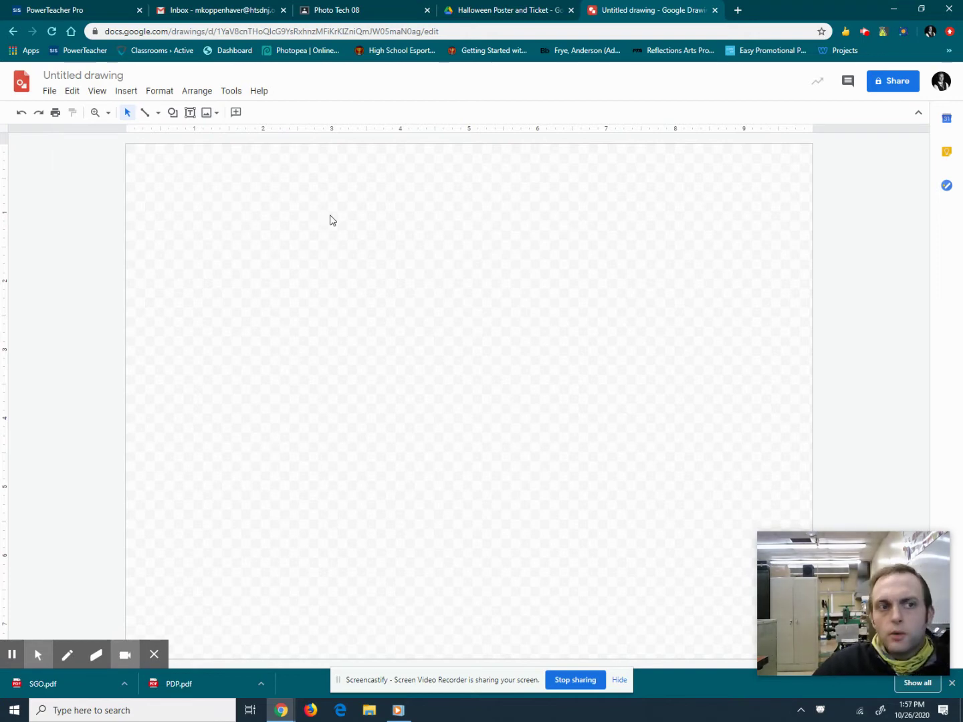
Rename the untitled drawing to 'Halloween Dance Ticket'.
mouse_move(100, 649)
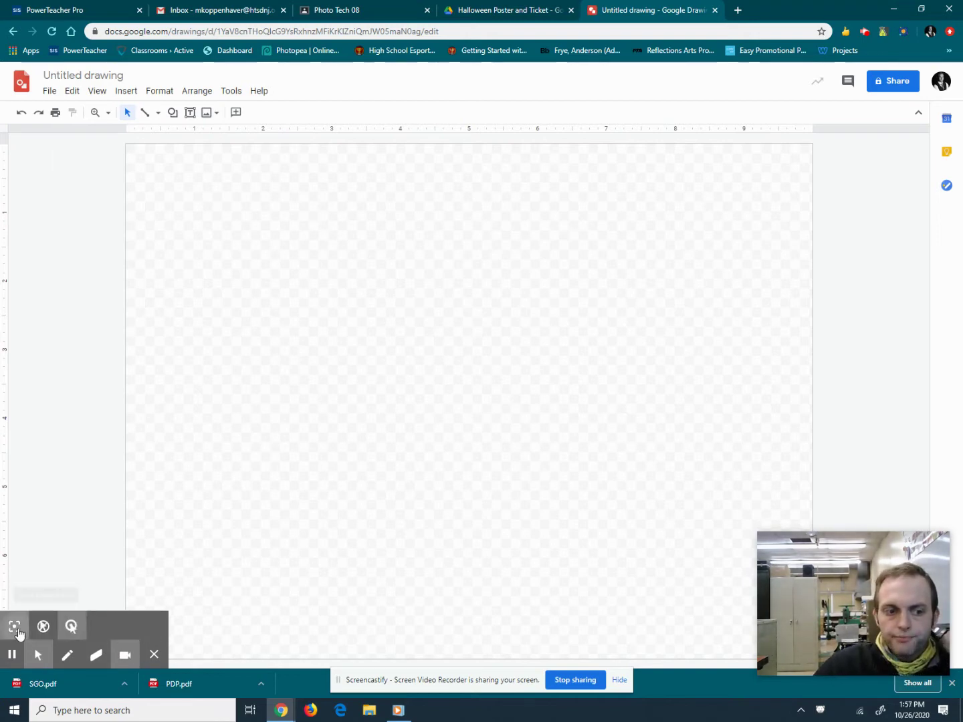
click(15, 627)
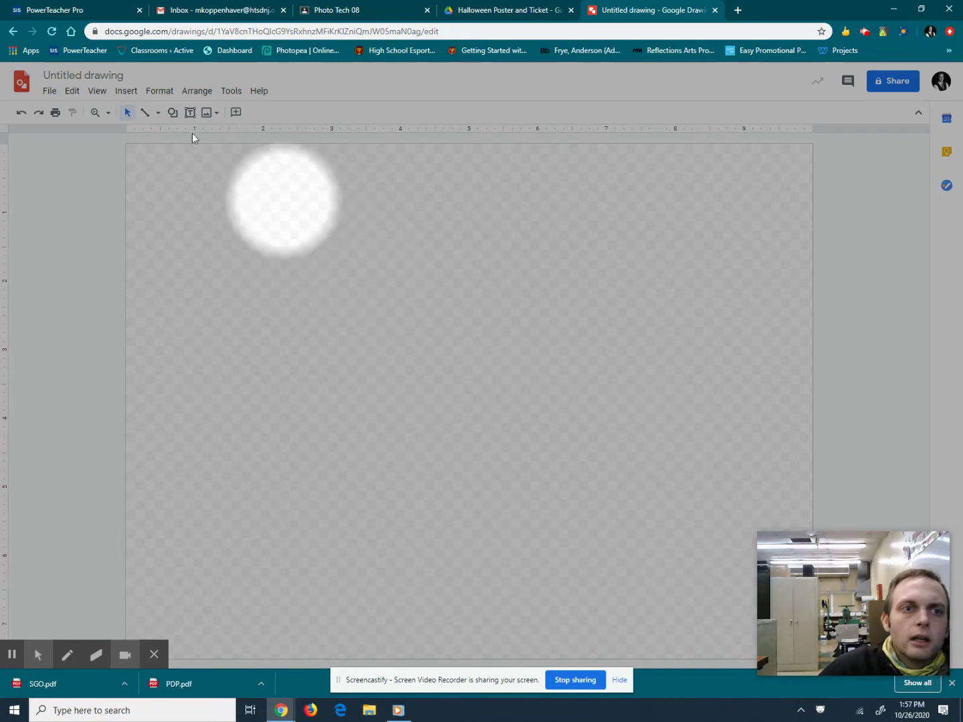
click(84, 75)
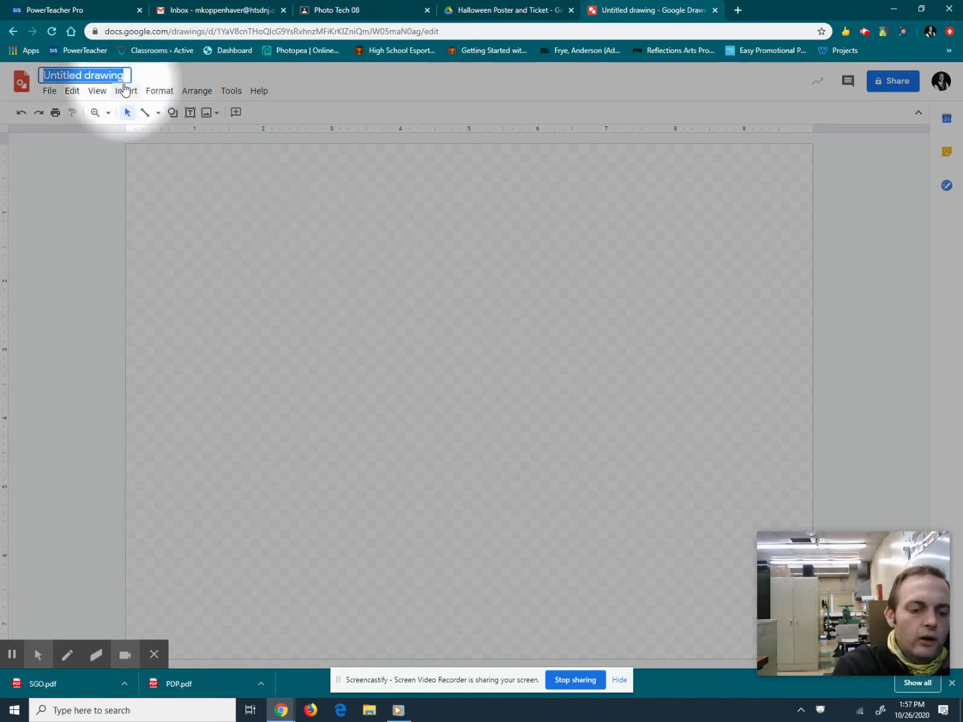
text(Hall)
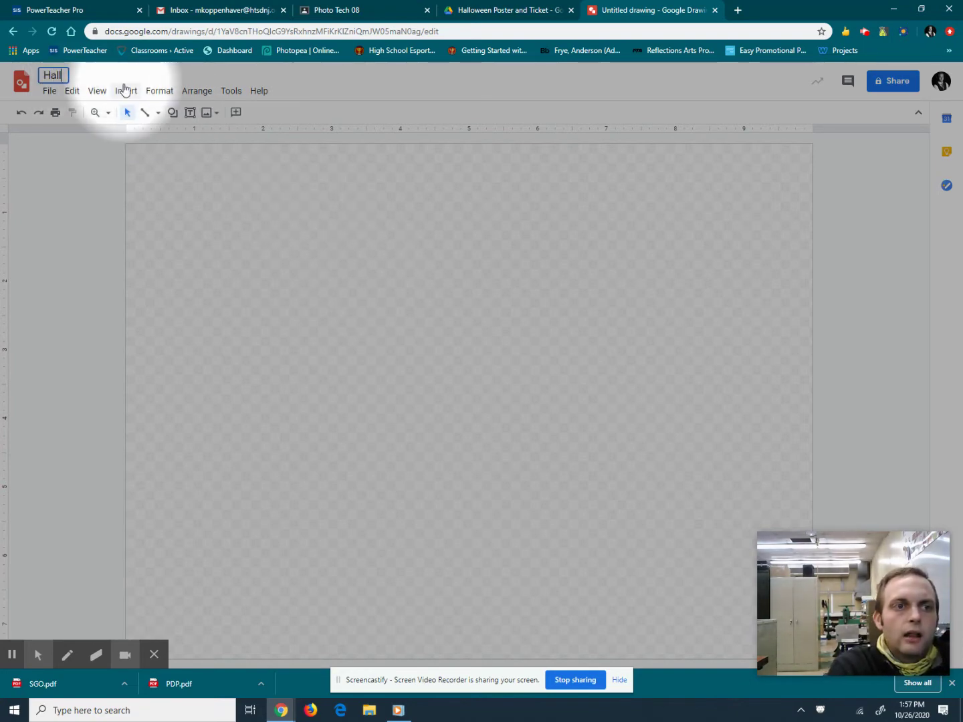
text(oween Dance Ticket)
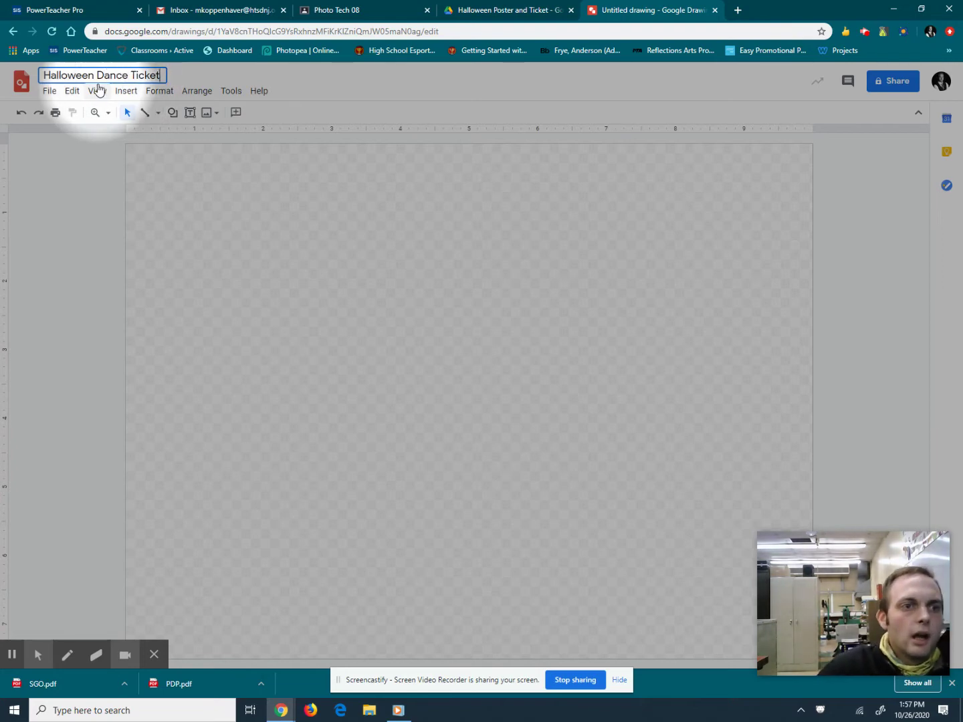
click(52, 93)
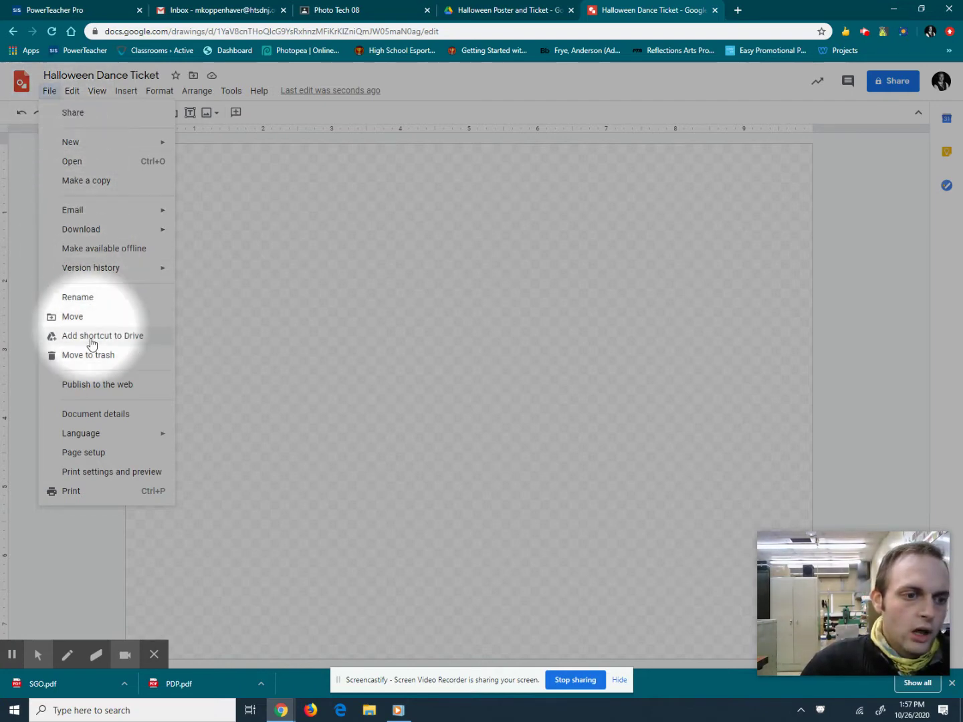
Set a custom page size of 5.5 × 2 inches in Page setup and apply it.
click(91, 453)
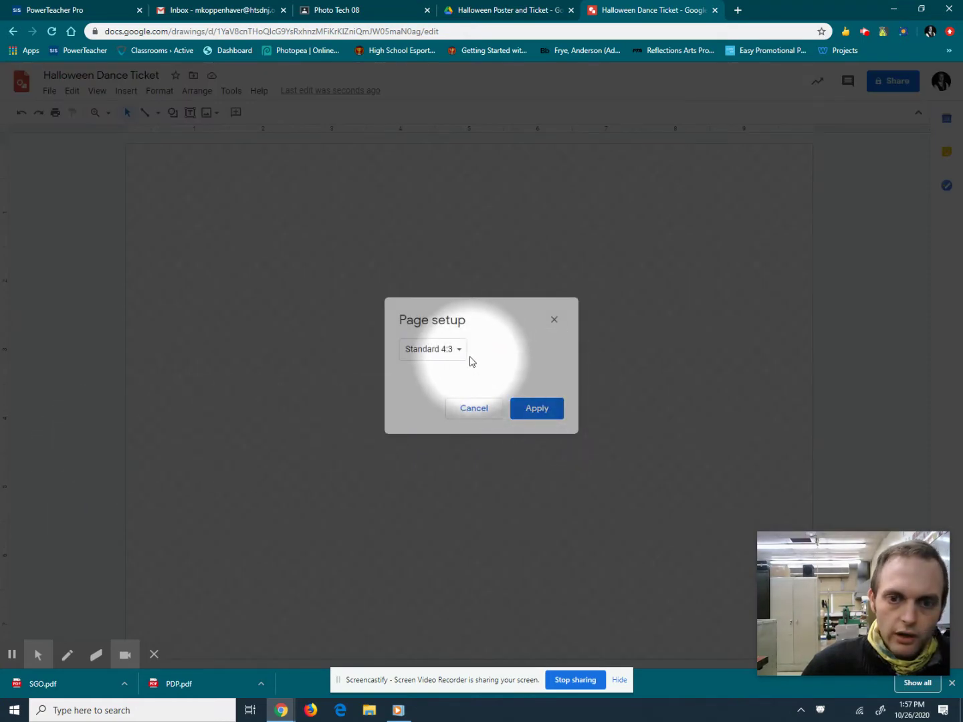
click(456, 352)
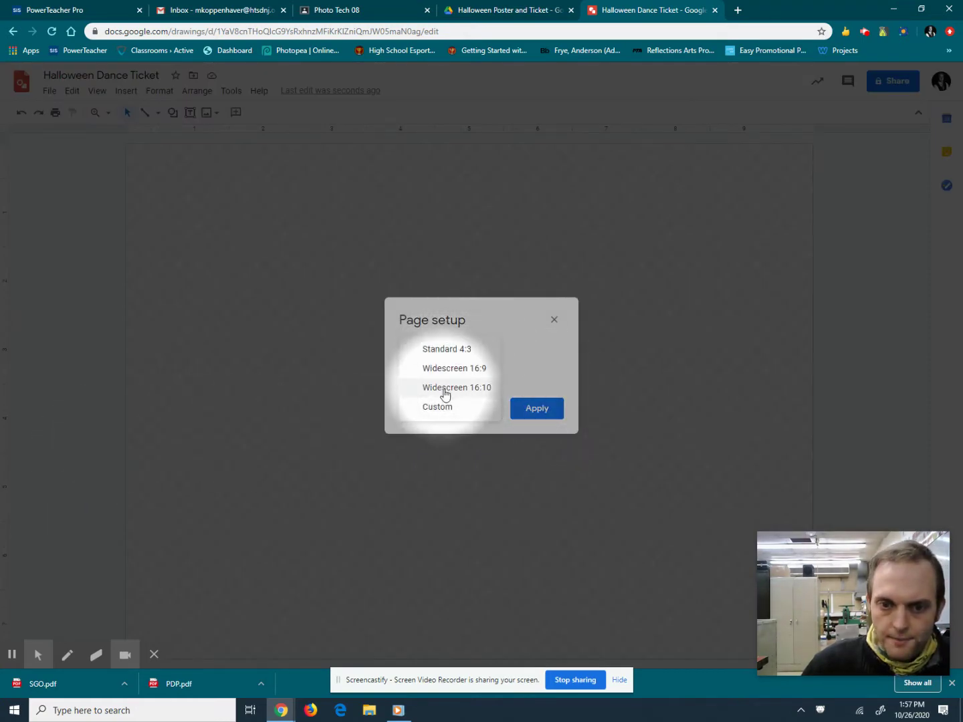
click(445, 412)
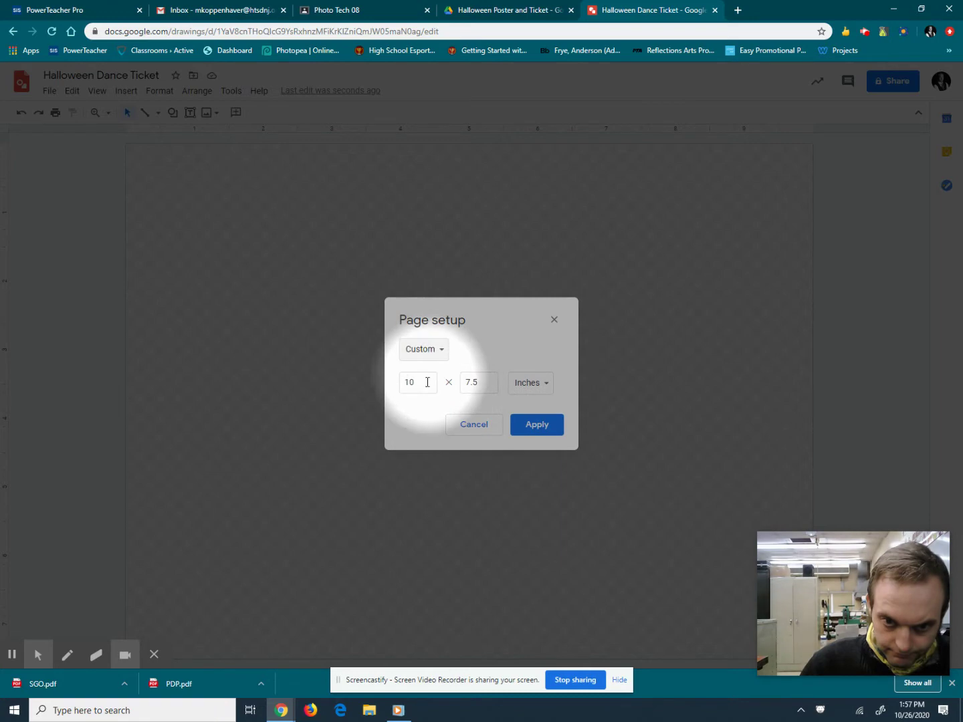
drag(423, 385, 397, 388)
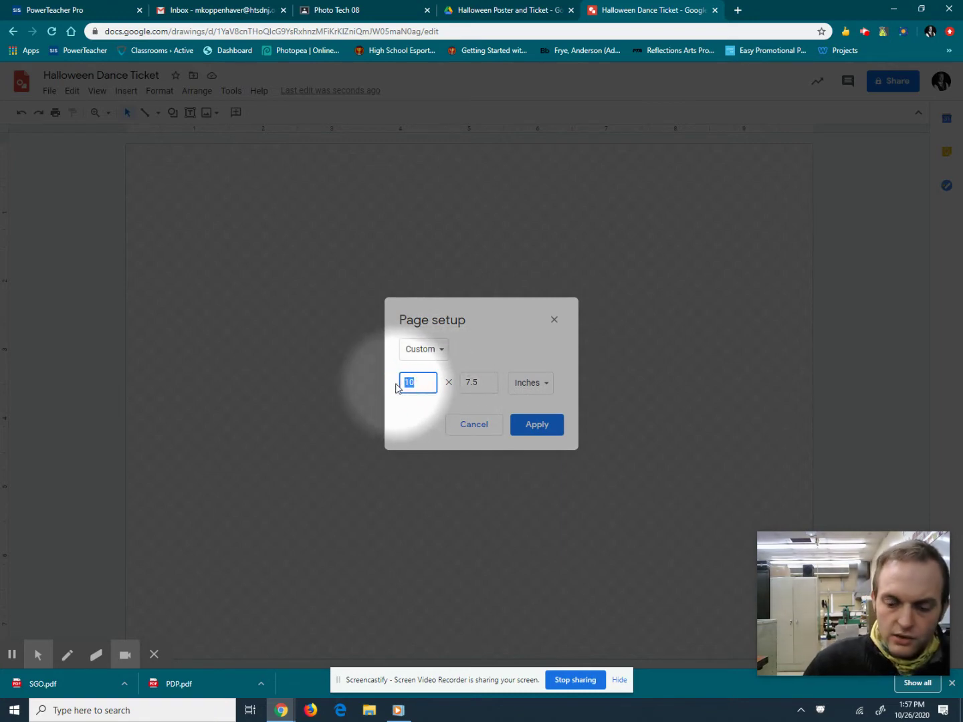
text(5.5)
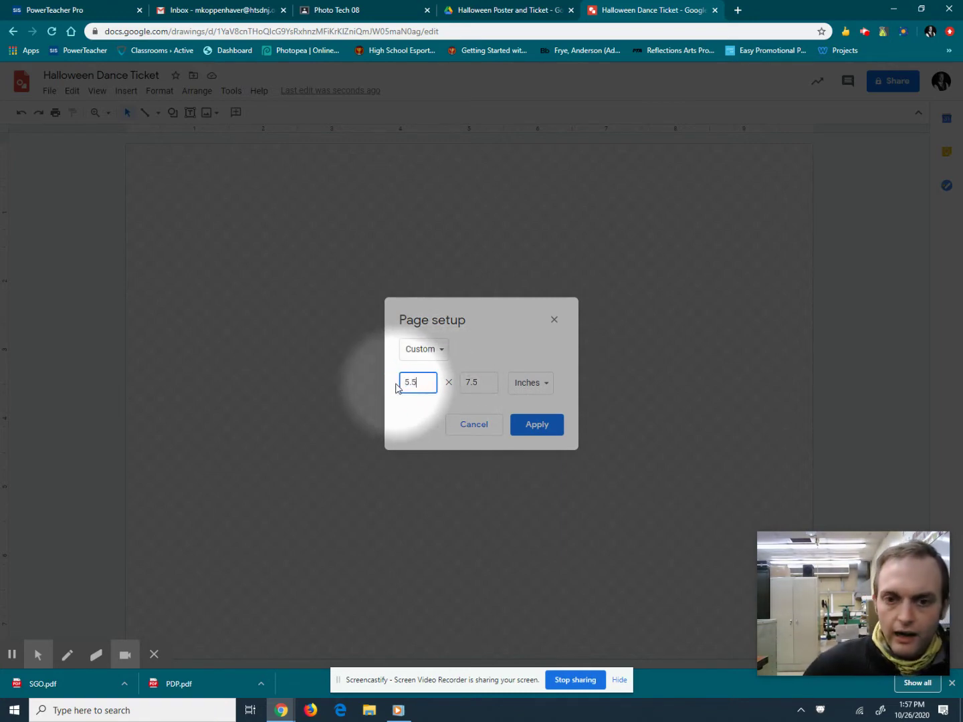
drag(476, 385, 459, 390)
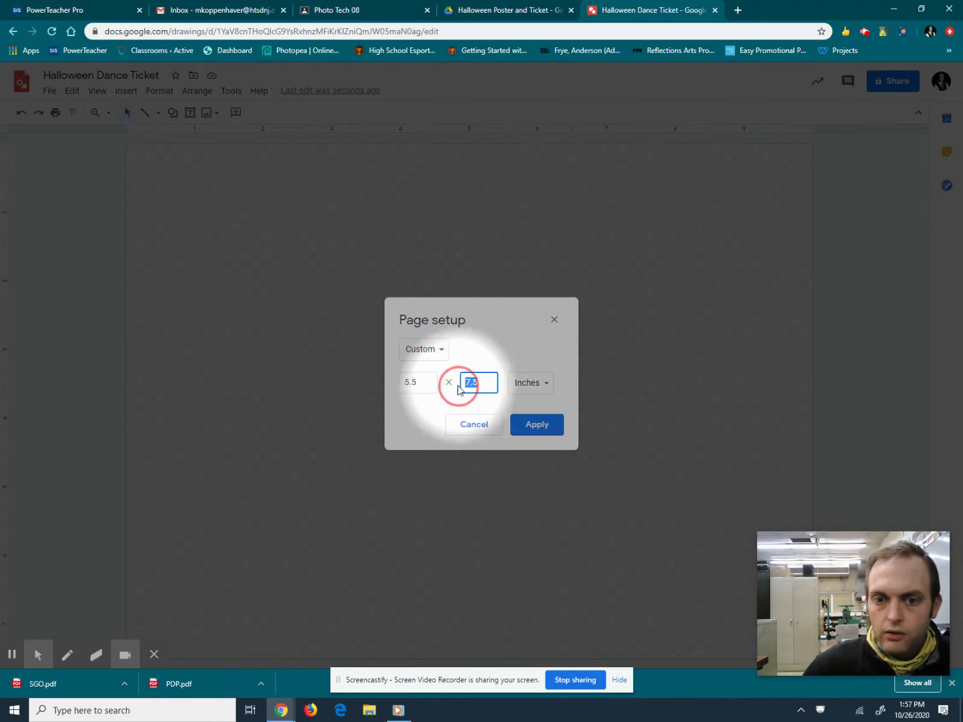
text(2)
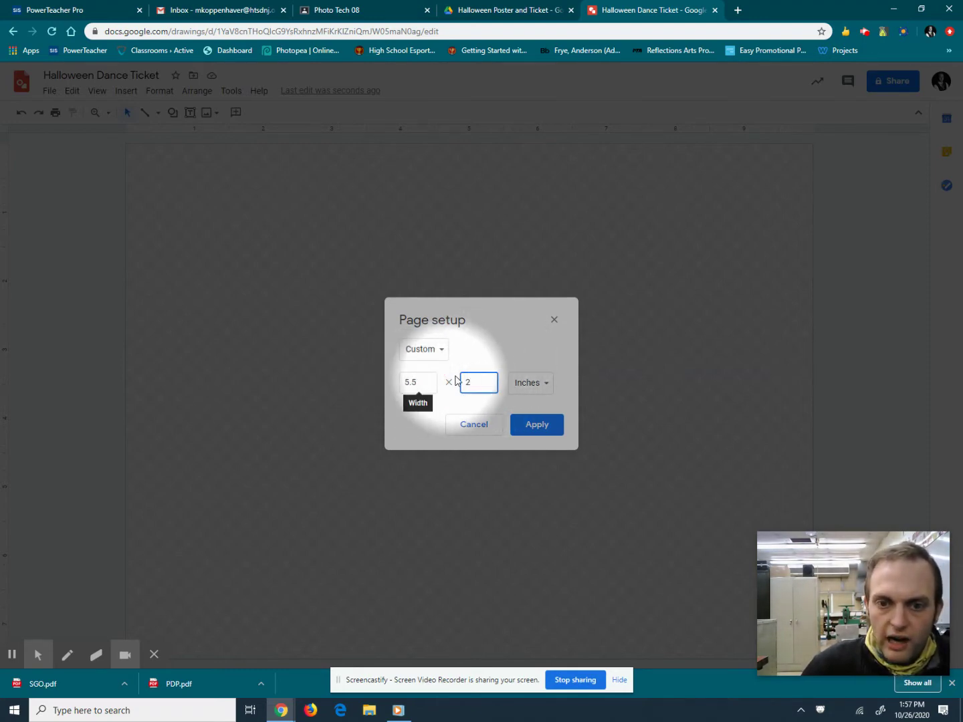
click(541, 428)
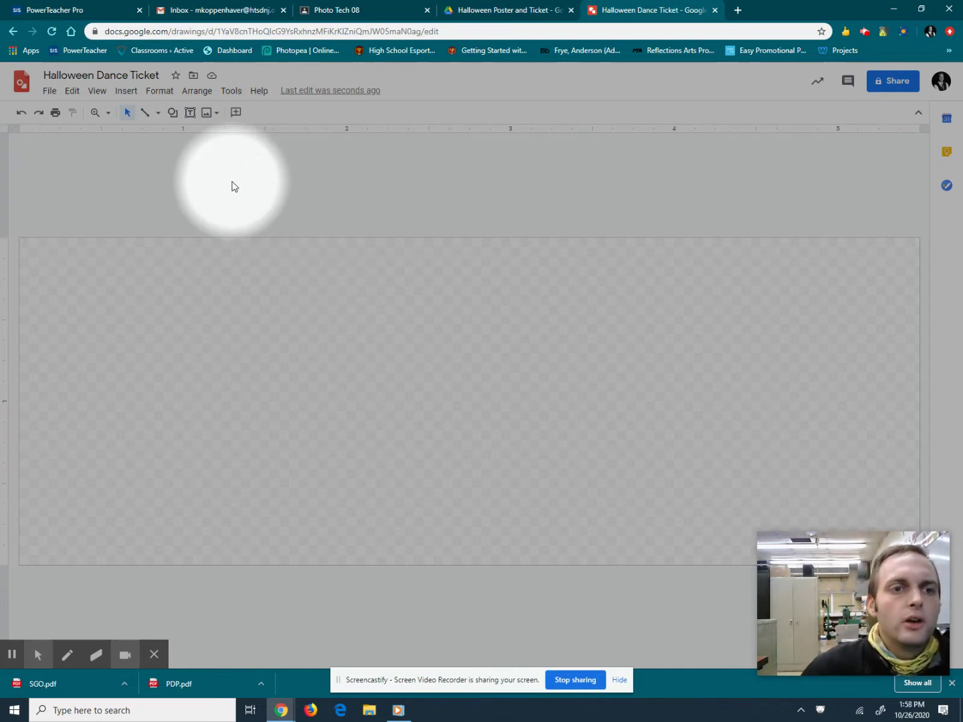
Draw a rectangle spanning the whole ticket page.
click(173, 117)
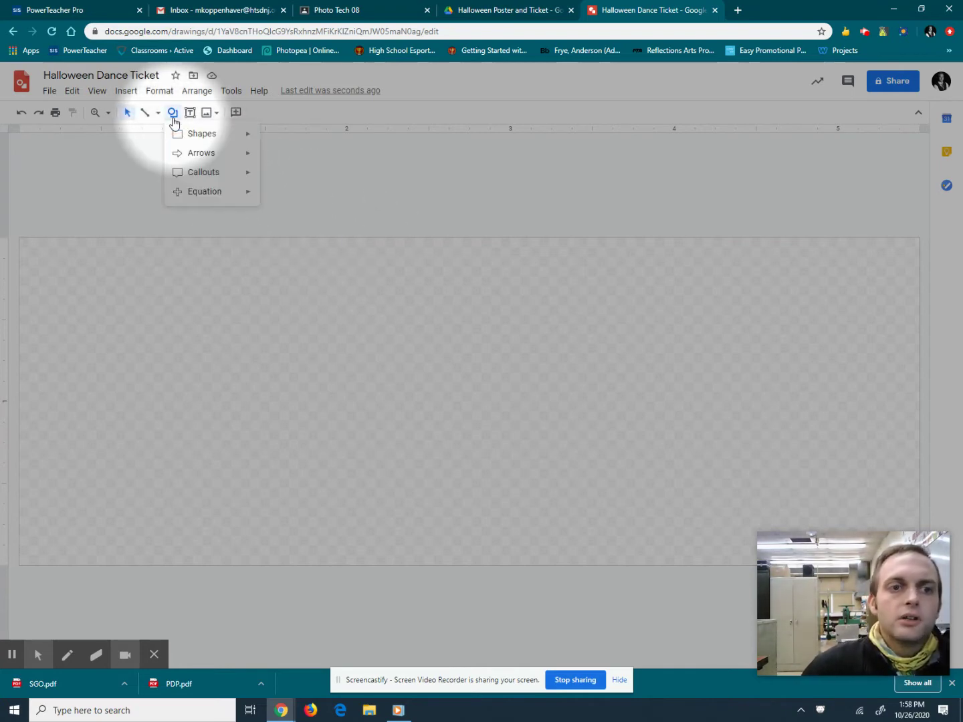
mouse_move(183, 133)
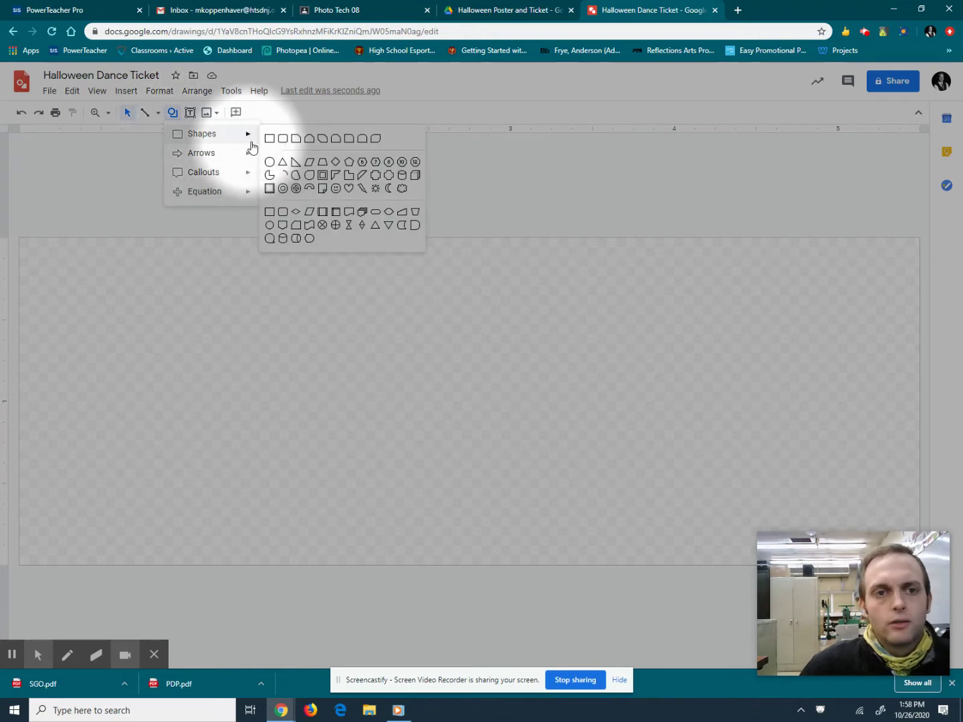
click(269, 139)
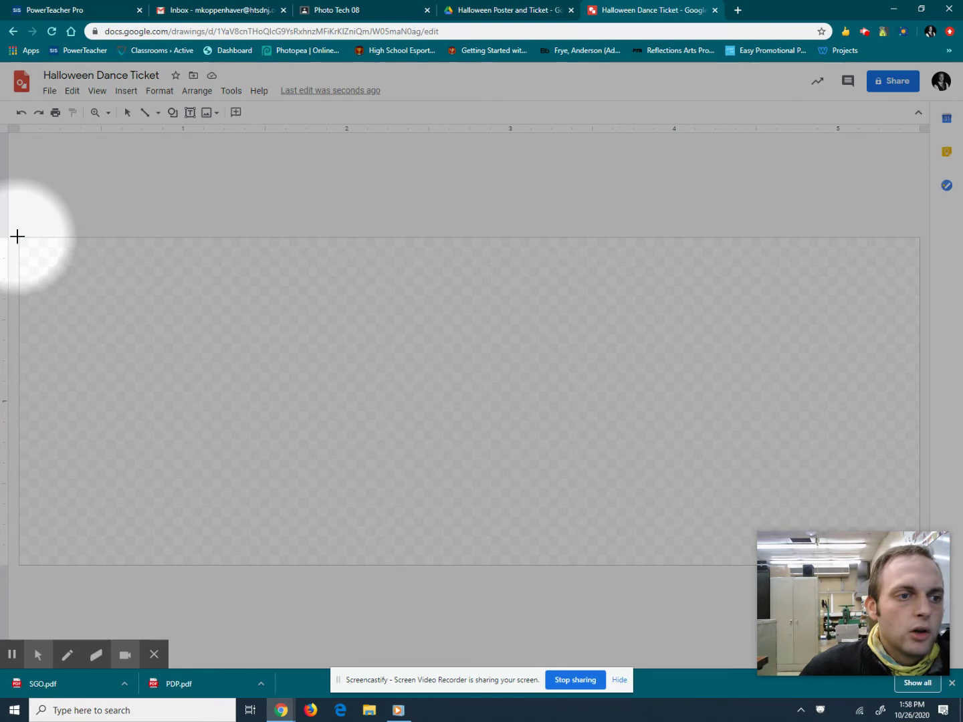
drag(17, 237, 920, 565)
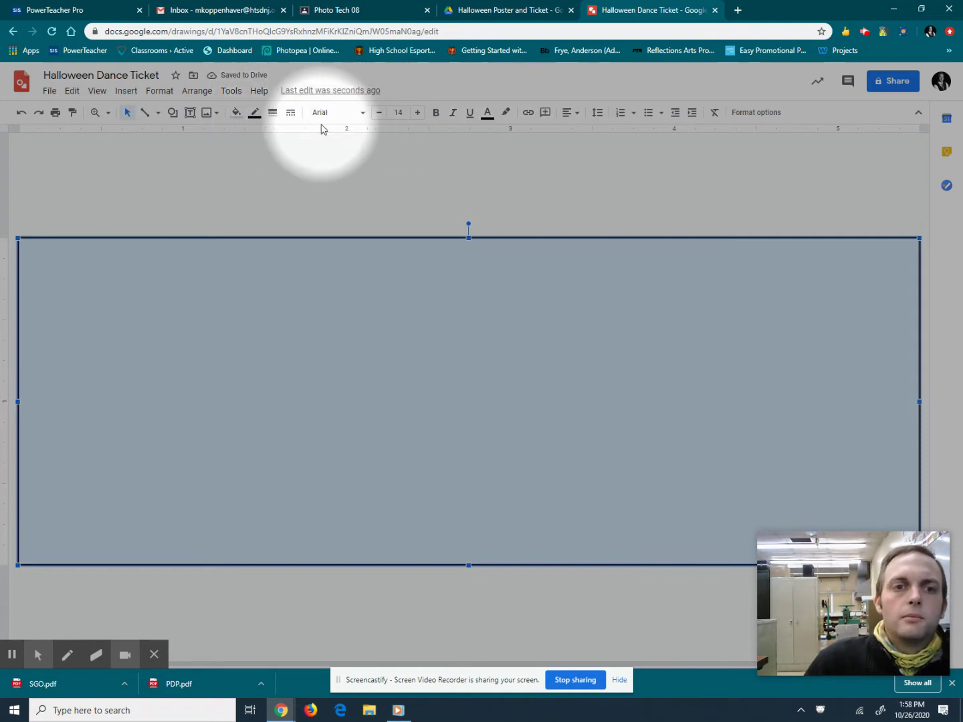
Give the rectangle a transparent border and a custom bright orange fill.
click(255, 112)
click(260, 134)
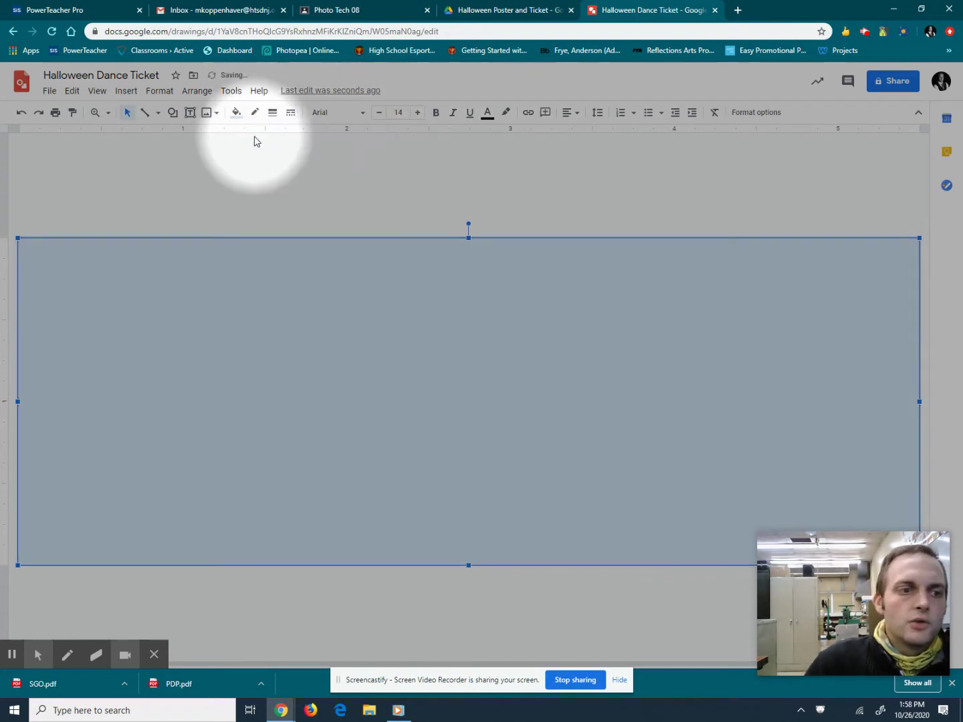
click(237, 115)
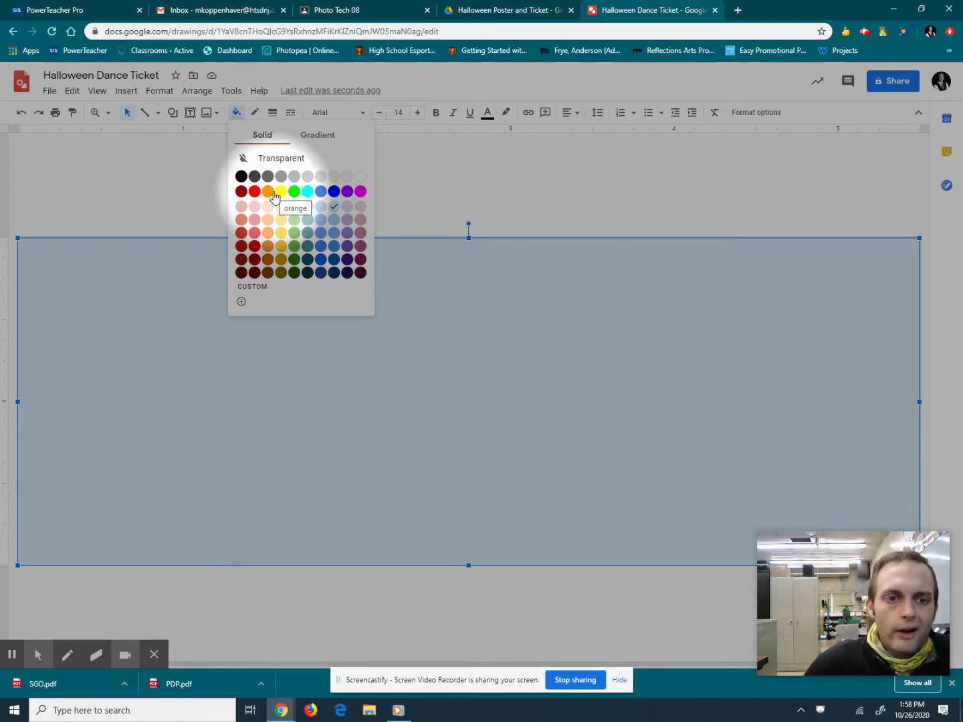
click(241, 301)
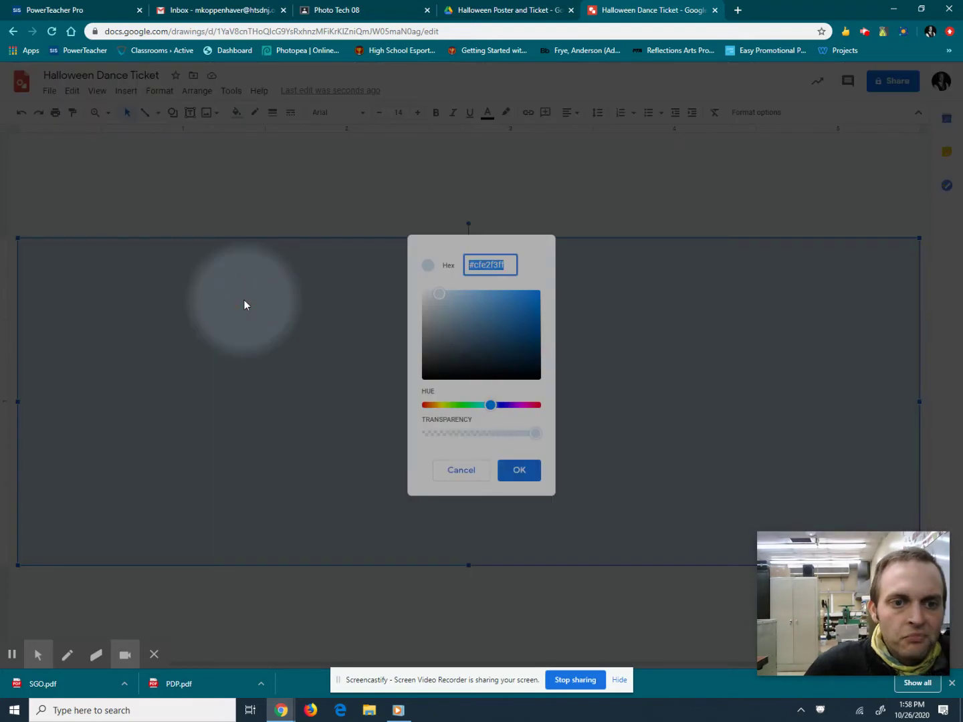
click(438, 406)
mouse_move(438, 408)
mouse_down()
mouse_move(467, 406)
mouse_move(438, 407)
mouse_up()
drag(463, 315, 544, 292)
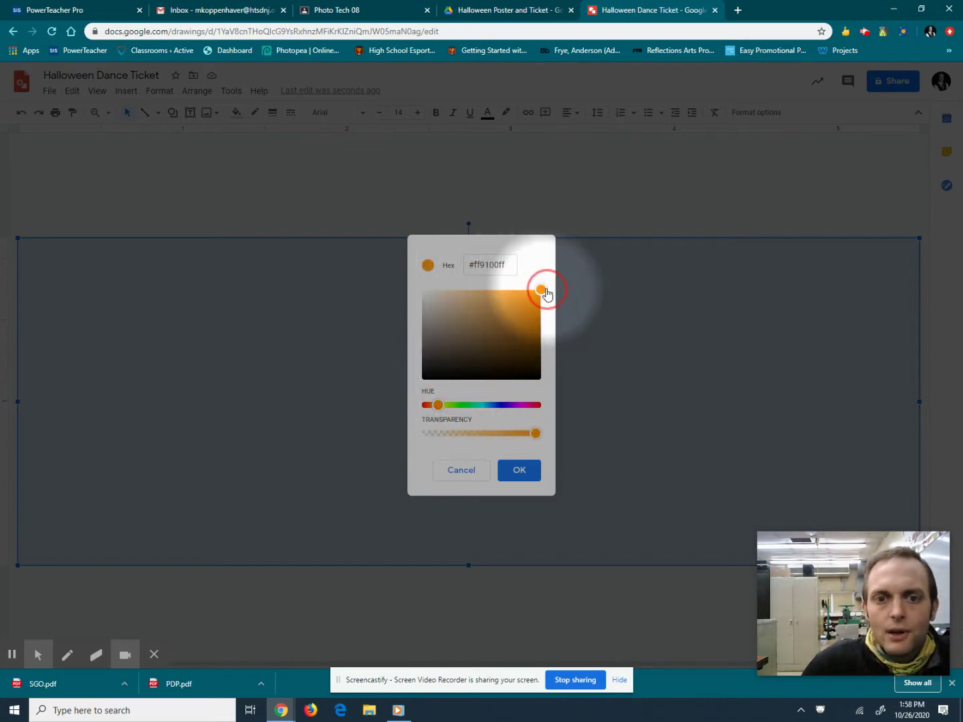
click(438, 406)
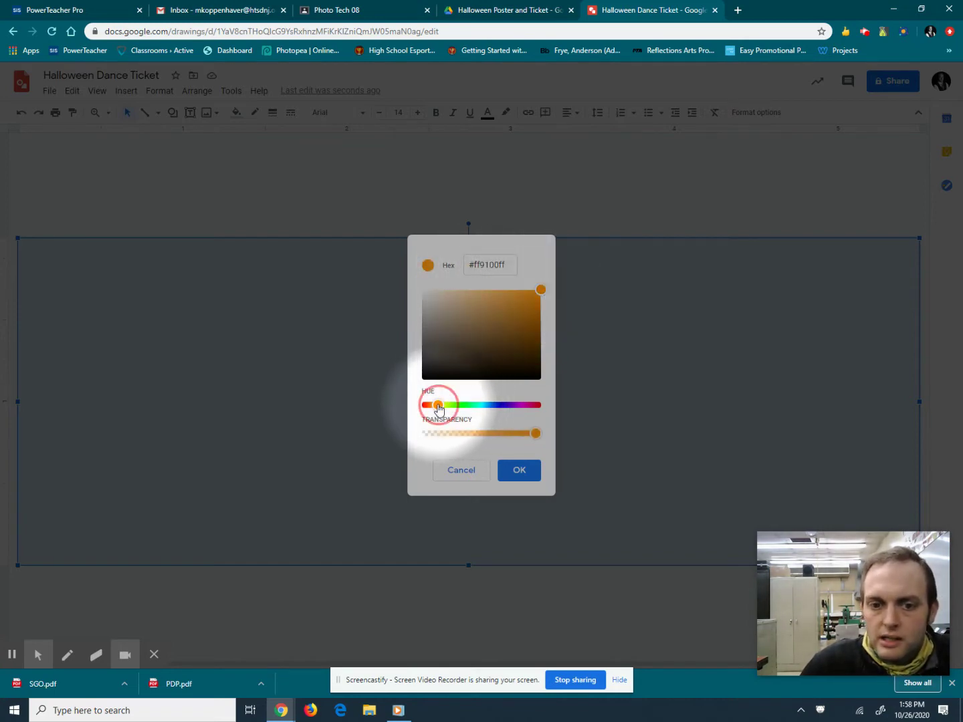
drag(438, 406, 439, 408)
click(515, 469)
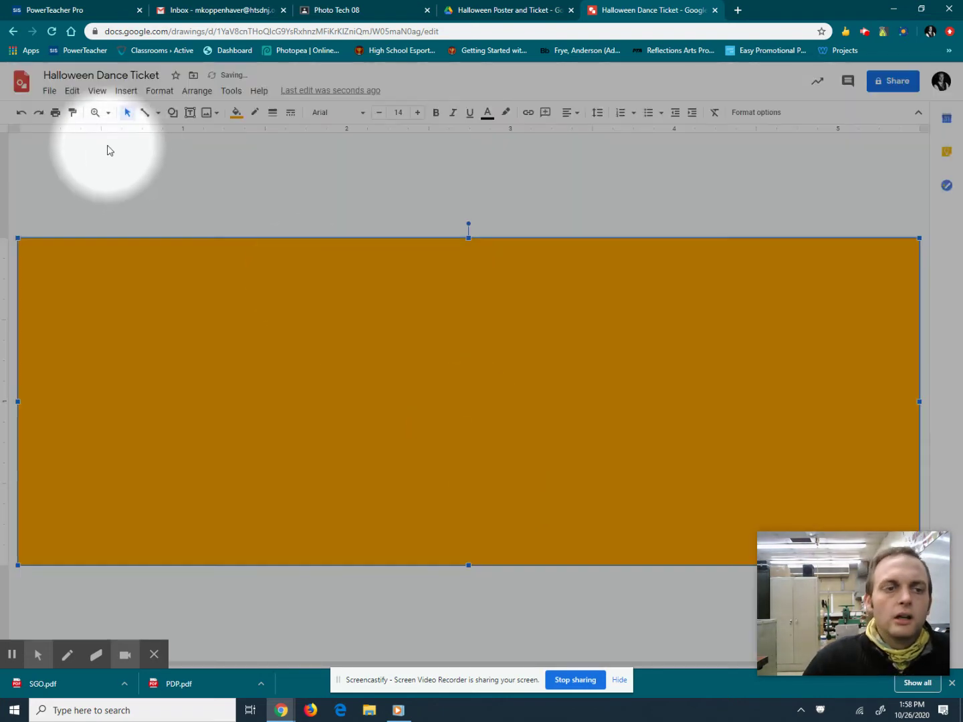
click(116, 190)
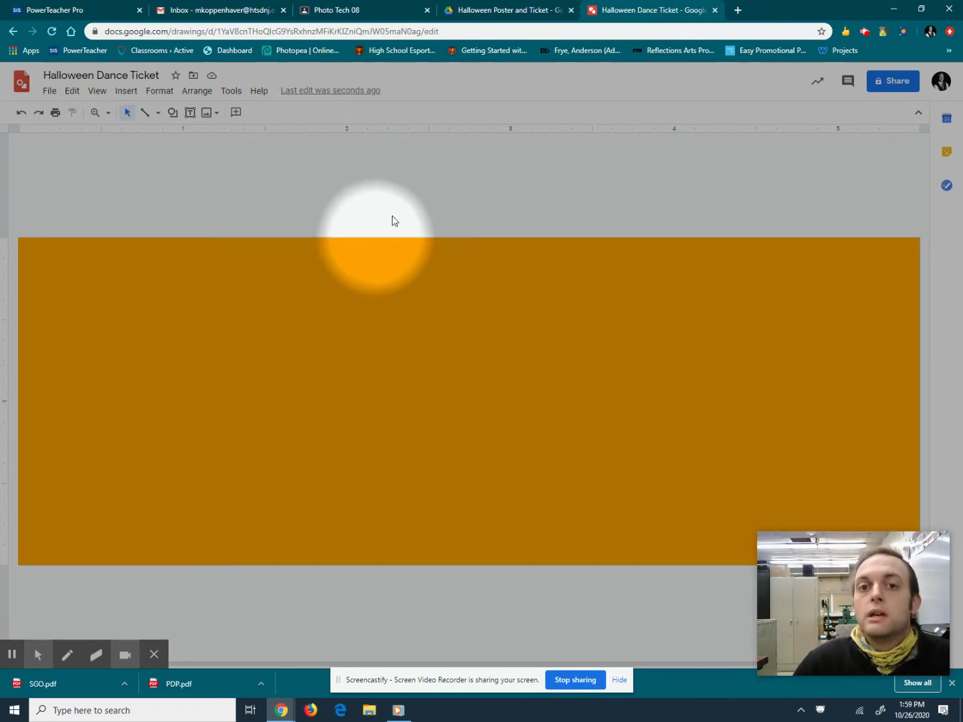
click(490, 11)
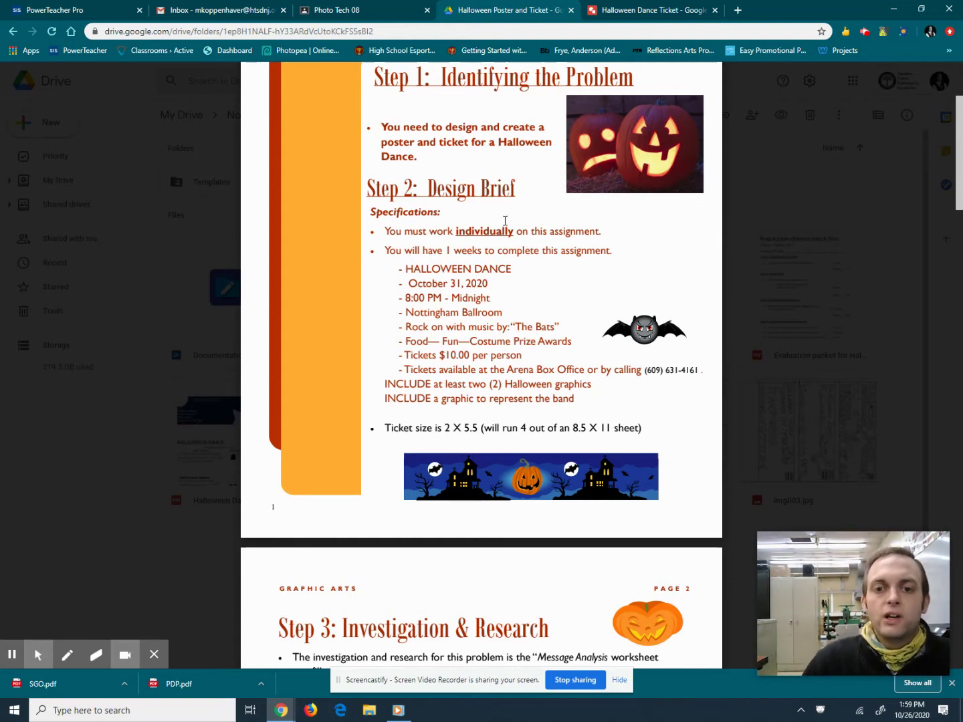
click(626, 9)
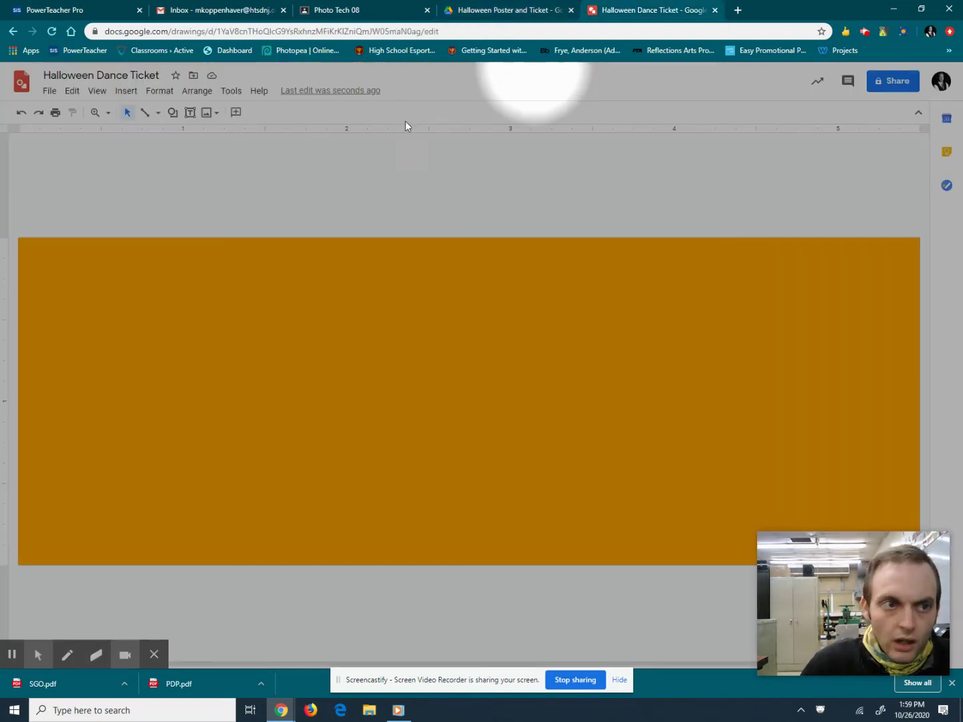
Add a widened text box reading 'Halloween Dance' at the upper left and select its text.
click(190, 111)
drag(106, 291, 259, 341)
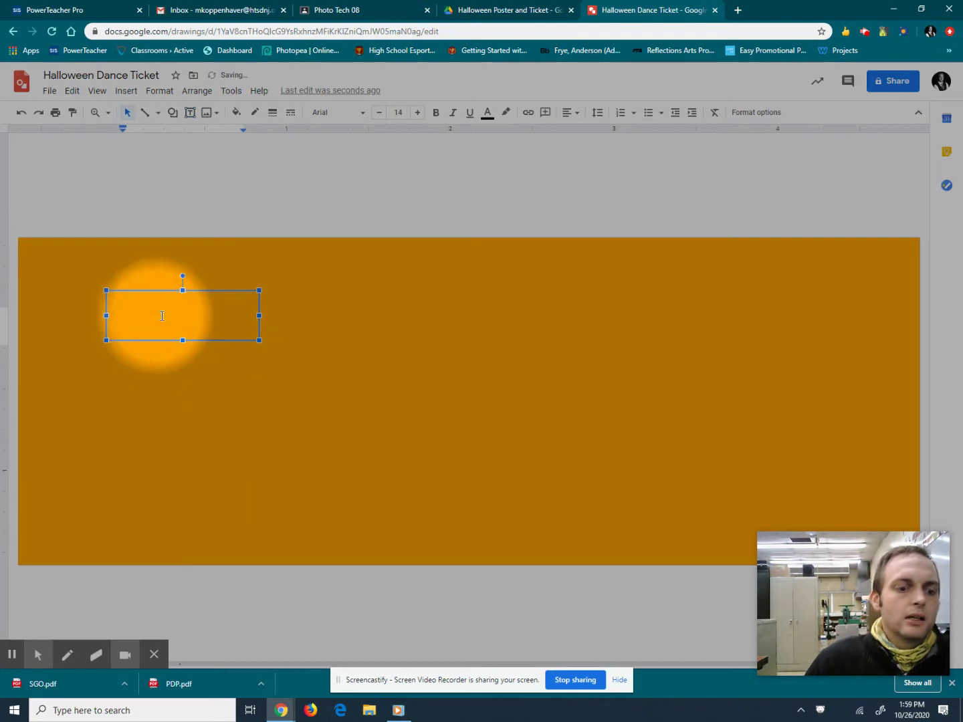
text(Hallo)
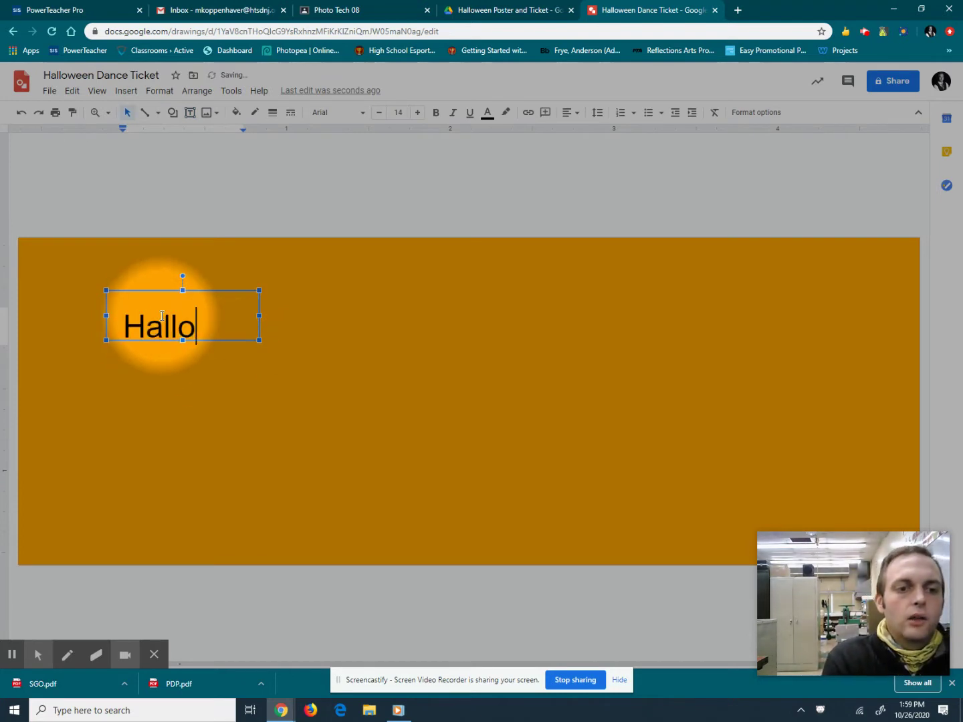
text(ween Dance)
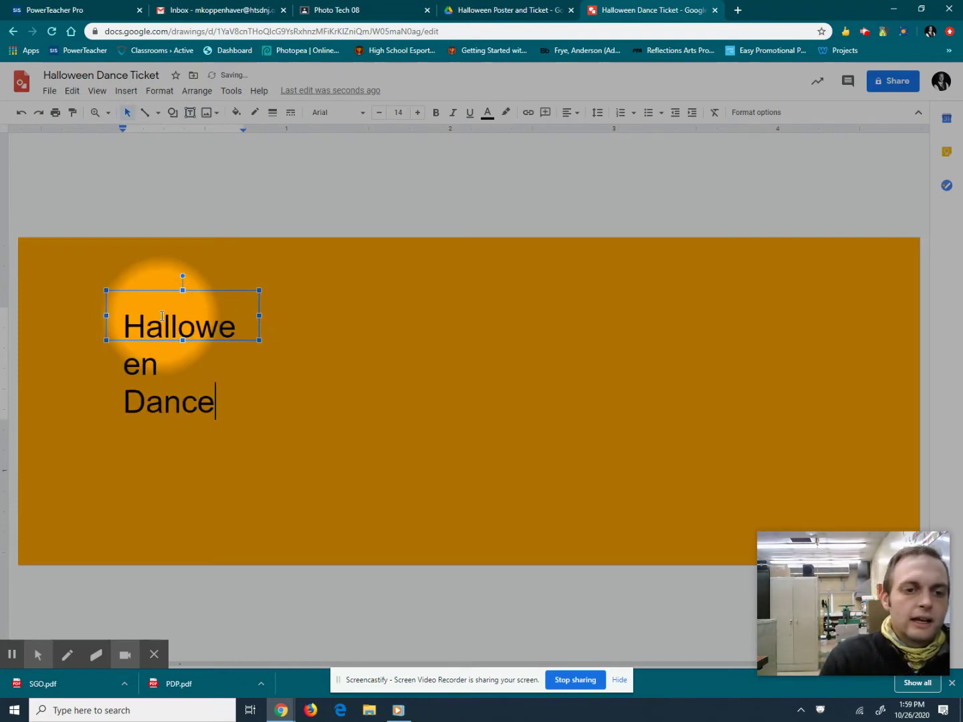
drag(260, 315, 407, 317)
click(372, 327)
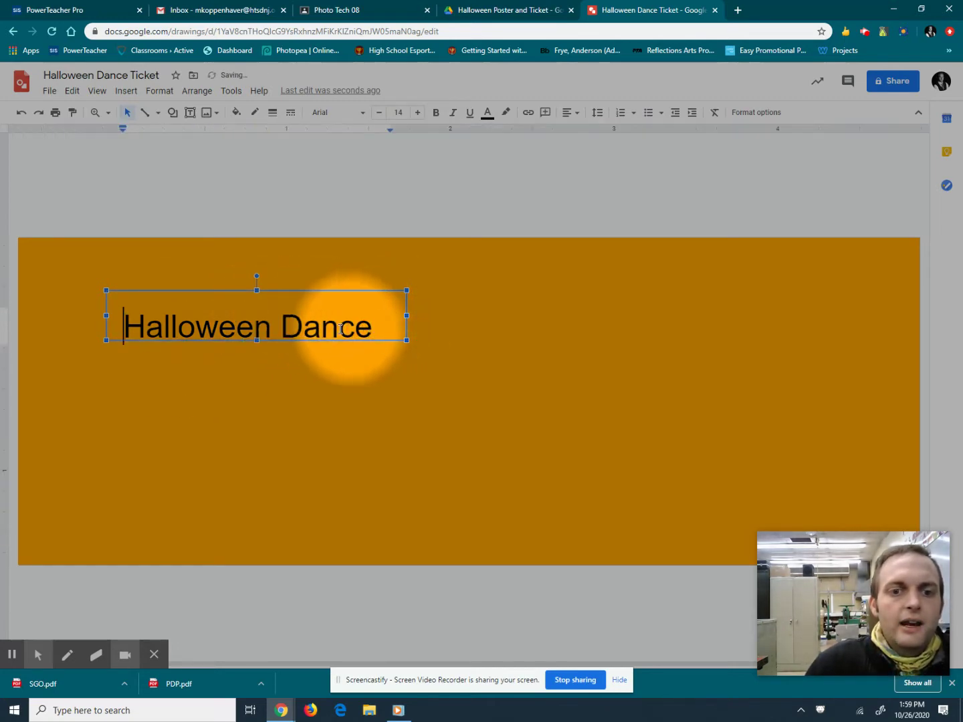
click(125, 328)
drag(127, 328, 376, 321)
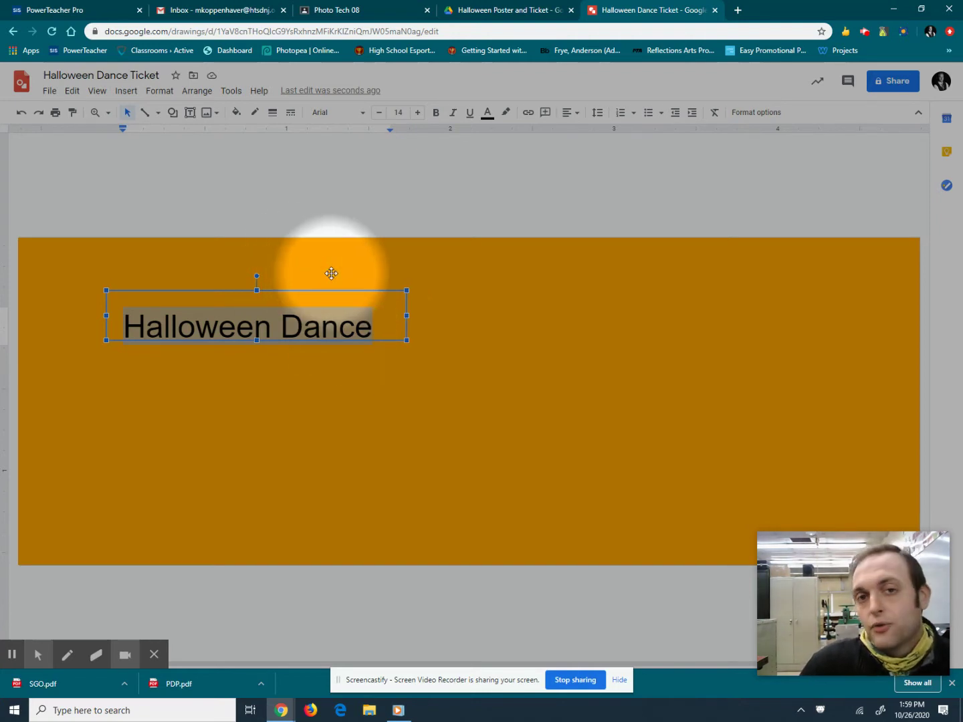
Change the title's font to Sedgwick Ave Display.
click(361, 122)
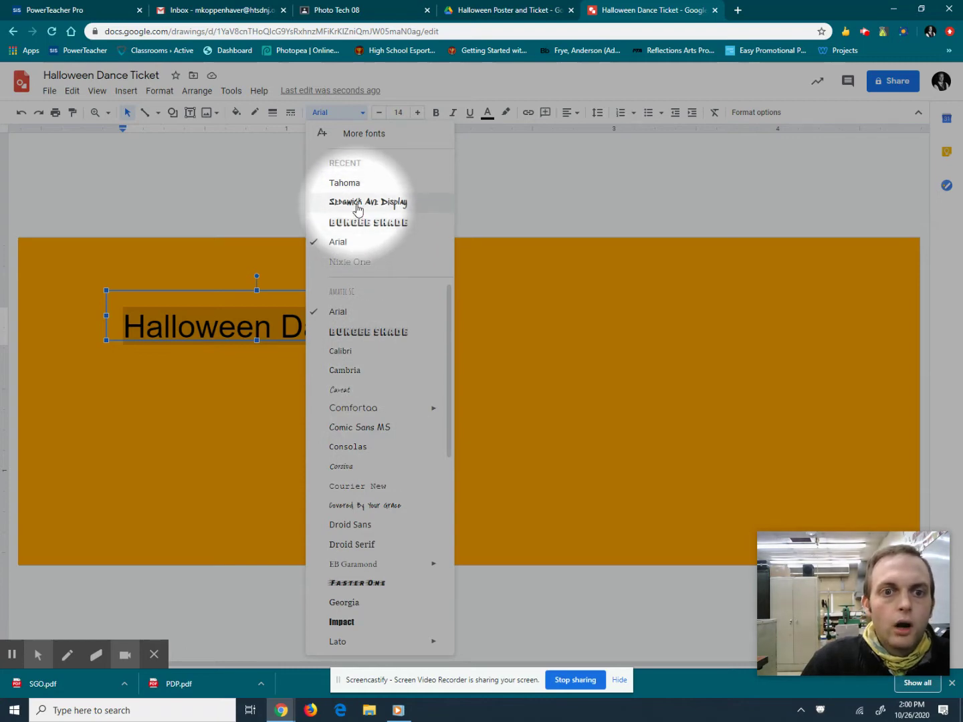
scroll(374, 468, down, 5)
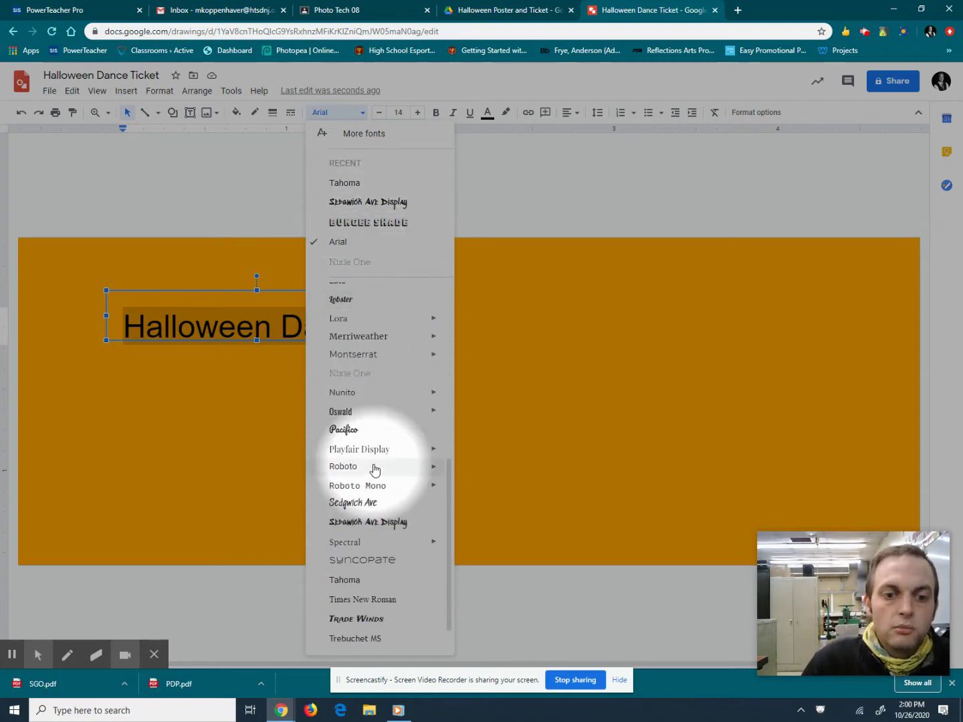
scroll(372, 474, down, 1)
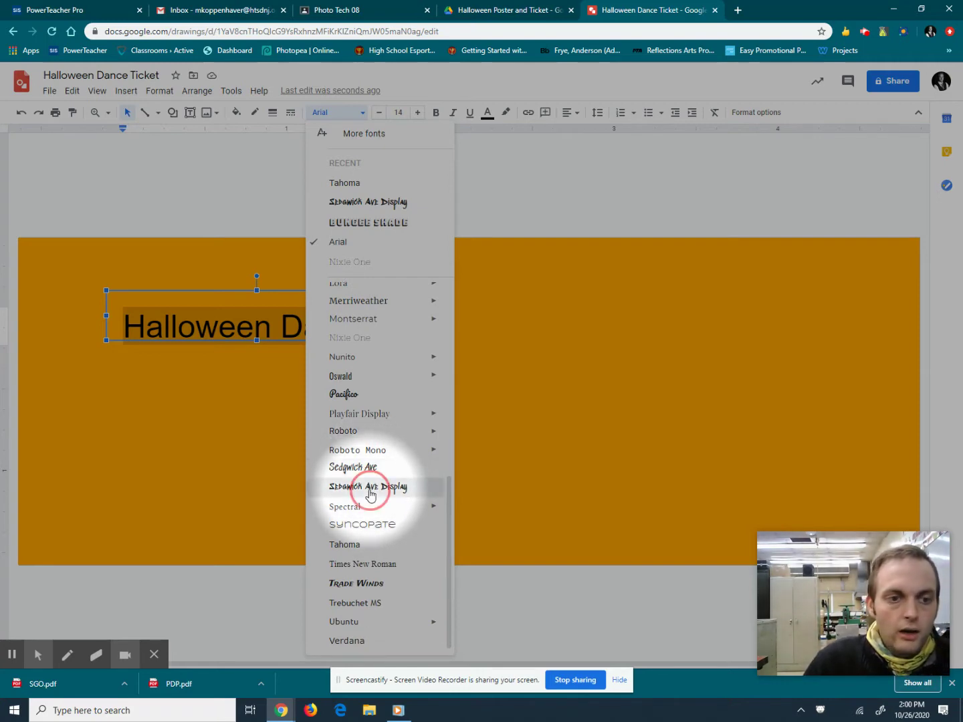
click(370, 491)
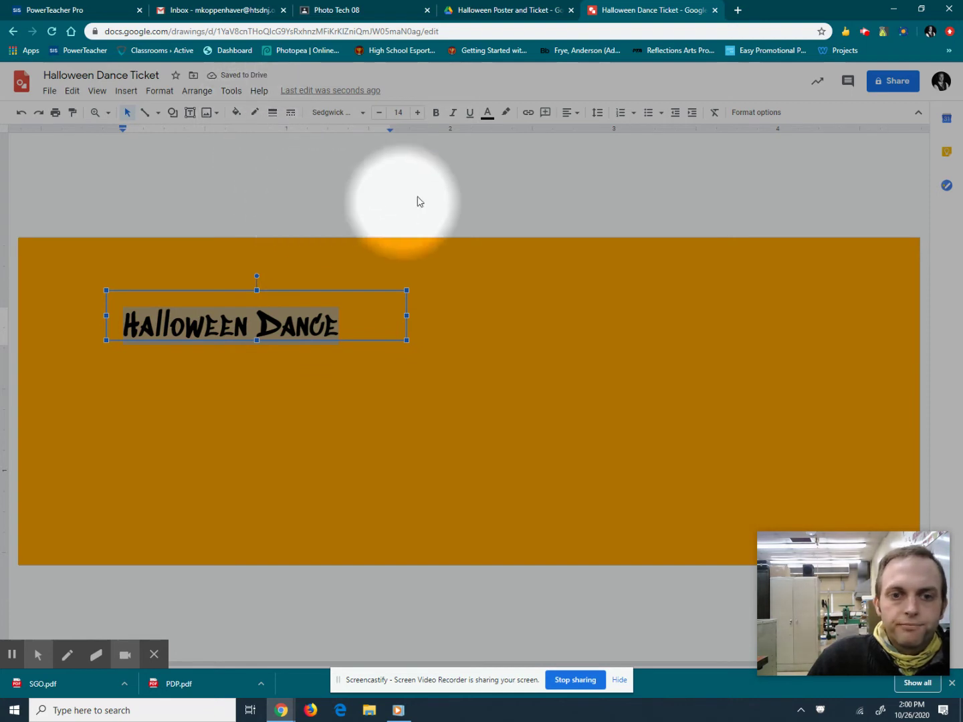
Set the title to size 17 and colour its text purple.
click(417, 114)
click(417, 113)
click(418, 114)
click(417, 114)
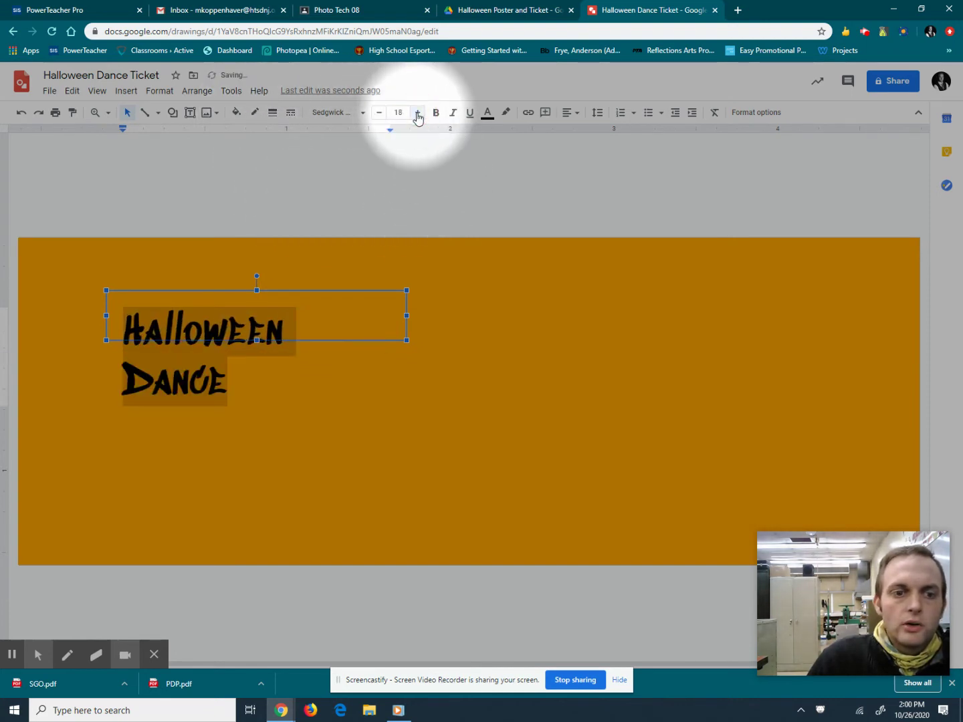
click(380, 113)
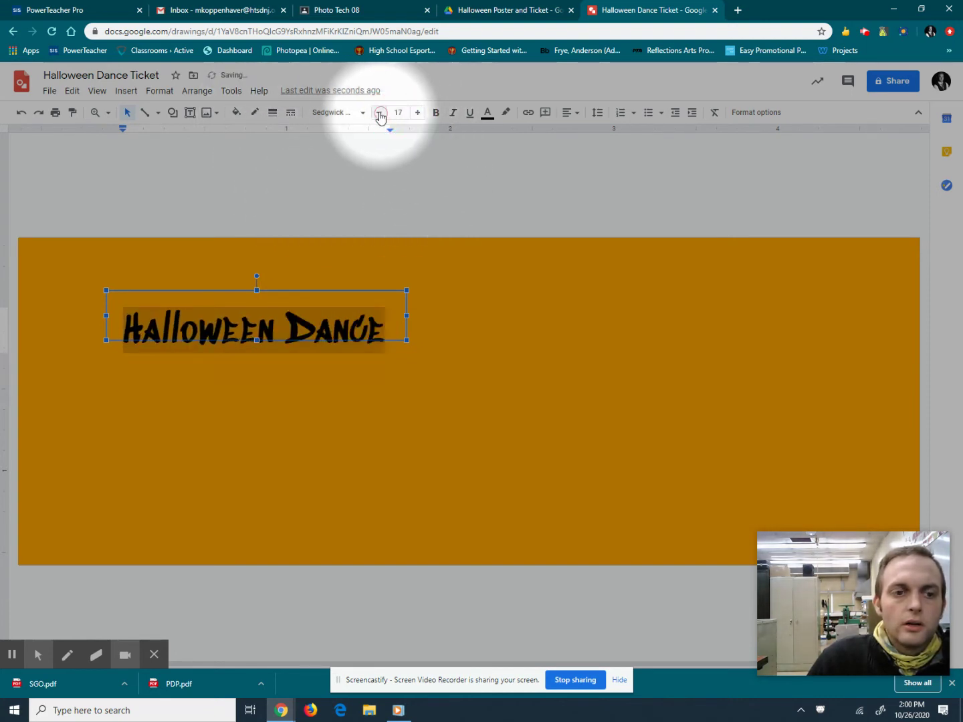
click(504, 114)
click(488, 112)
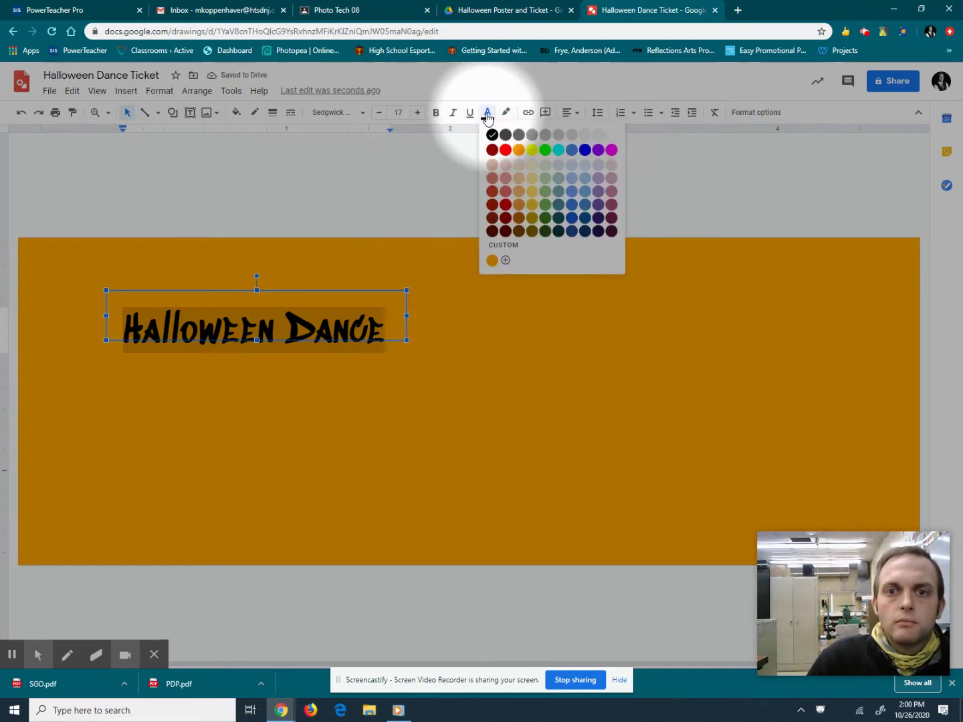
click(598, 150)
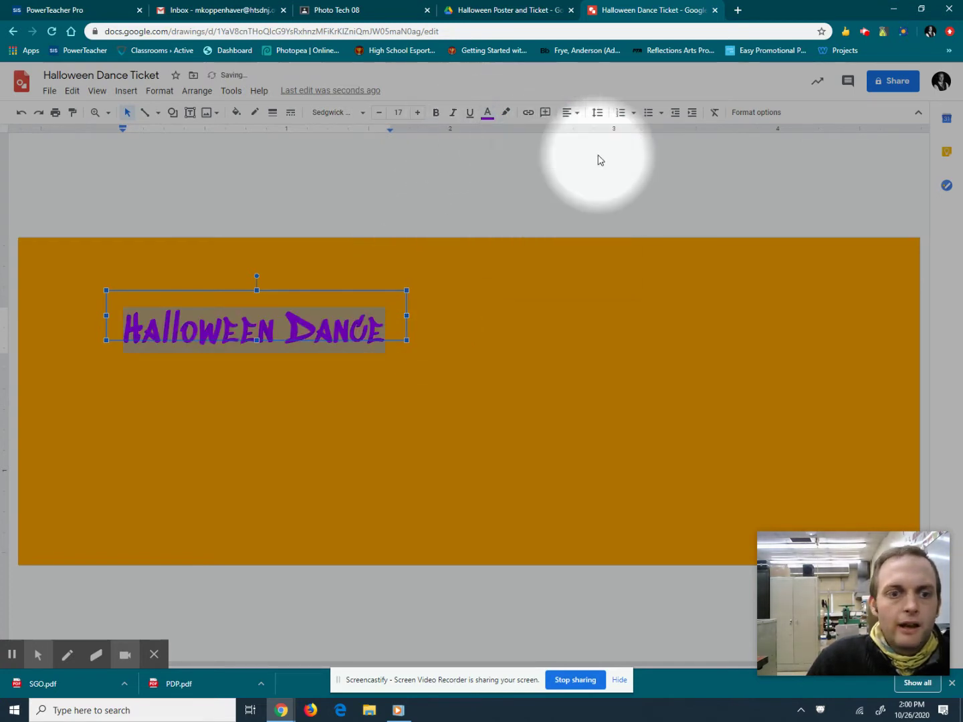
click(257, 115)
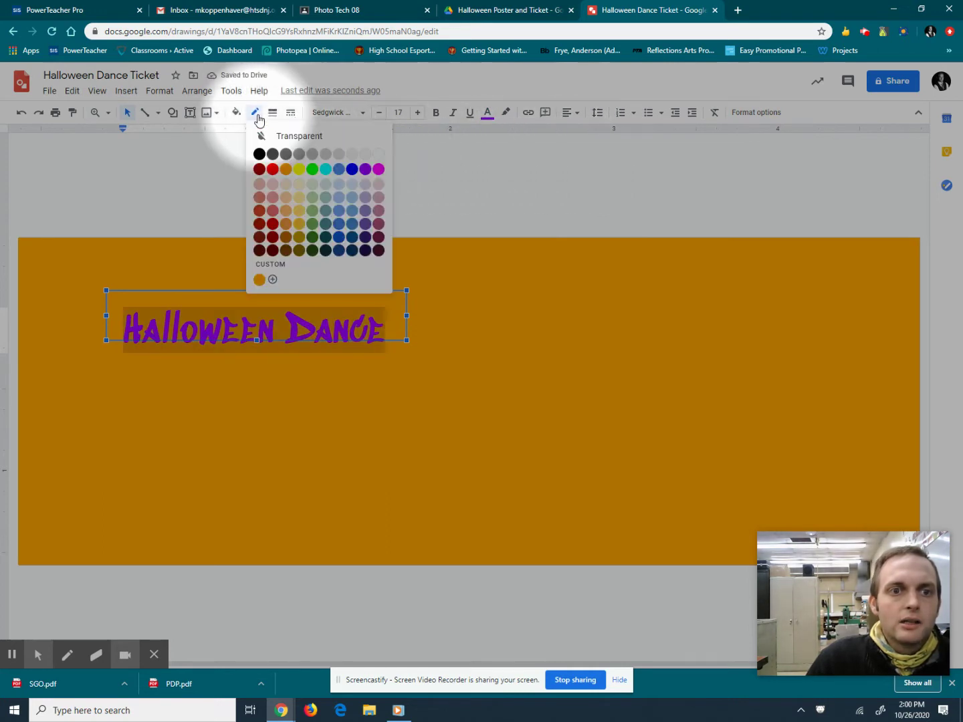
Give the title box a green outline and enlarge the text box.
click(311, 169)
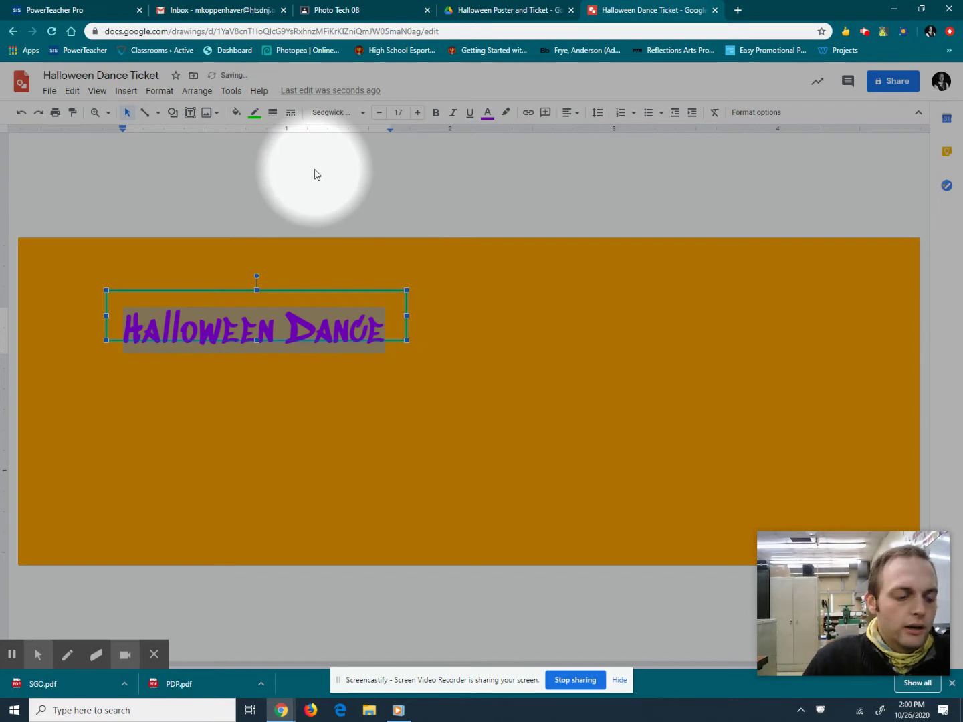
click(129, 117)
click(172, 274)
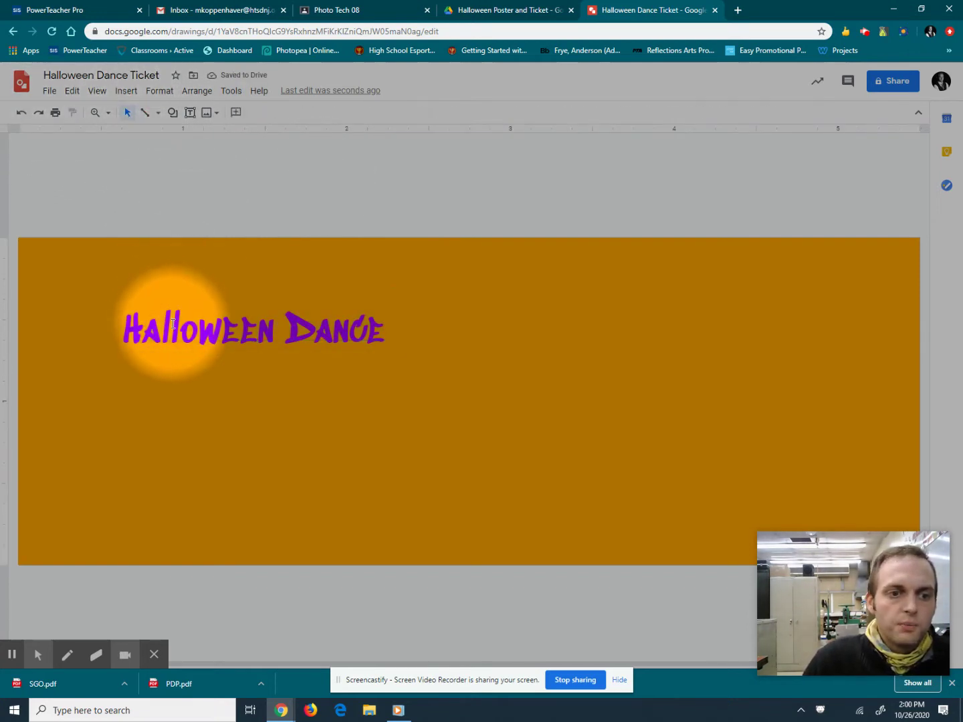
drag(177, 328, 335, 268)
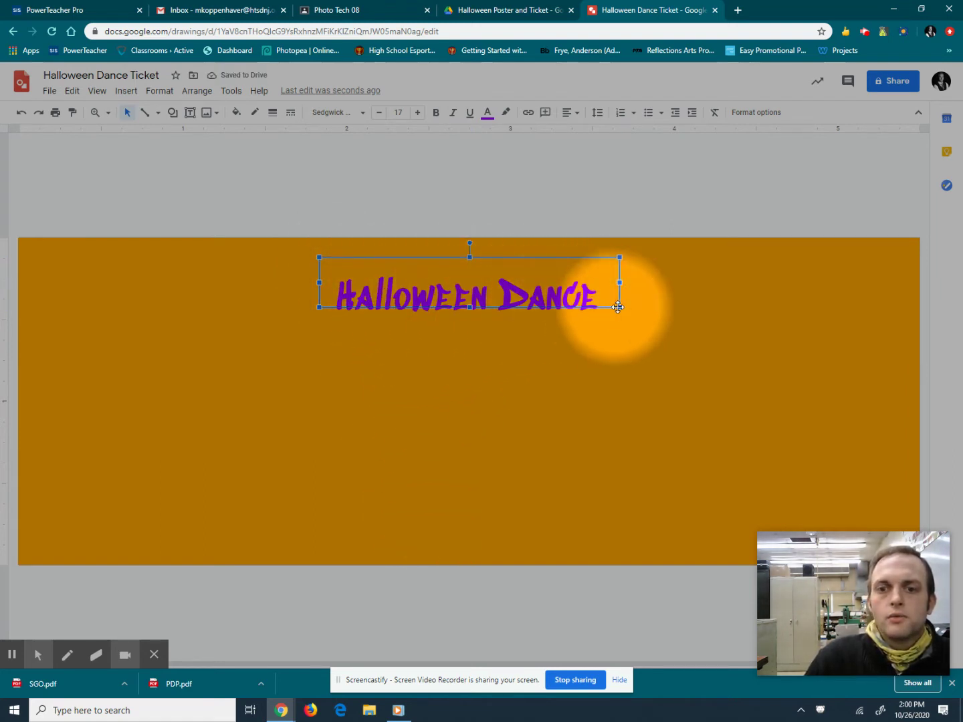
drag(620, 307, 685, 336)
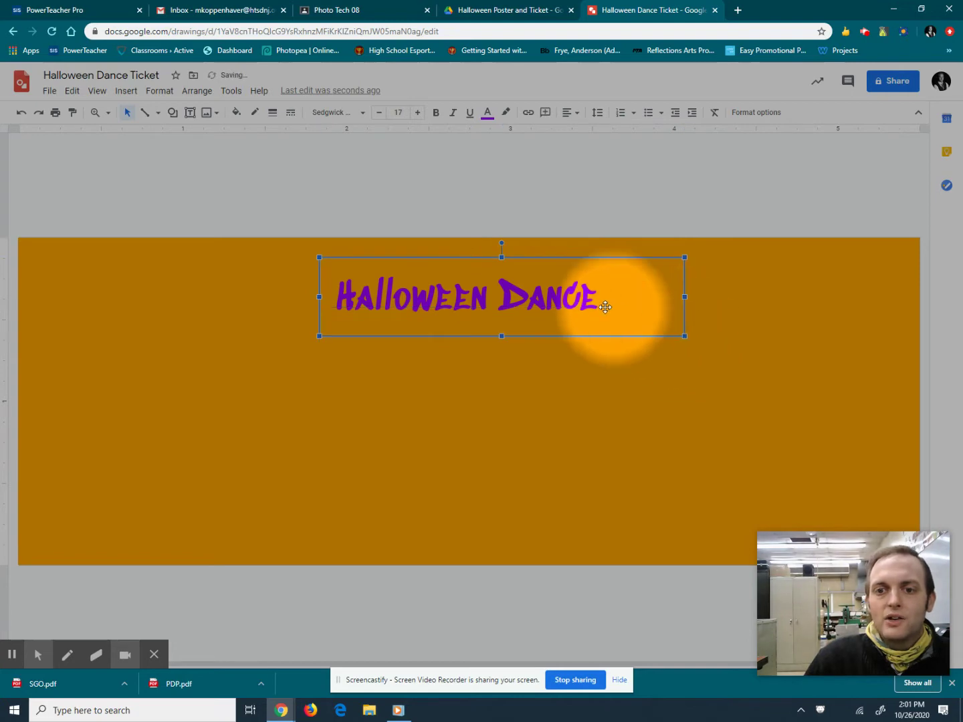
Raise the Halloween Dance title's font size to 21.
double_click(549, 304)
drag(599, 303, 280, 298)
click(416, 114)
click(415, 114)
click(417, 113)
click(416, 114)
click(416, 113)
click(379, 113)
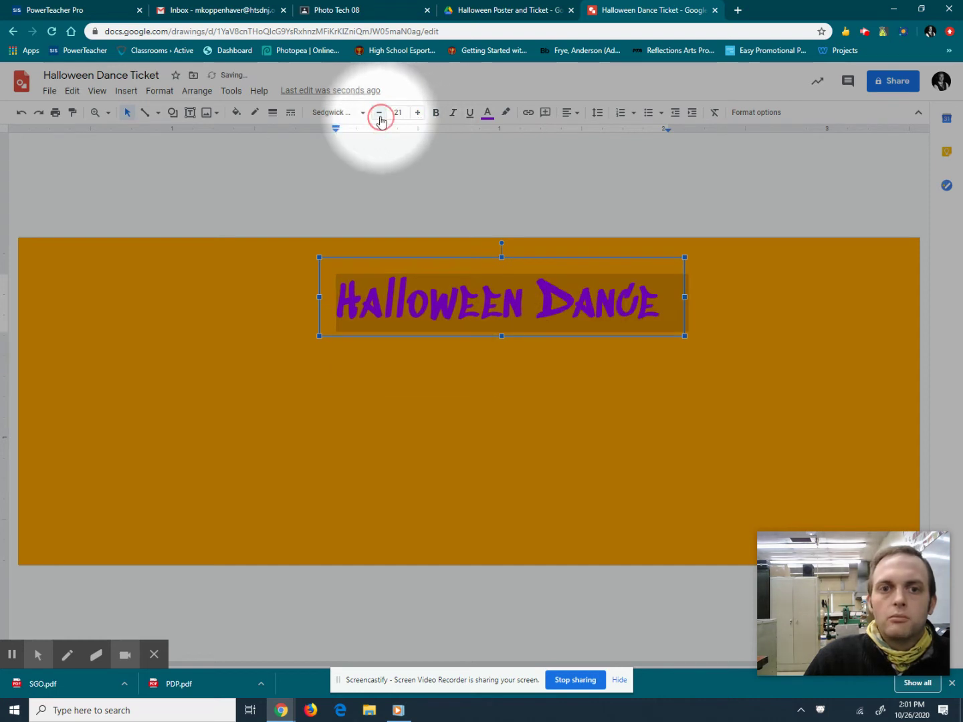
Move the title box onto the red centre guide across the ticket's top.
click(387, 301)
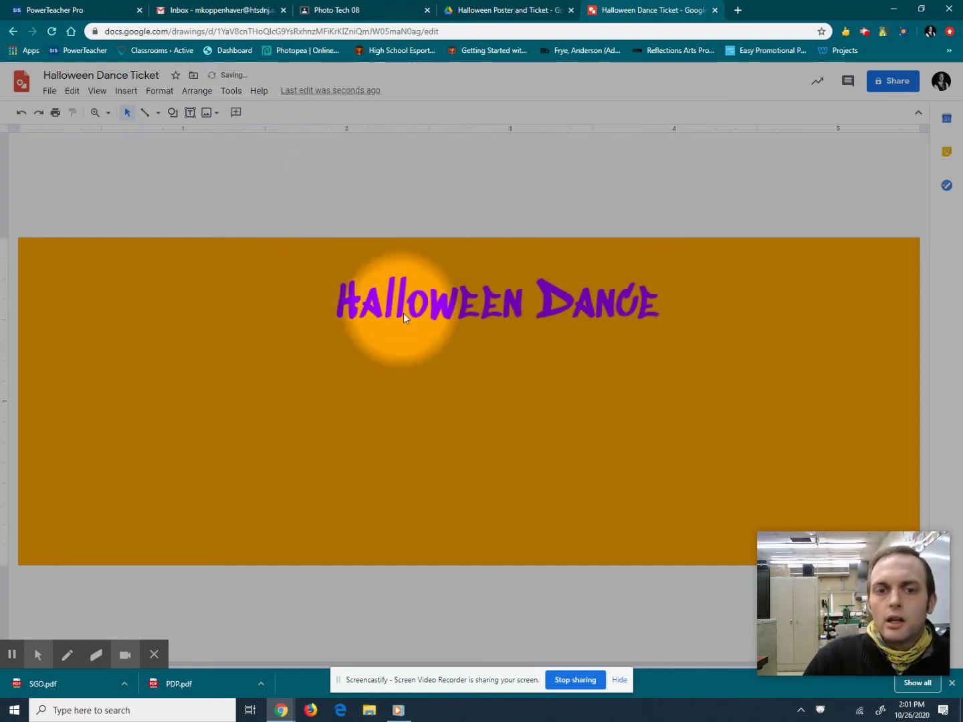
click(388, 301)
drag(388, 301, 359, 297)
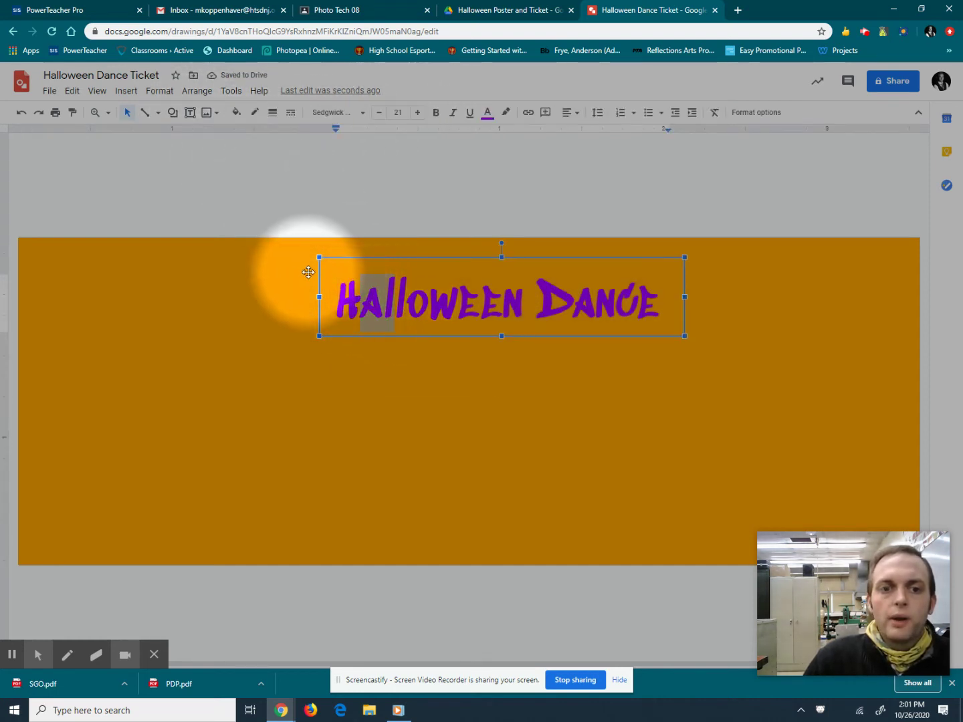
click(248, 168)
drag(328, 277, 299, 269)
click(307, 202)
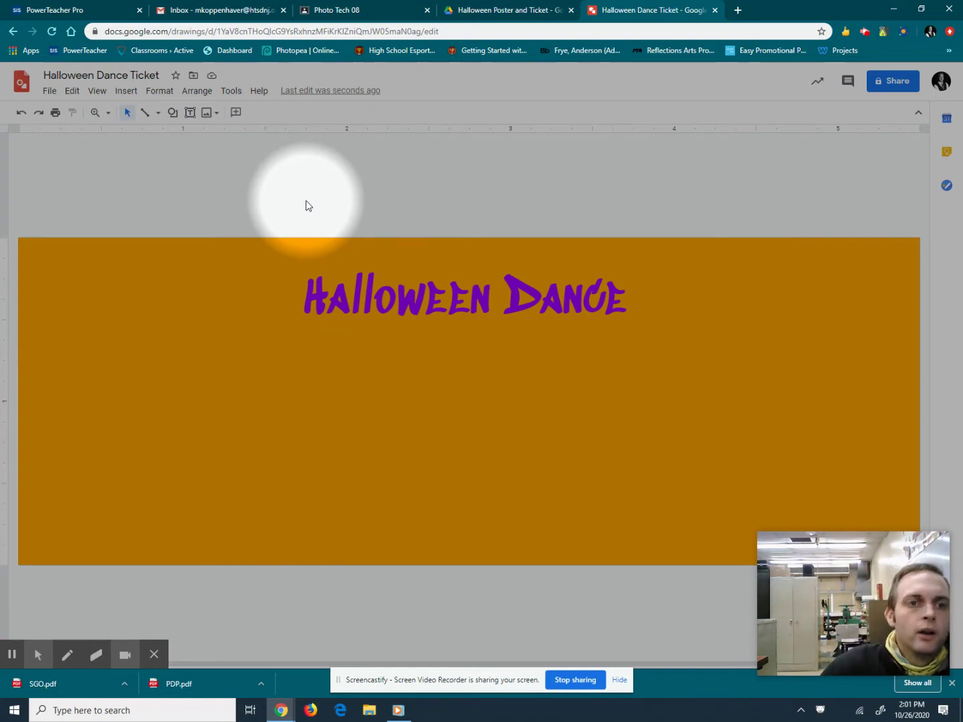
Add a narrow October 31 text box below the title and select its text.
click(187, 115)
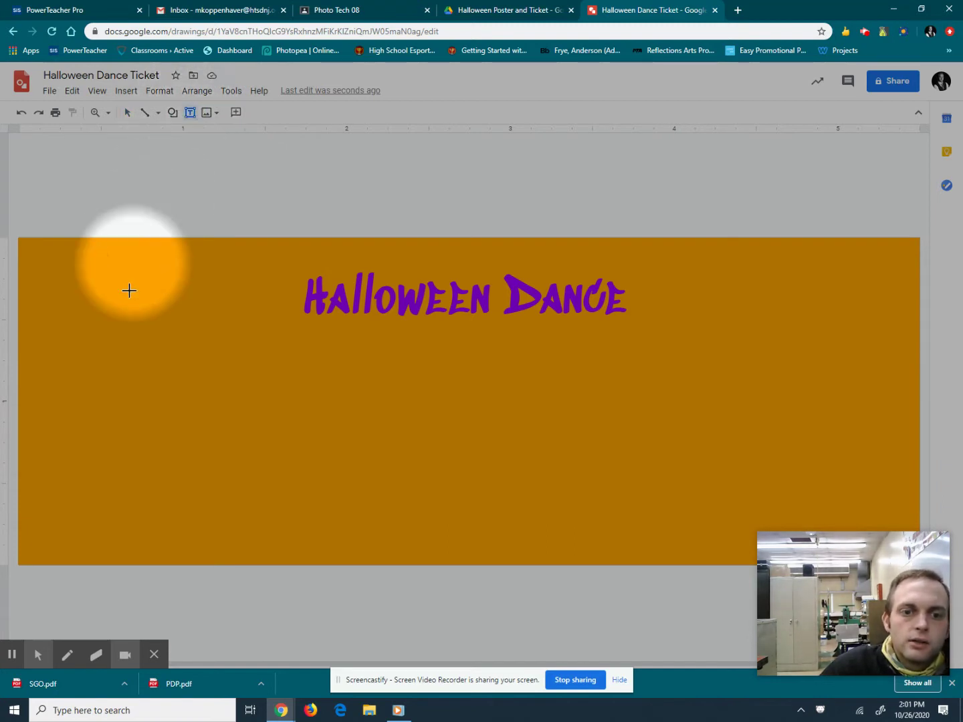
drag(141, 331, 531, 409)
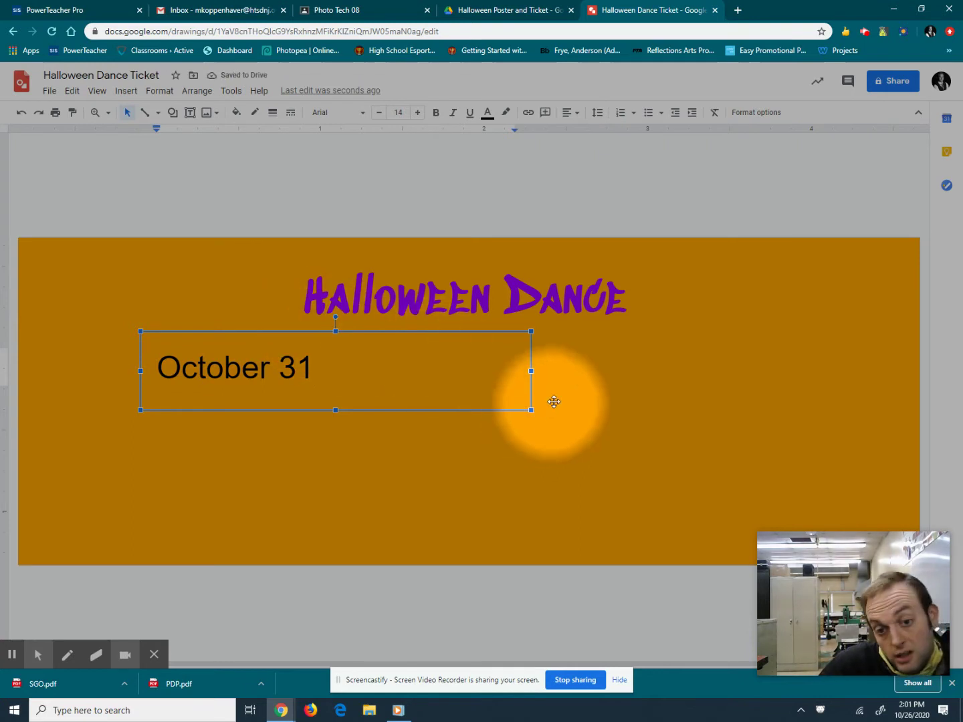
drag(531, 370, 343, 371)
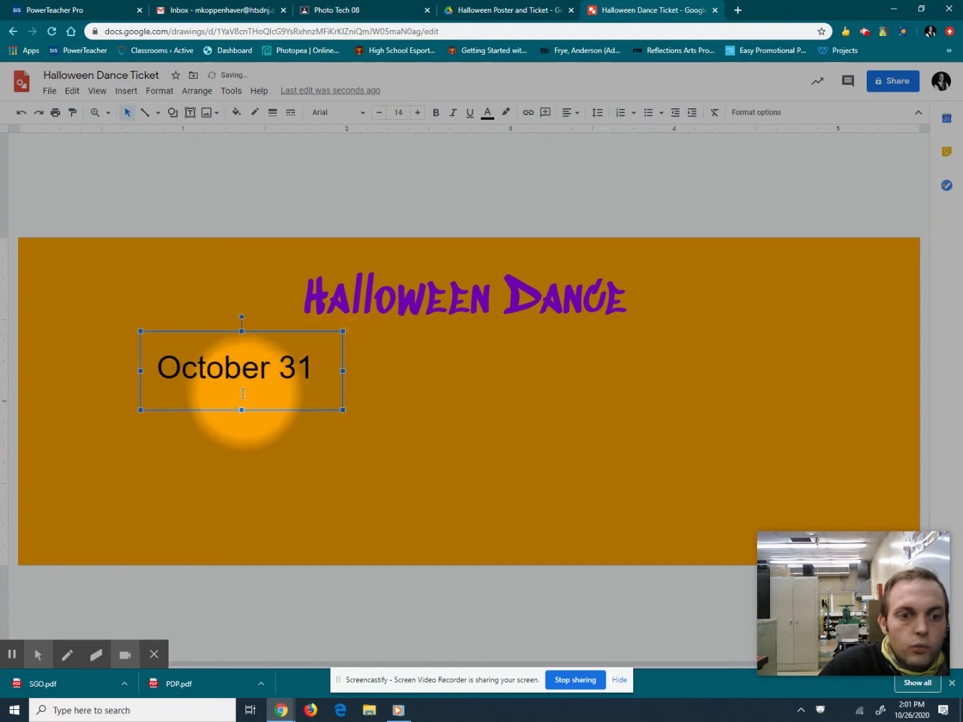
click(268, 368)
drag(159, 366, 317, 365)
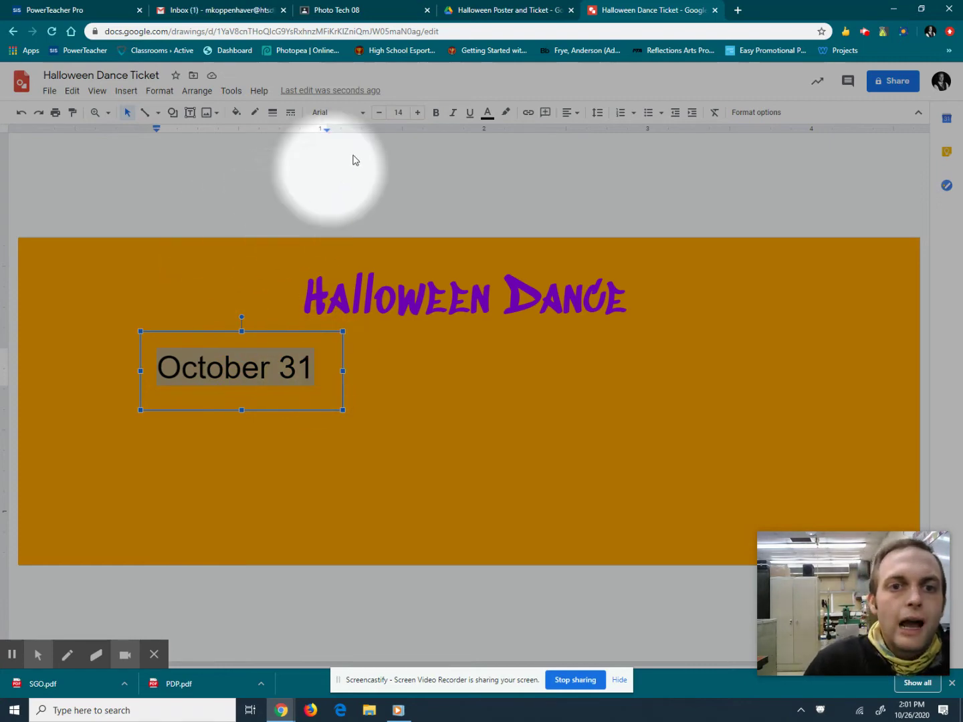
Set the date in Sedgwick Ave Display, one size smaller, after trying Bungee Shade.
click(364, 113)
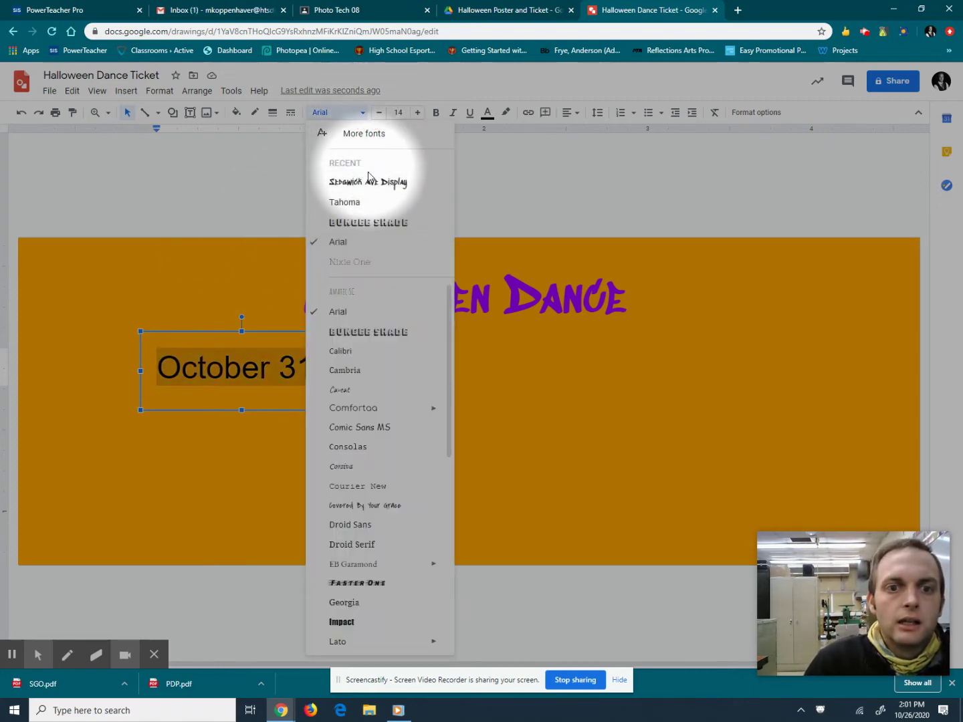
click(377, 224)
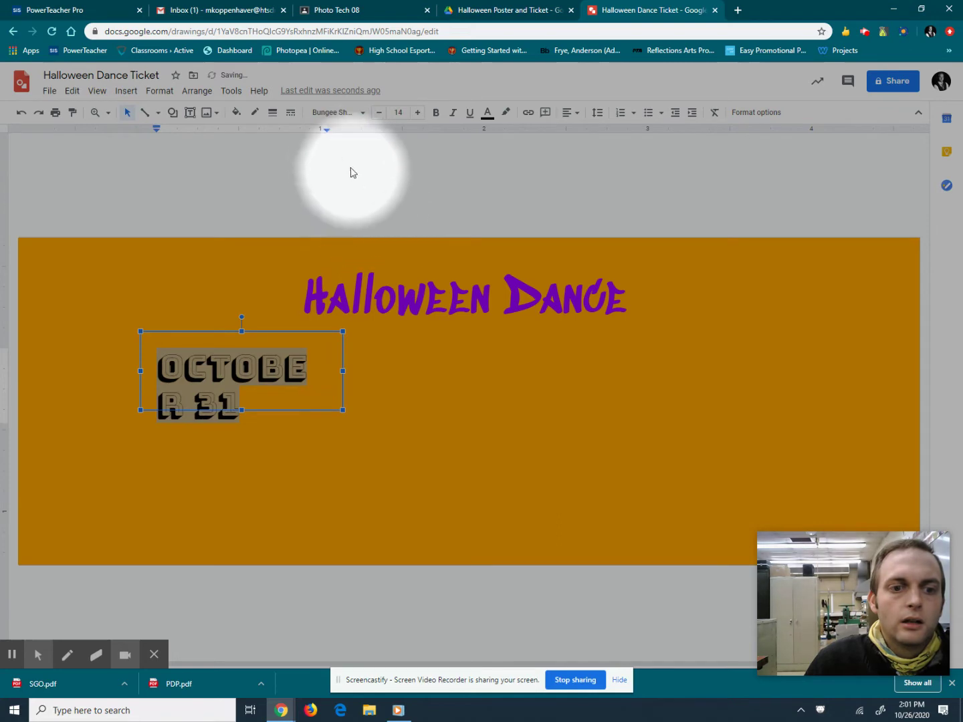
click(363, 112)
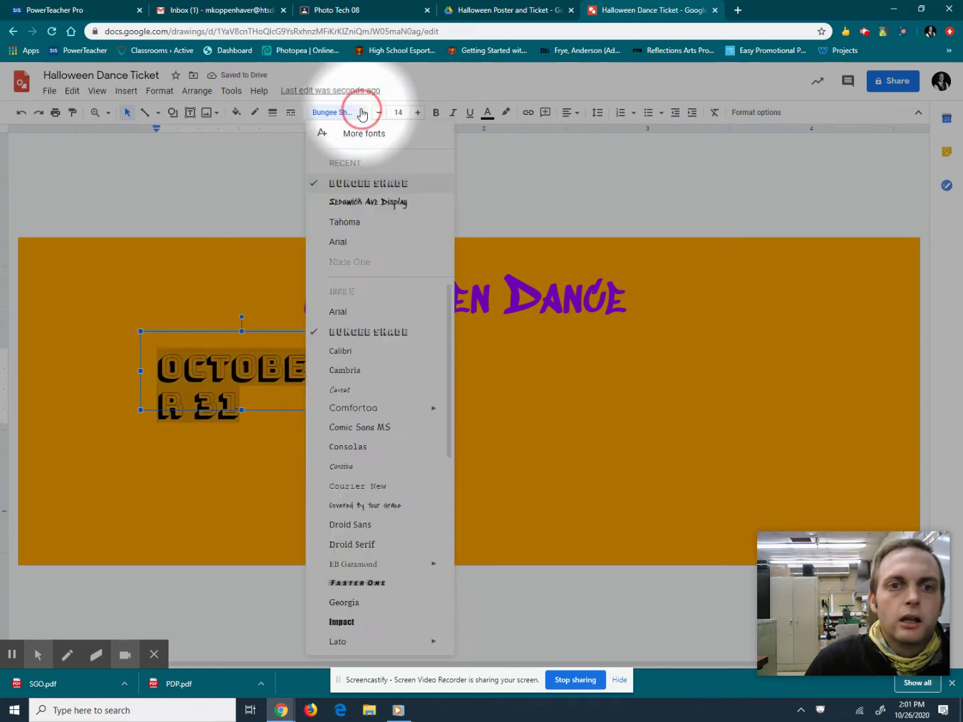
click(368, 199)
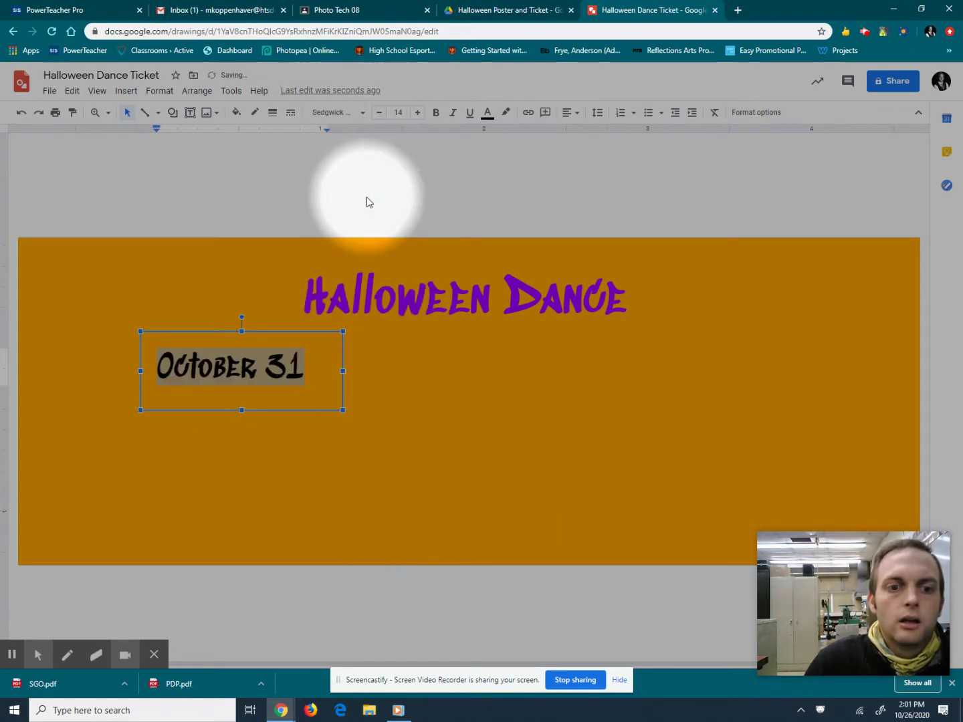
click(378, 115)
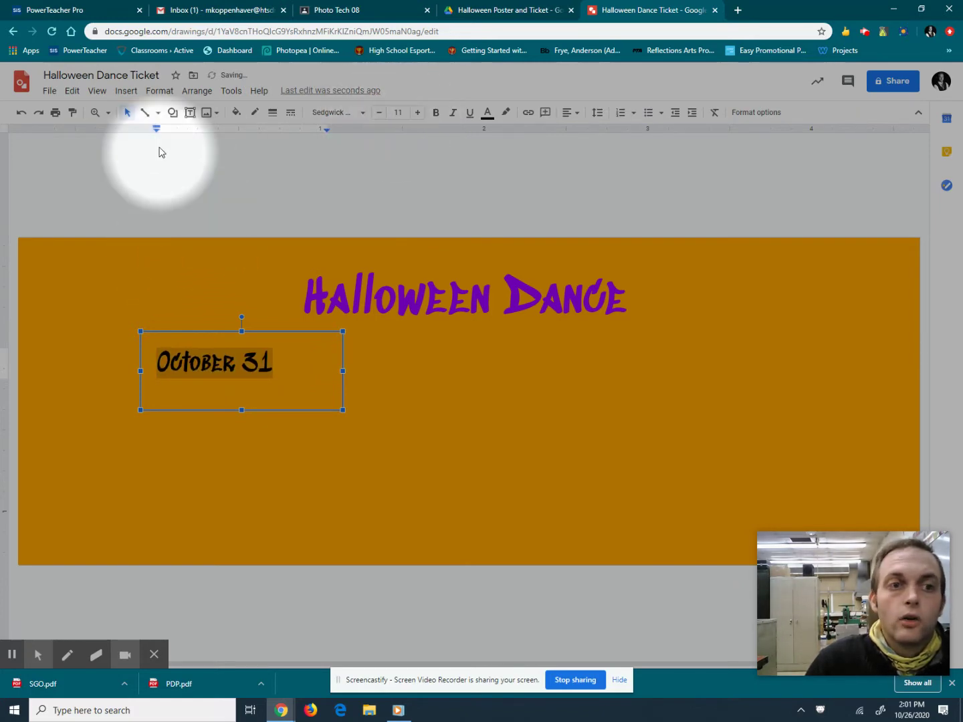
Drag the October 31 box to sit centred under the title.
drag(138, 345, 367, 344)
click(389, 165)
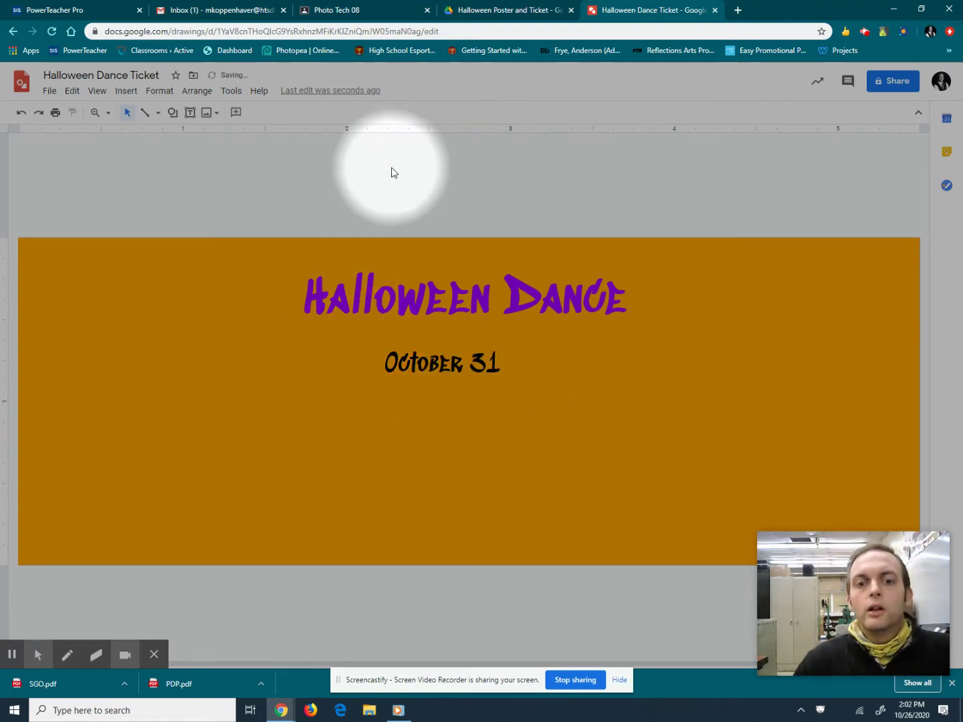
click(368, 360)
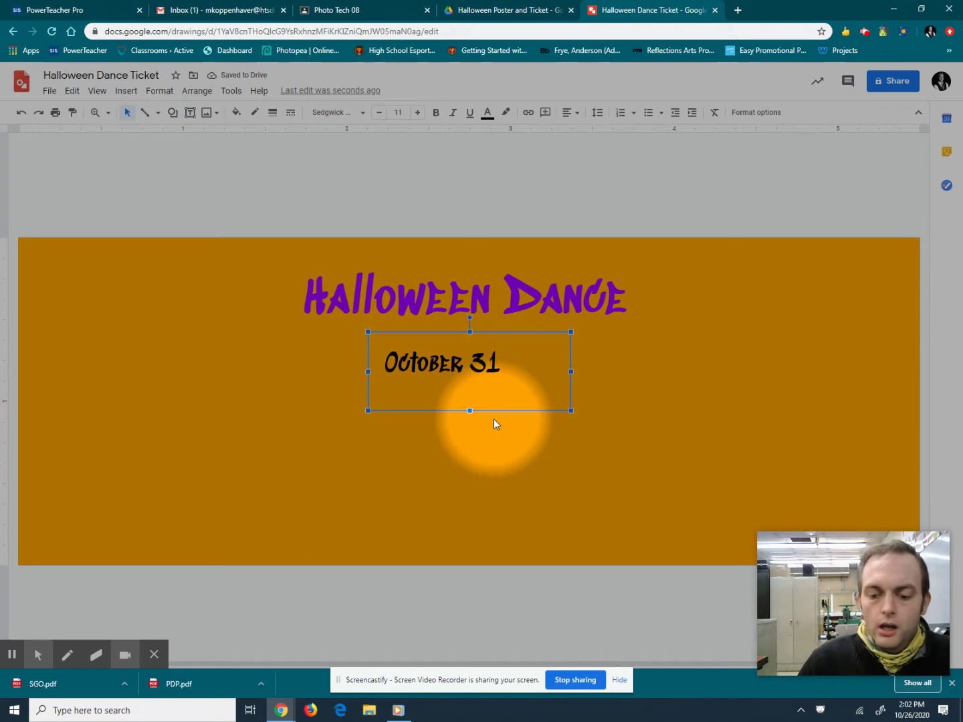
Nudge the October 31 date up closer beneath the title.
key(Up)
key(Up)
key(Up)
key(Up)
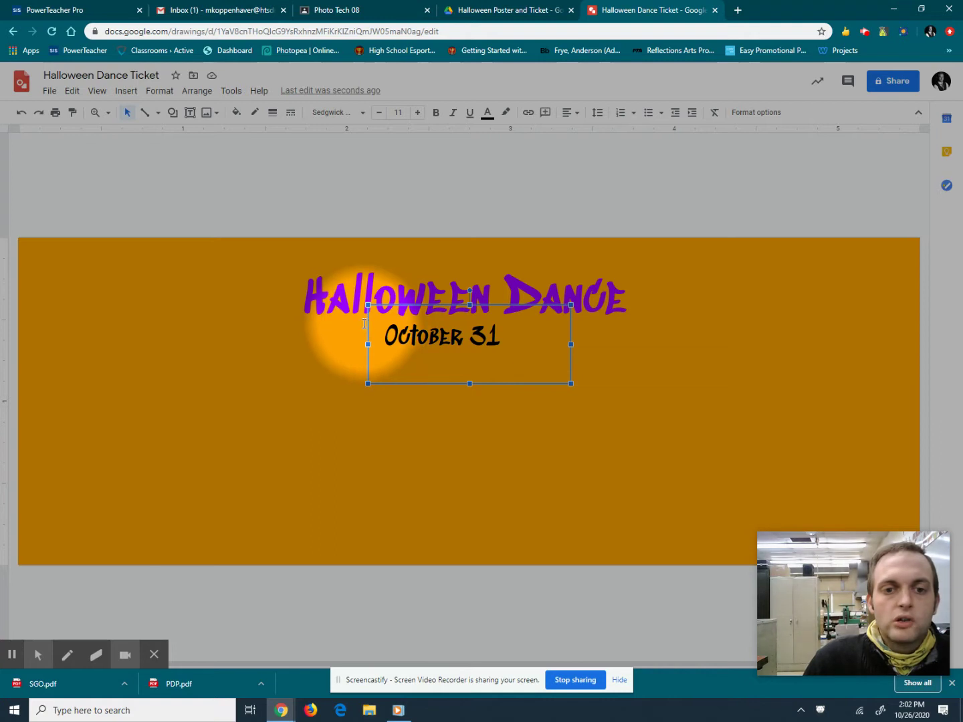
Shift the October 31 box left and paste a copy of it to its right.
drag(362, 324, 327, 333)
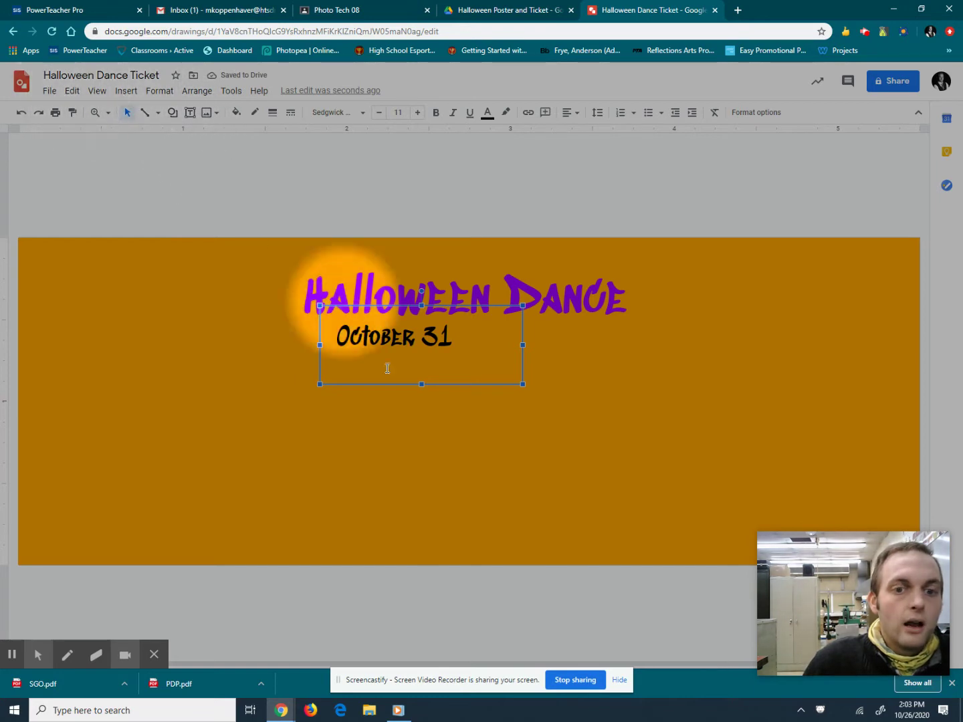
click(72, 91)
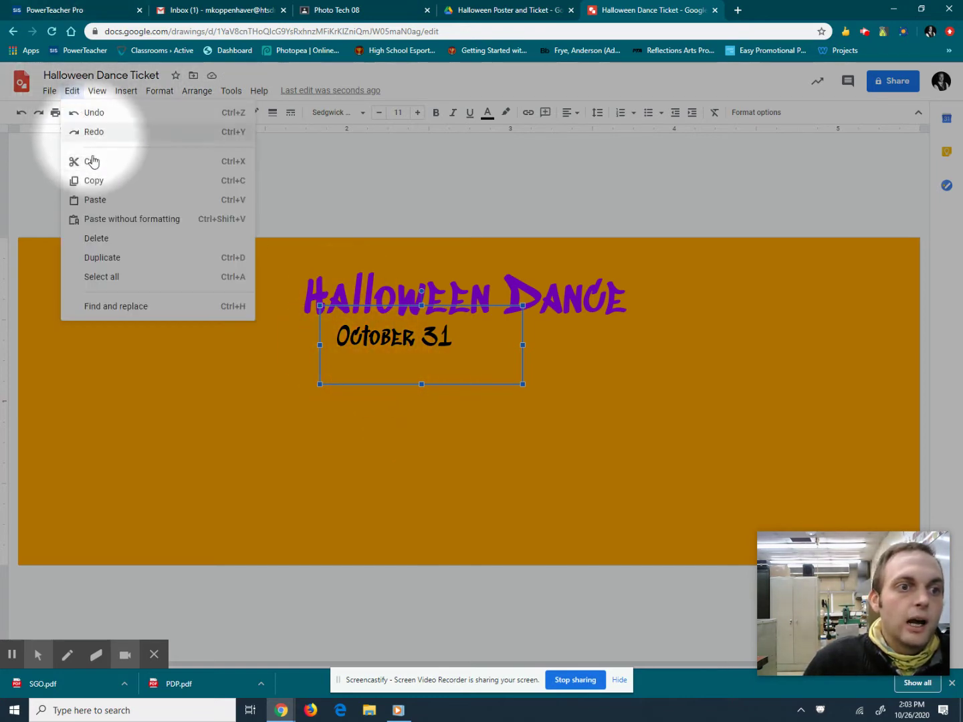
click(71, 90)
click(70, 91)
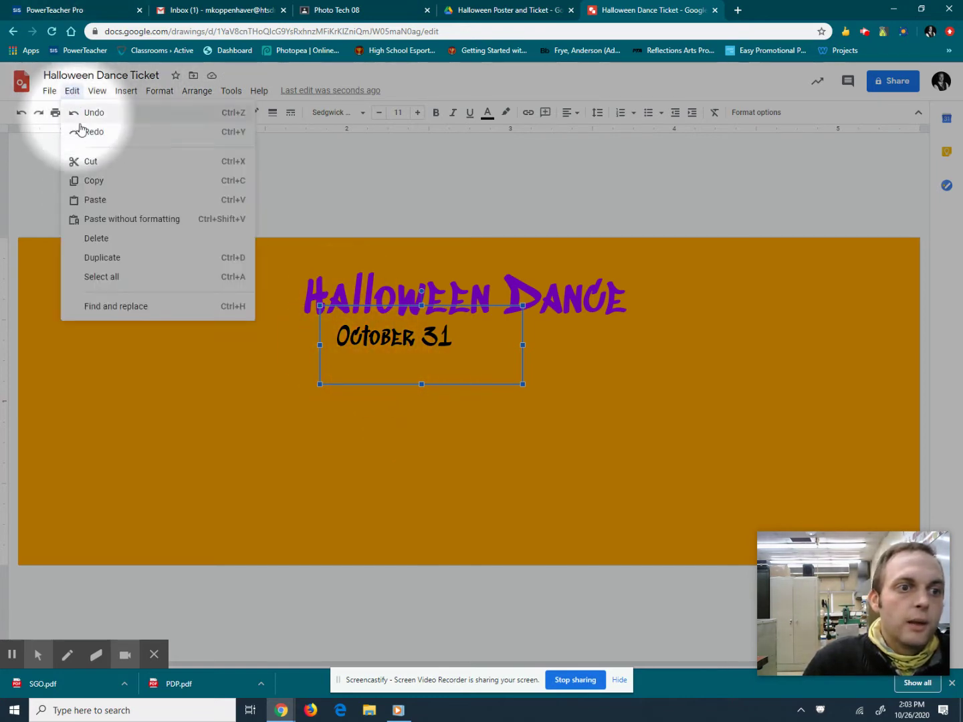
click(97, 199)
drag(346, 392, 452, 366)
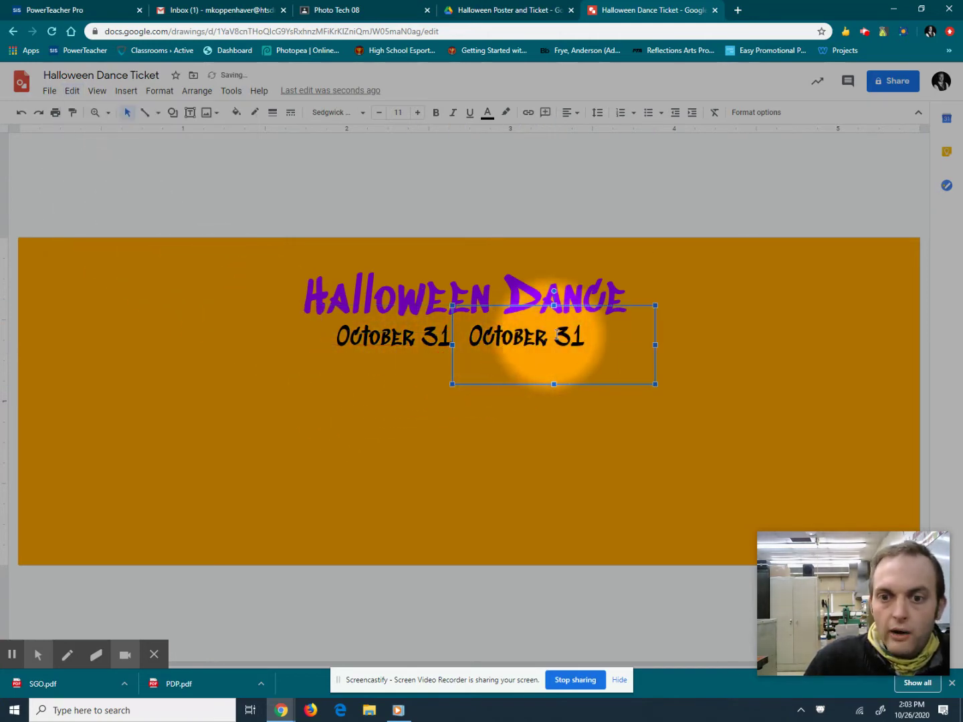
Replace the copy's text with '8:00 PM - 12:00 AM' and widen it onto one line.
click(581, 332)
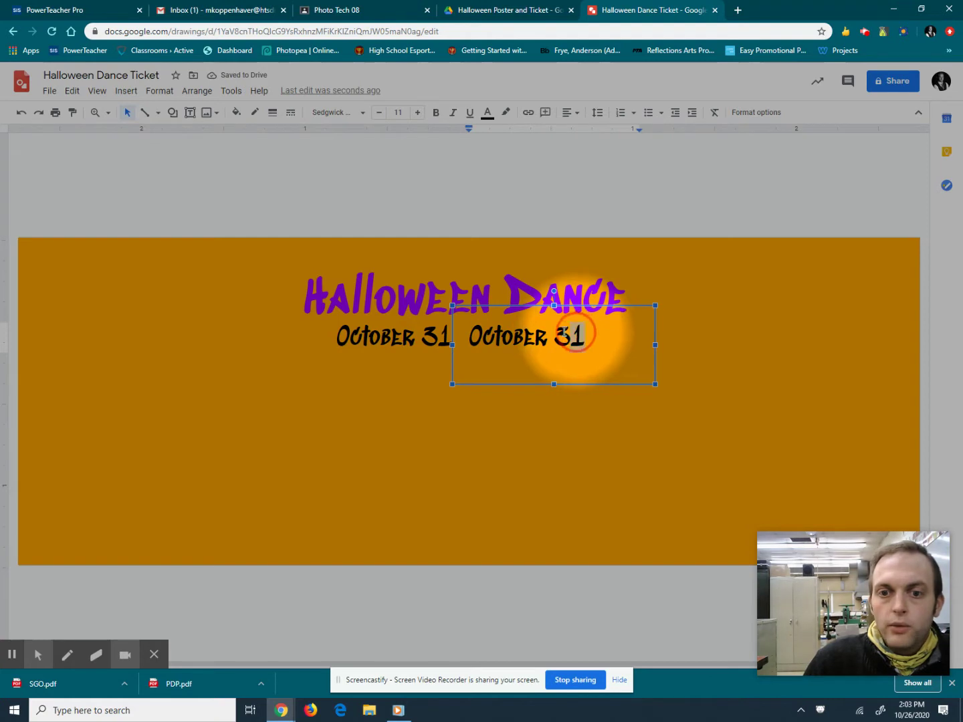
drag(585, 334, 466, 340)
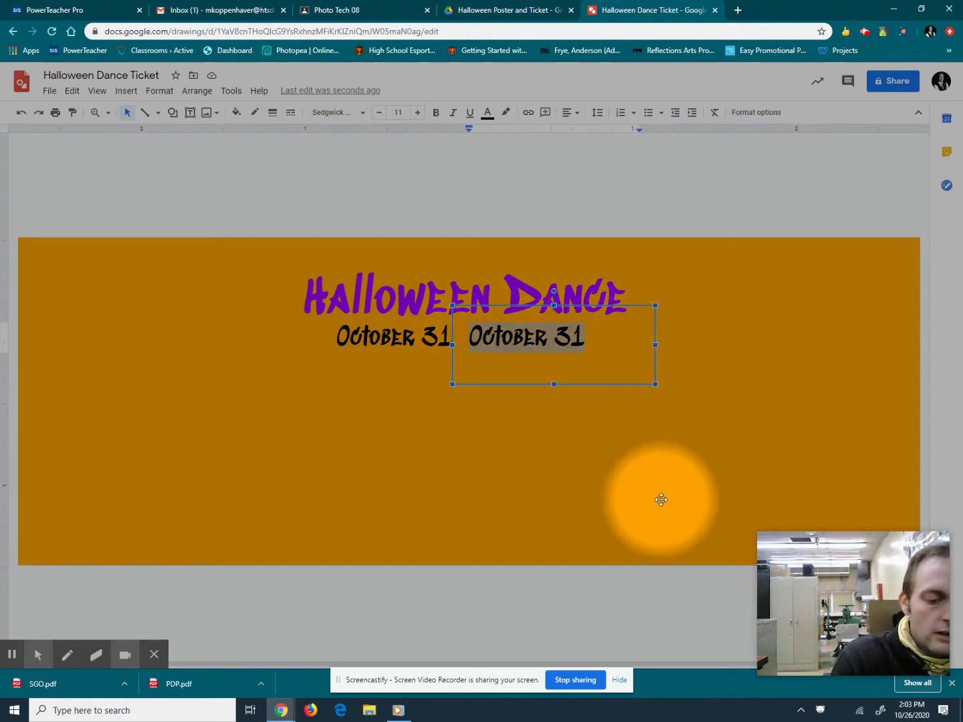
text(8:00 )
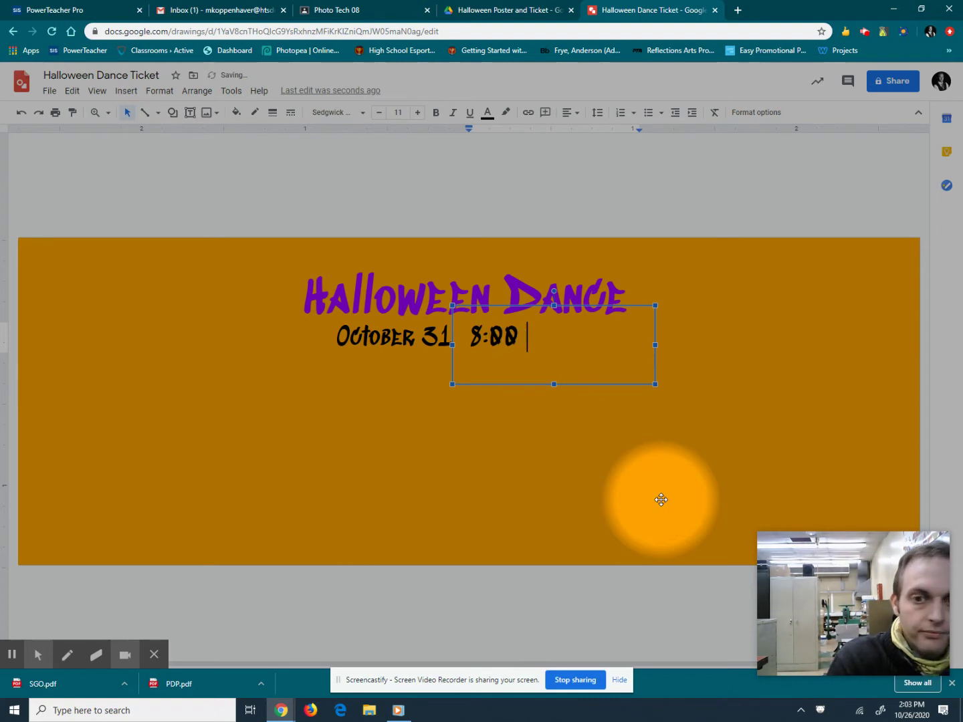
text(PM)
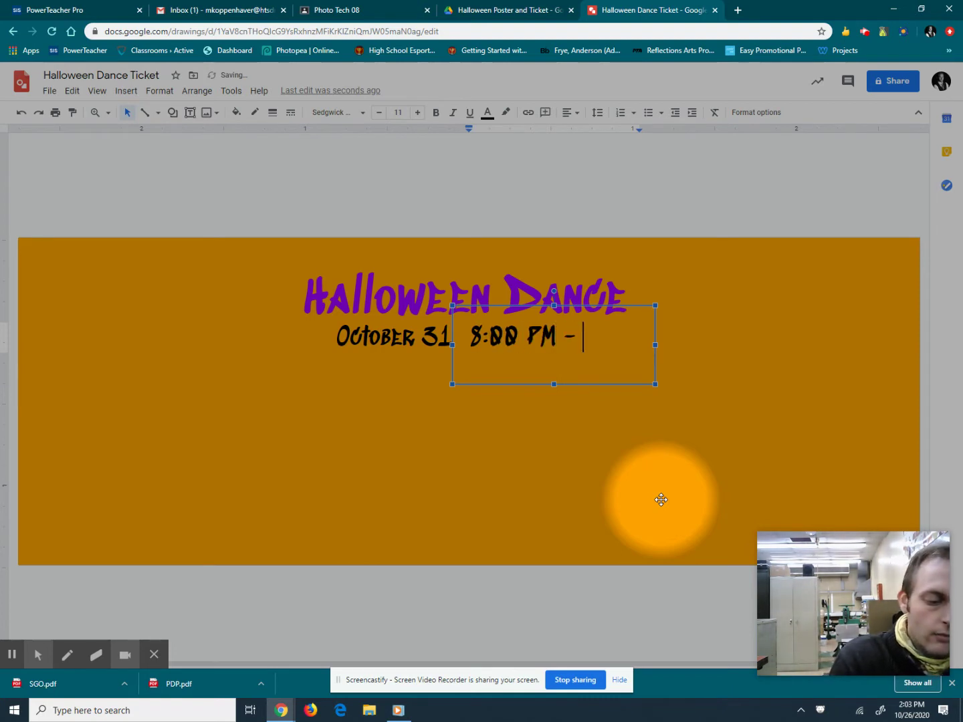
text( - 12:00 AM)
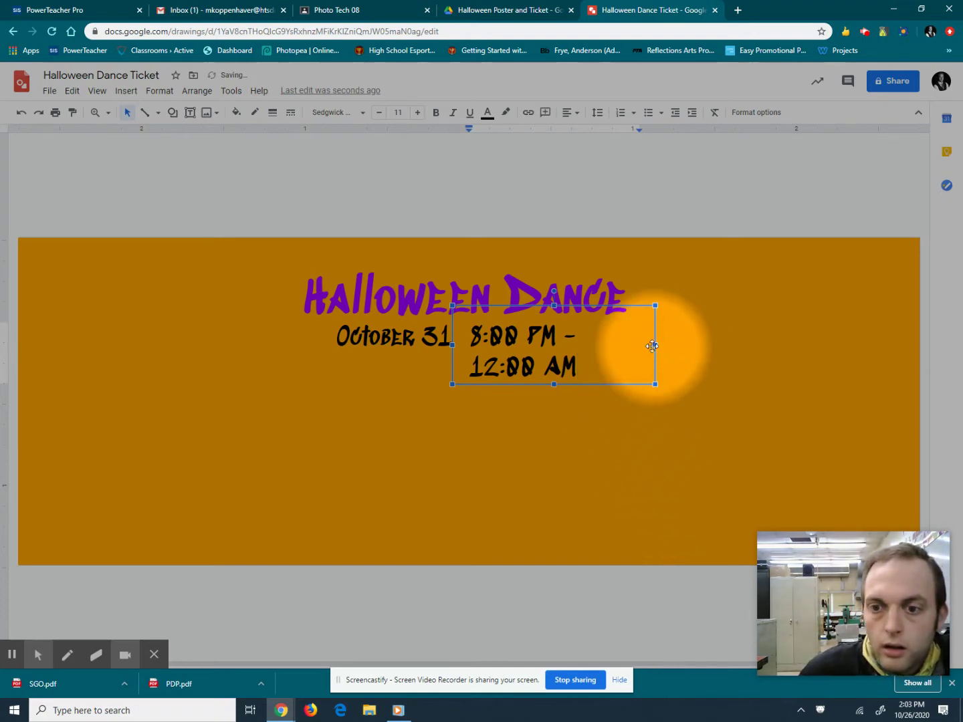
drag(654, 346, 733, 345)
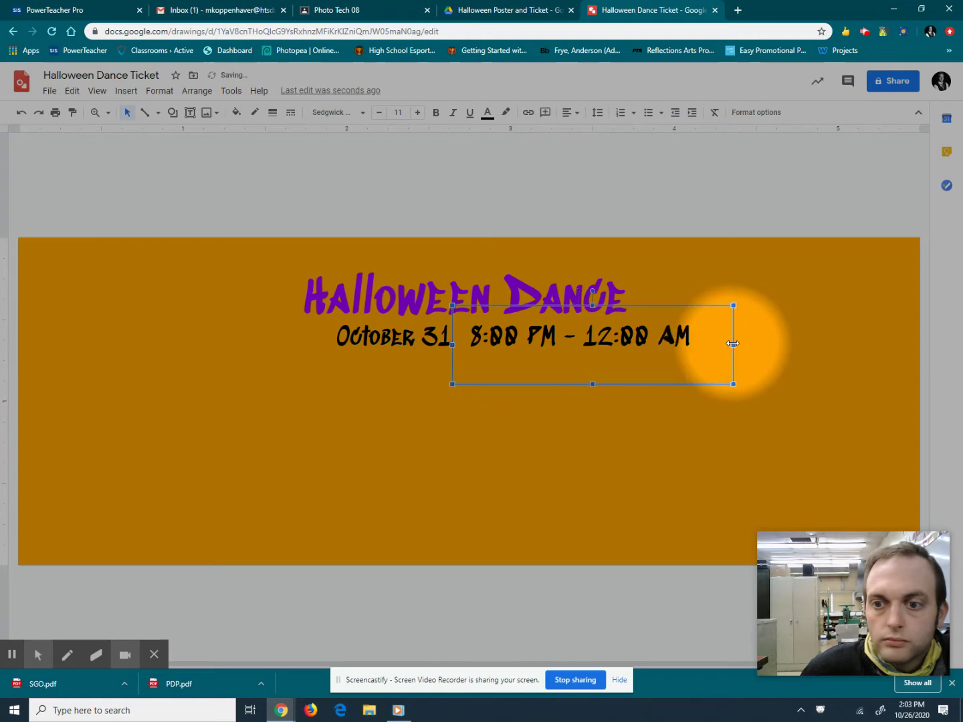
Nudge the date and time boxes with arrow keys so they line up.
click(321, 338)
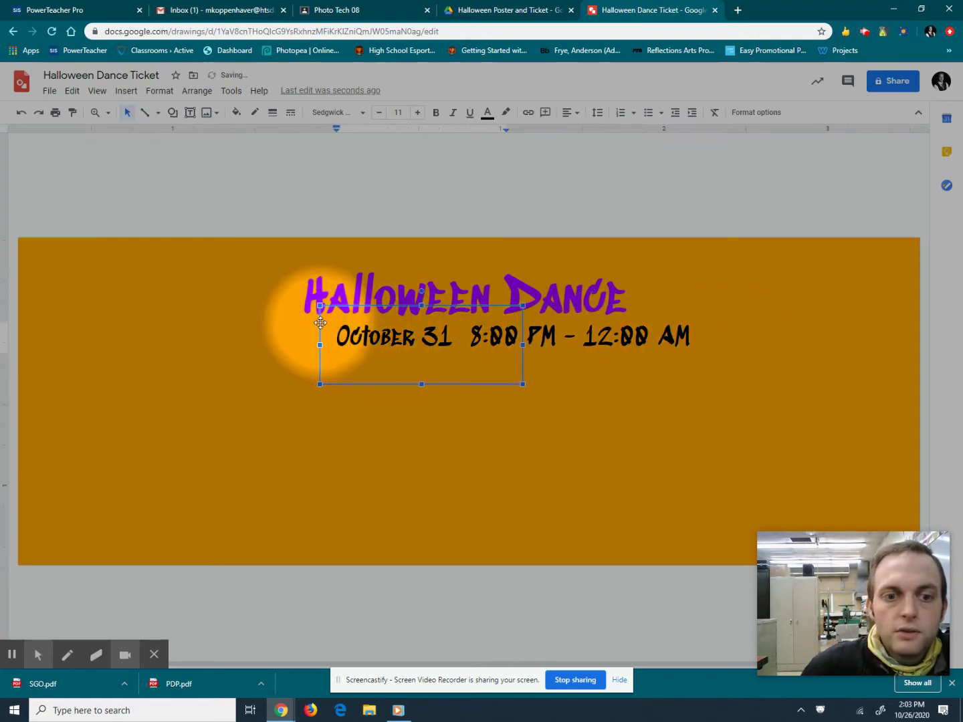
key(Left)
key(Left)
key(Left)
key(Left)
key(Left)
key(Left)
key(Left)
key(Left)
key(Left)
key(Left)
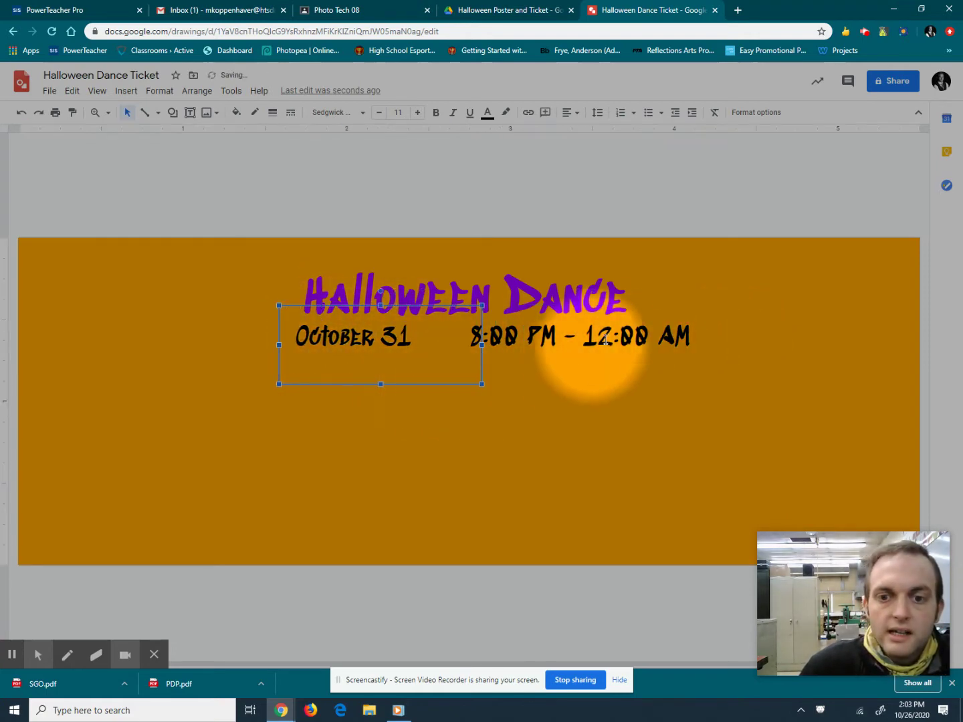
click(472, 339)
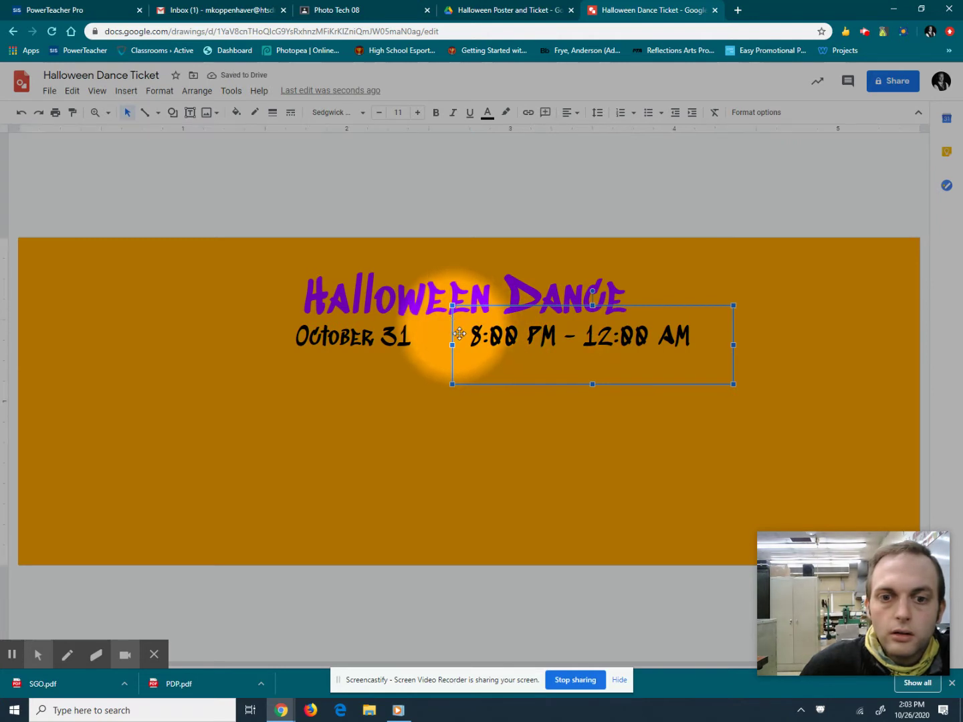
key(Left)
key(Left)
key(Left)
key(Left)
key(Left)
key(Left)
key(Left)
key(Left)
key(Left)
key(Left)
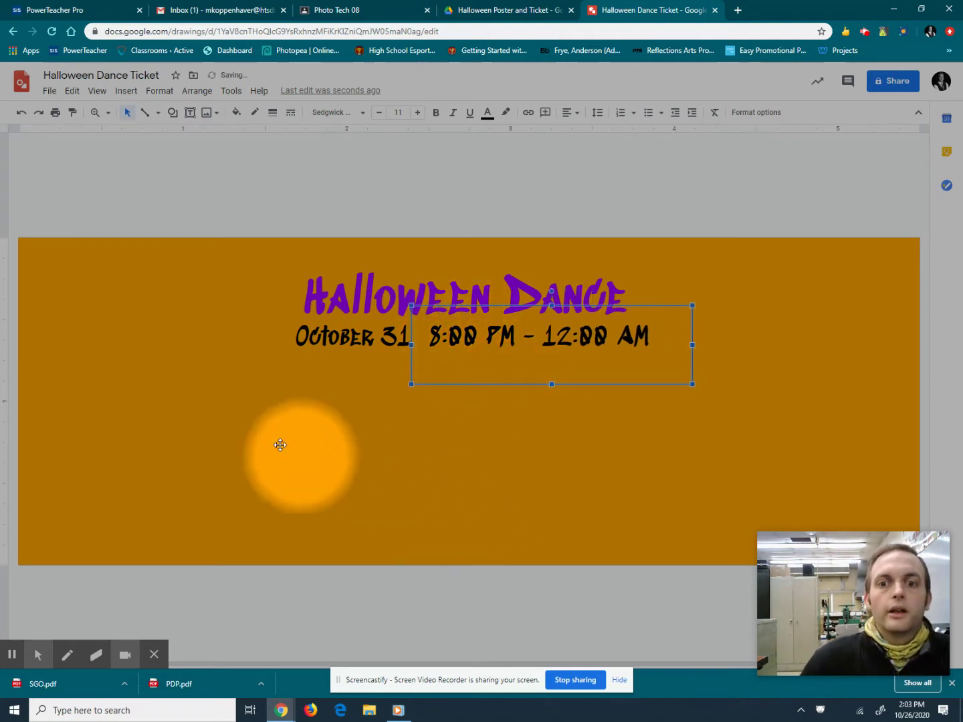
key(Left)
key(Left)
key(Left)
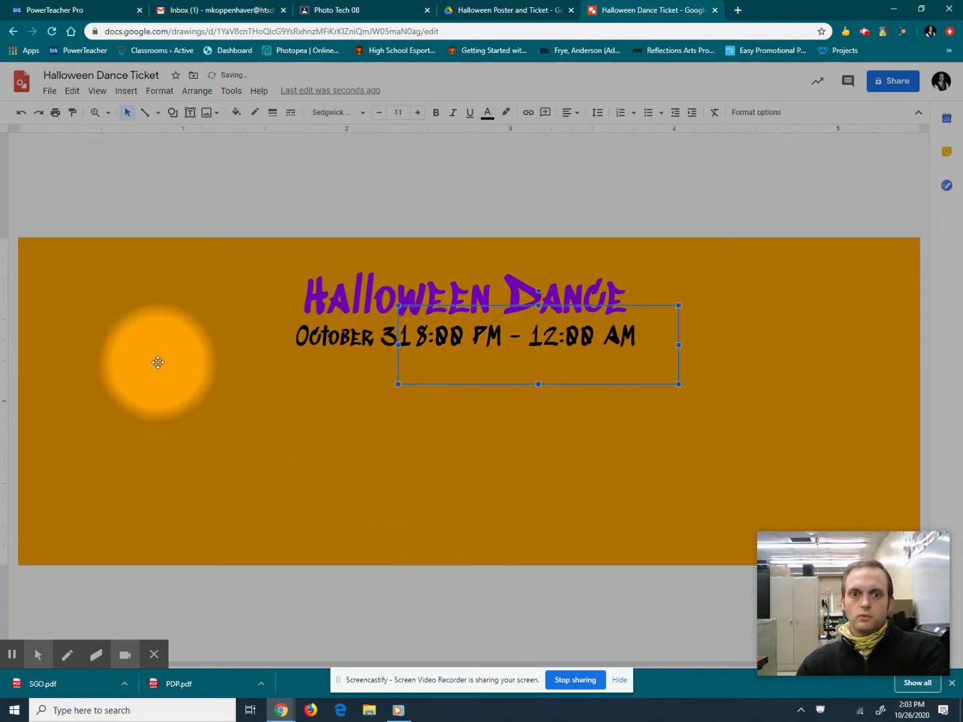
key(Right)
key(Right)
key(Right)
click(160, 363)
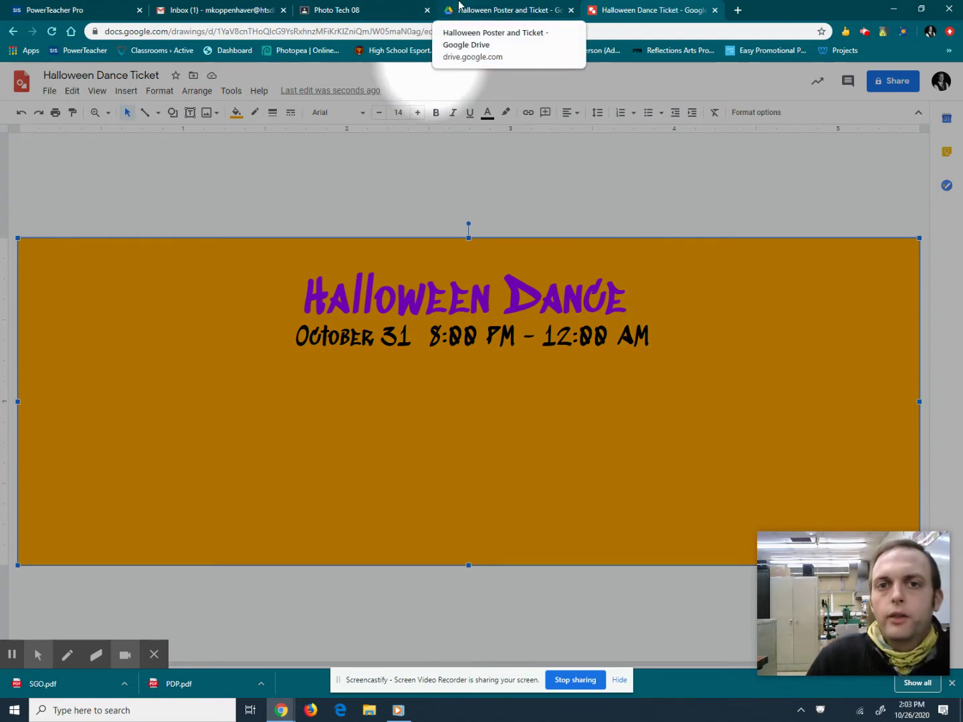
click(462, 8)
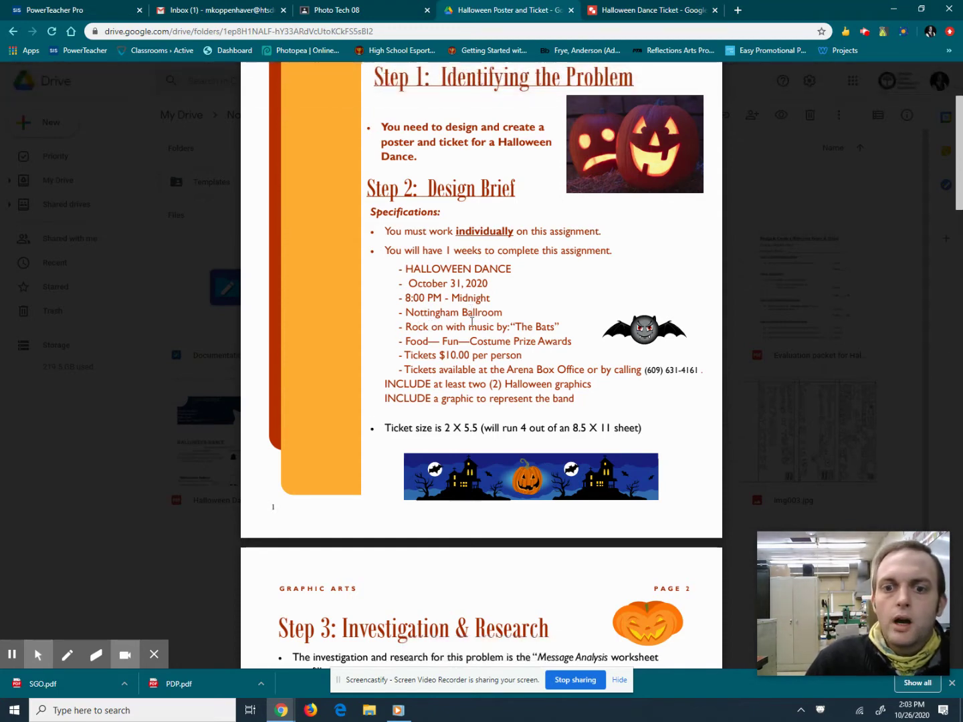
click(648, 10)
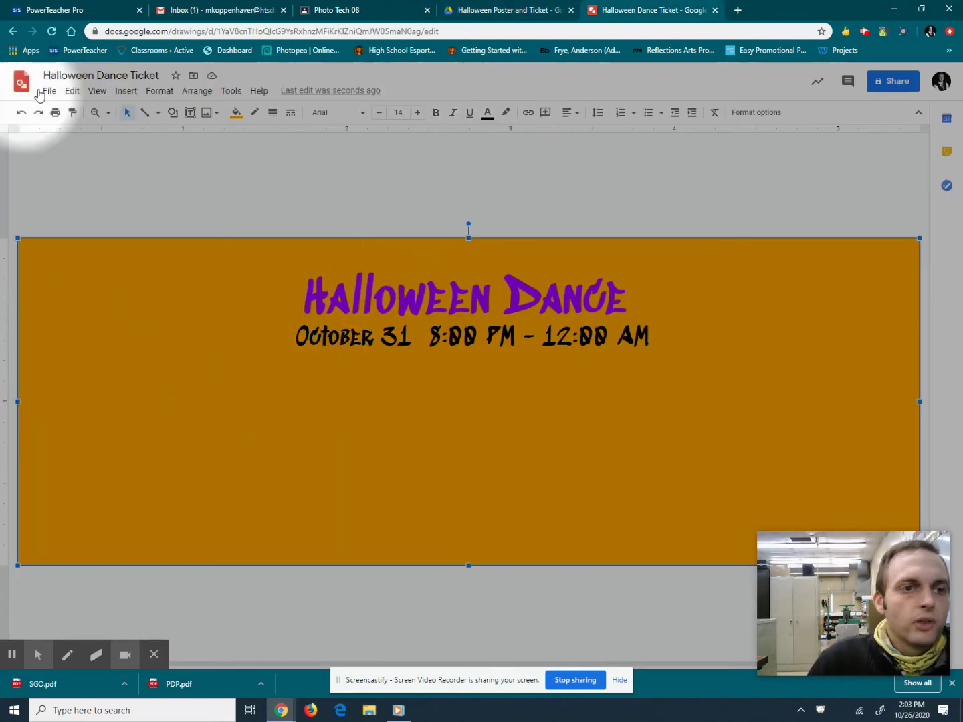
Draw a new text box on the ticket's lower left, then discard it empty.
click(189, 112)
drag(71, 374, 364, 454)
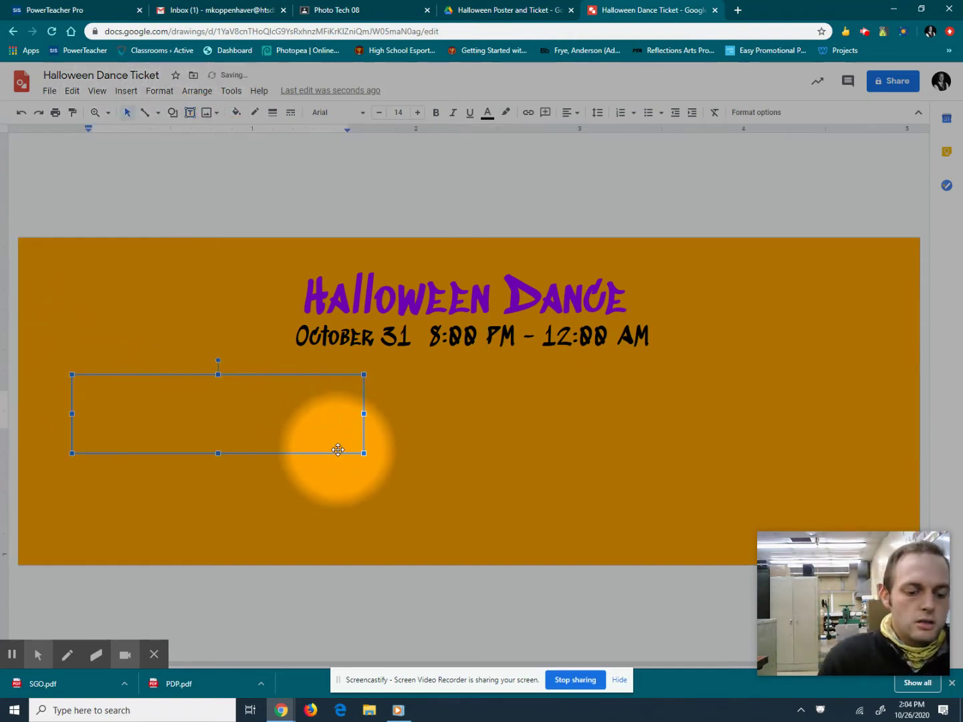
text(Nottin)
key(BackSpace)
key(BackSpace)
key(BackSpace)
key(BackSpace)
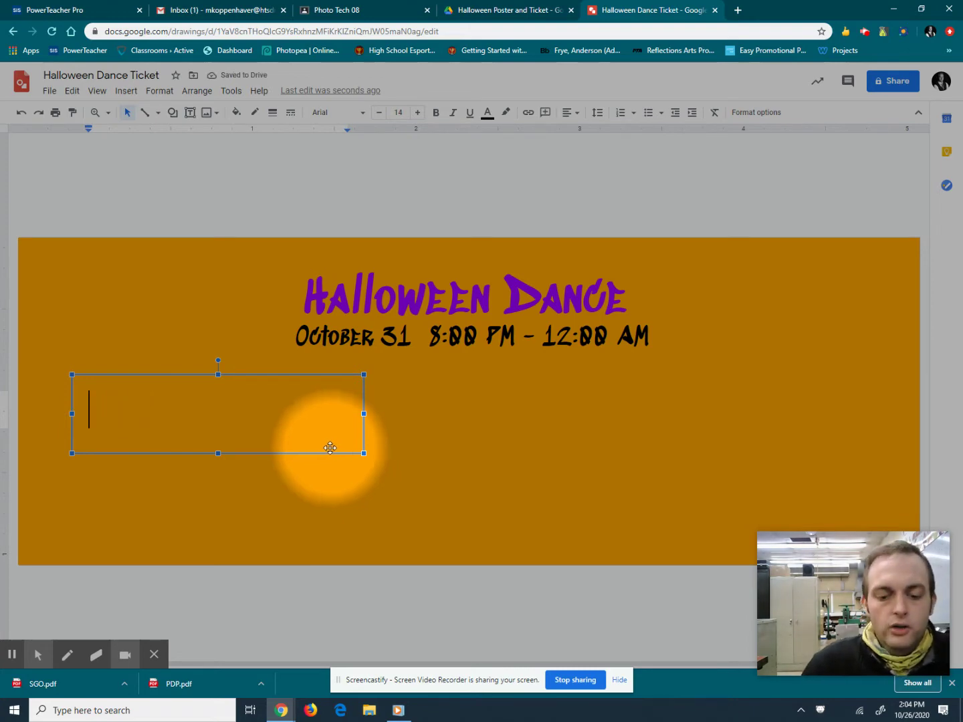
click(330, 448)
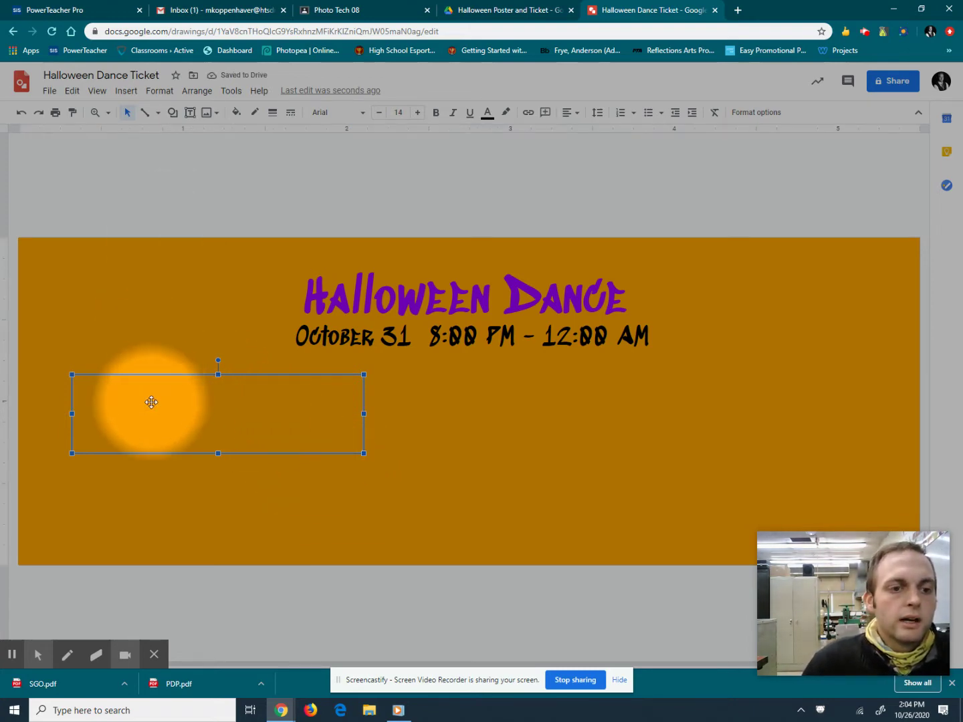
key(Delete)
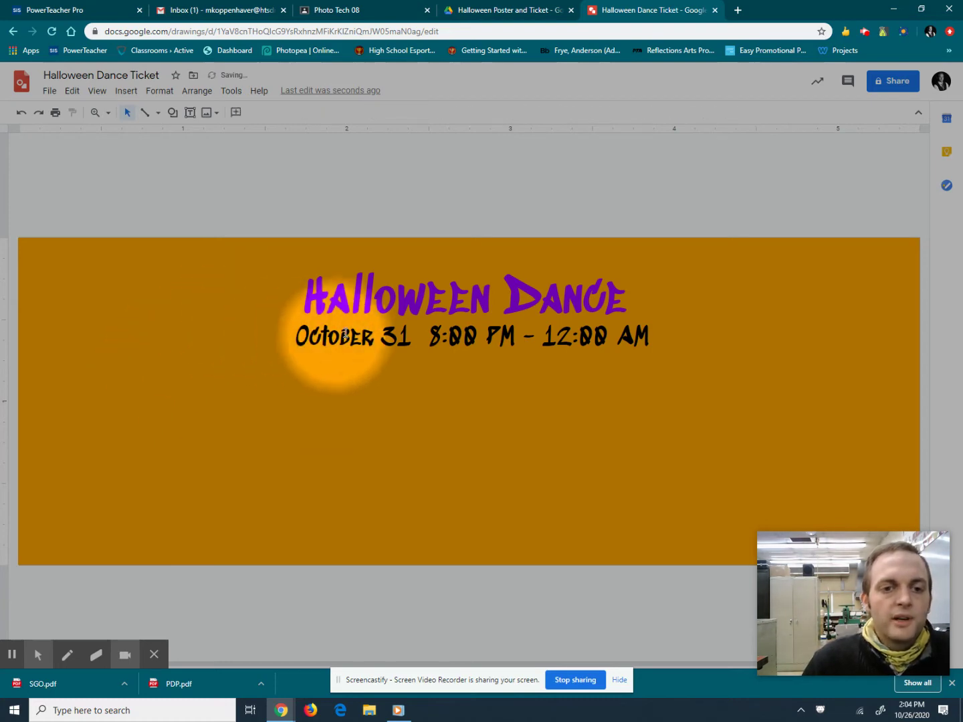
Paste a date-box copy, retype it as 'Nottingham Ballroom', widen it and centre it under the date.
key(ctrl+v)
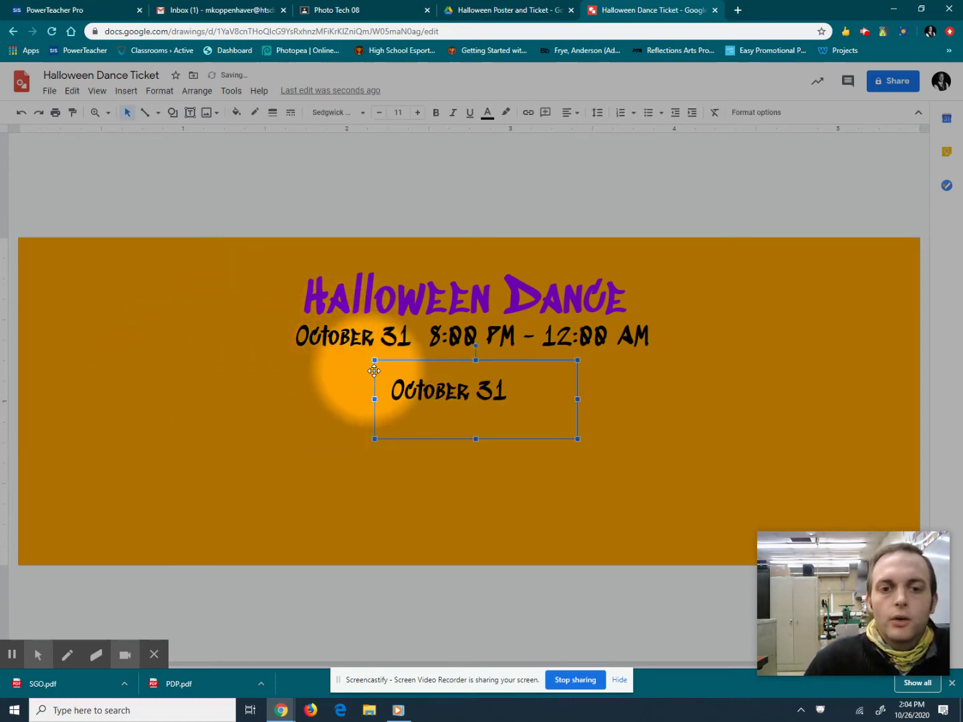
drag(507, 394, 377, 399)
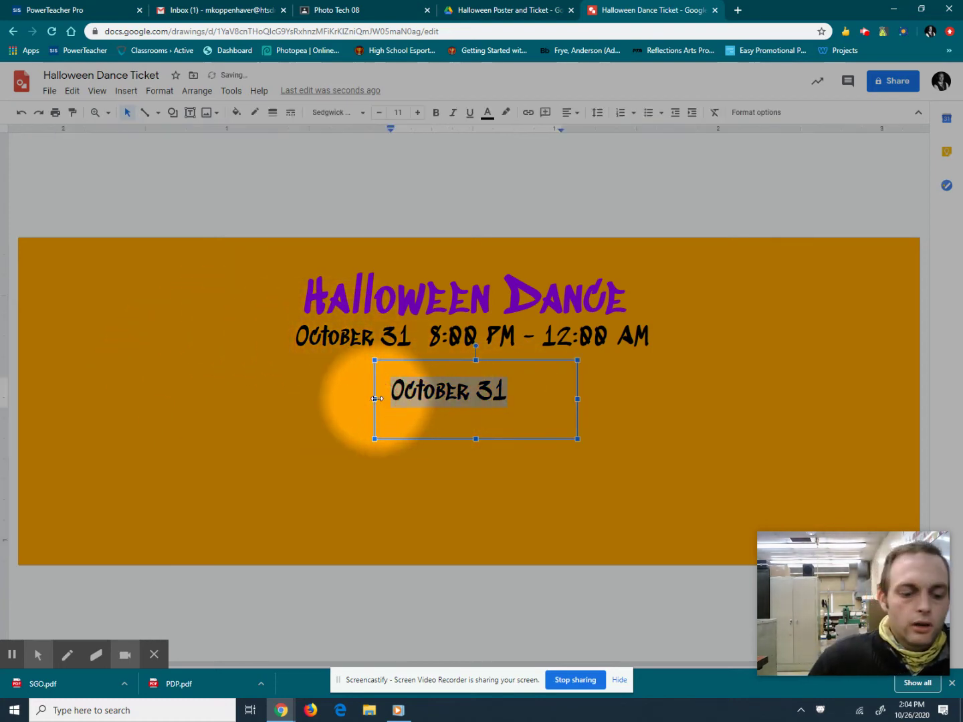
text(N)
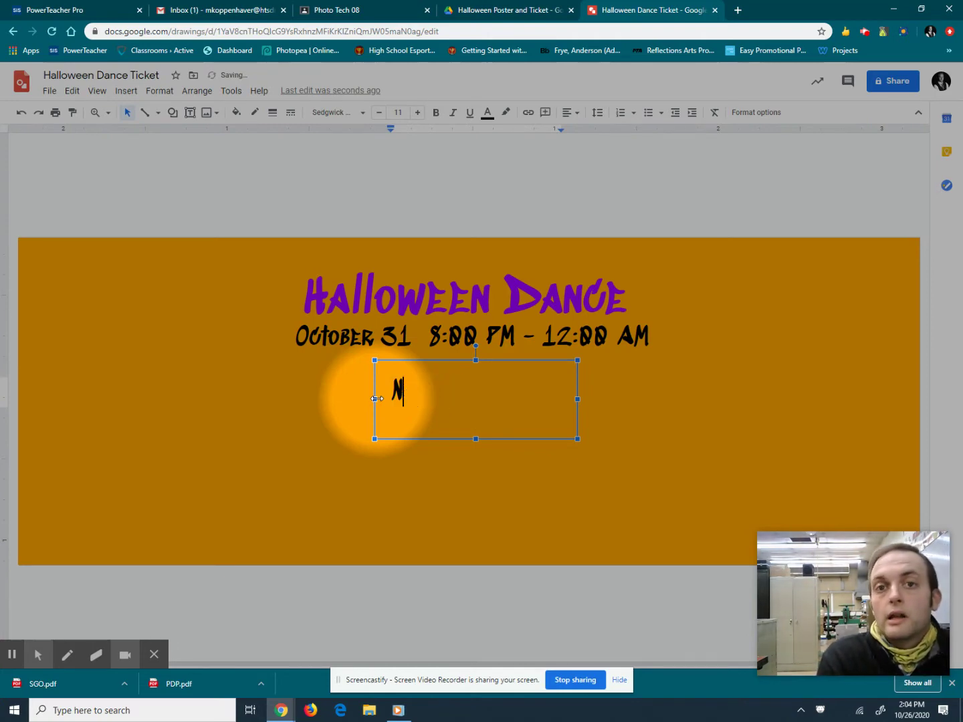
text(ottingottingham Ballroom)
drag(376, 399, 340, 401)
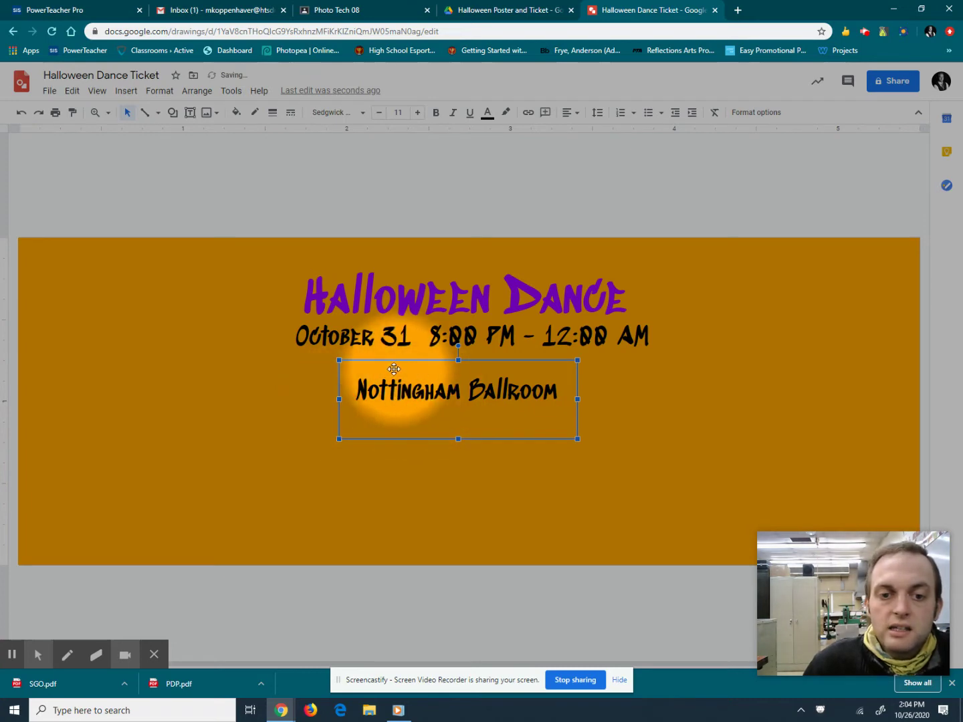
drag(390, 358, 412, 361)
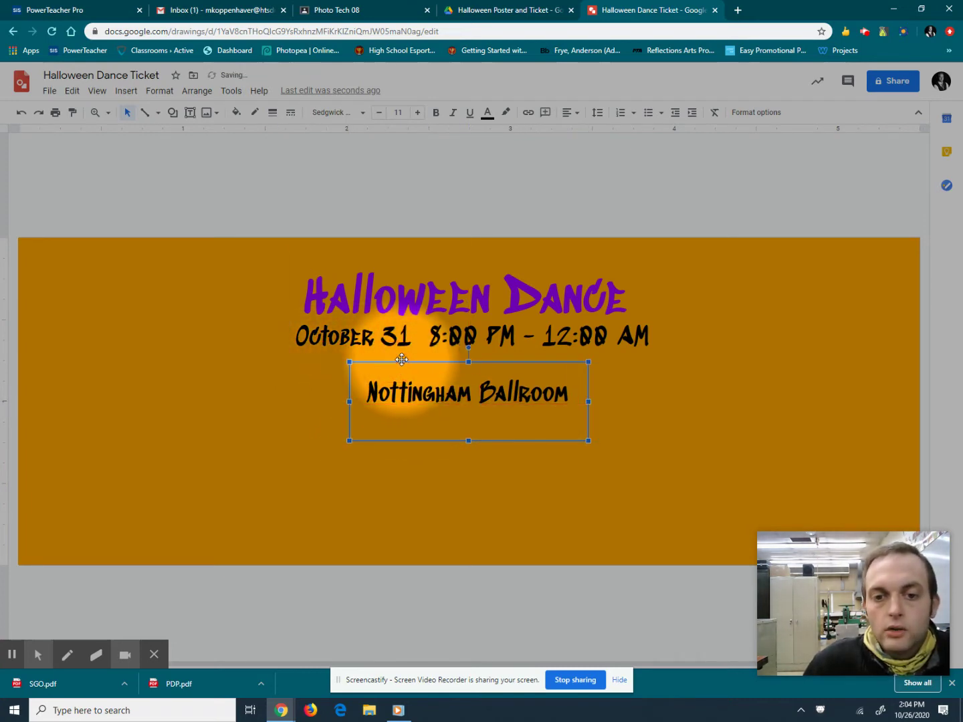
key(Up)
key(Up)
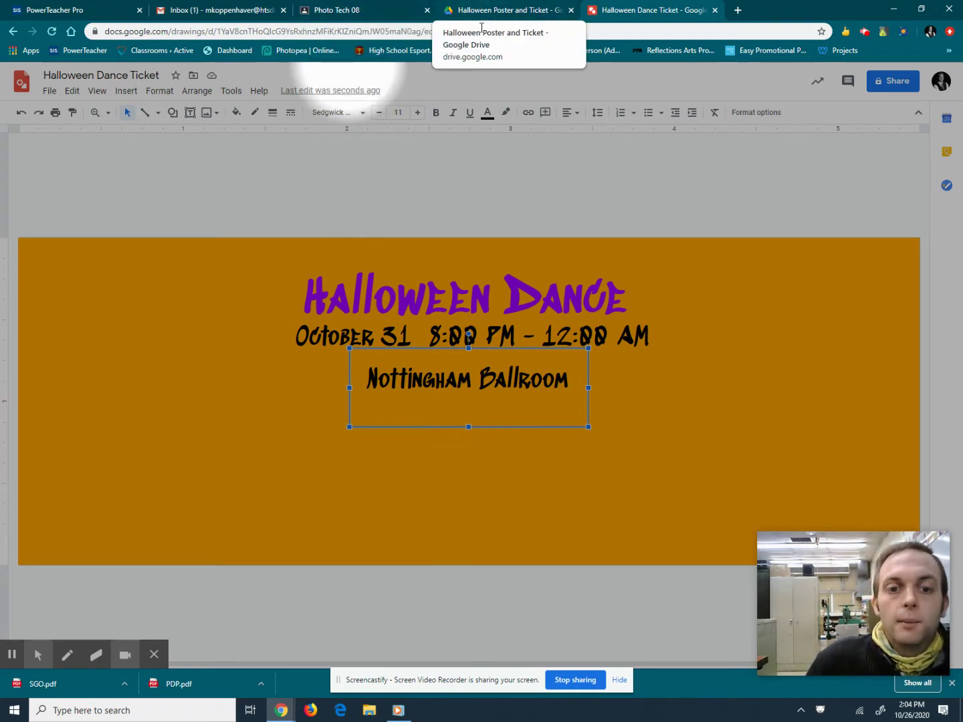
click(170, 178)
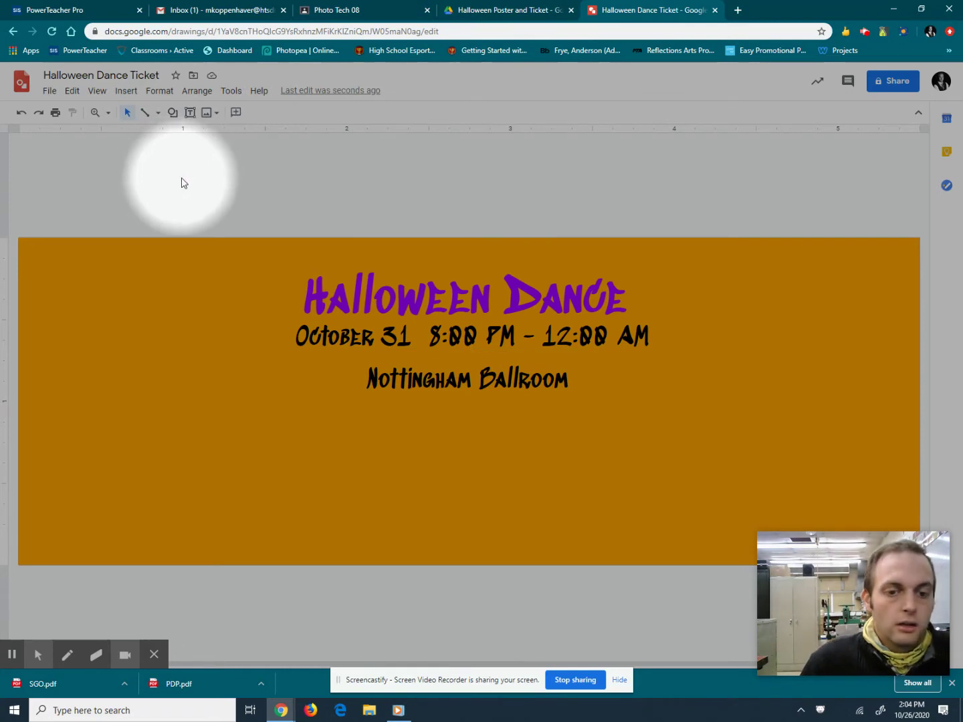
Paste a date-box copy, retype it as 'Live Music By The Bats', and bold and underline 'The Bats'.
key(ctrl+v)
double_click(529, 413)
drag(532, 411, 399, 412)
text(h)
text(ive Music By)
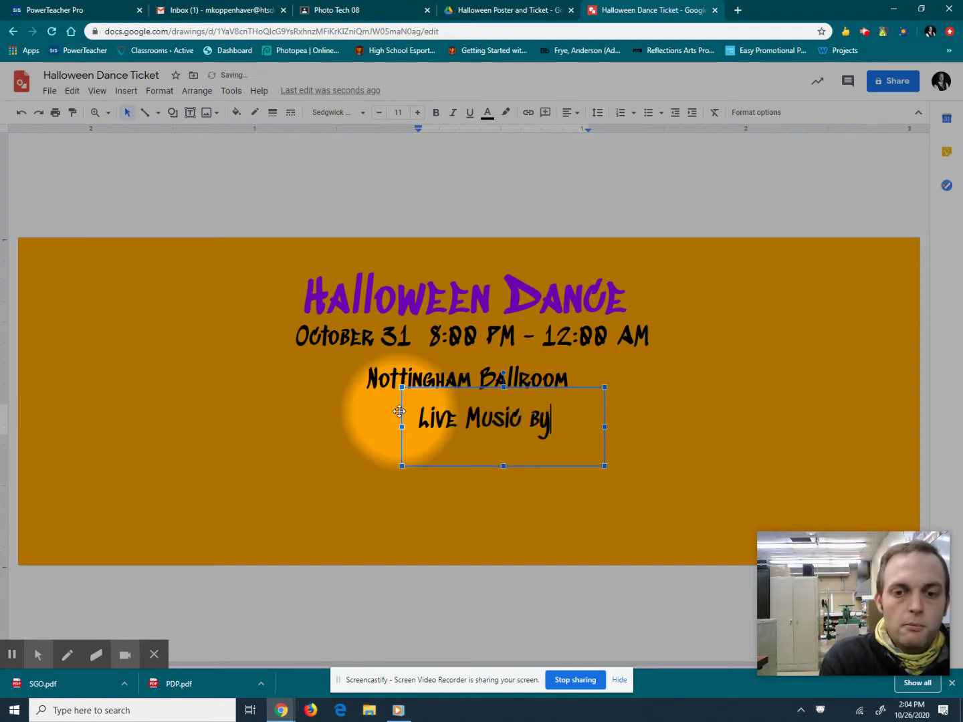
text( Th)
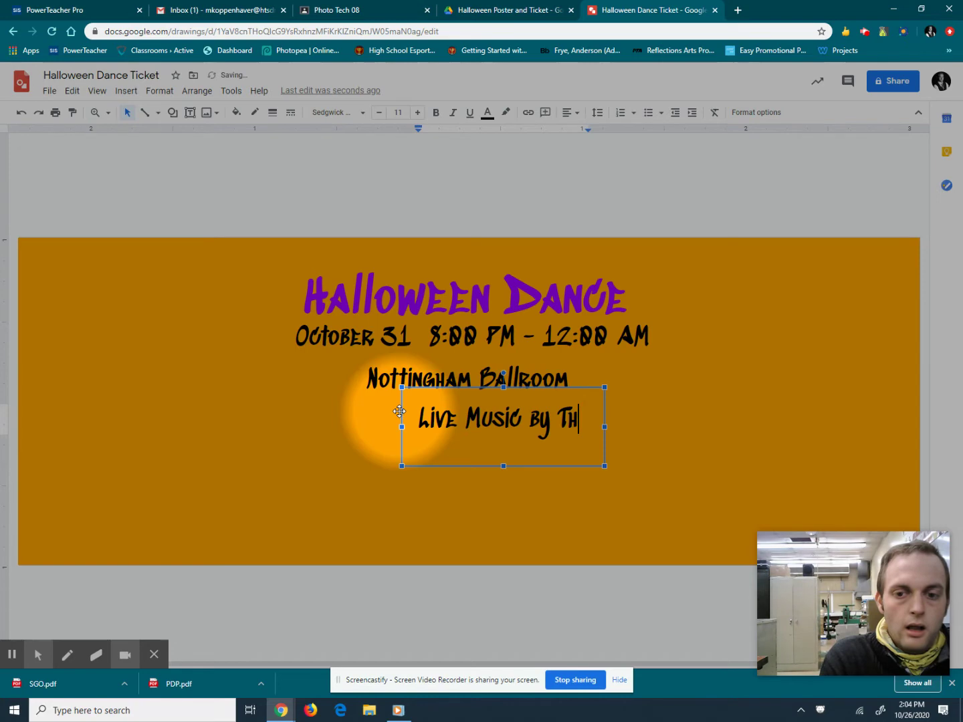
text(e Bats)
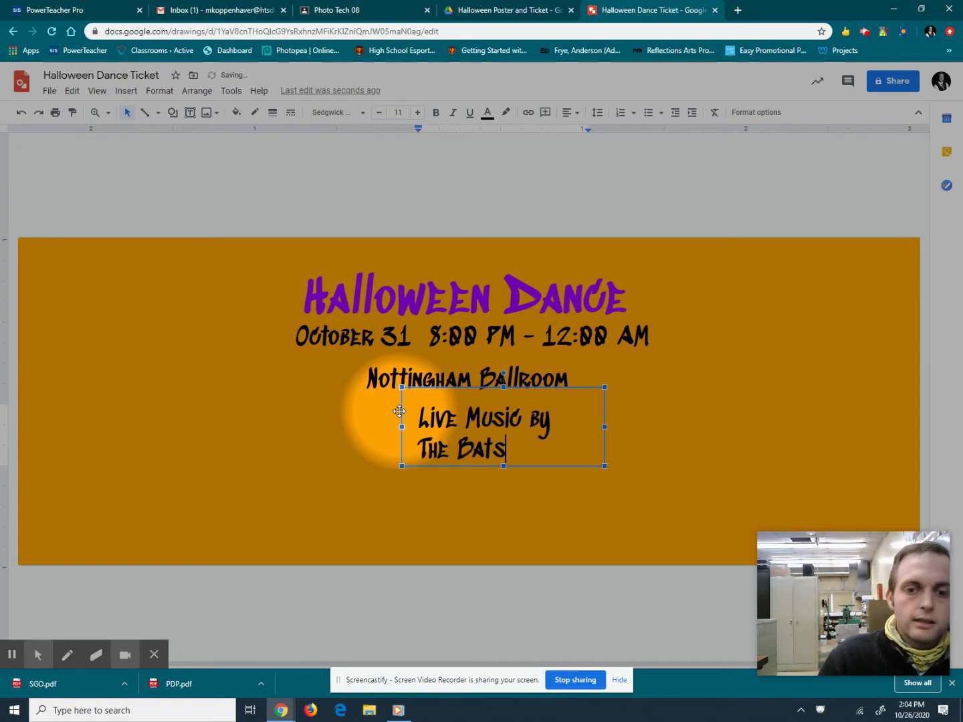
drag(504, 446, 423, 449)
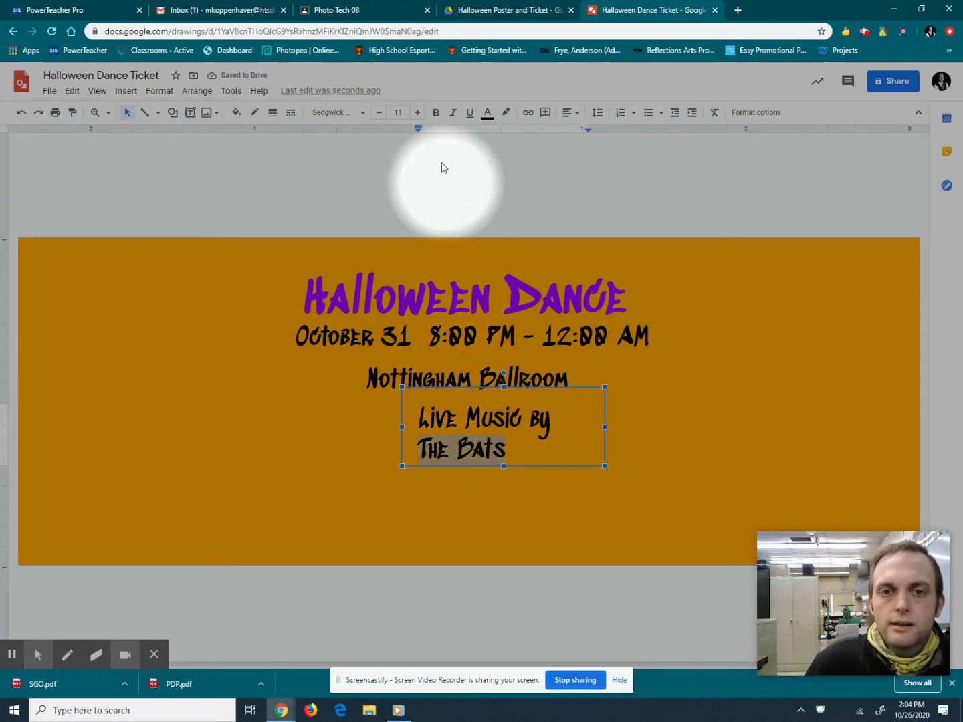
click(436, 114)
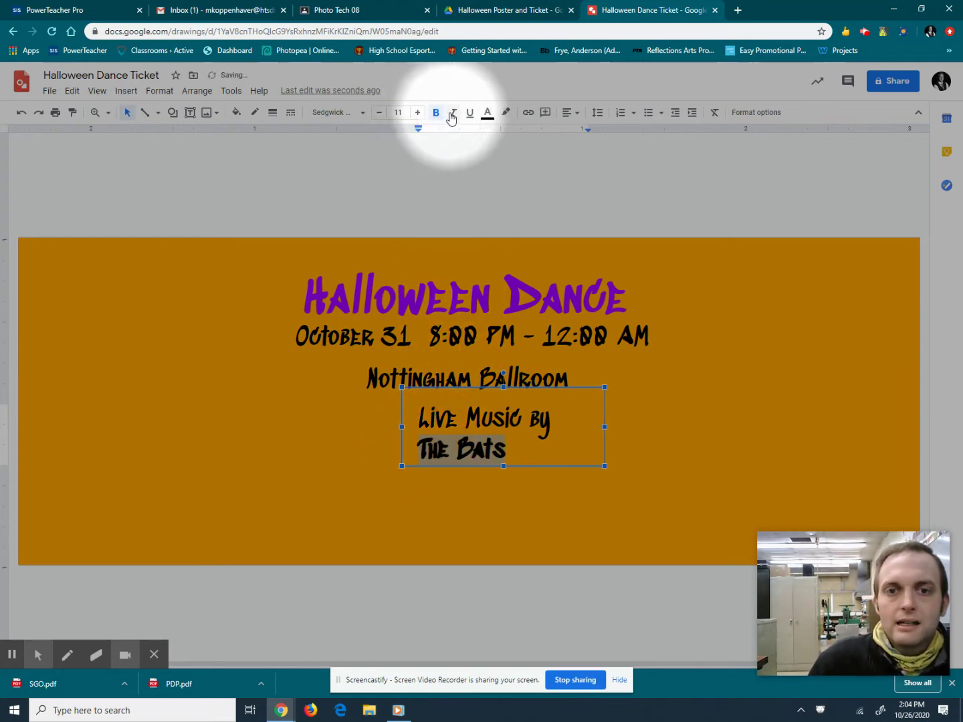
click(471, 116)
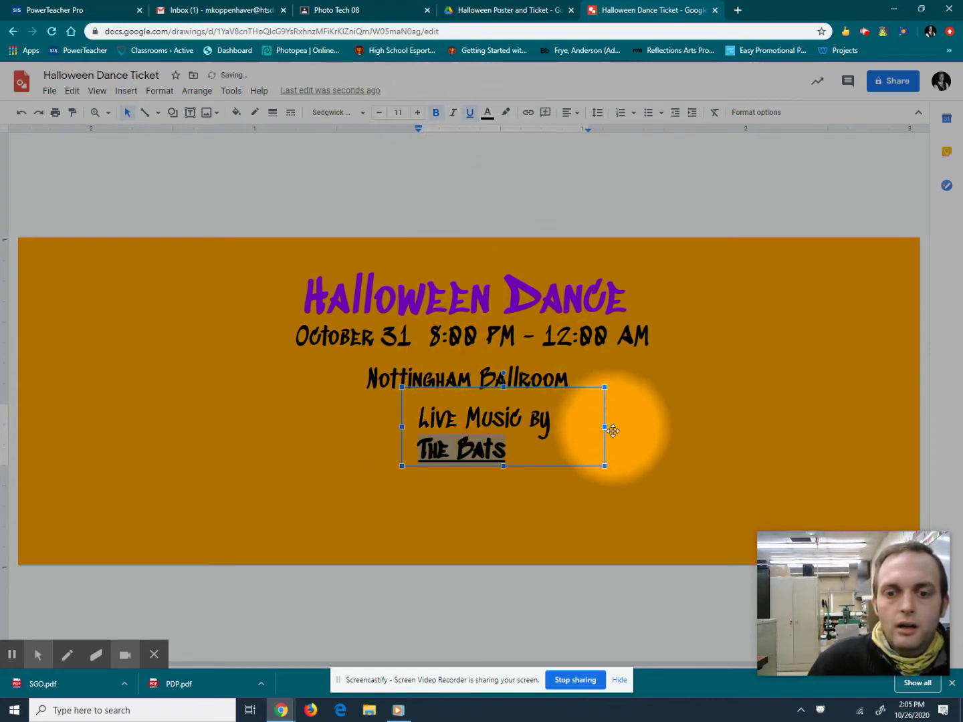
Widen the band line to one row, centre it under the venue, and check the design brief.
drag(606, 426, 670, 426)
drag(400, 412, 337, 414)
click(207, 301)
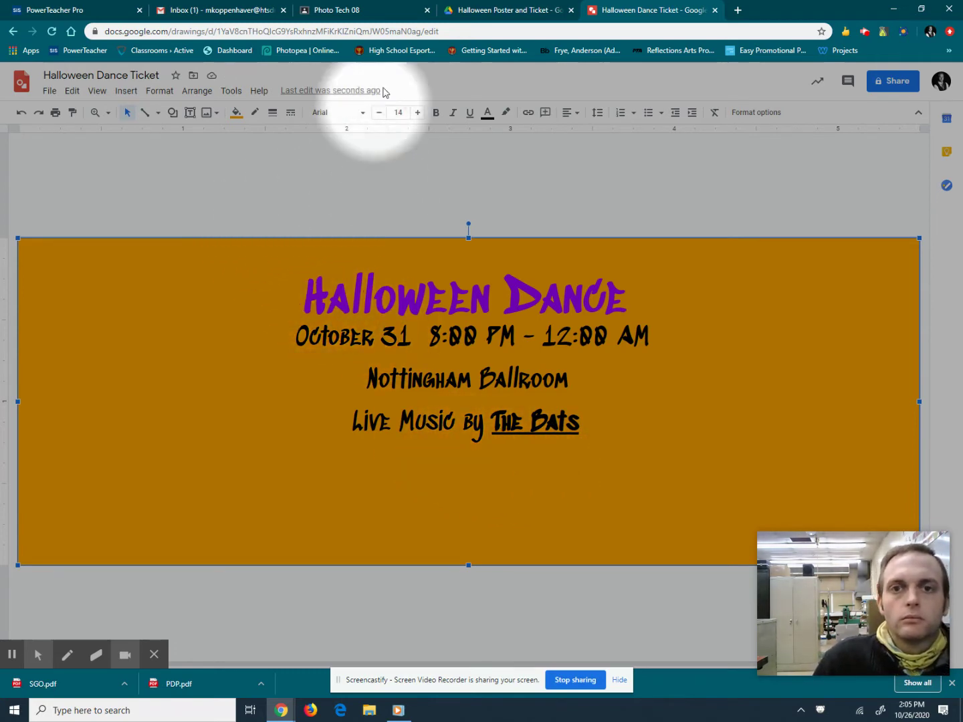
click(474, 14)
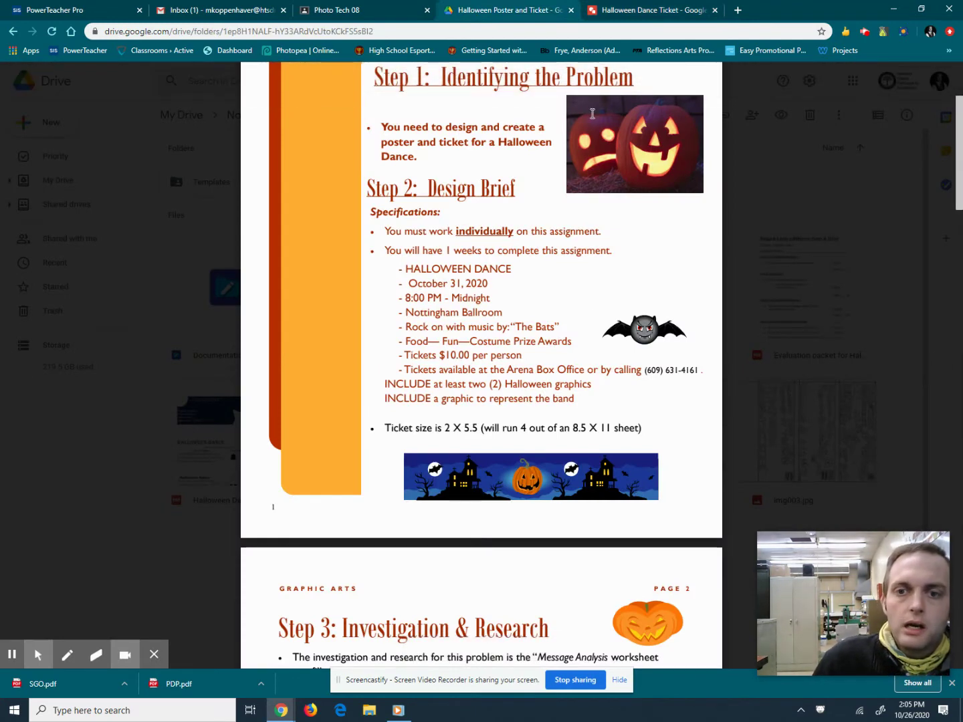
click(653, 9)
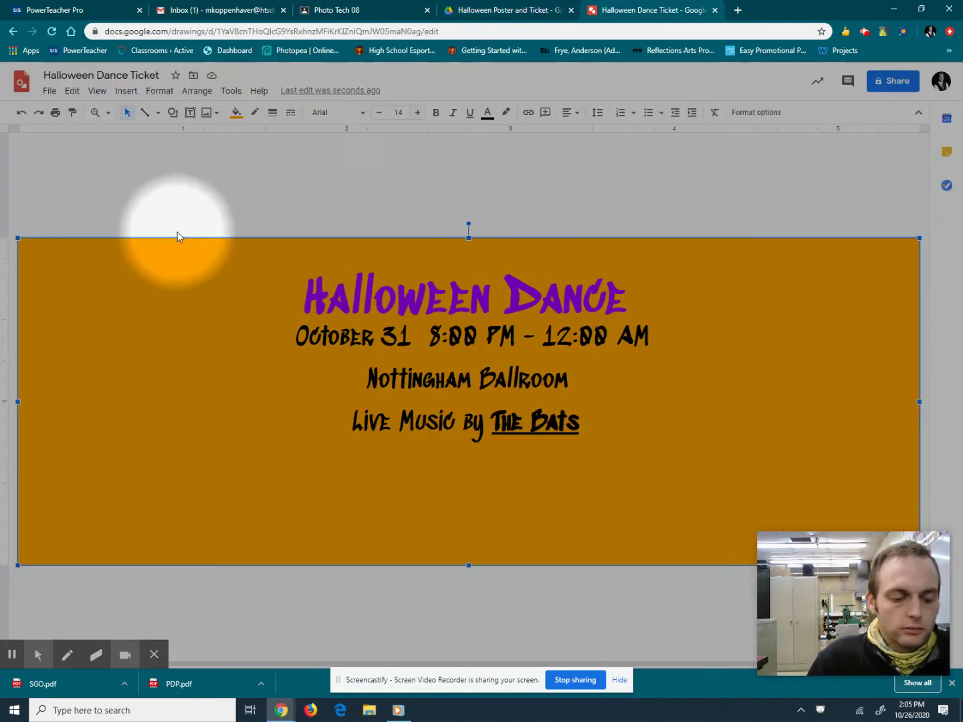
Add a 'Food-Fun-Prizes' line centred under the band credit, checking the design brief.
key(ctrl+v)
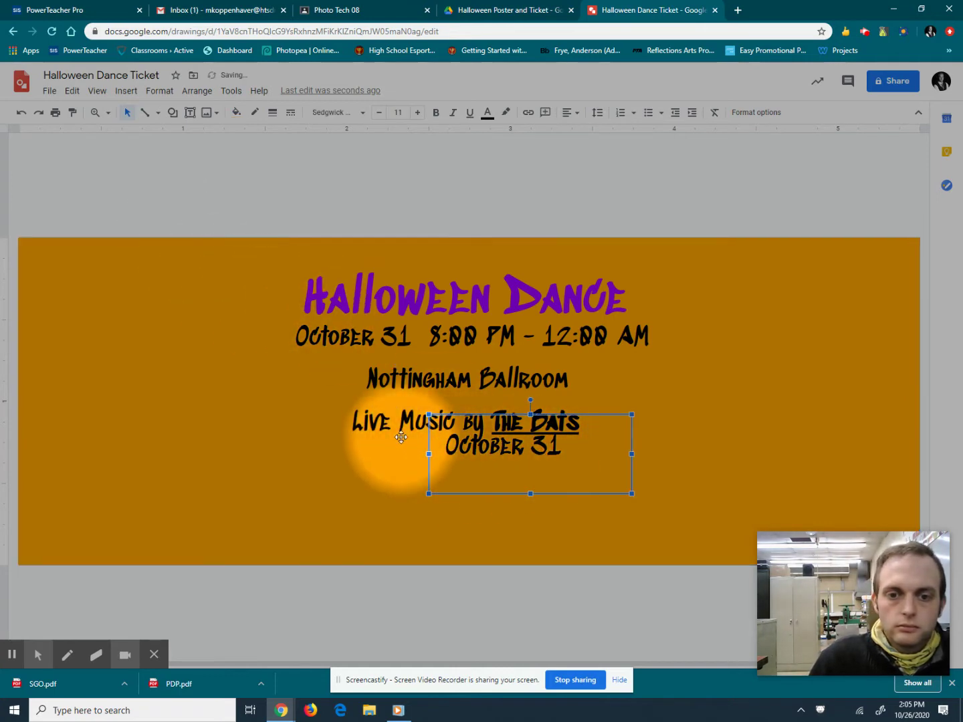
drag(430, 437, 415, 456)
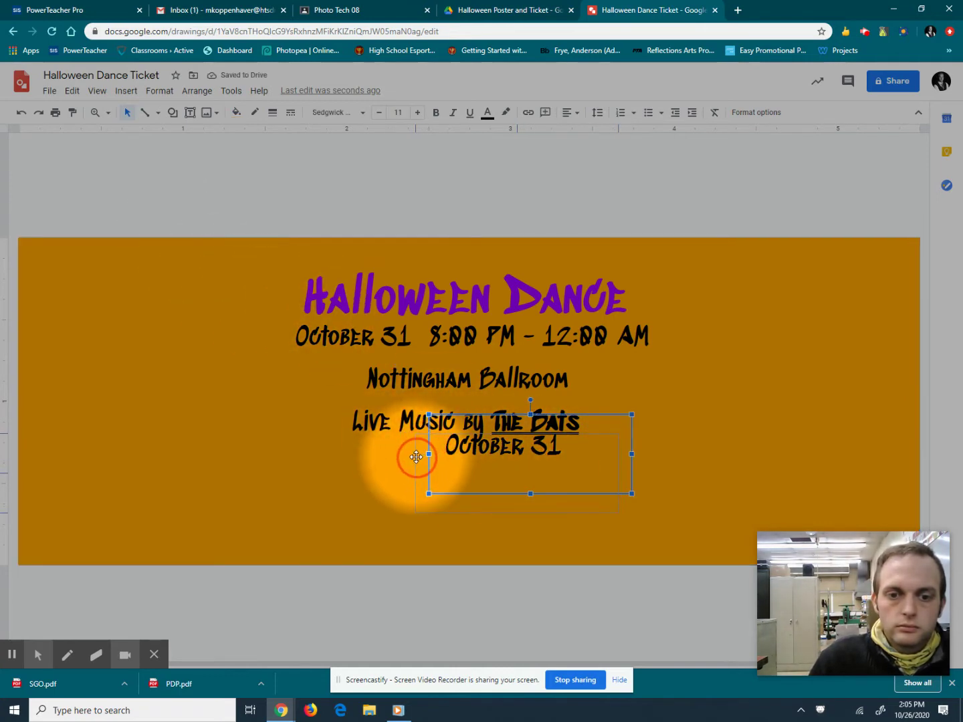
click(539, 461)
drag(522, 462, 374, 455)
text(Food-Fun-Prizes)
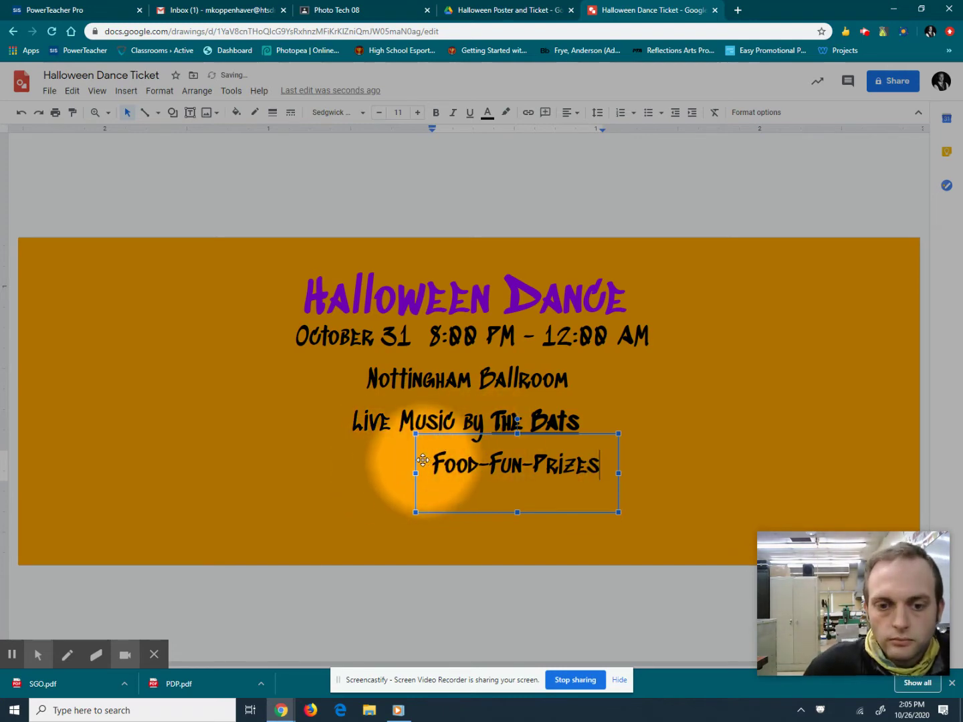
drag(414, 454, 366, 452)
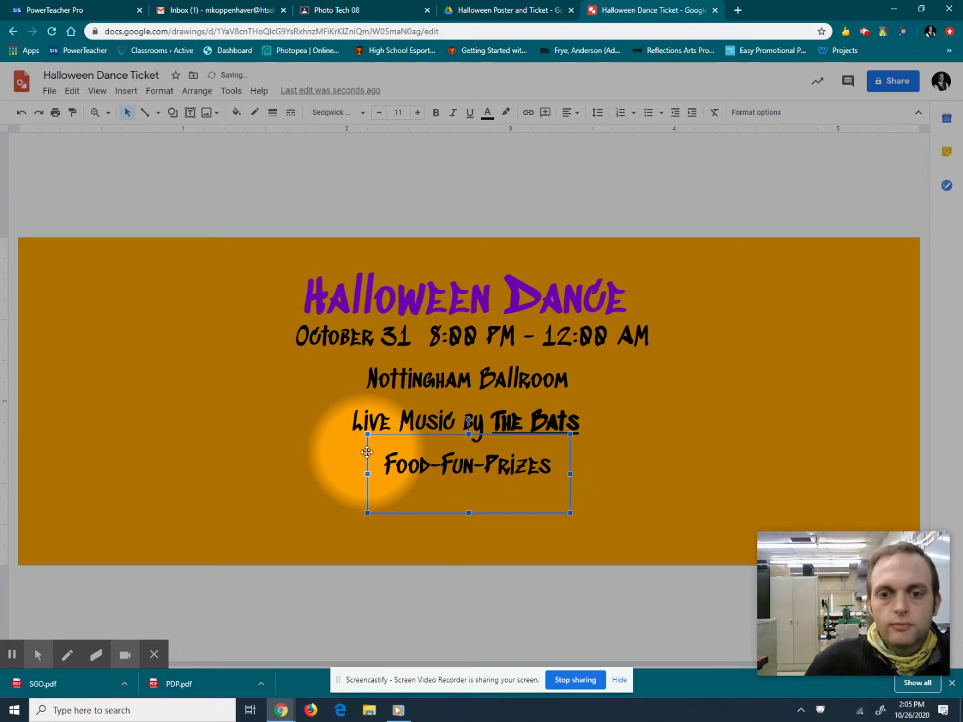
click(489, 8)
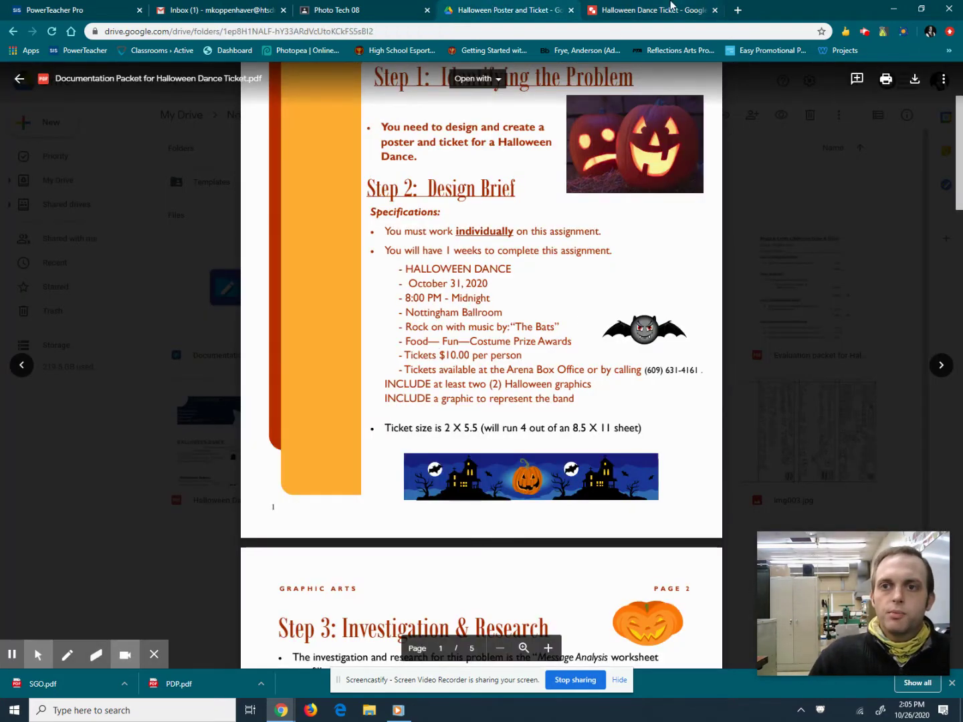
click(665, 9)
Add a '10$ Per Person' line, widened and centred under Food-Fun-Prizes, then view the brief.
key(ctrl+v)
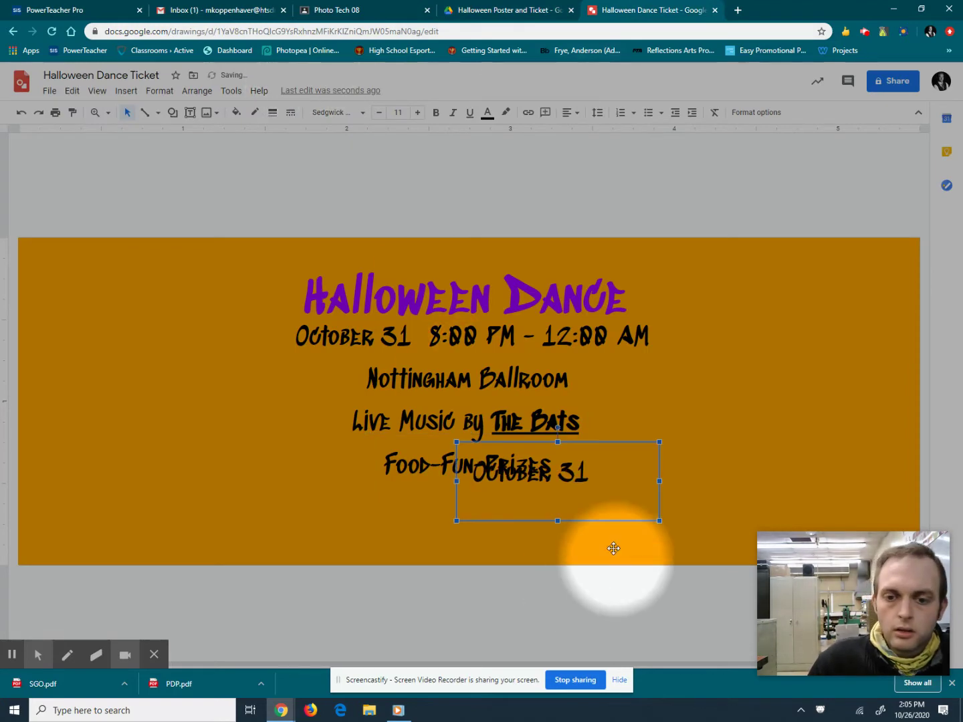
drag(592, 523, 587, 545)
click(564, 496)
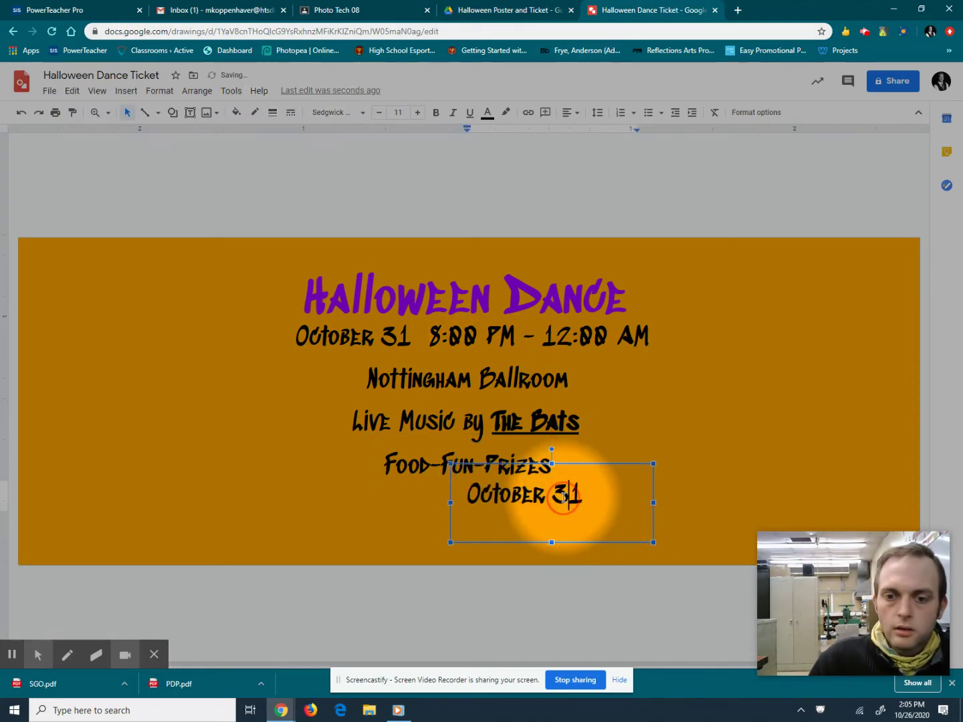
drag(583, 496, 436, 514)
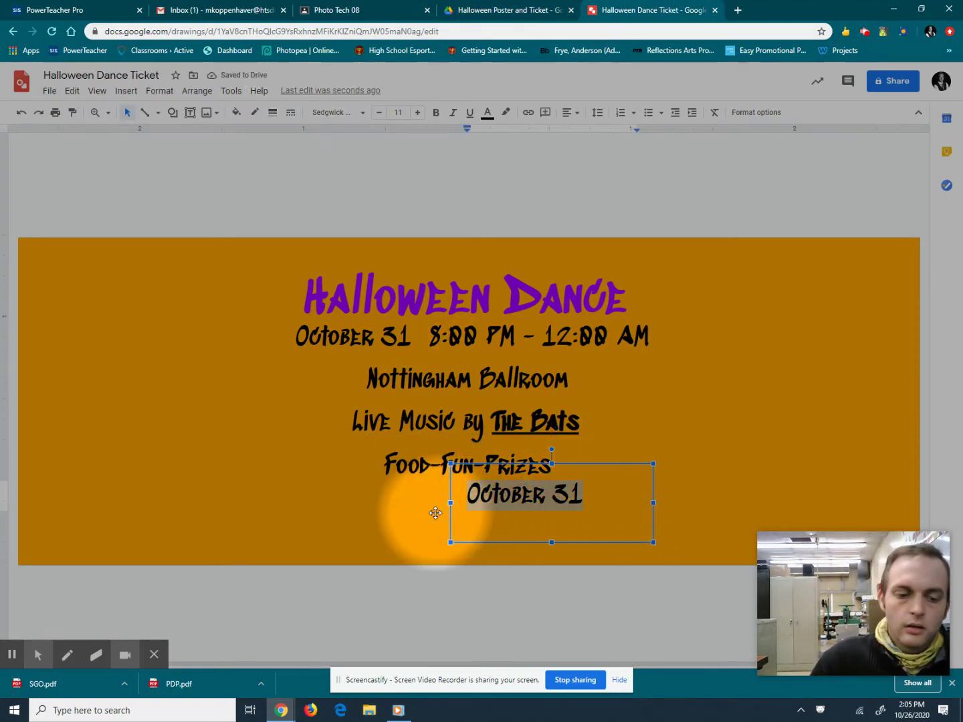
text(10)
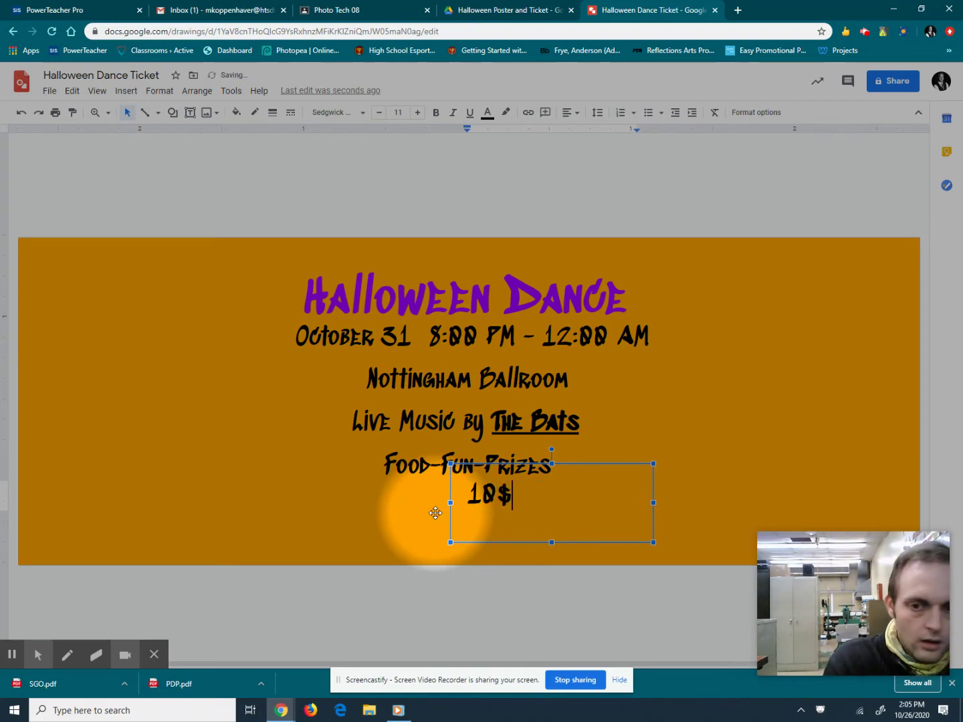
text($ Per Per)
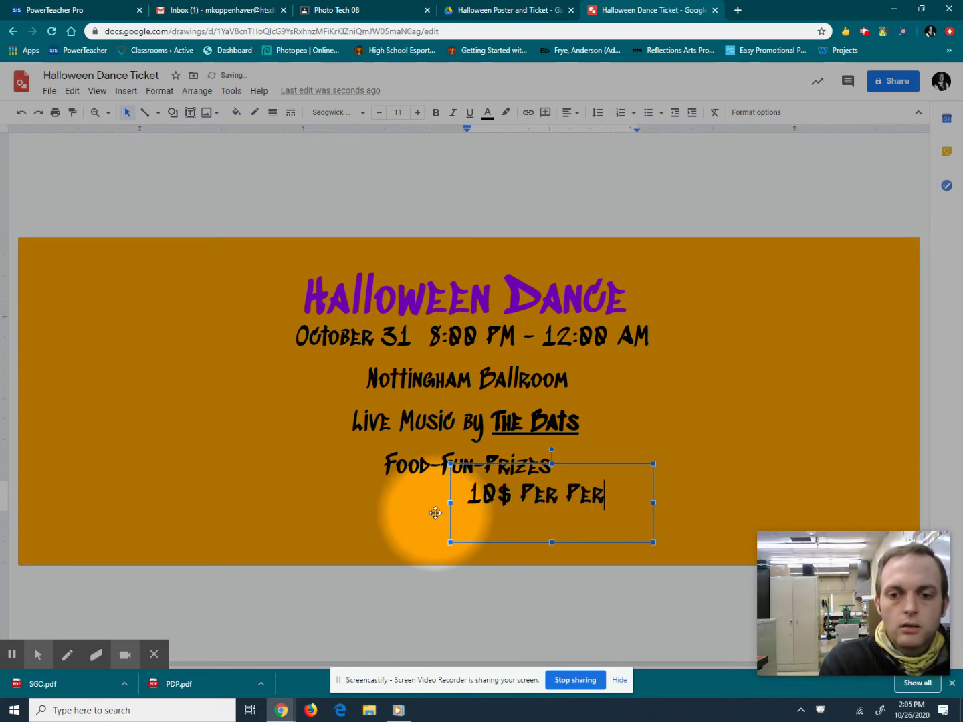
text(son)
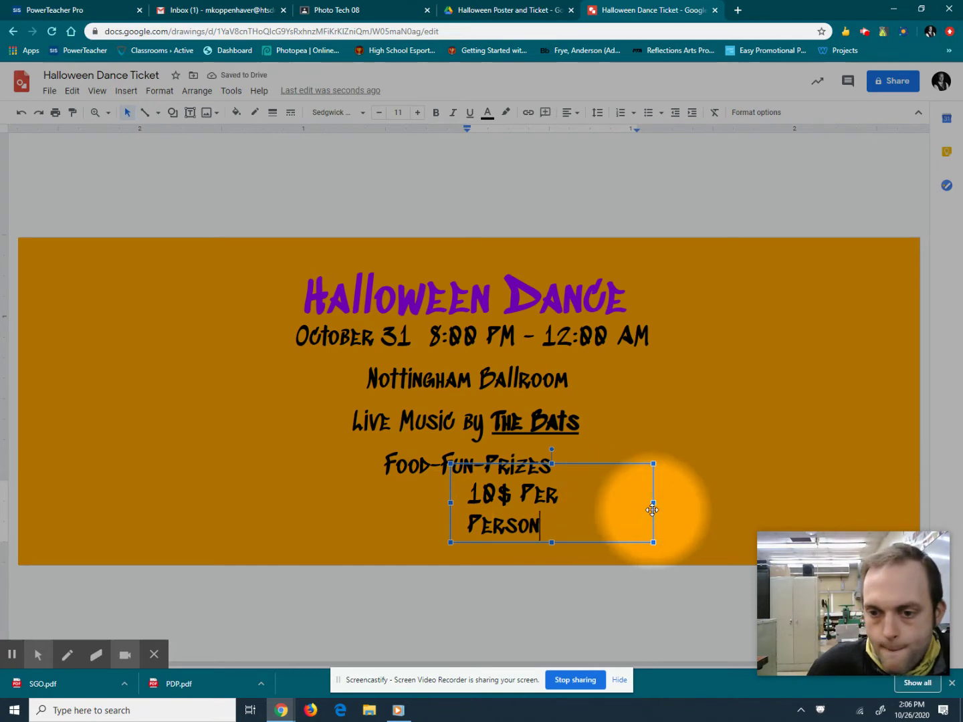
click(654, 505)
drag(653, 505, 665, 503)
drag(451, 478, 364, 486)
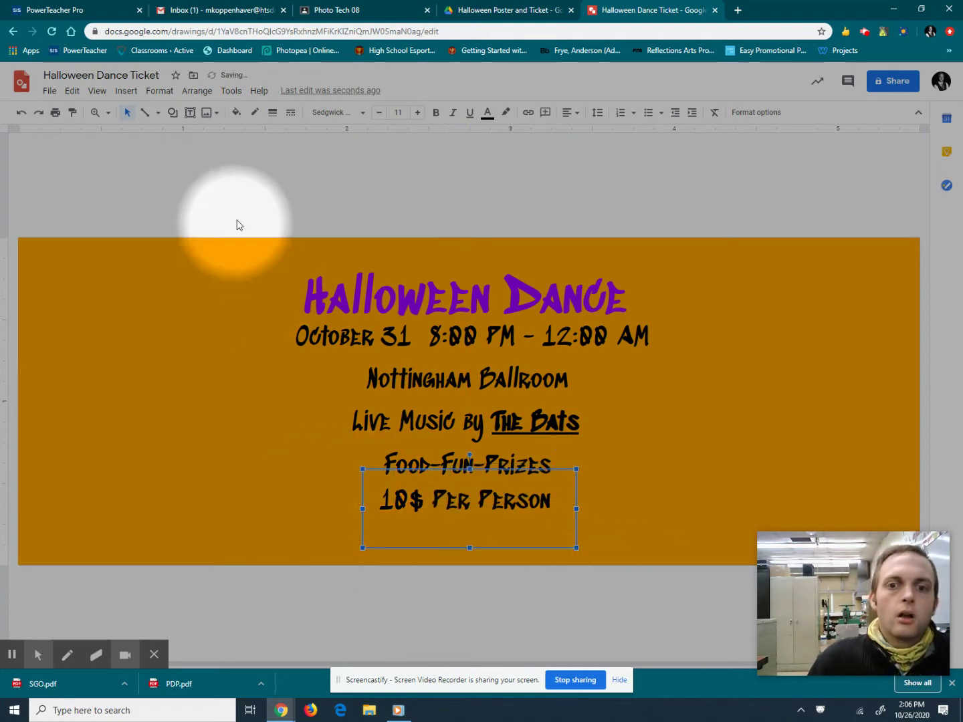
click(513, 8)
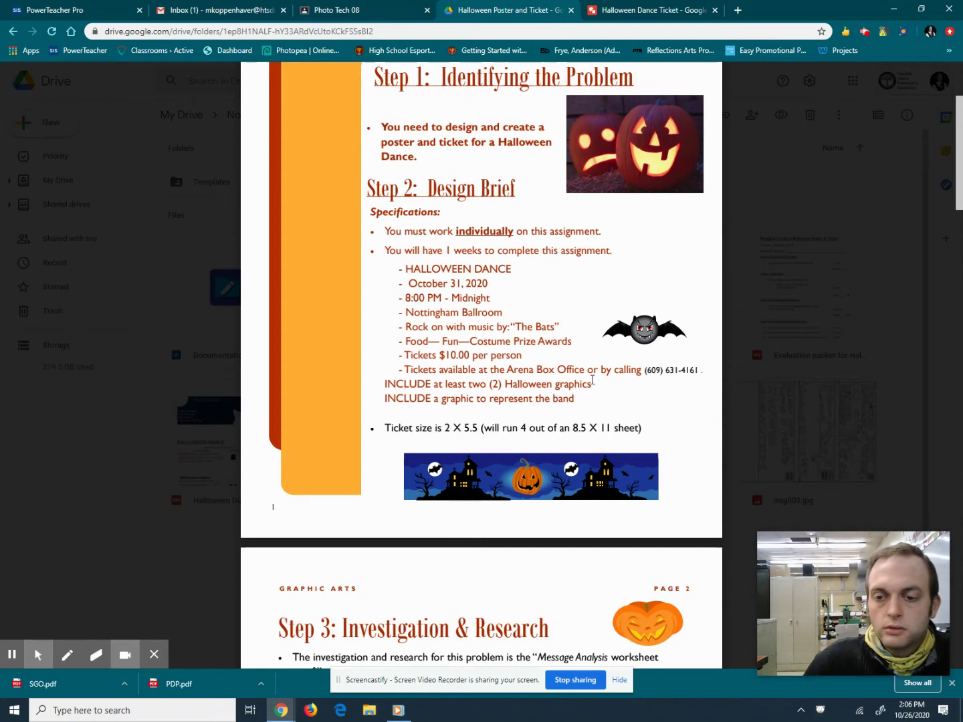
Paste another date-box copy under the price line, widen it and shrink its text to 8 pt.
click(646, 10)
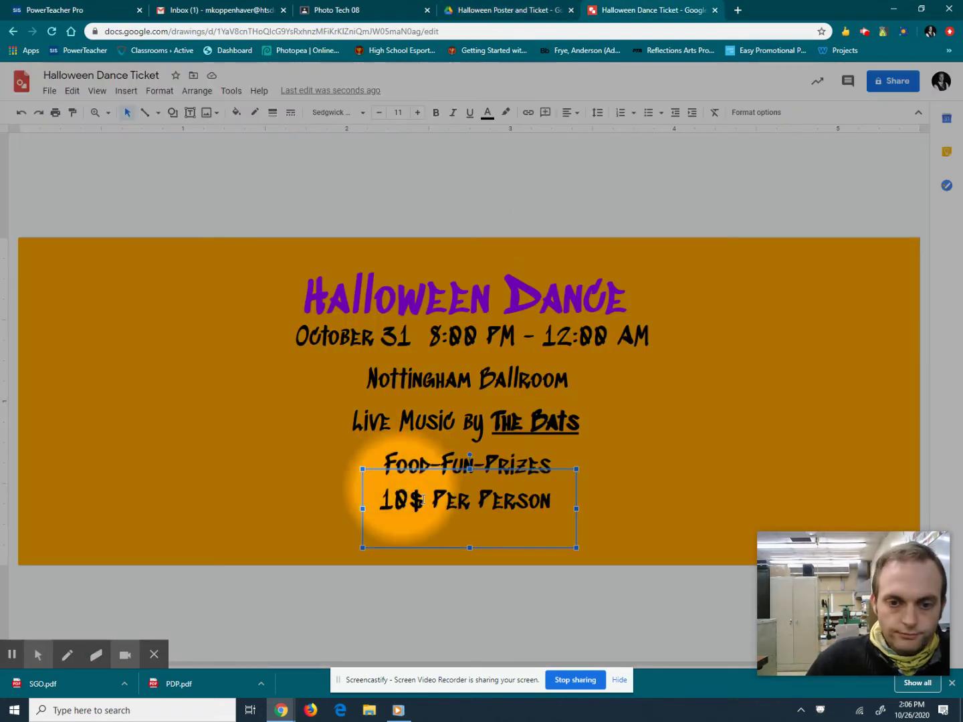
key(ctrl+v)
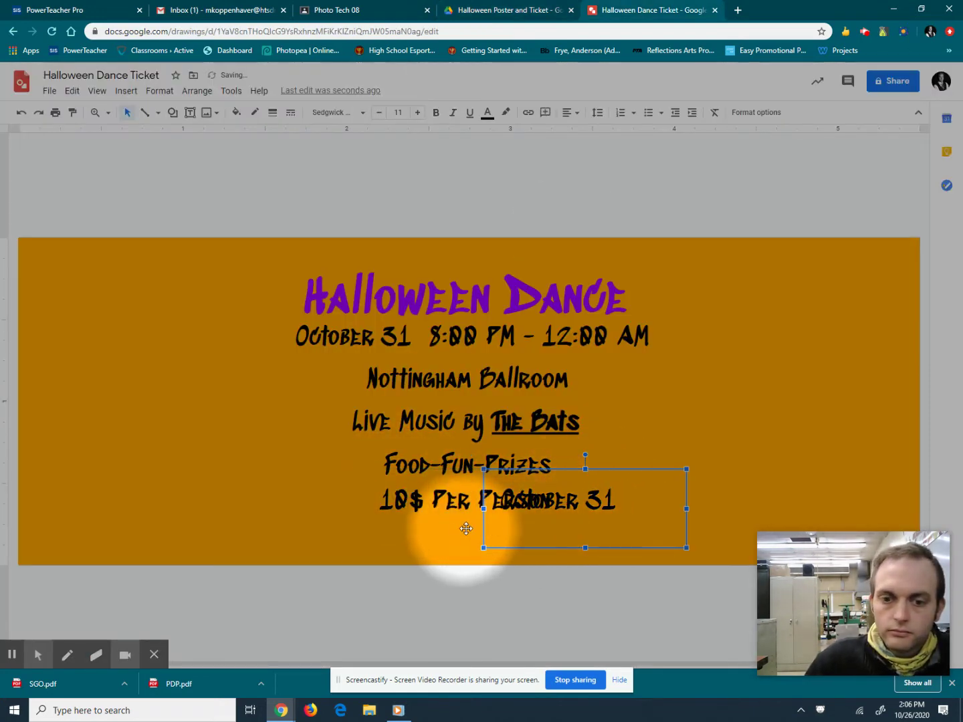
drag(484, 522, 370, 556)
click(504, 527)
double_click(503, 527)
drag(374, 537, 292, 537)
drag(576, 536, 634, 536)
click(379, 113)
click(379, 112)
click(379, 112)
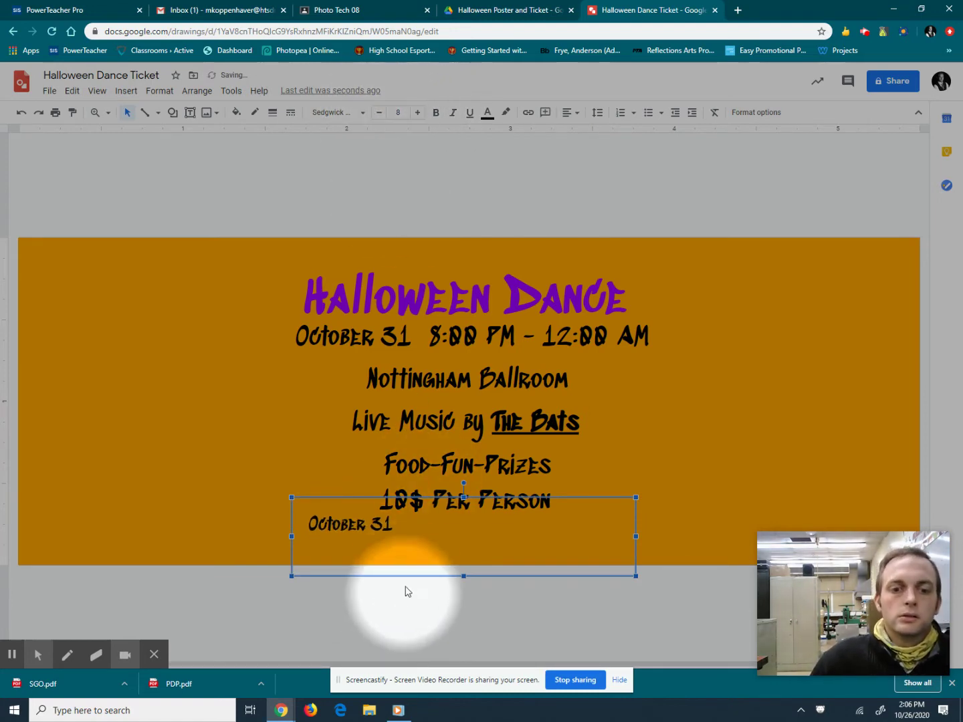
click(398, 526)
drag(398, 527, 304, 530)
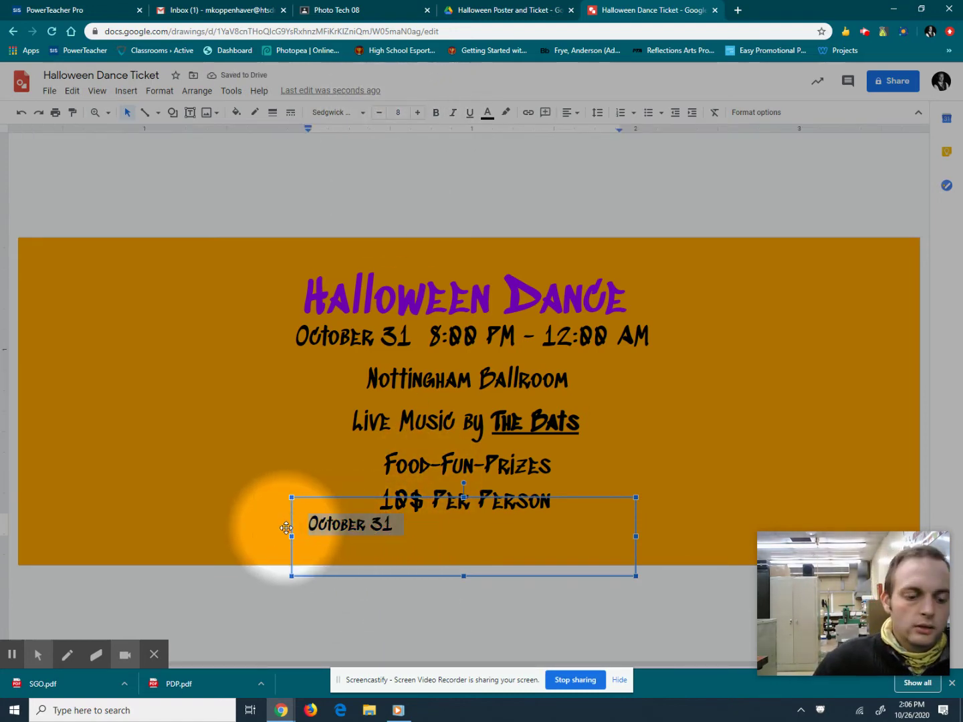
text(Tickets available at Box Office)
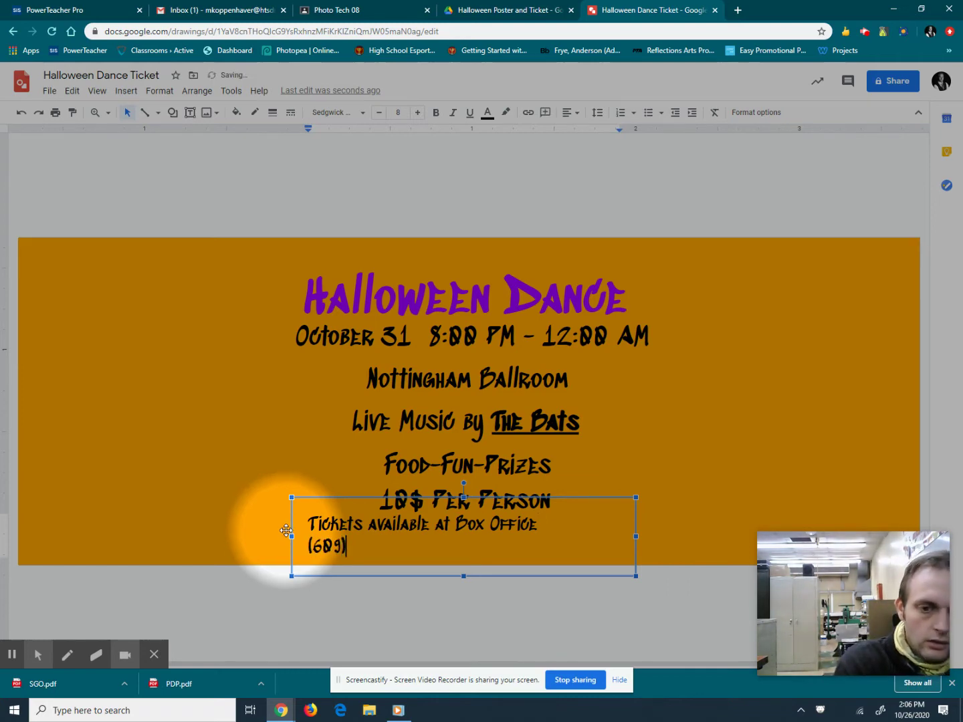
click(527, 7)
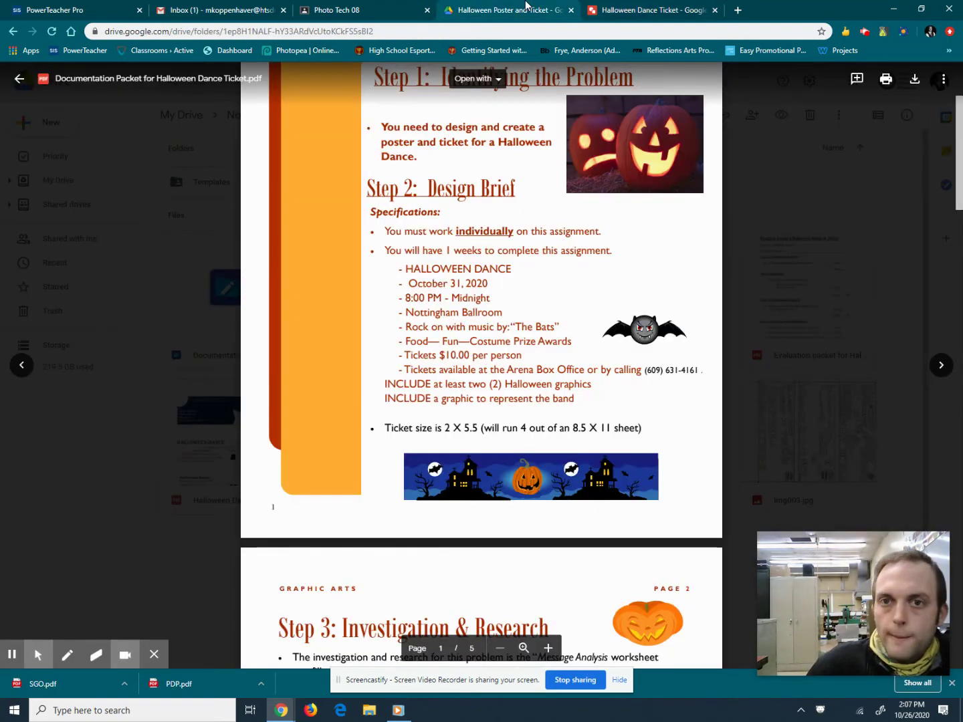
click(664, 8)
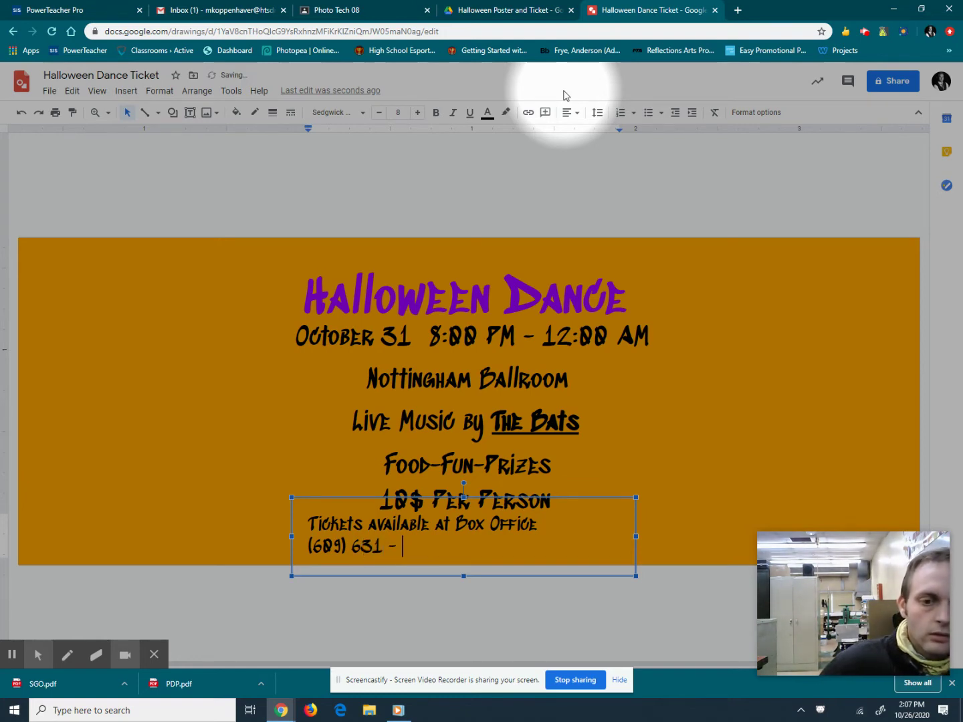
click(478, 5)
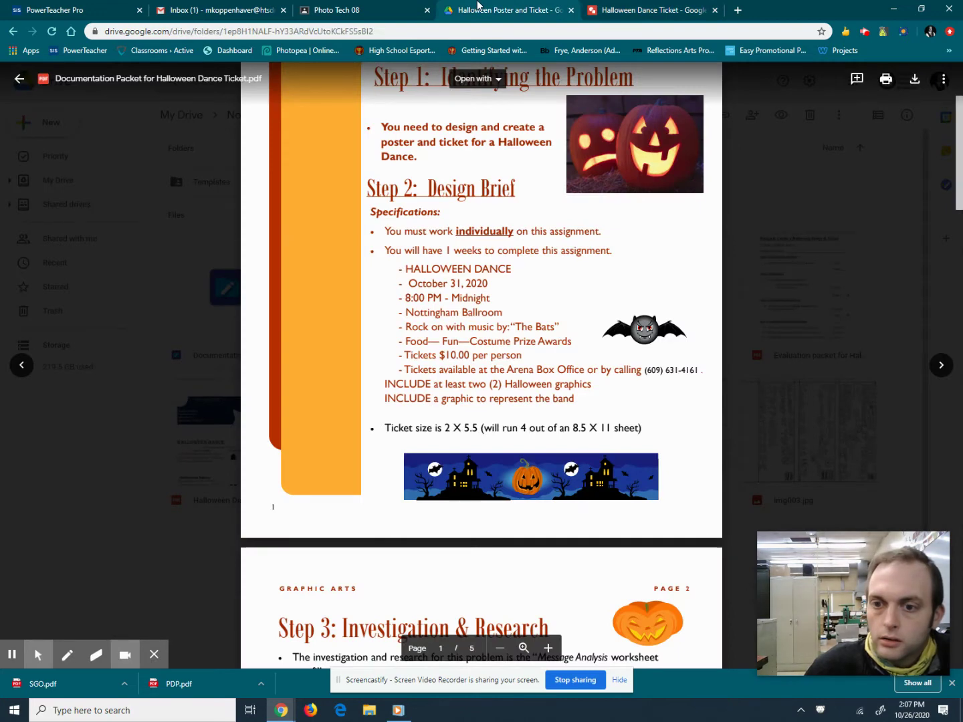
click(593, 7)
text(4161)
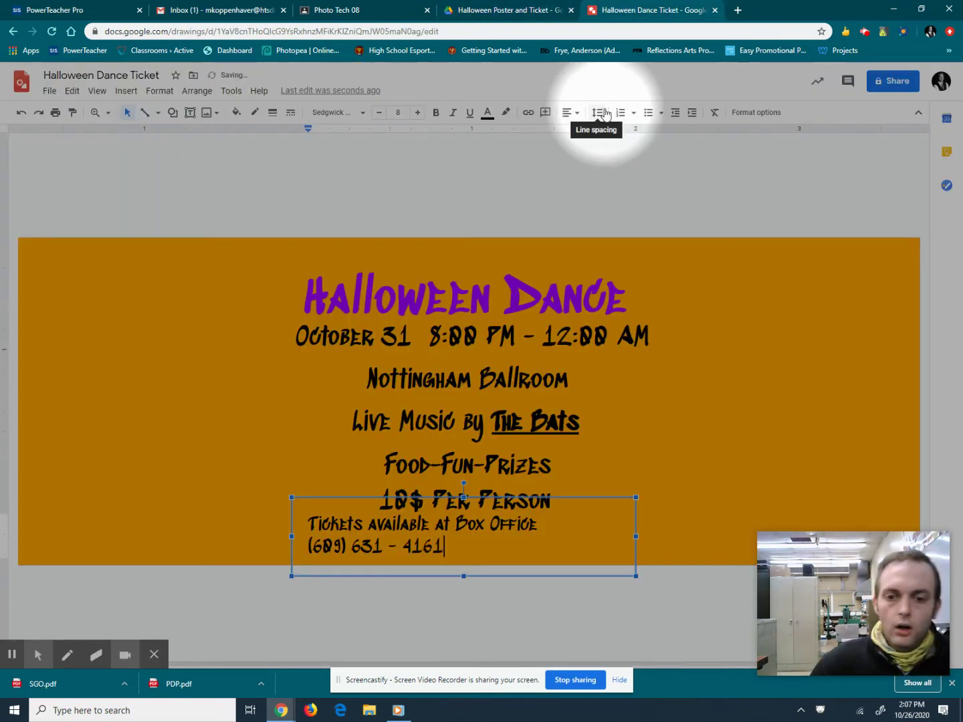
click(309, 545)
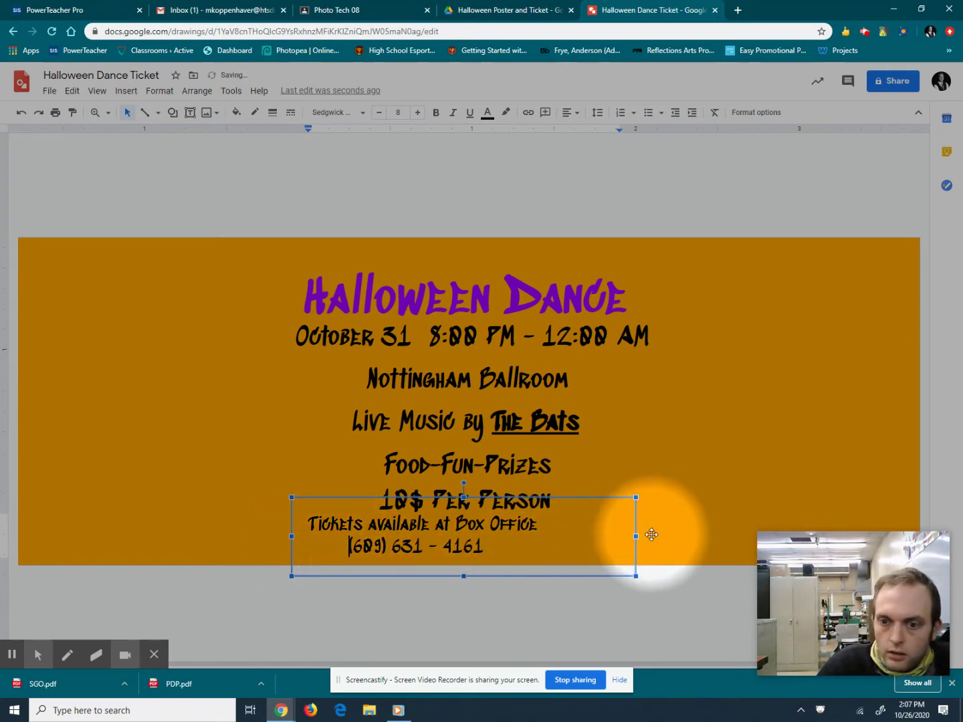
drag(634, 537, 582, 534)
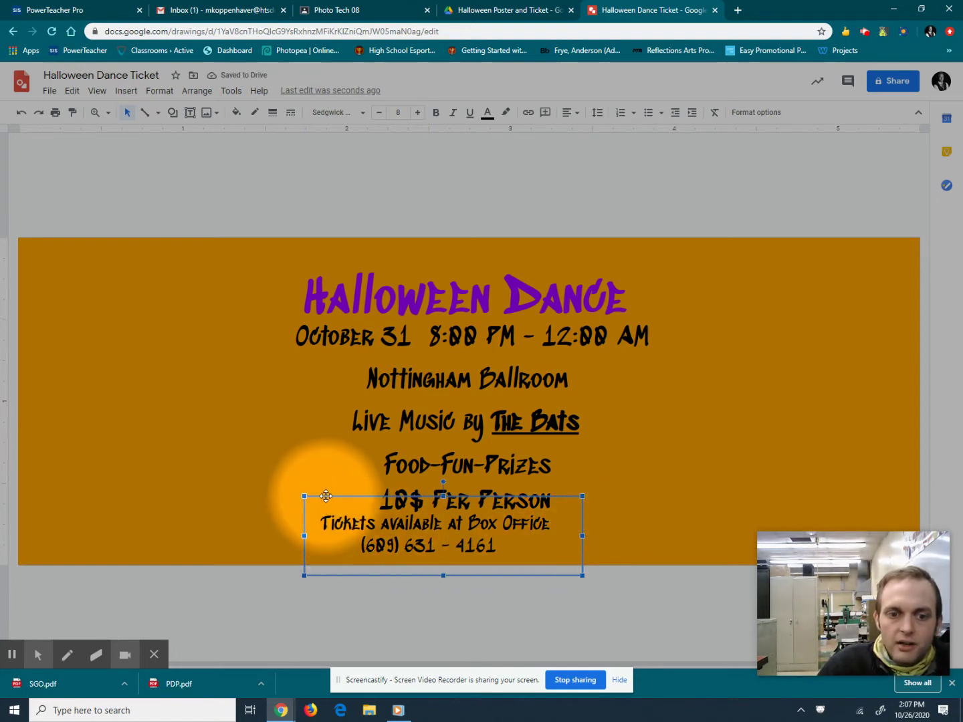
Centre the tickets box and move Nottingham Ballroom and Live Music up to close the gaps.
drag(326, 496, 367, 507)
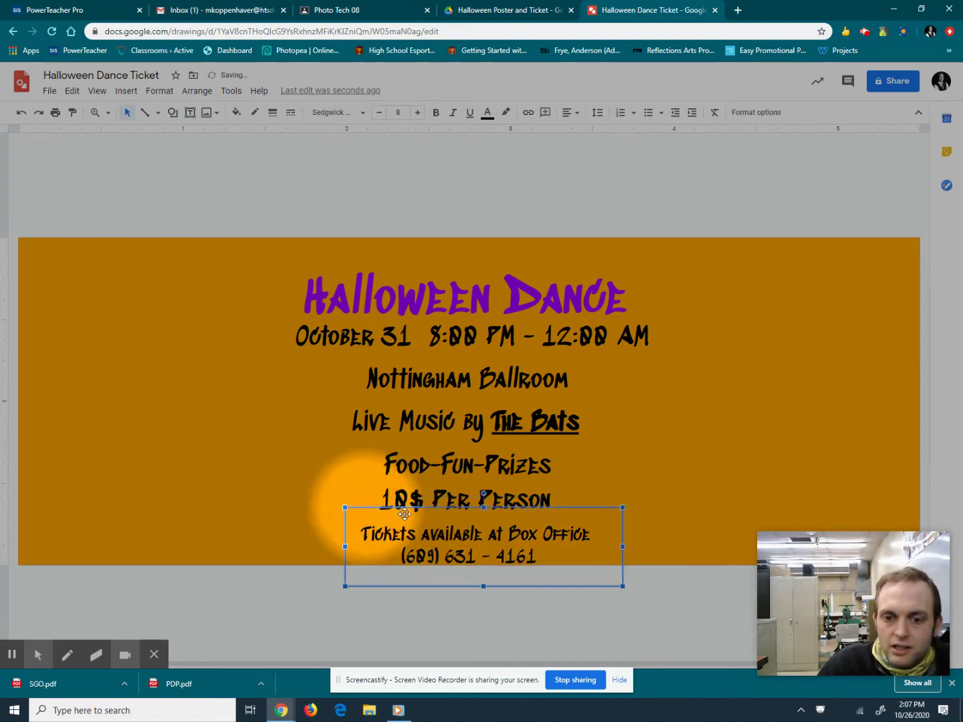
key(Up)
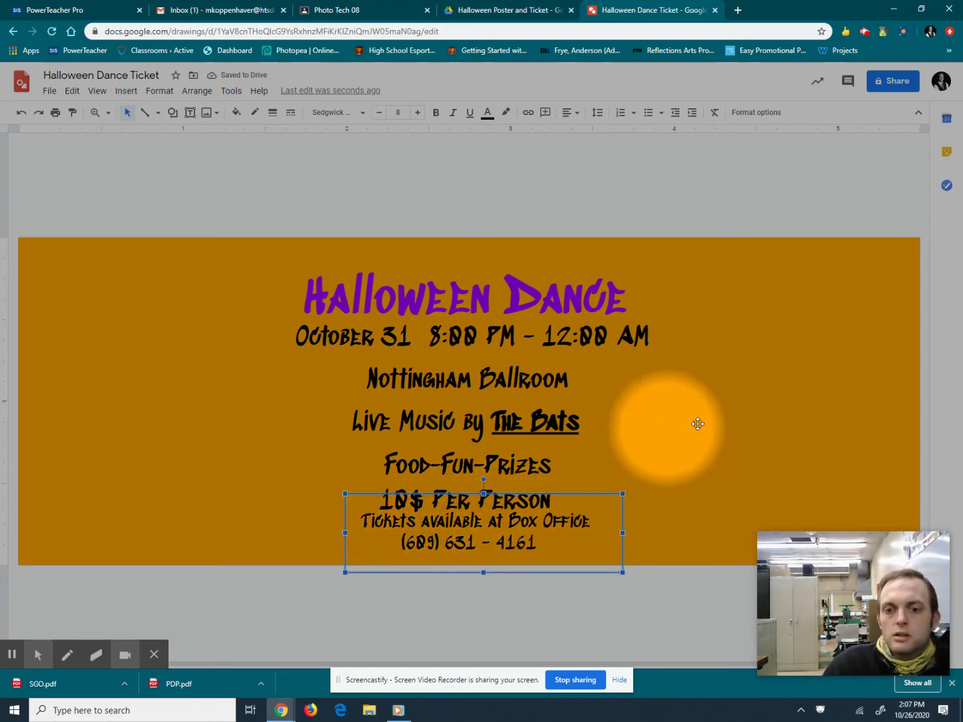
click(419, 386)
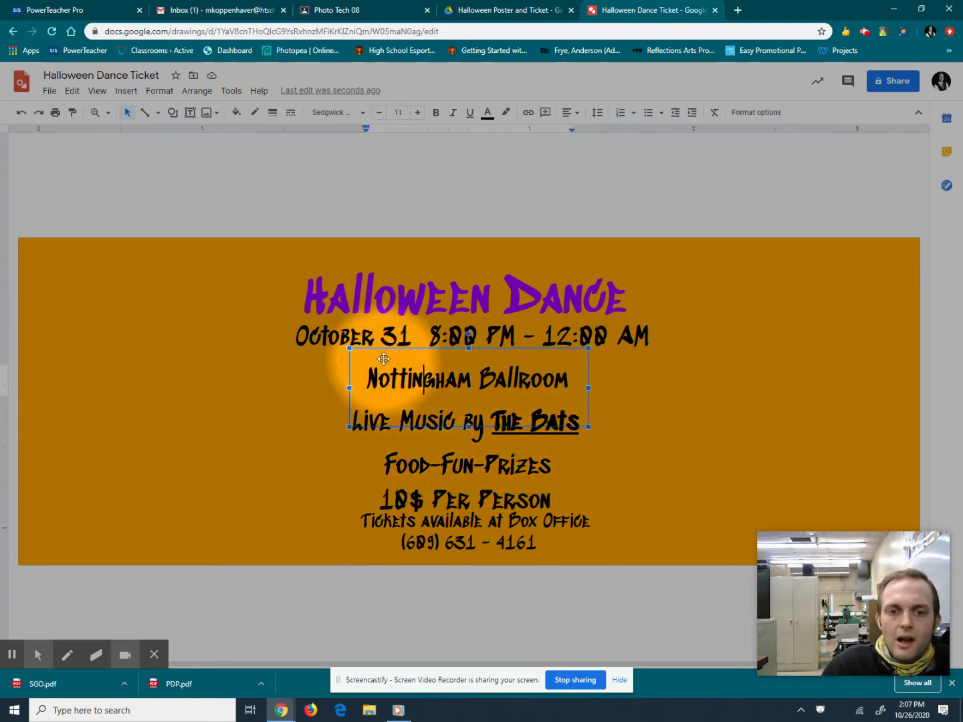
drag(440, 412, 440, 397)
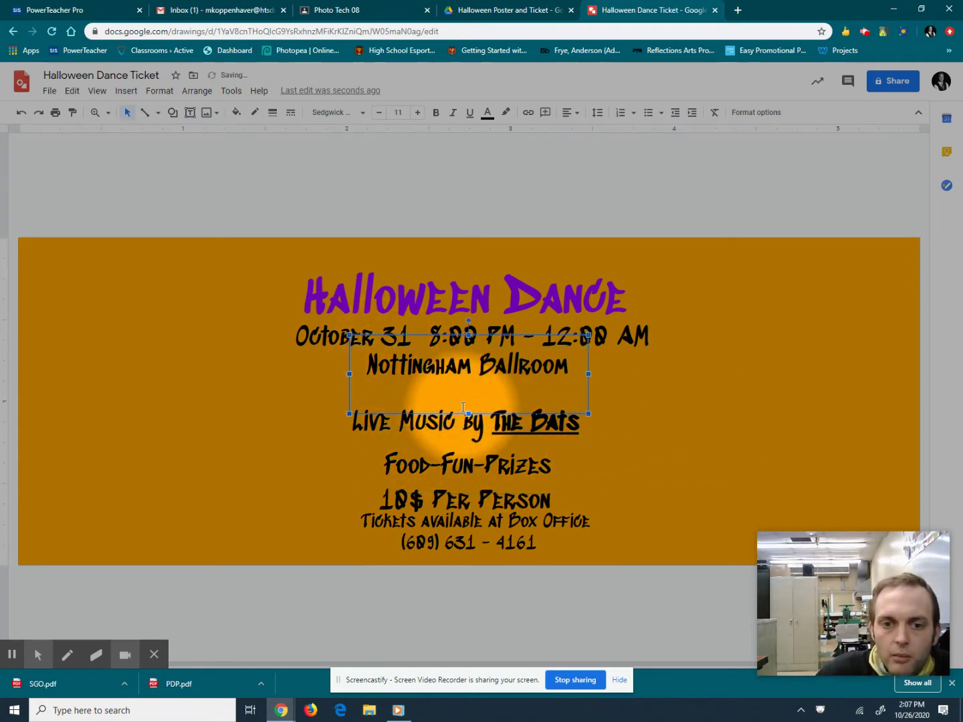
click(381, 413)
click(363, 389)
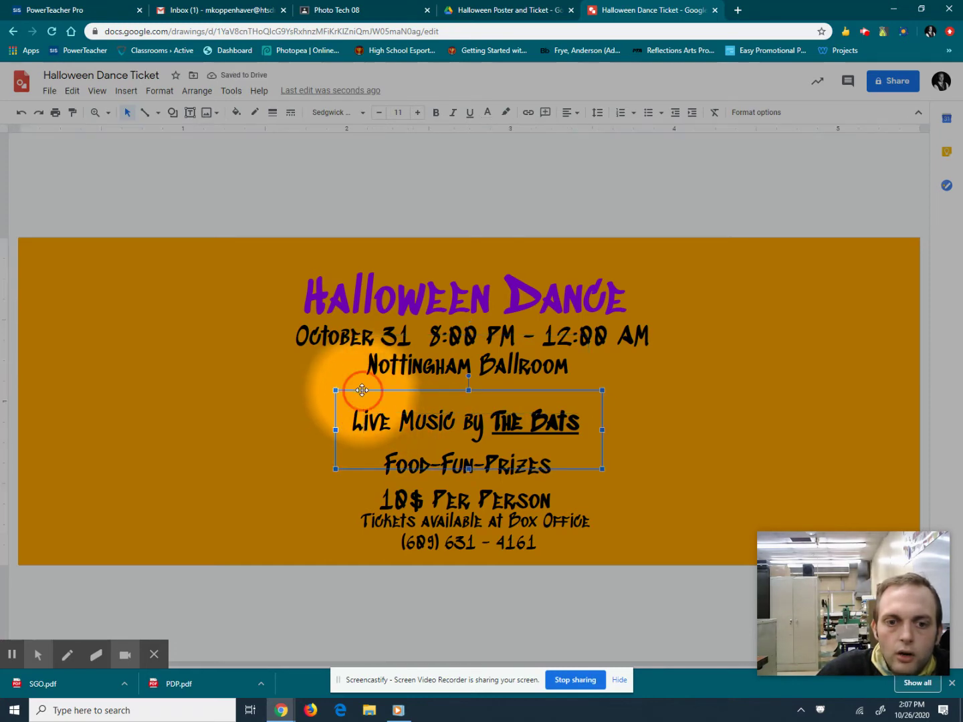
drag(374, 395, 373, 382)
Move Food-Fun-Prizes and 10$ Per Person up under the band line, then open a new browser tab.
click(393, 459)
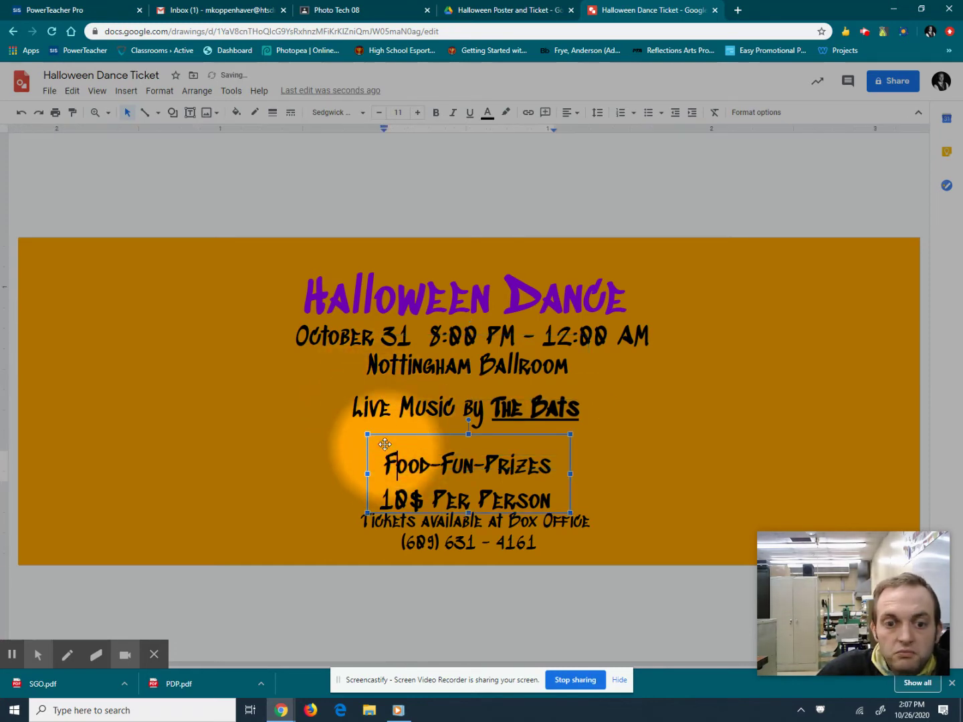
drag(424, 502, 424, 475)
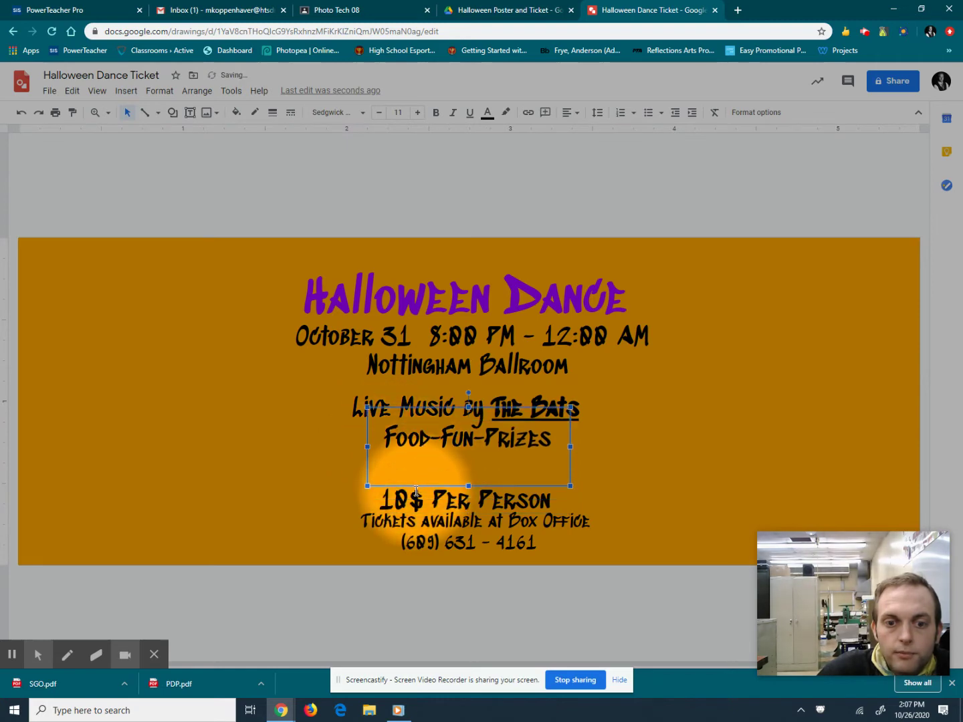
click(409, 499)
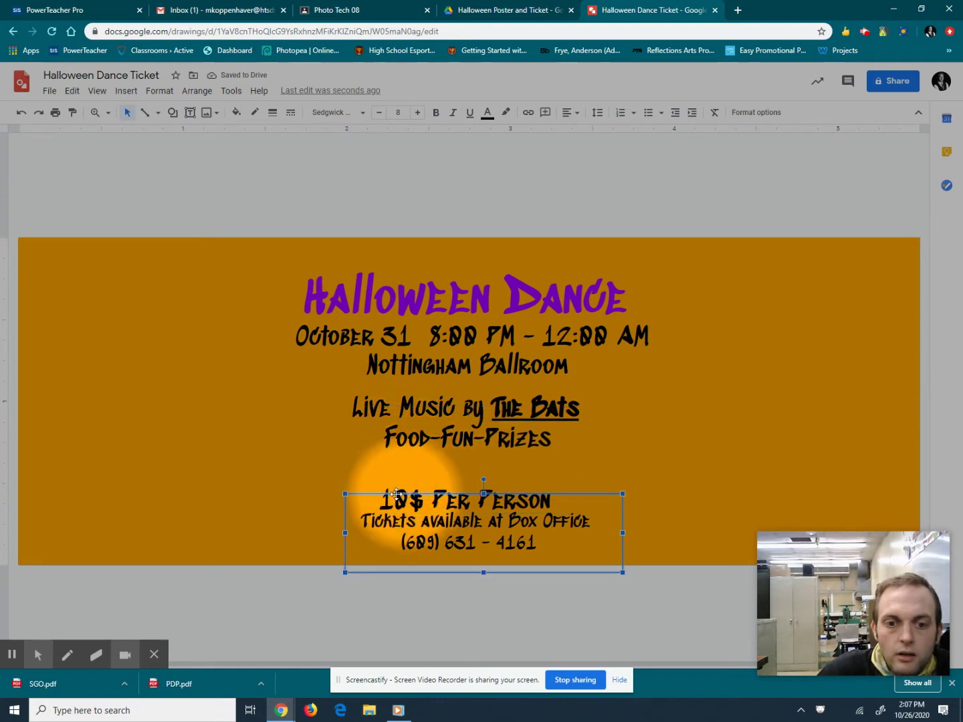
click(383, 472)
click(382, 470)
key(Up)
key(Up)
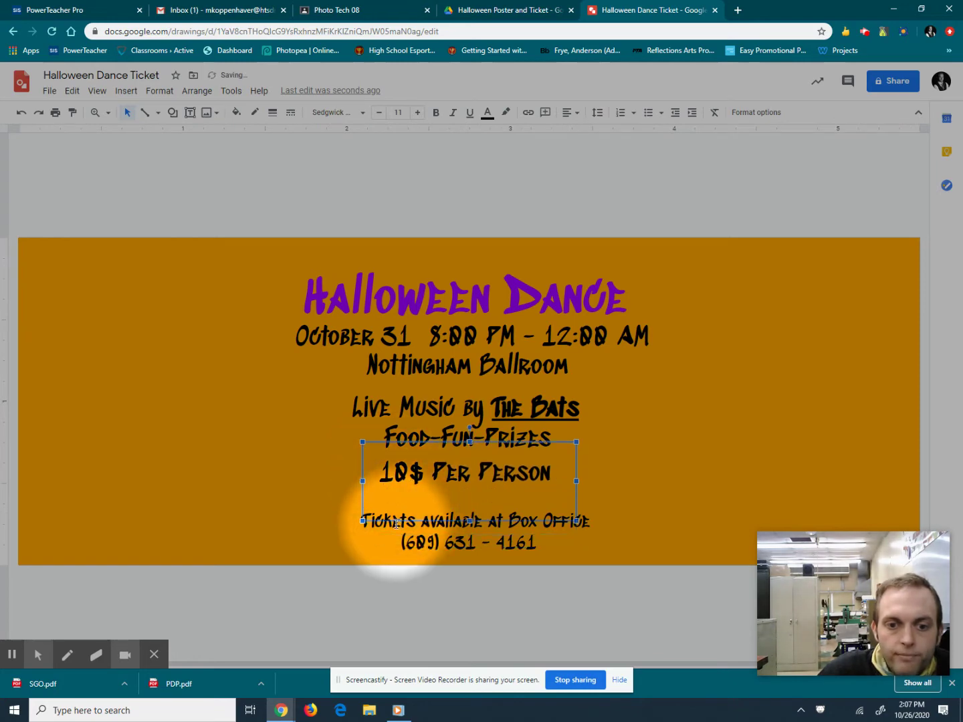
click(391, 521)
click(309, 617)
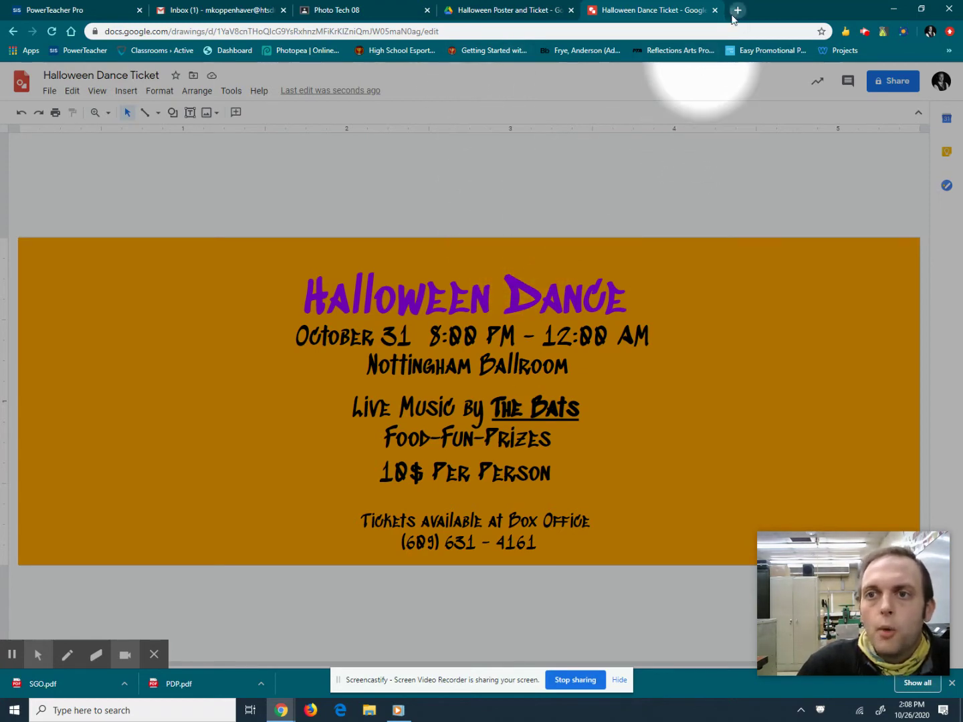
click(737, 10)
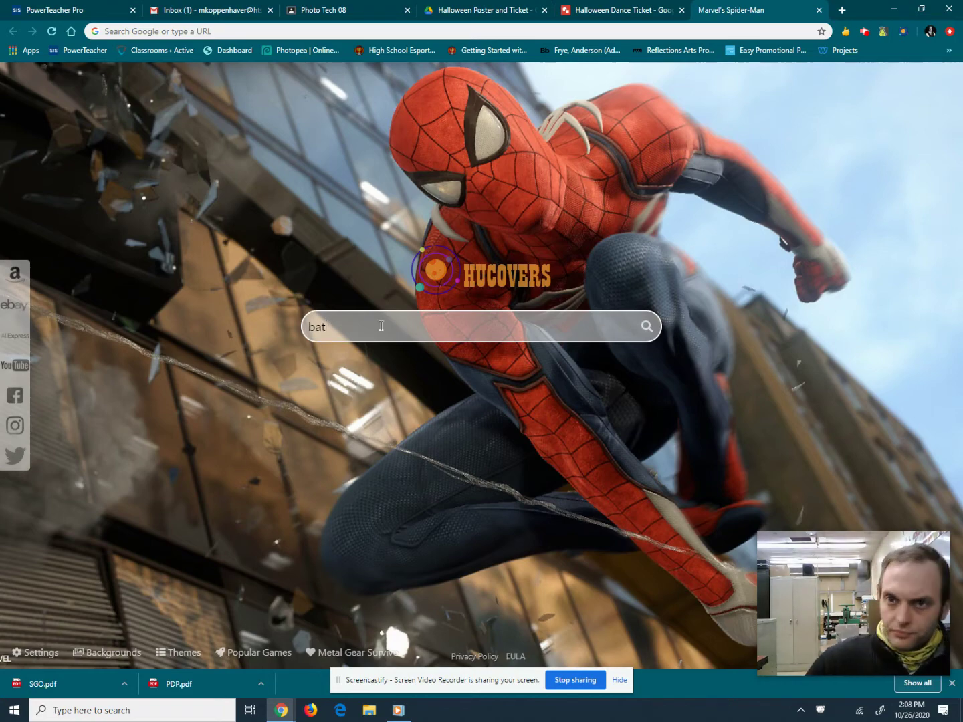
Search Google for 'bat clipart' and switch to the image results.
click(468, 6)
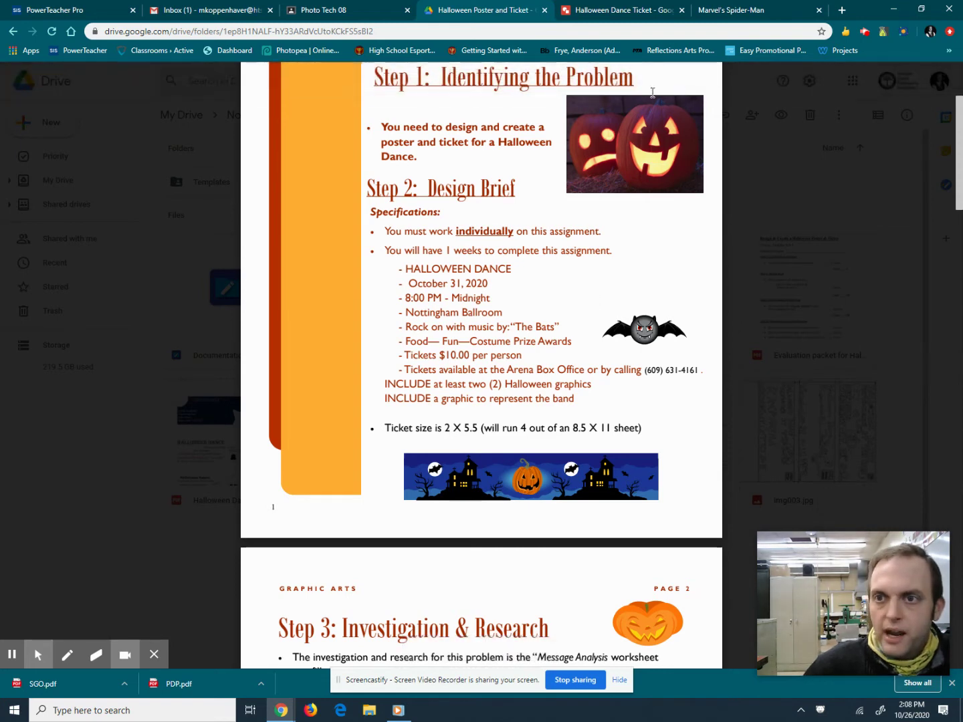
key(ctrl+Tab)
key(ctrl+Tab)
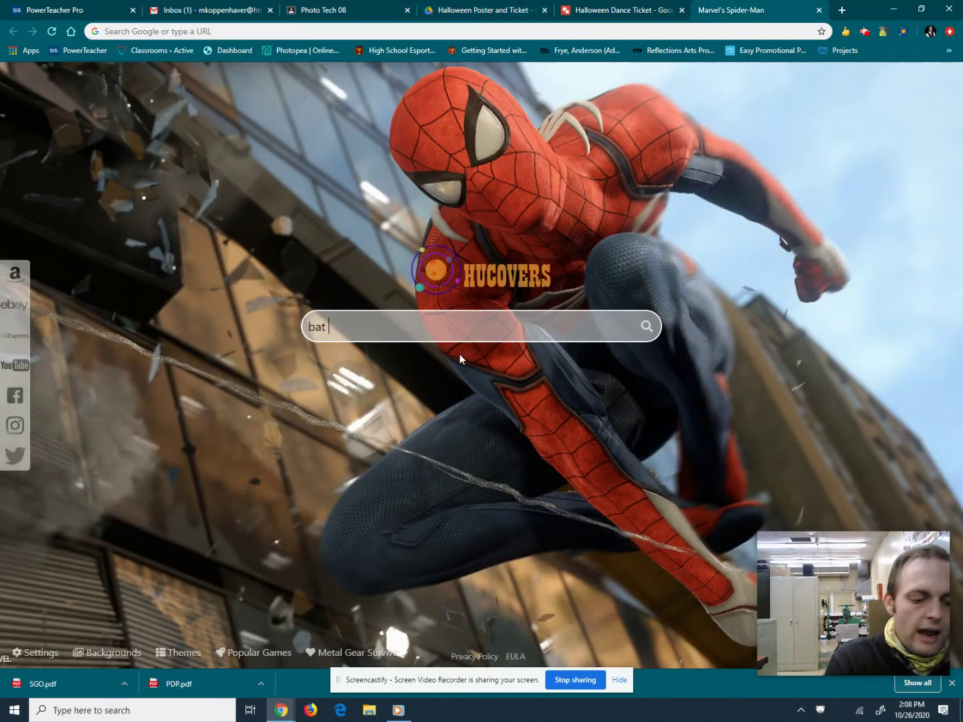
text(c;)
key(BackSpace)
text(lipart)
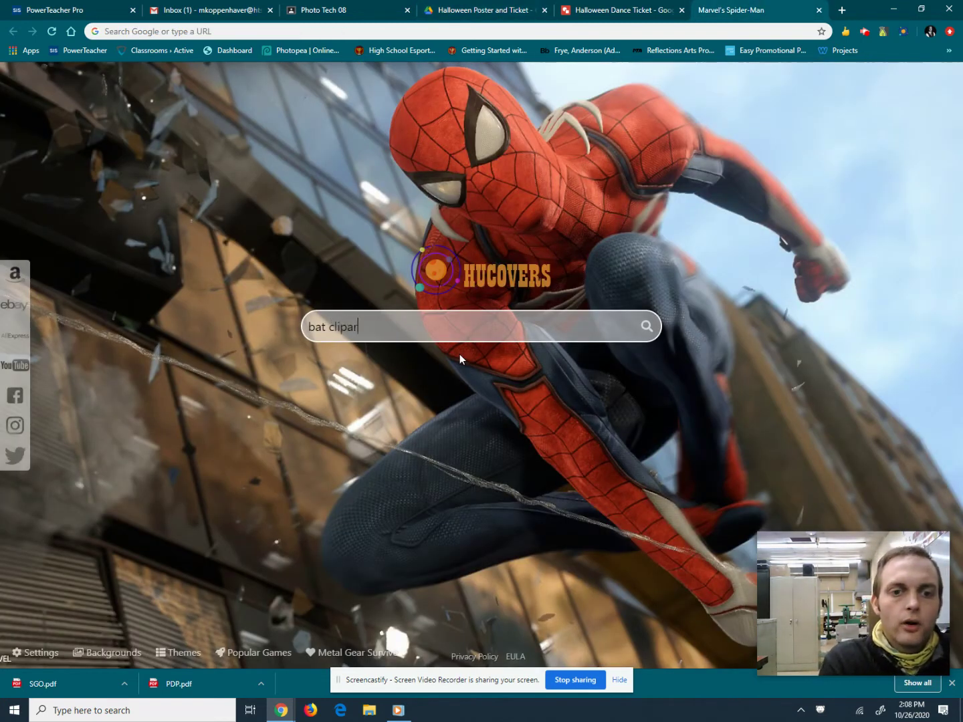
key(Return)
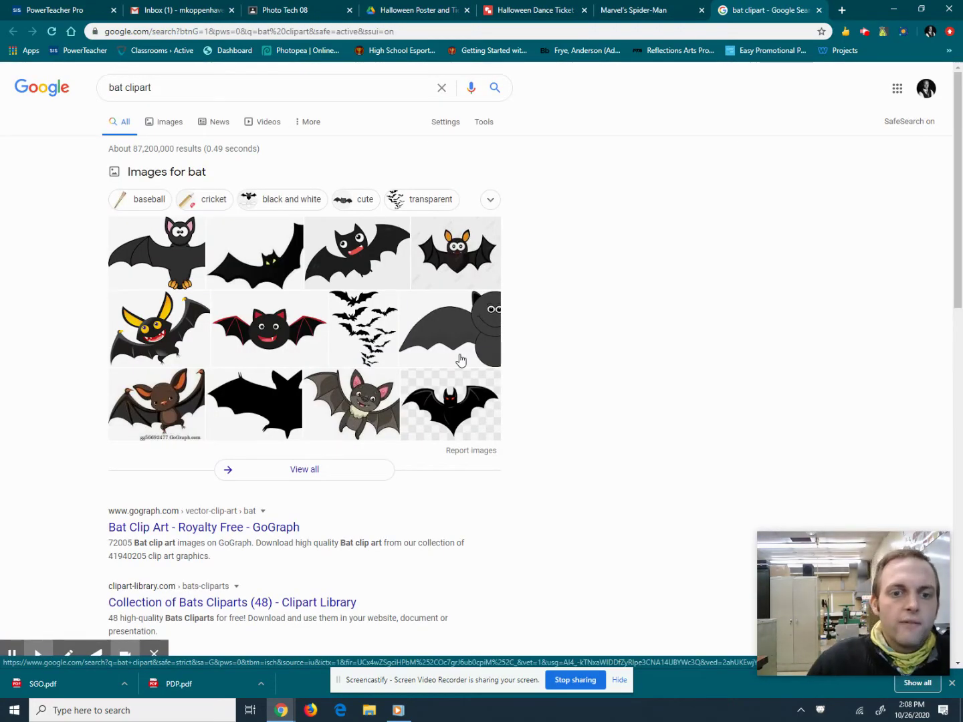
click(160, 121)
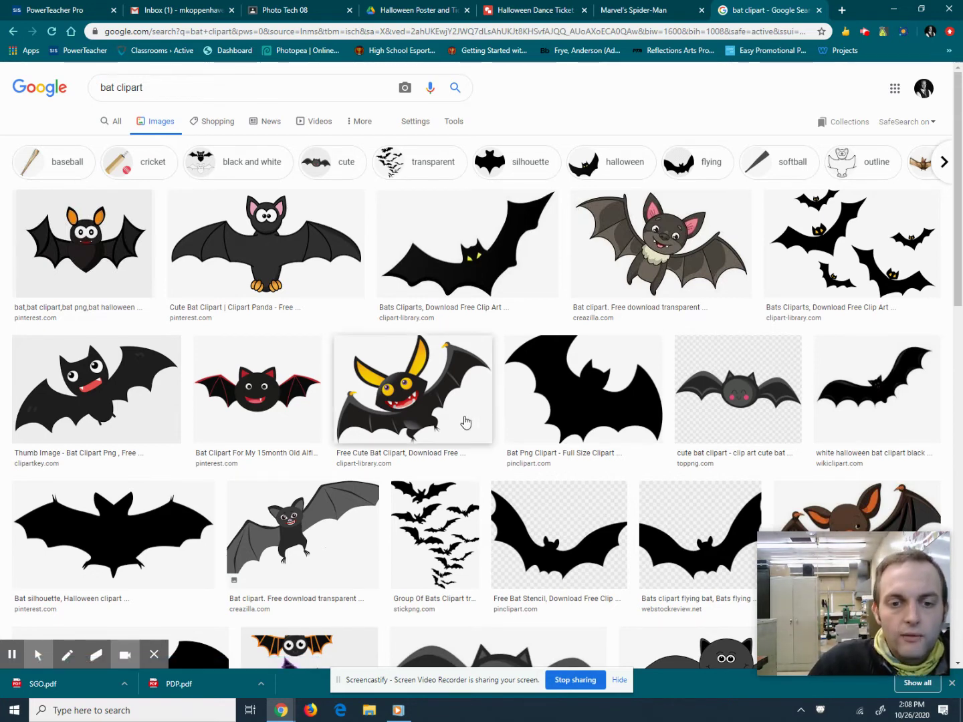
Copy the image of three outlined orange, purple and green bats, then return to the ticket drawing.
scroll(467, 422, down, 4)
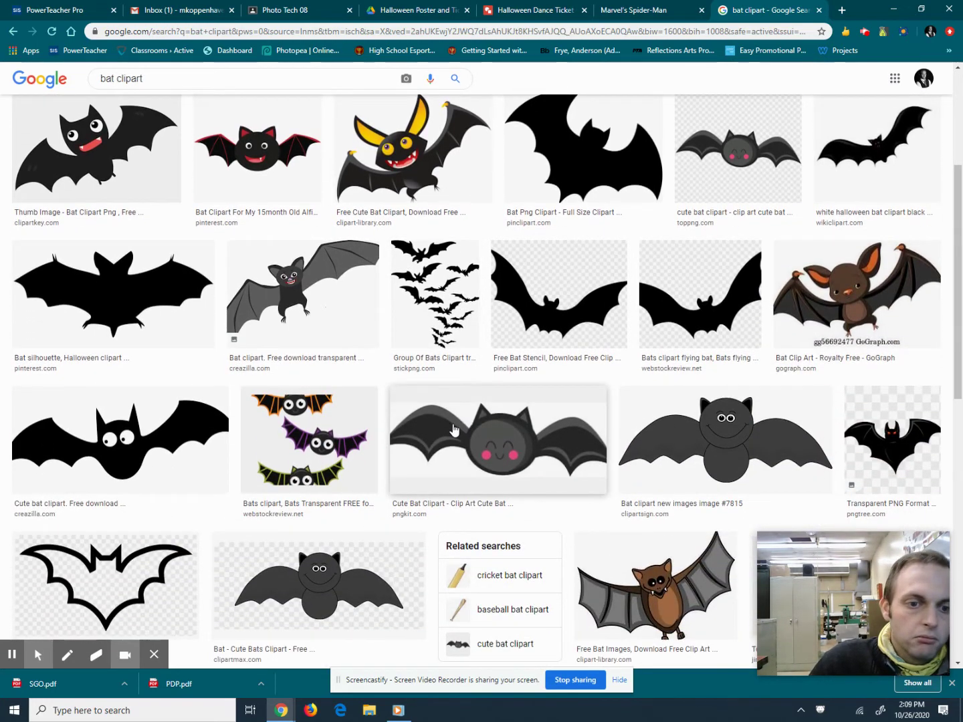
click(313, 442)
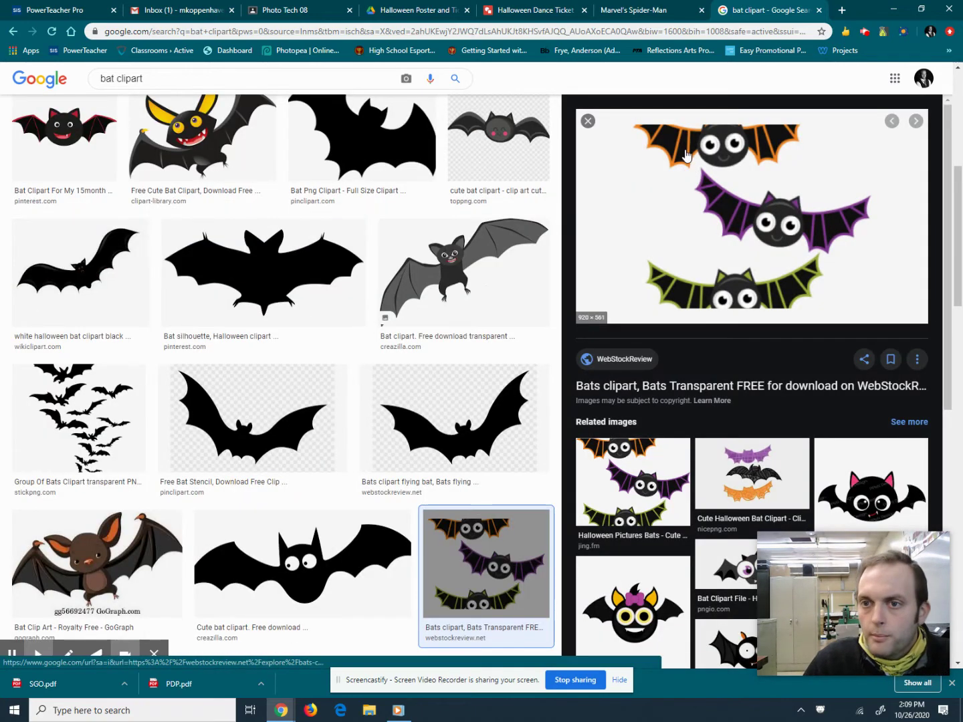
right_click(729, 208)
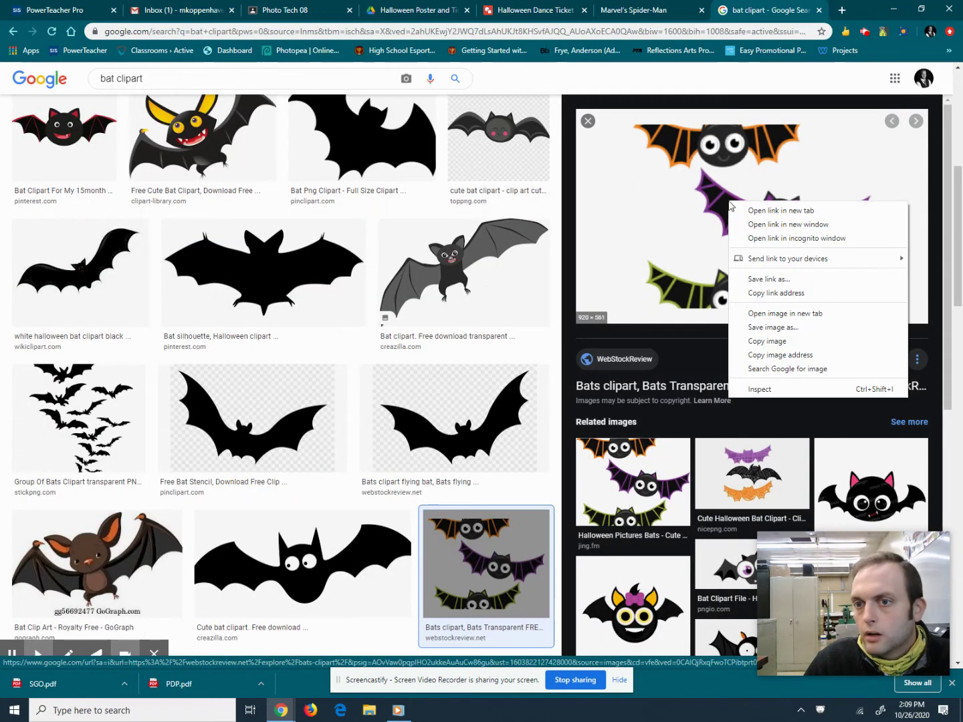
click(782, 342)
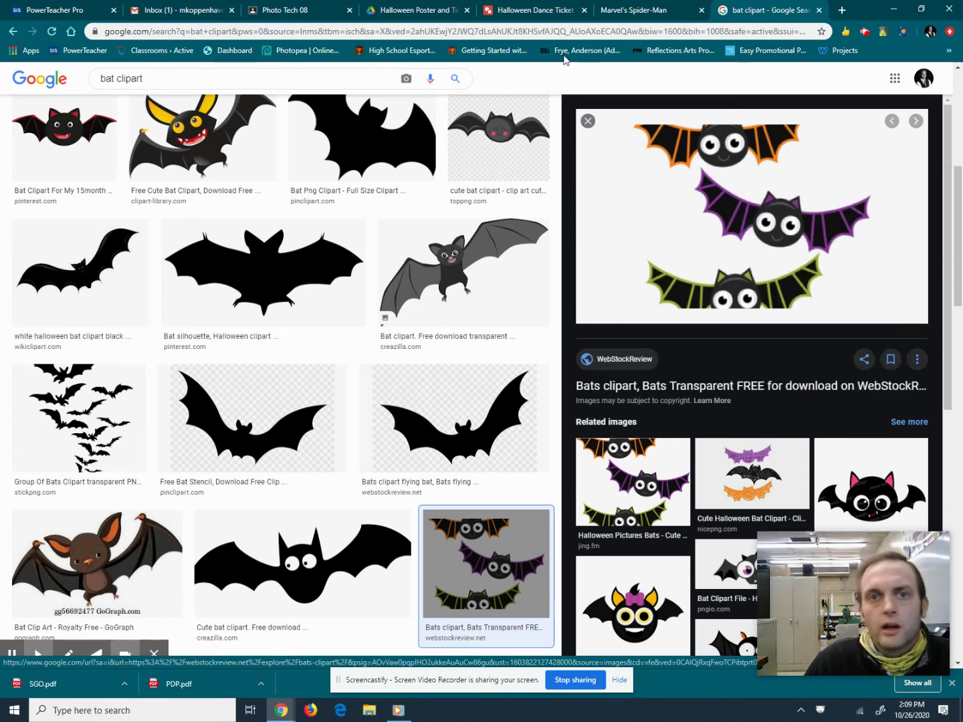
right_click(709, 215)
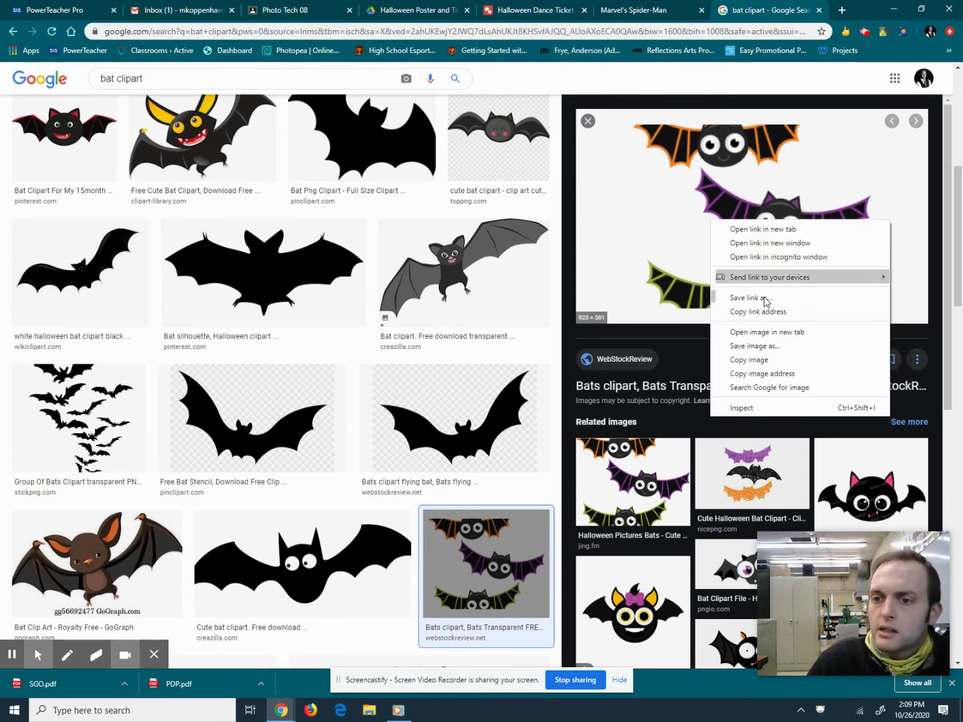
click(753, 361)
click(506, 7)
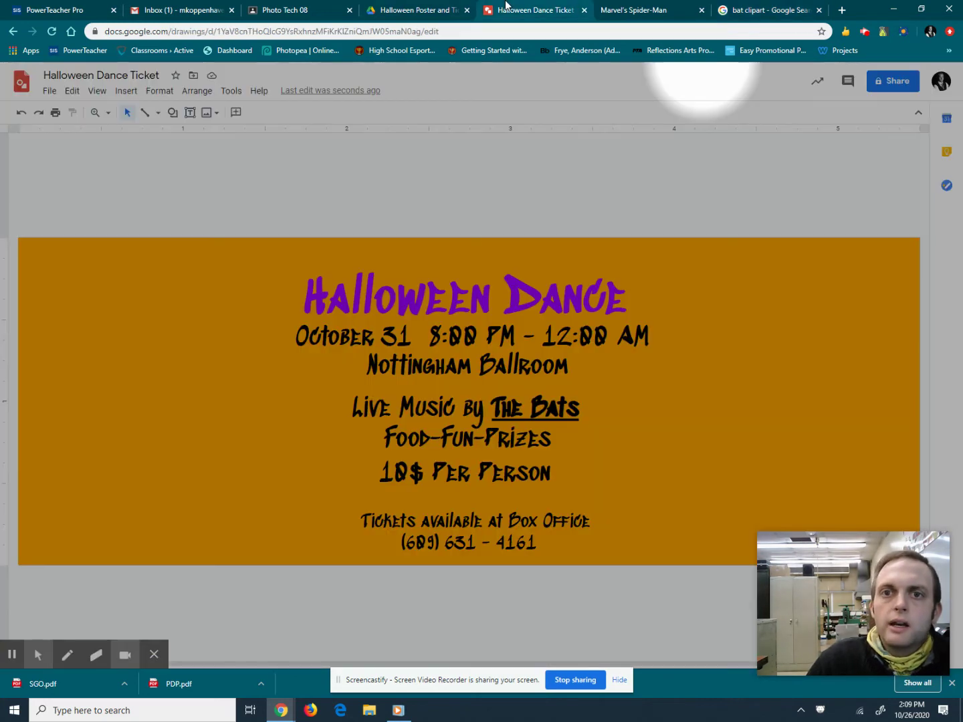
Paste the three-bats image onto the ticket and move it to the canvas's top-left.
click(72, 91)
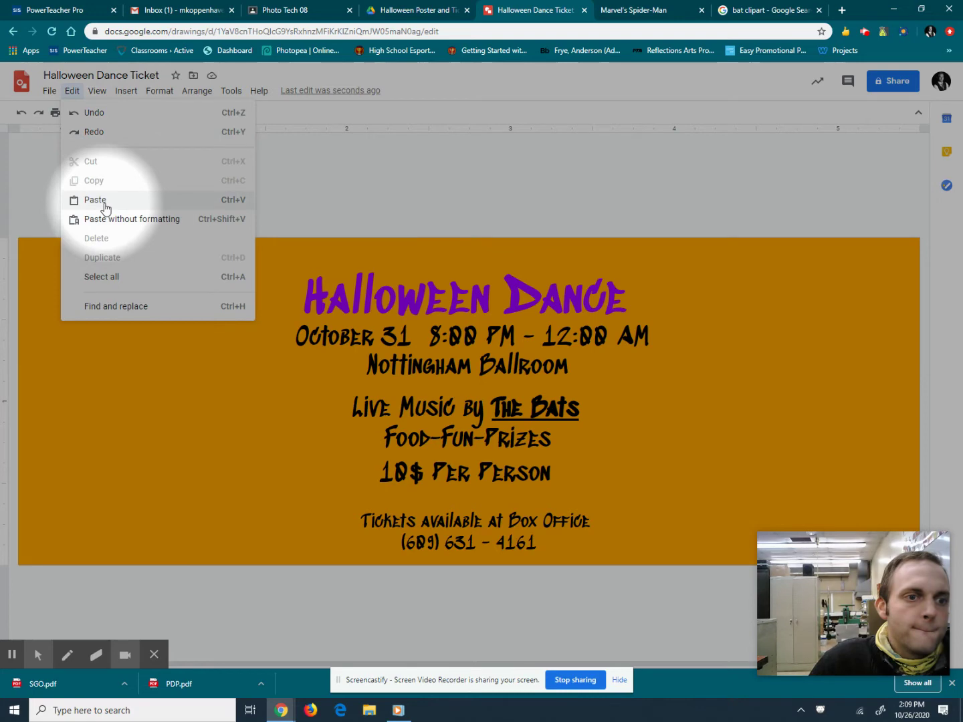
click(99, 199)
drag(688, 608, 196, 414)
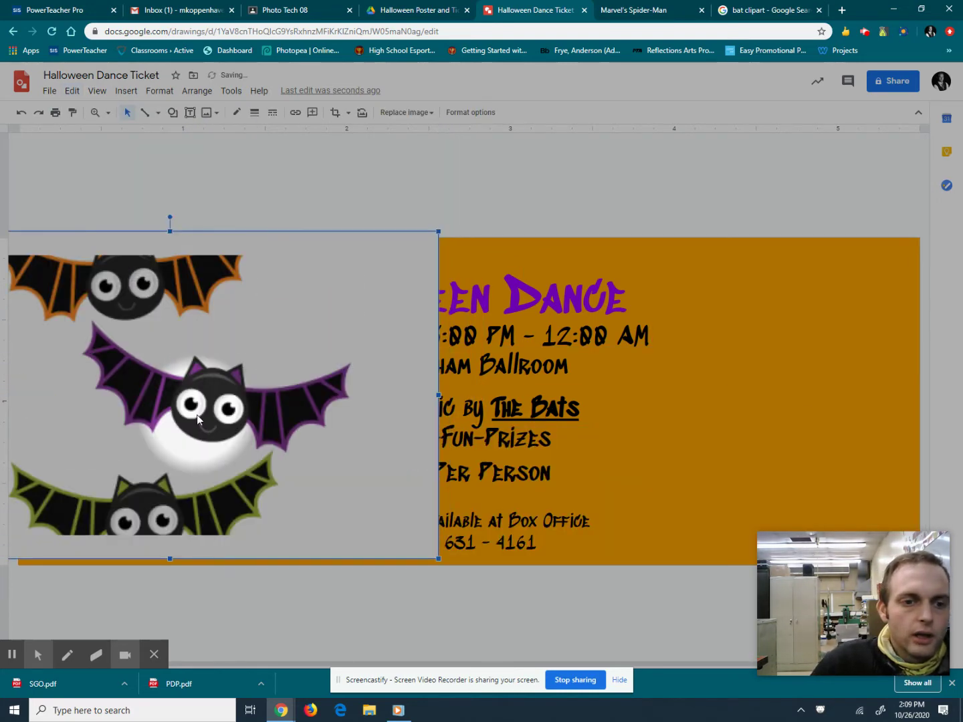
Trace a closed curve around the purple bat's head, trying a black fill and undoing it.
click(158, 112)
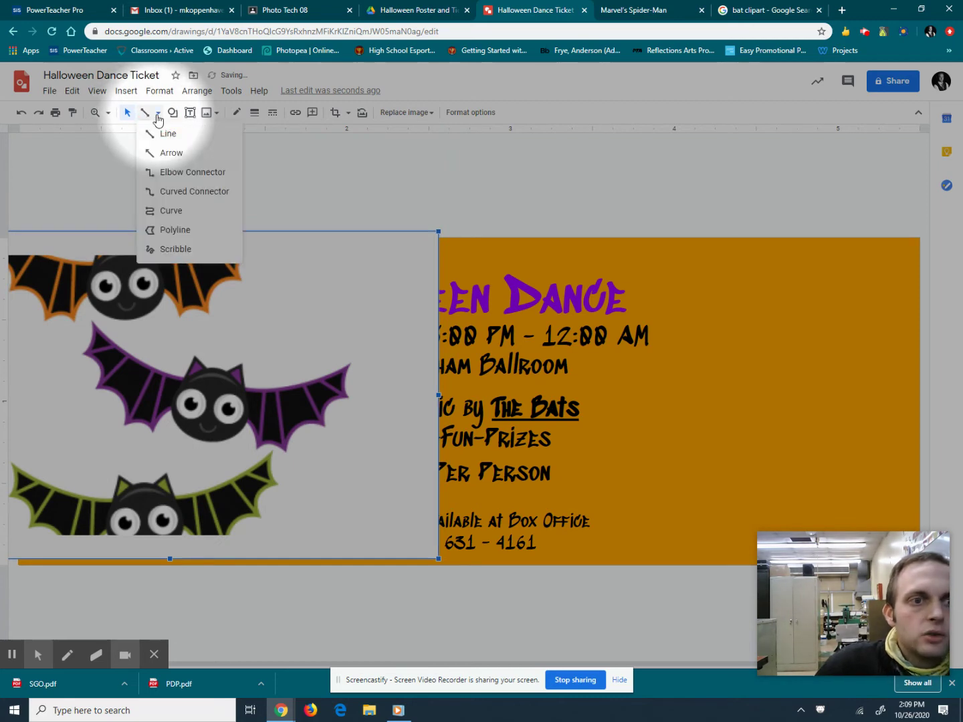
click(169, 211)
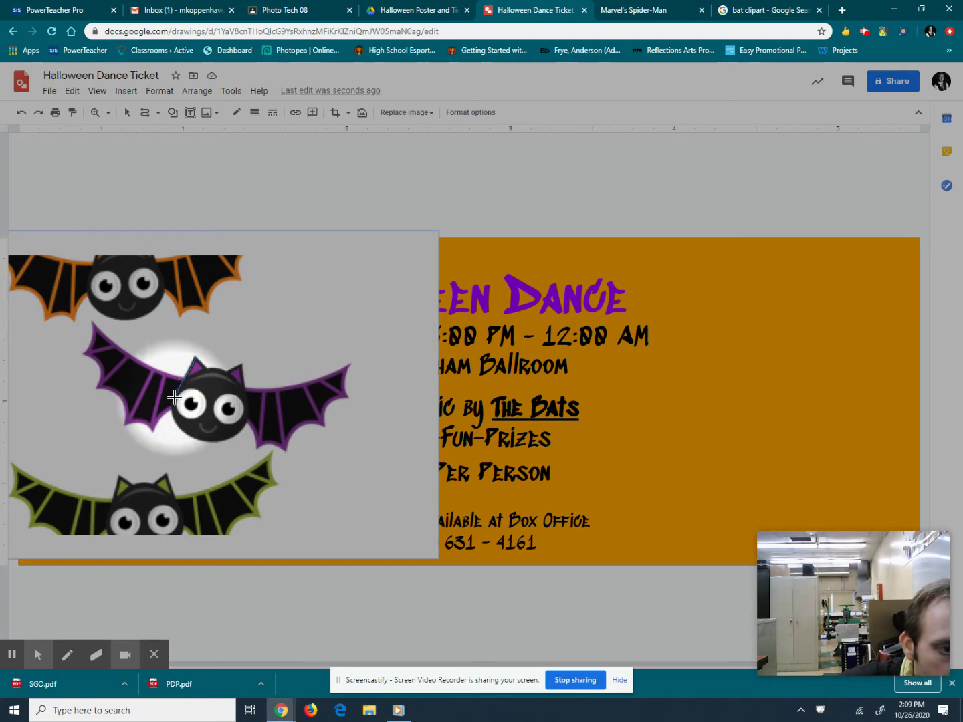
click(172, 399)
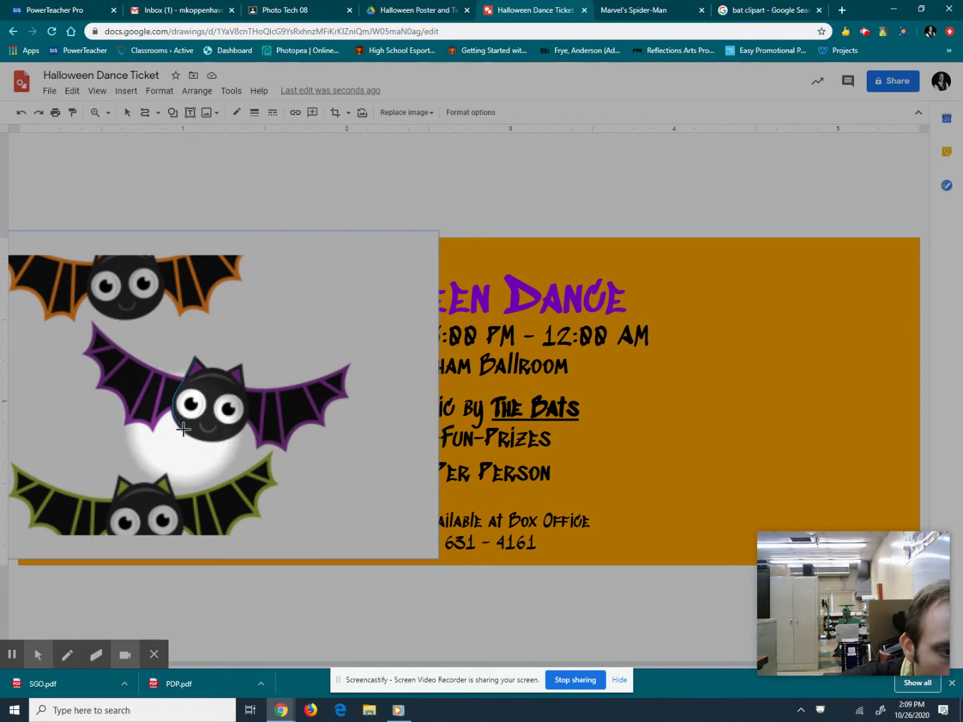
click(184, 429)
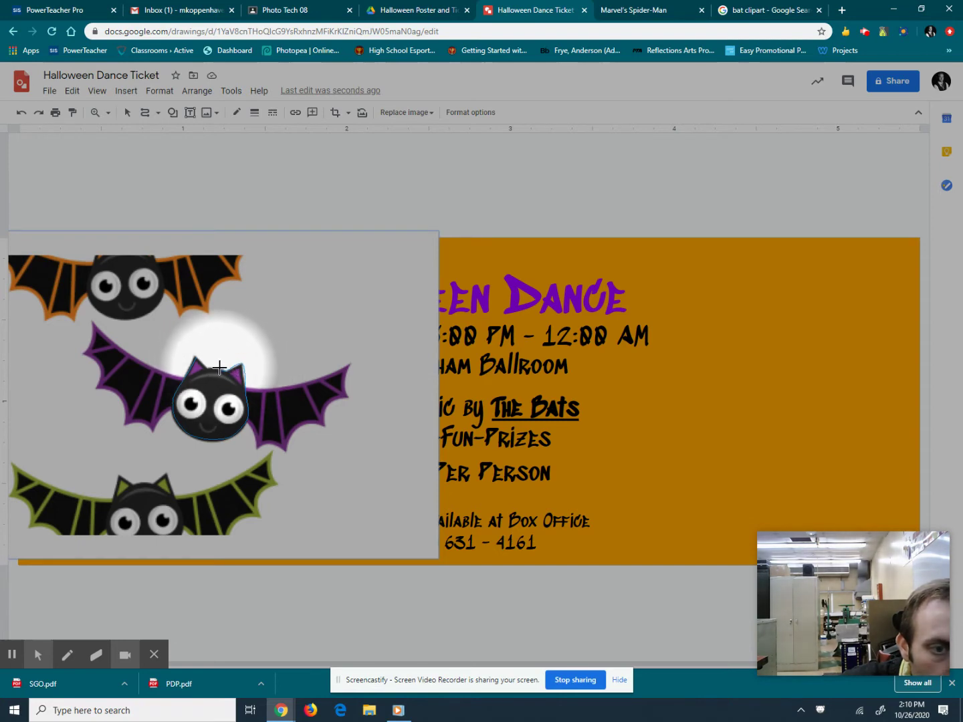
click(219, 369)
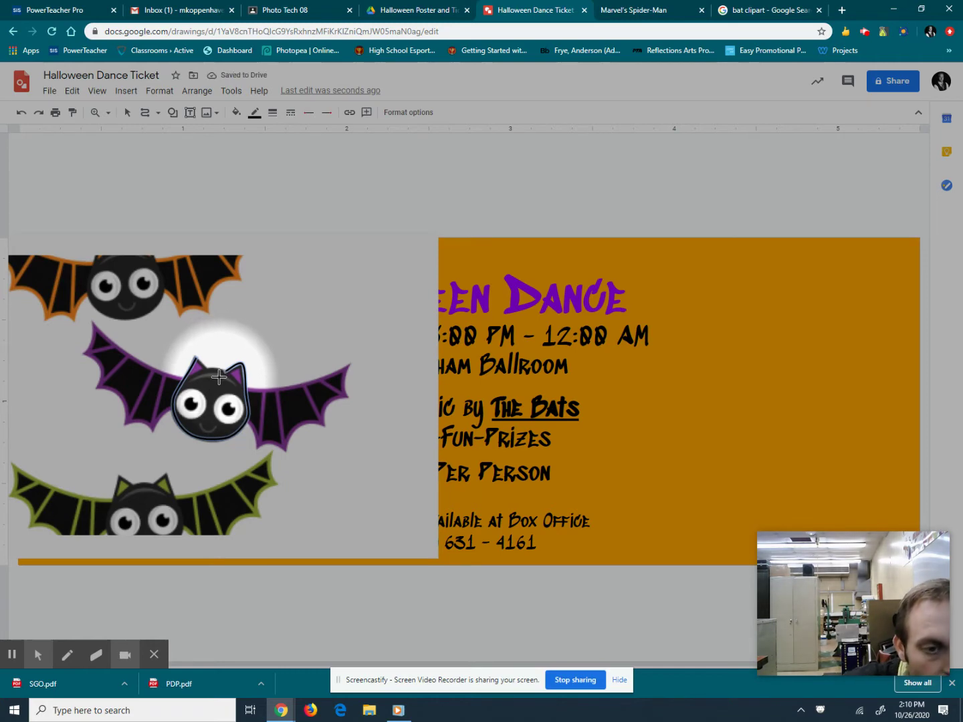
click(236, 112)
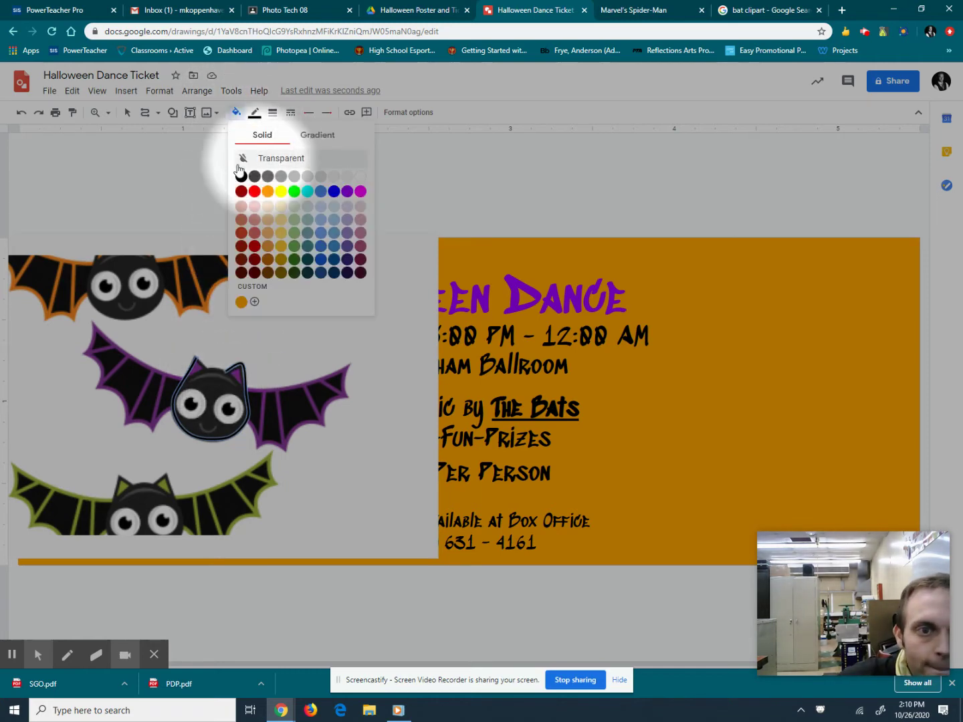
click(241, 176)
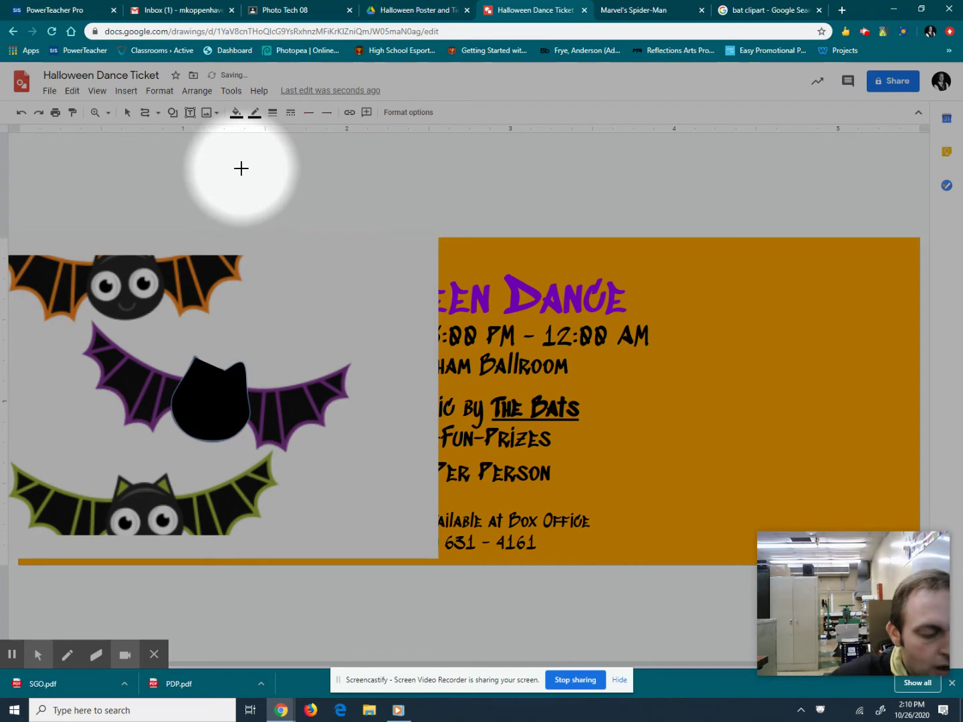
key(ctrl+z)
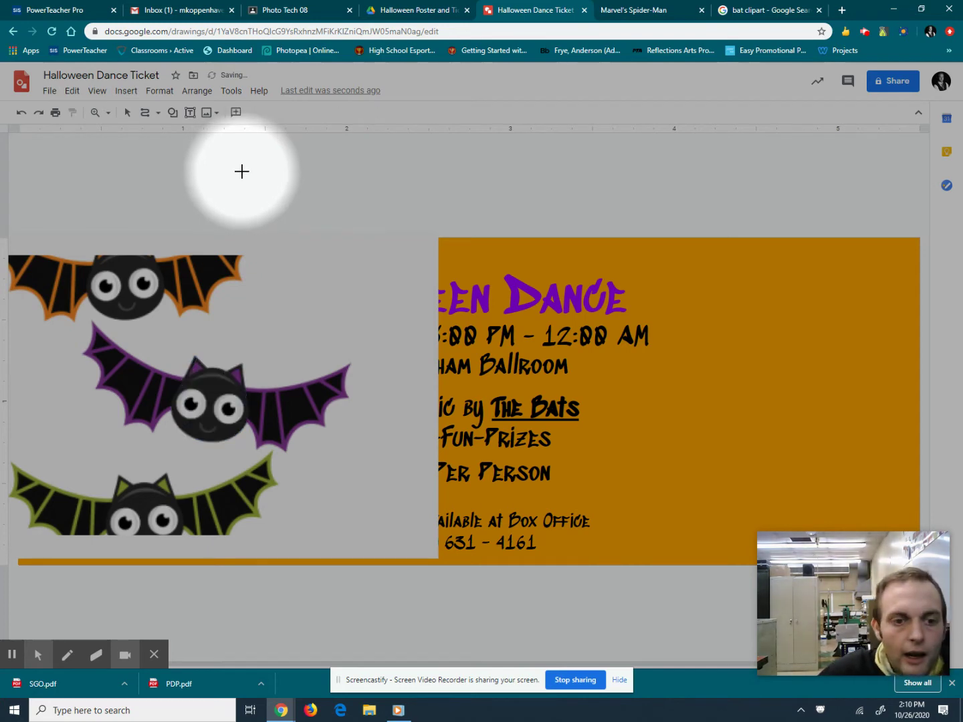
click(127, 111)
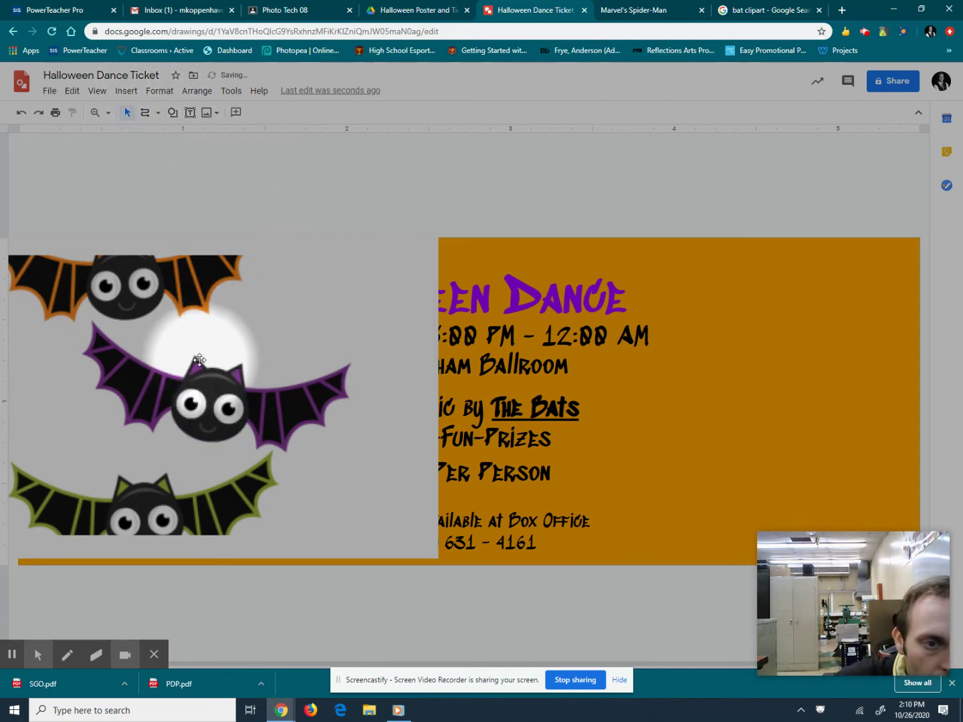
click(146, 114)
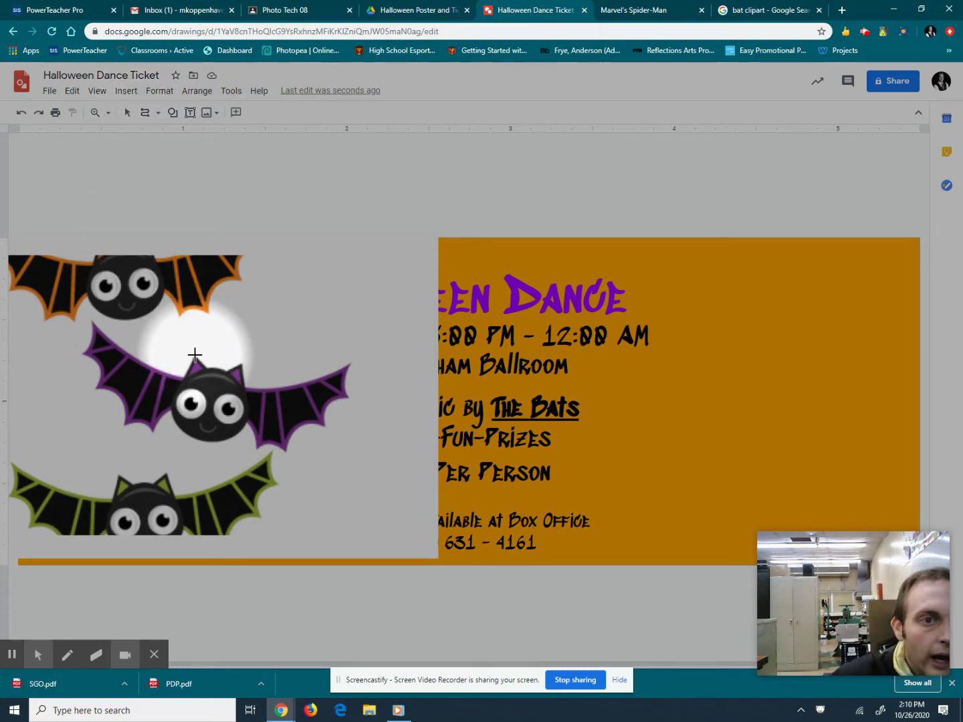
click(95, 112)
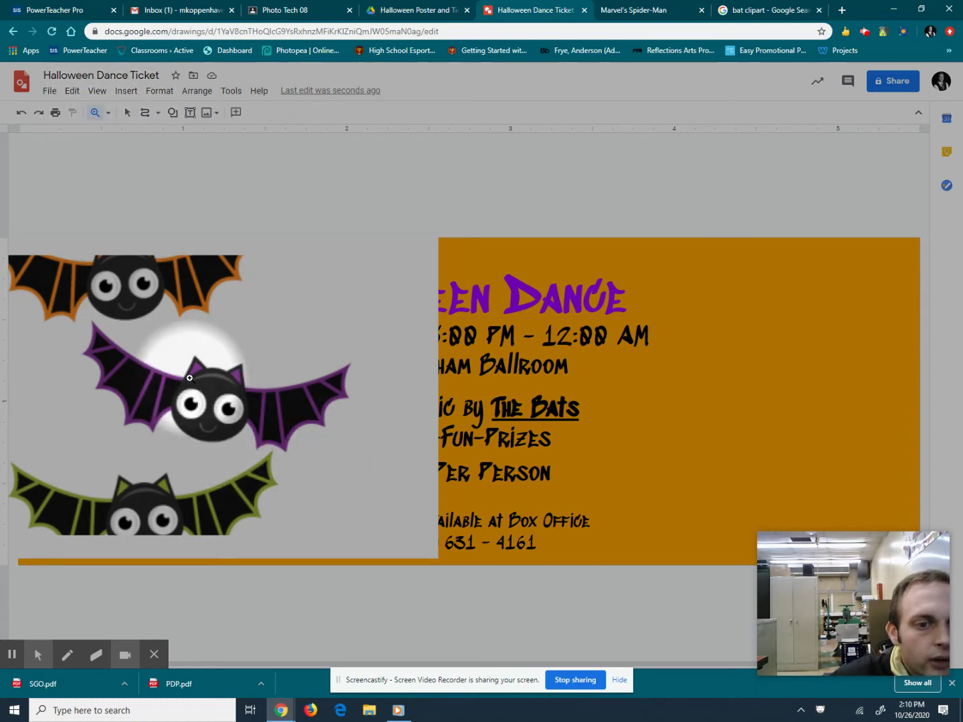
Zoom in on the purple bat and give the traced head shape a black fill and black border.
click(189, 378)
click(147, 113)
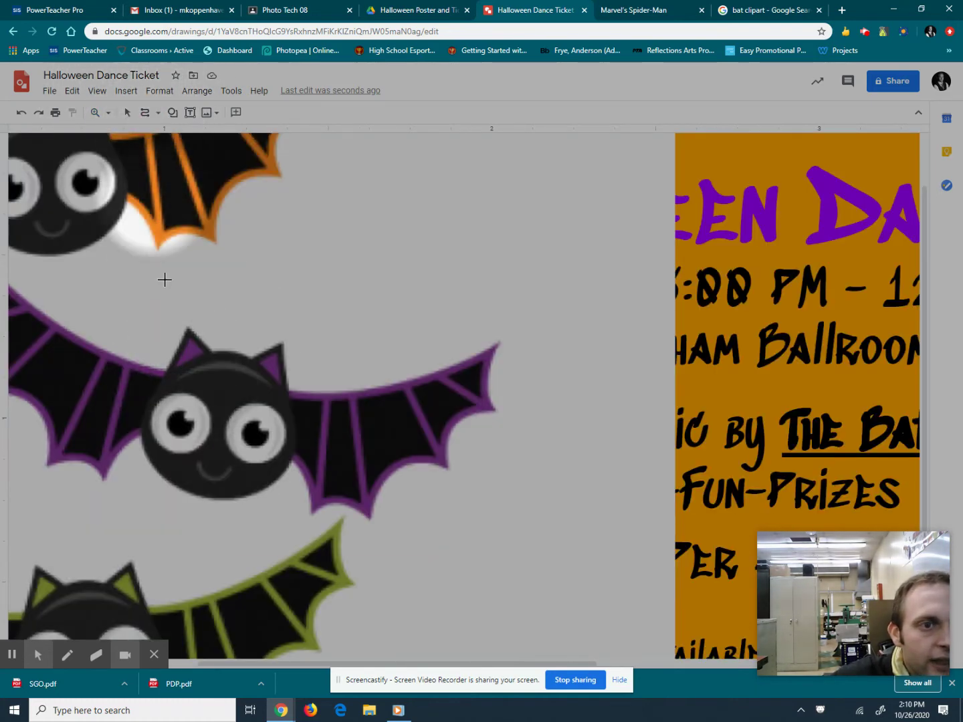
mouse_move(189, 331)
mouse_down()
mouse_move(148, 401)
mouse_move(148, 456)
mouse_move(192, 493)
mouse_move(249, 490)
mouse_move(294, 447)
mouse_move(283, 345)
mouse_move(252, 361)
mouse_move(189, 333)
mouse_up()
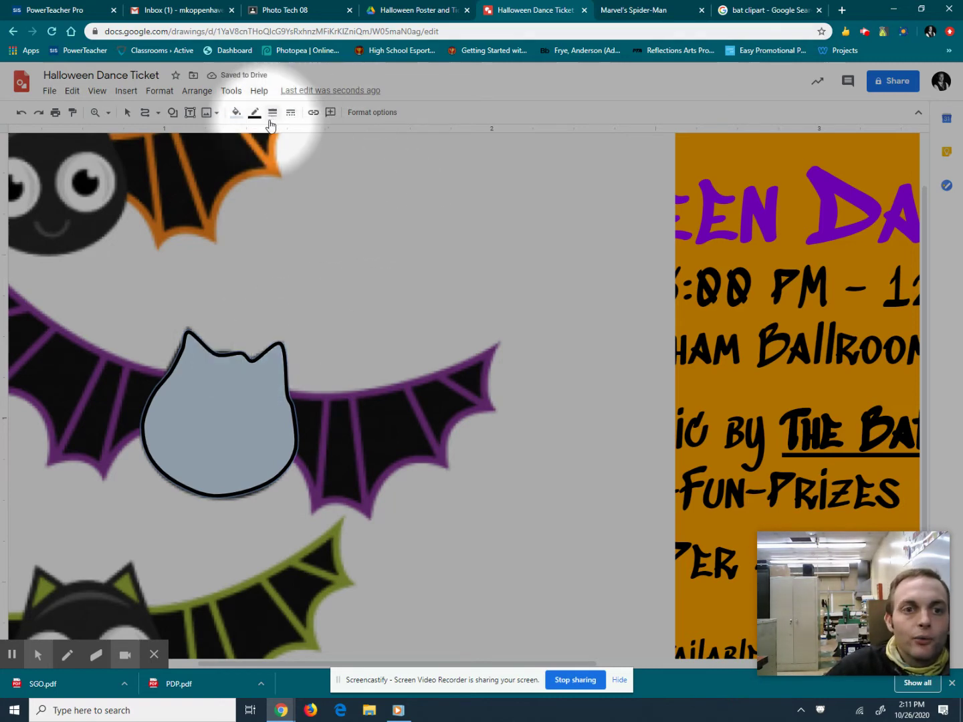
click(236, 112)
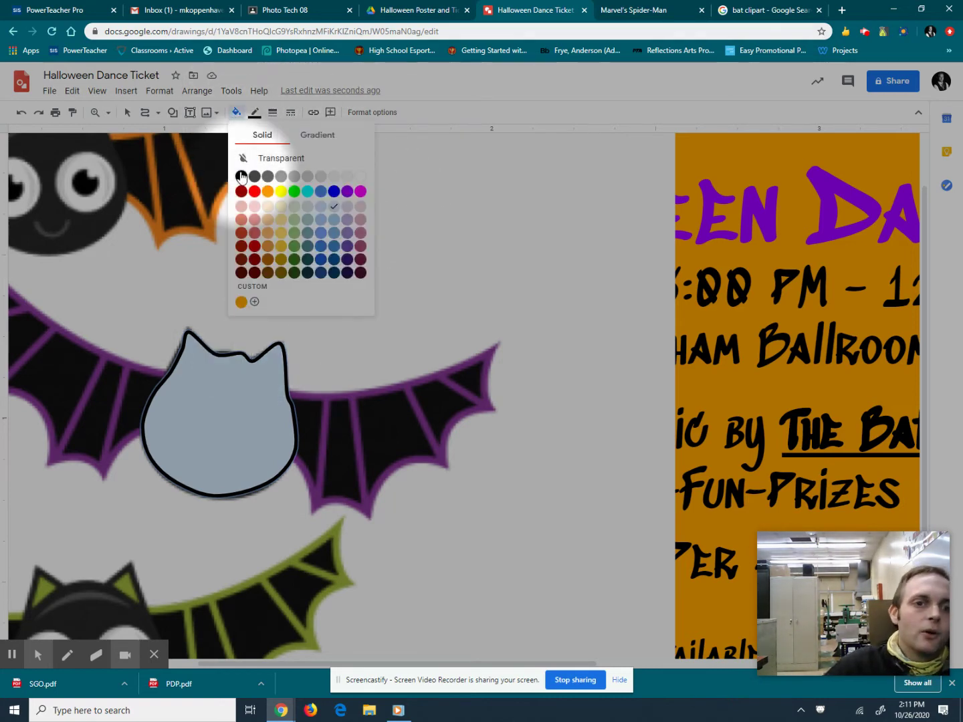
click(240, 171)
click(254, 112)
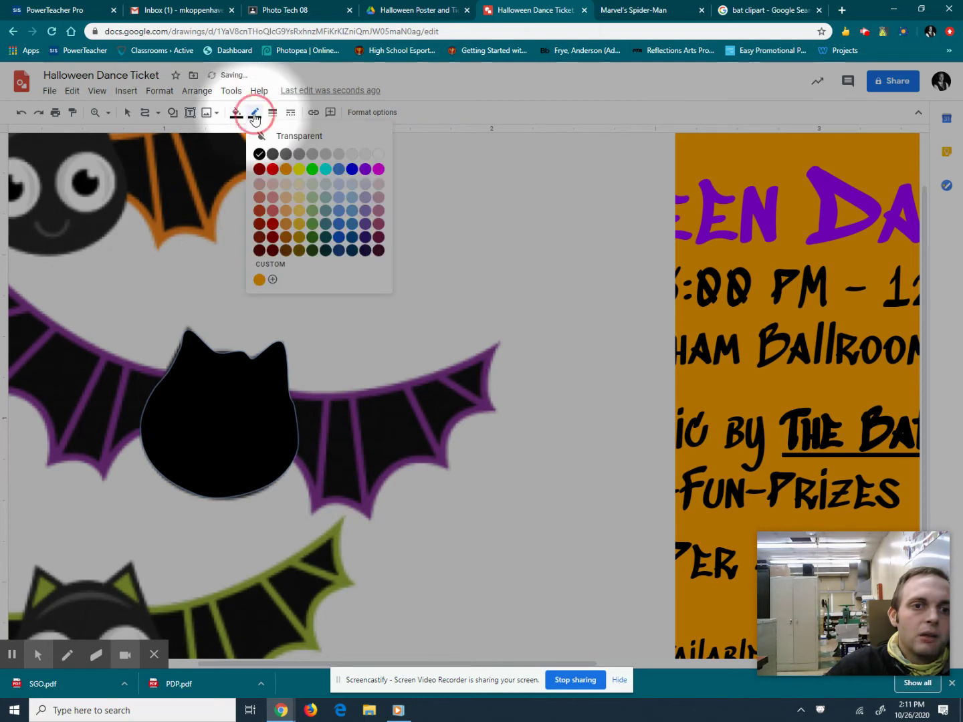
click(281, 135)
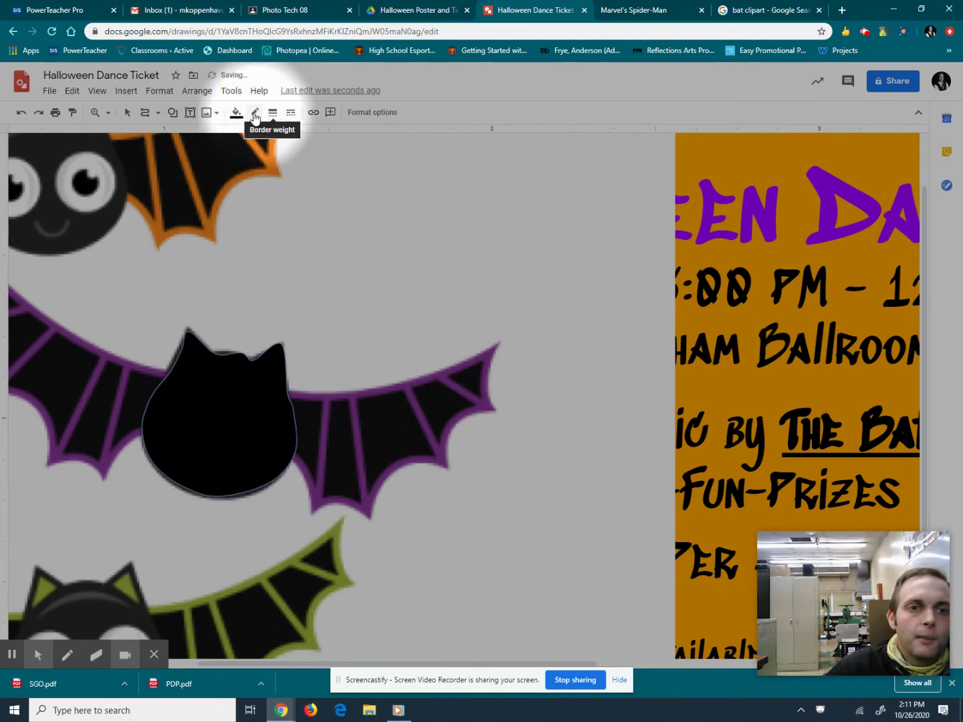
click(254, 112)
click(260, 150)
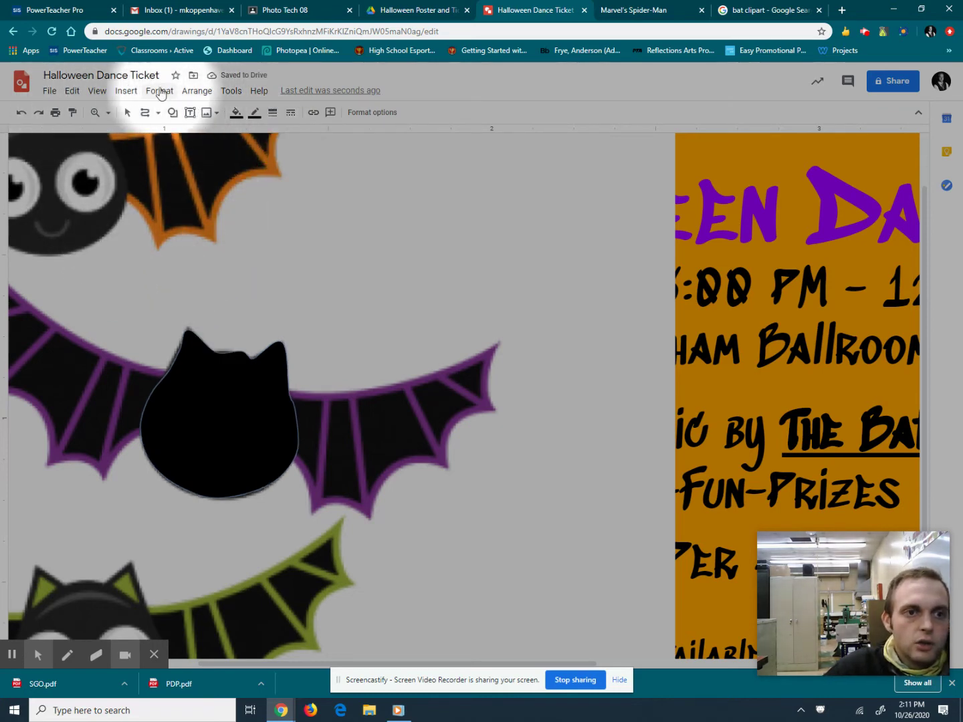
Send the black head shape to the back, behind the bat picture.
click(195, 91)
mouse_move(292, 111)
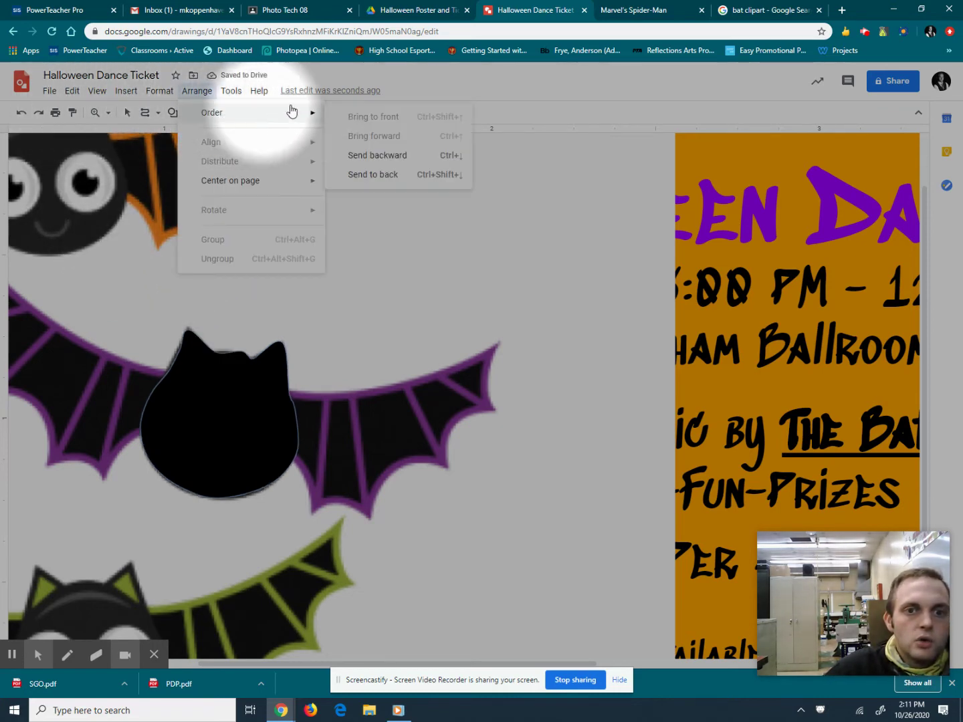
click(364, 174)
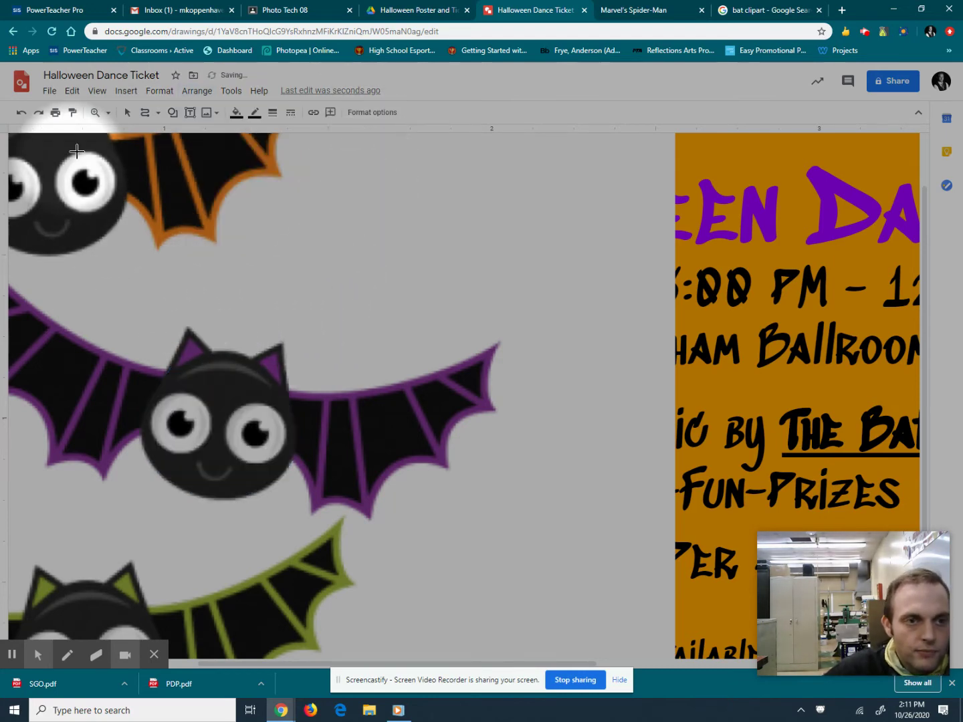
Trace the purple bat's left ear as a shape filled purple with a transparent border.
drag(190, 399, 201, 353)
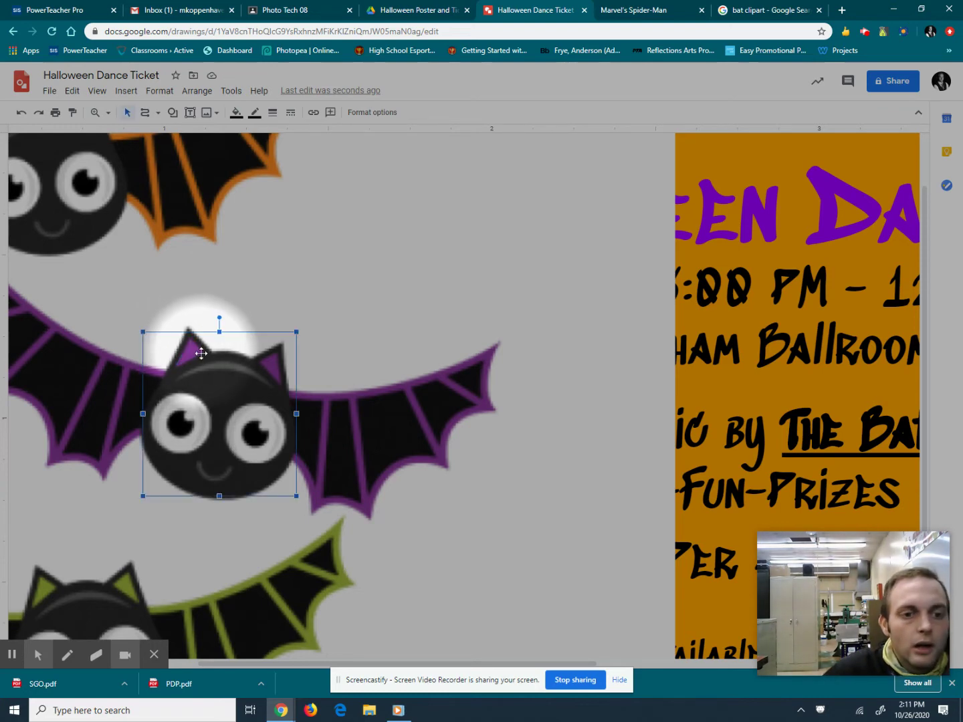
click(144, 112)
drag(180, 366, 201, 353)
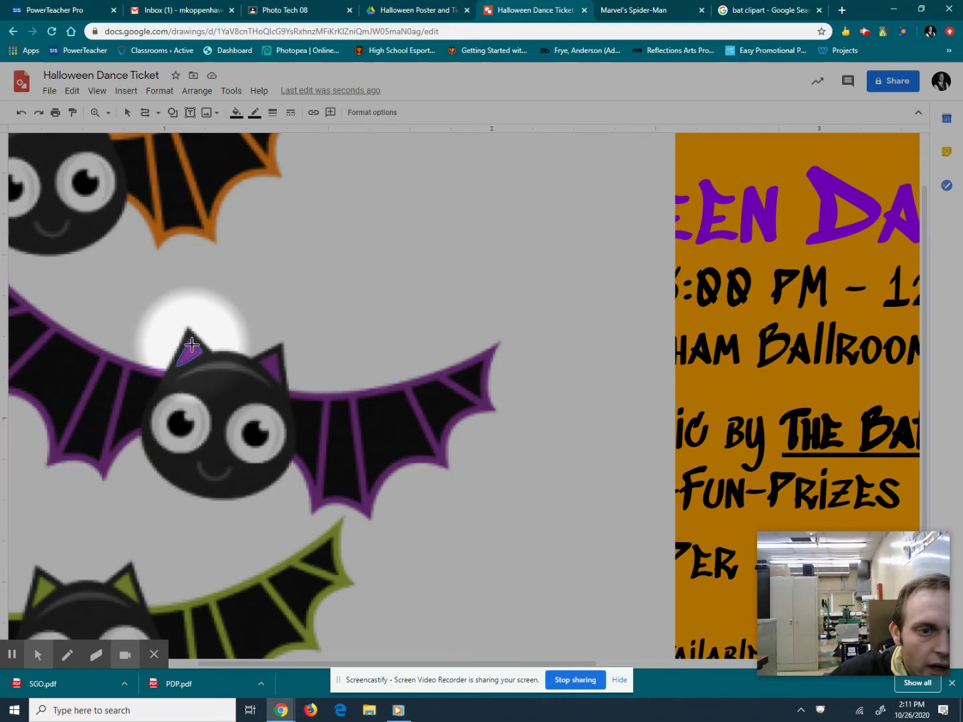
click(190, 344)
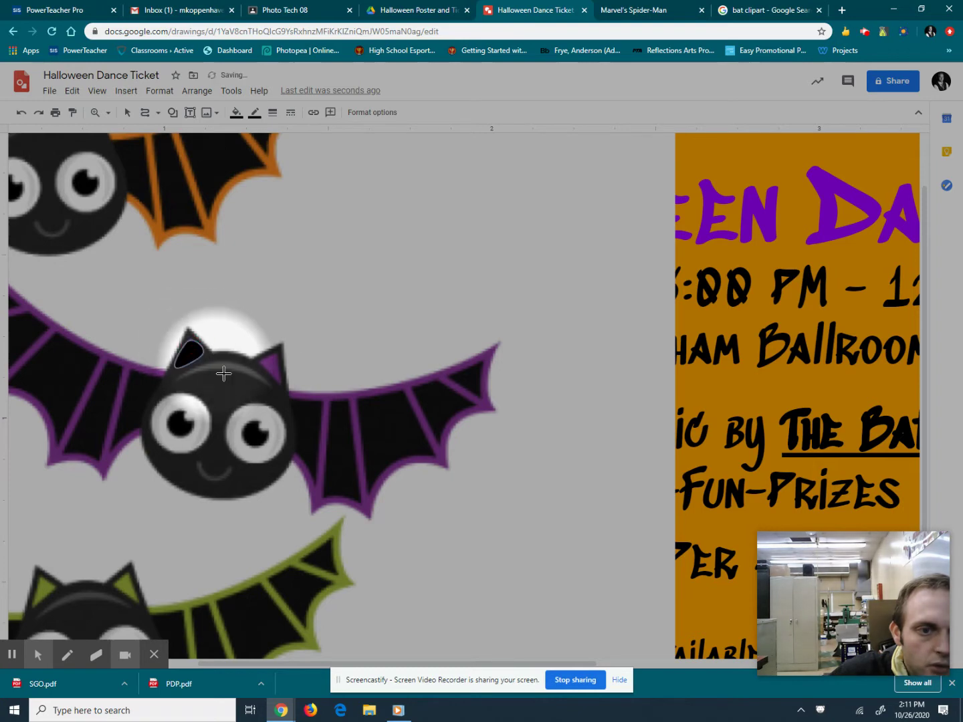
click(236, 113)
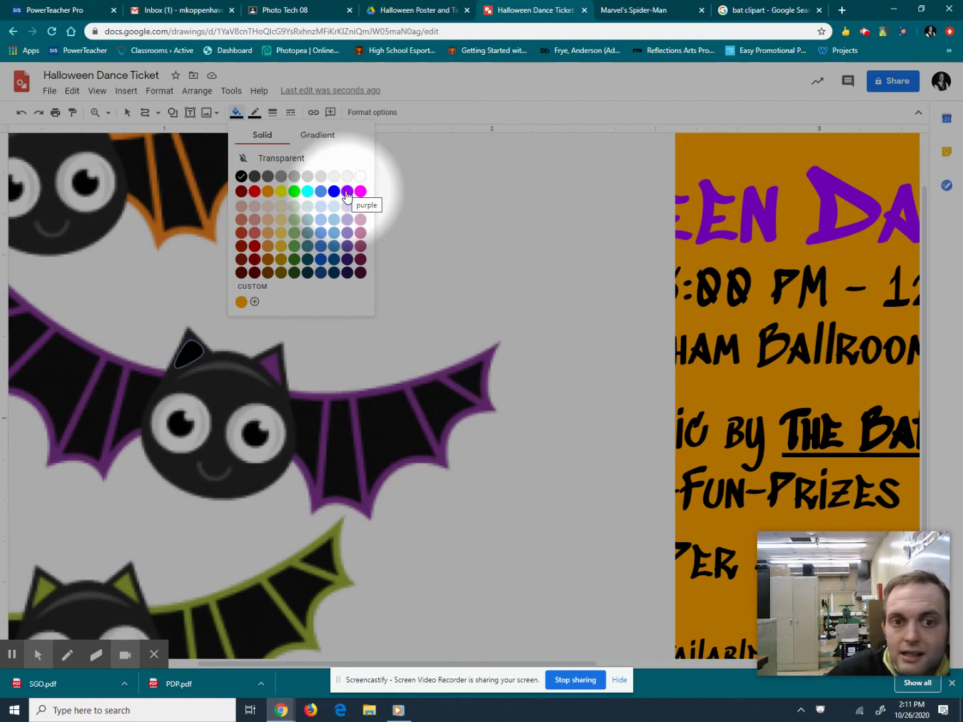
click(347, 193)
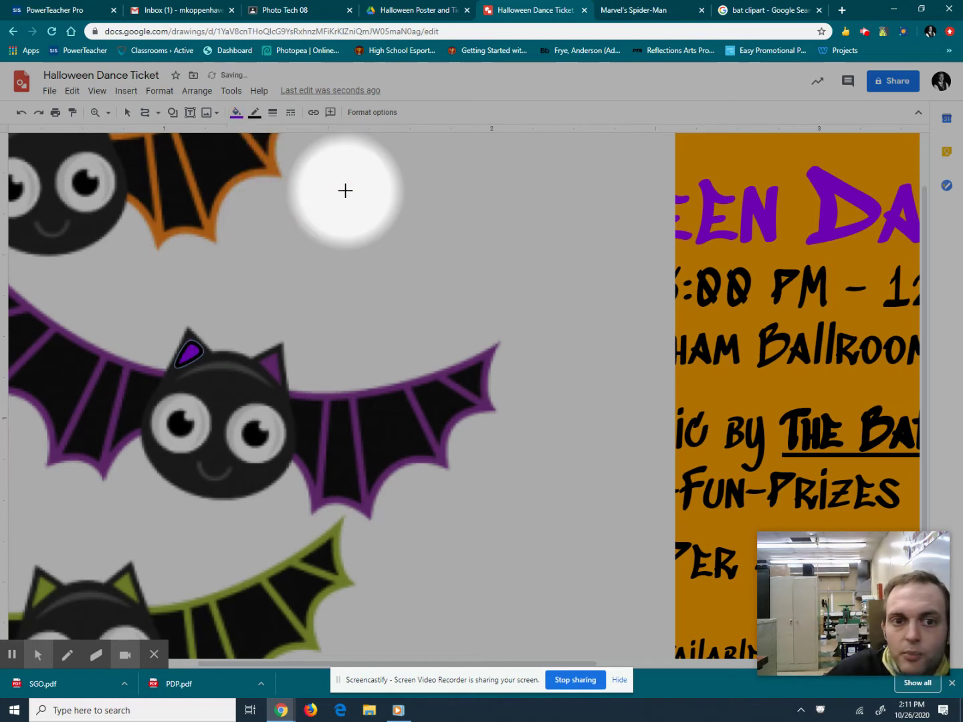
click(255, 115)
click(285, 135)
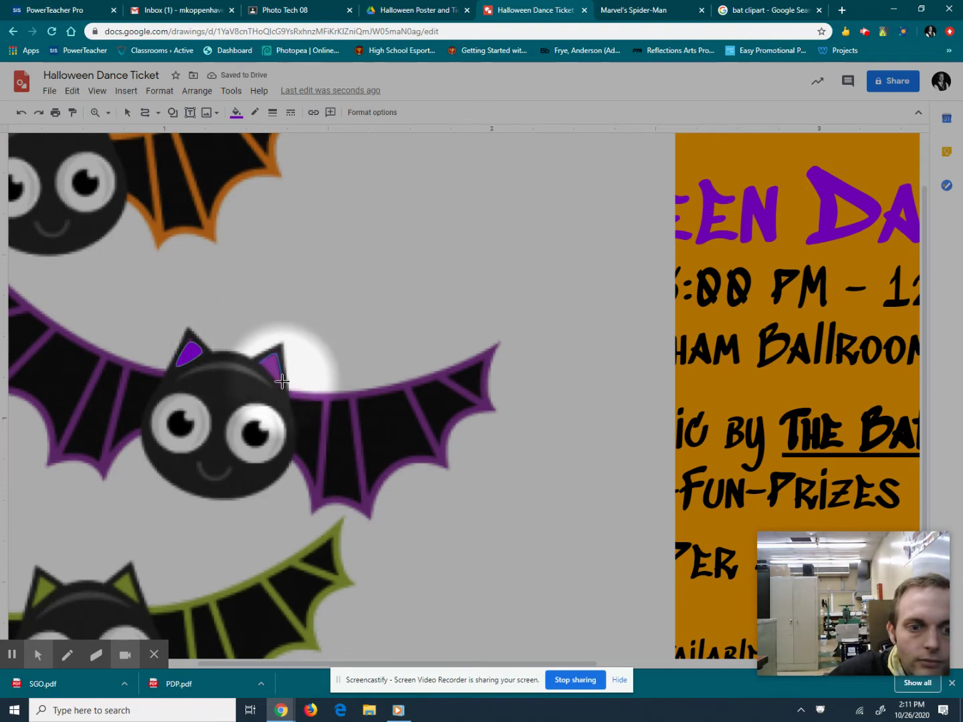
Close the right ear shape, fill it purple and remove its border.
click(258, 365)
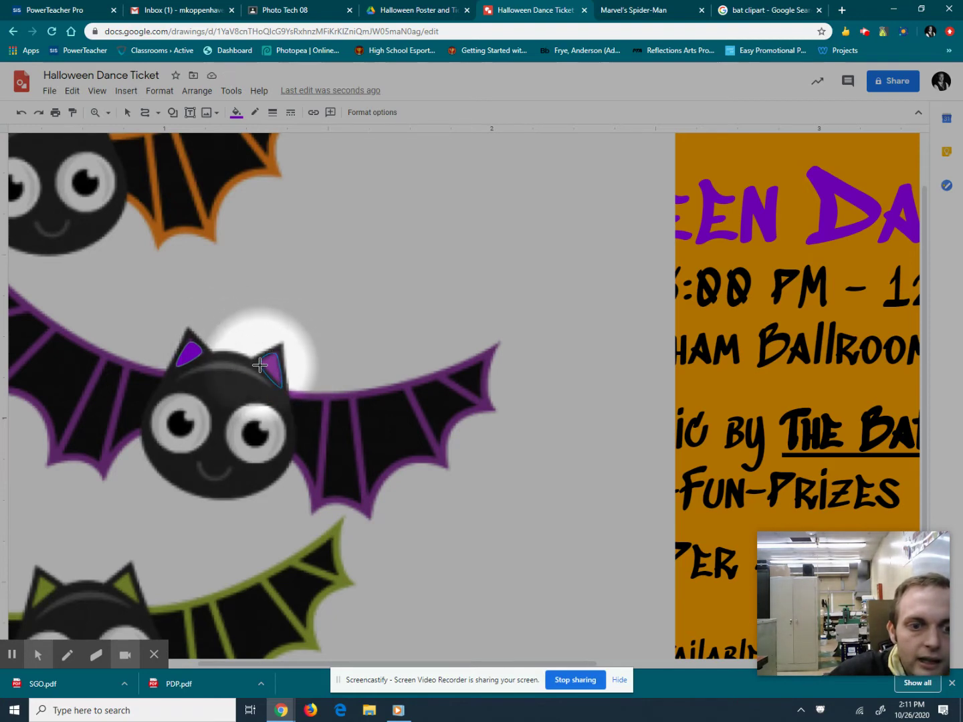
click(261, 363)
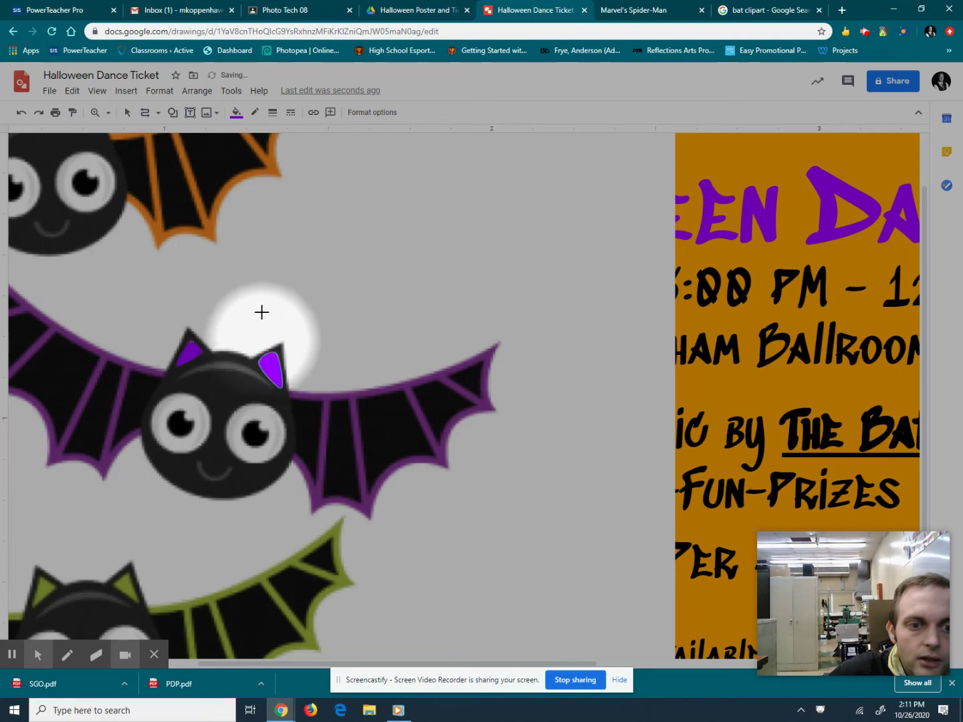
click(255, 112)
click(280, 135)
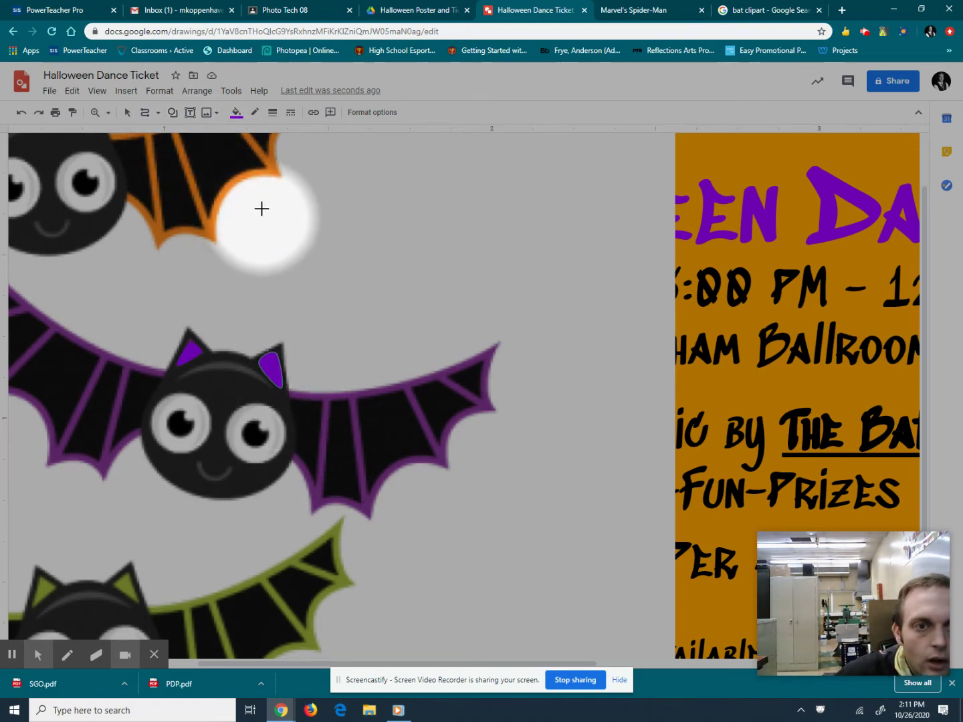
Trace the first right-wing panel beside the bat's face, filled black with a purple outline.
click(235, 114)
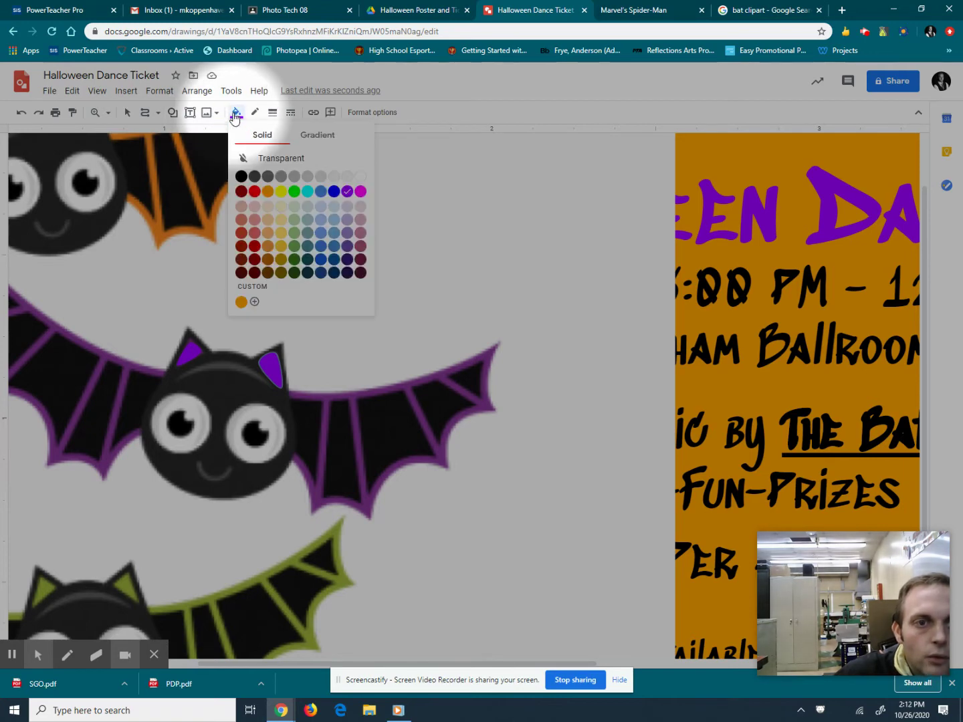
click(238, 111)
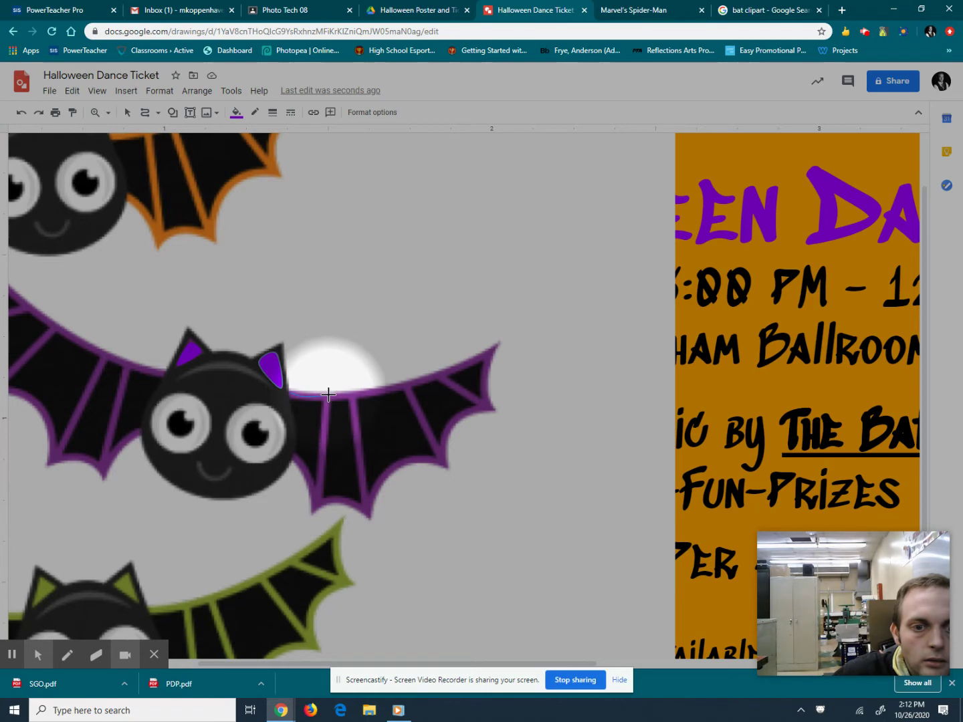
drag(328, 393, 313, 513)
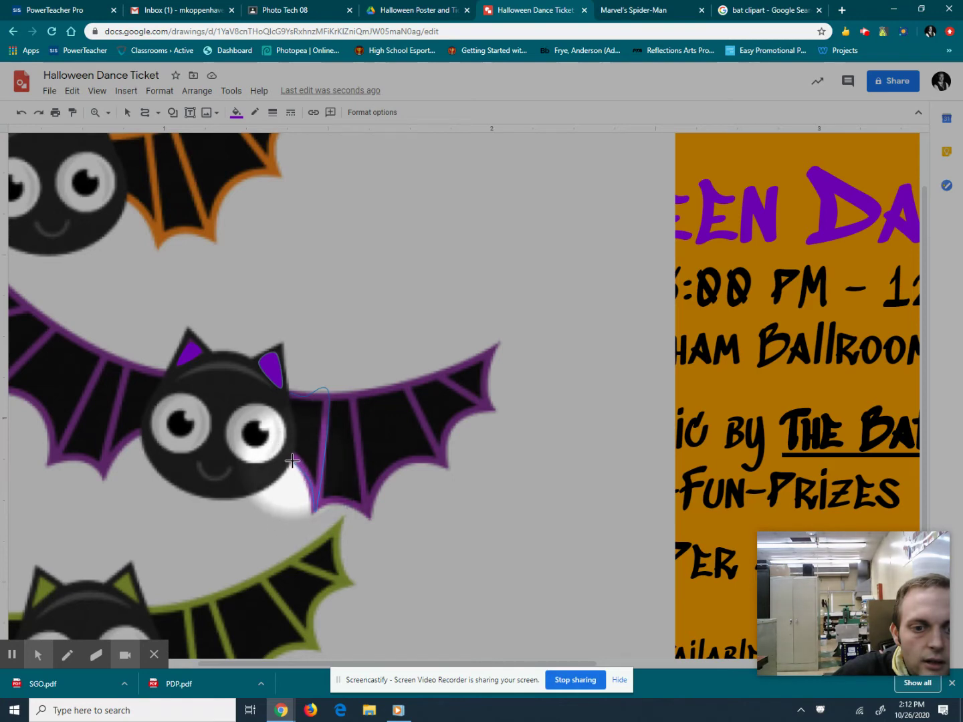
drag(292, 445, 289, 396)
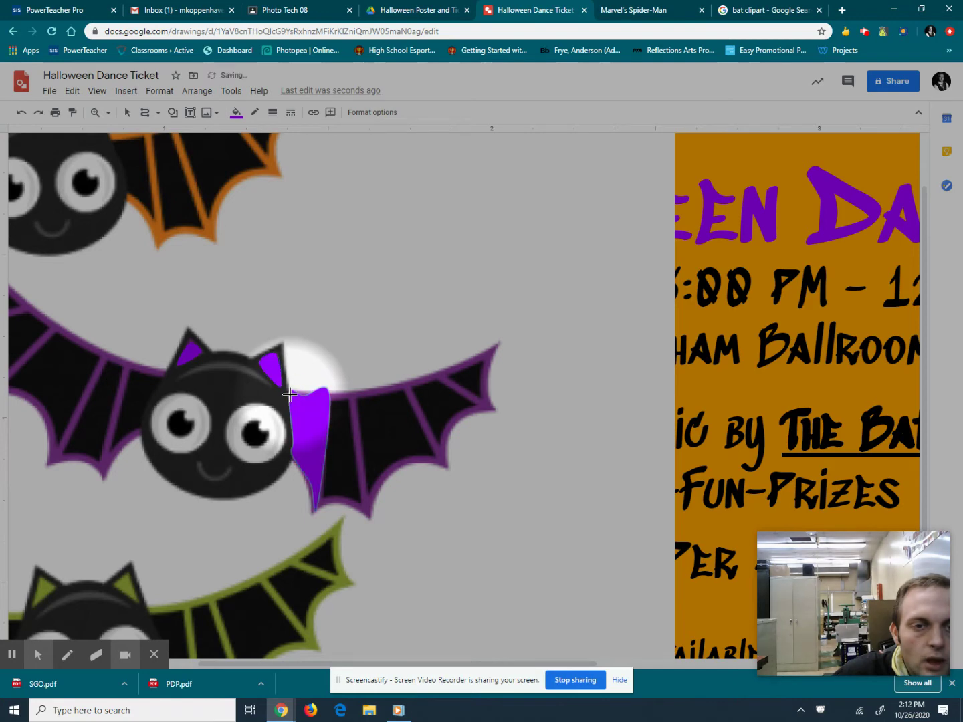
click(236, 112)
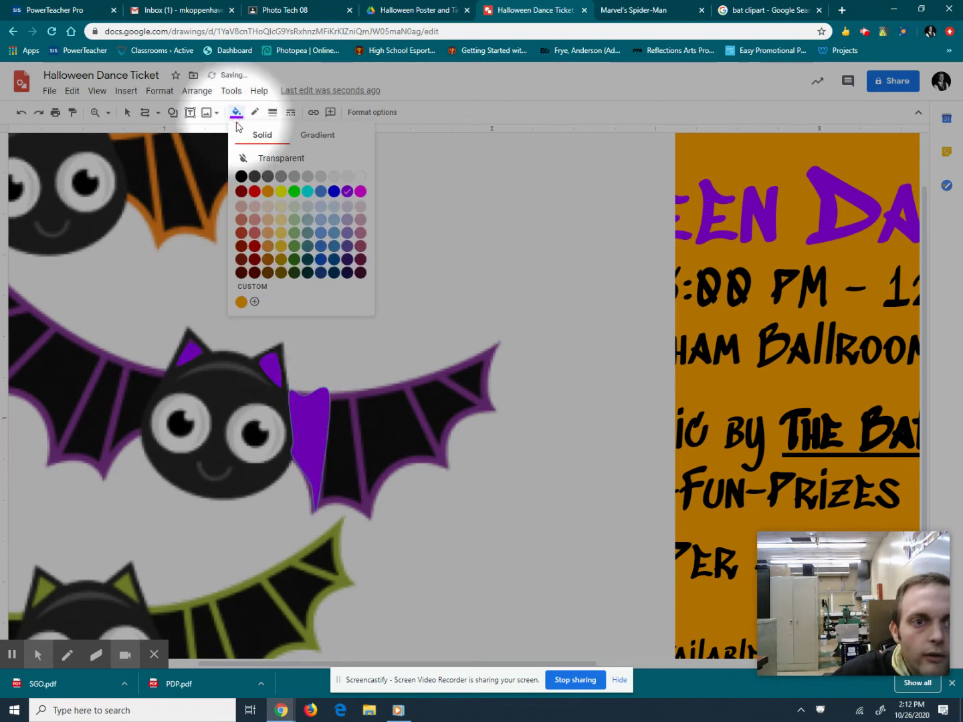
click(241, 176)
click(255, 111)
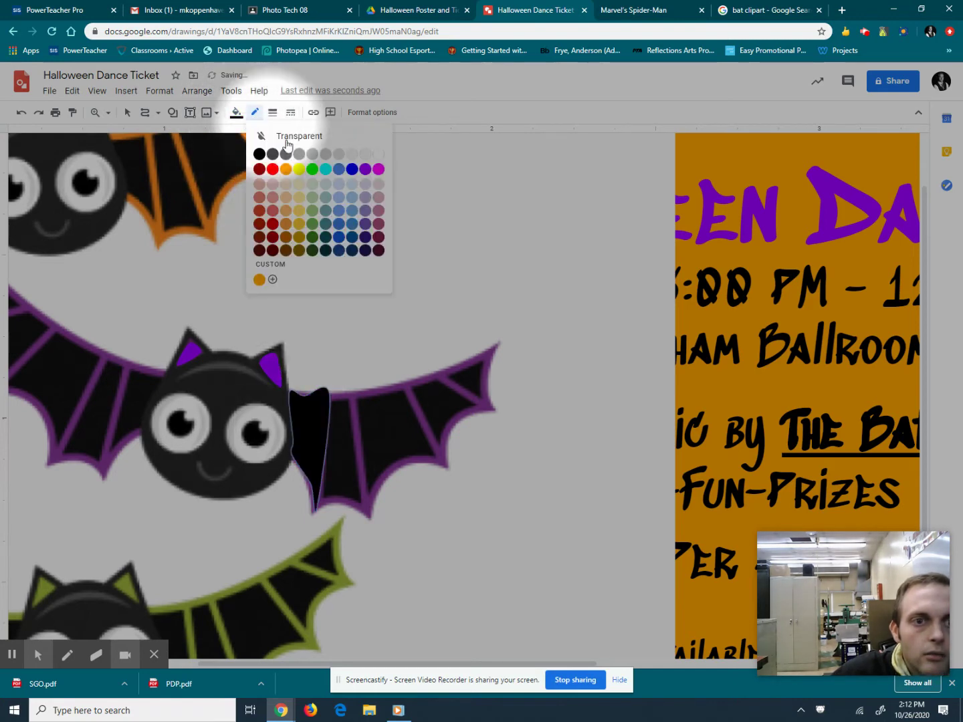
click(365, 170)
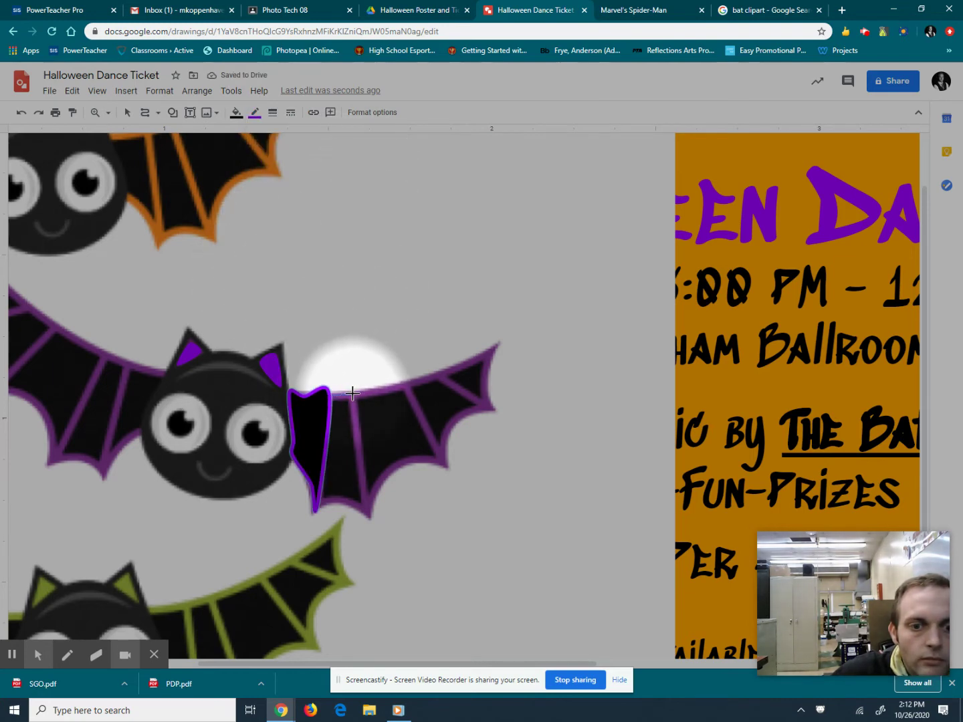
Trace the next two right-wing panels along the ribs down to their lower tips.
click(352, 393)
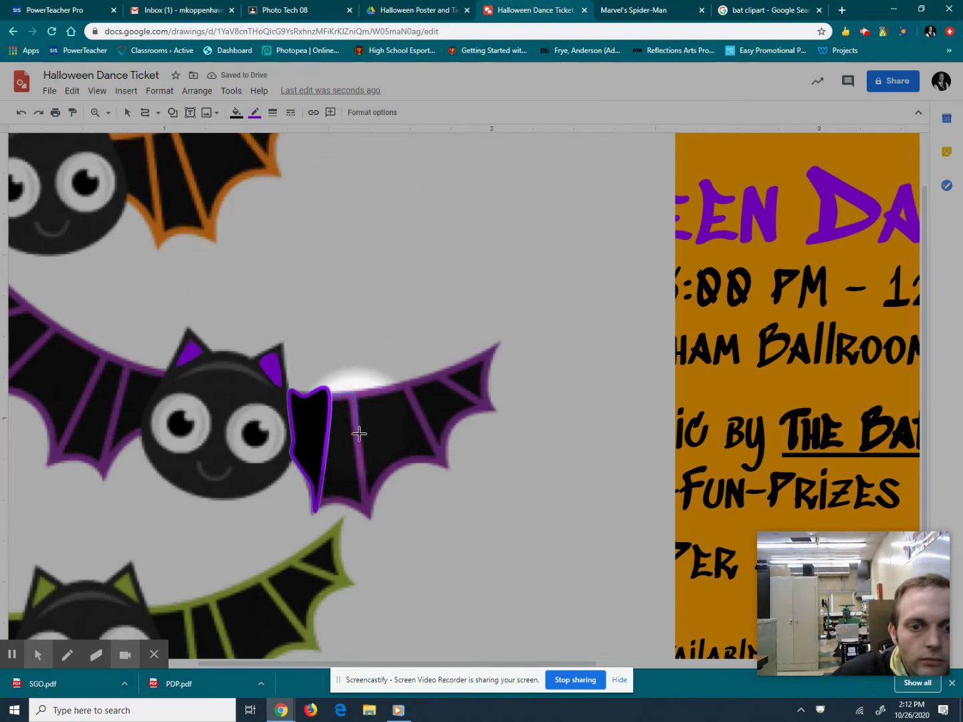
click(366, 515)
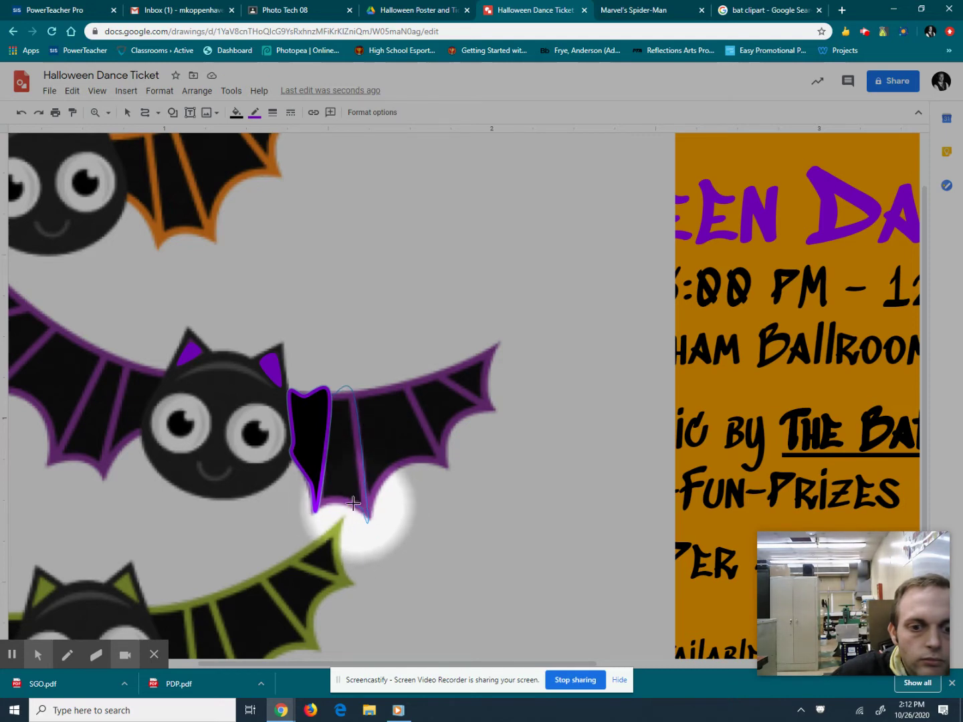
click(315, 509)
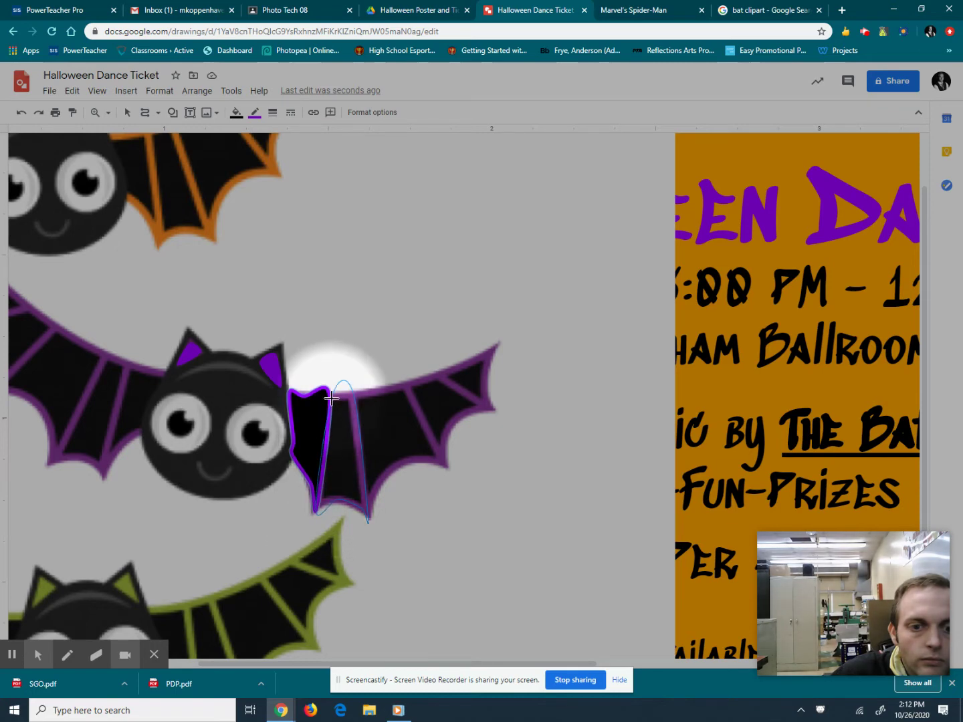
click(331, 398)
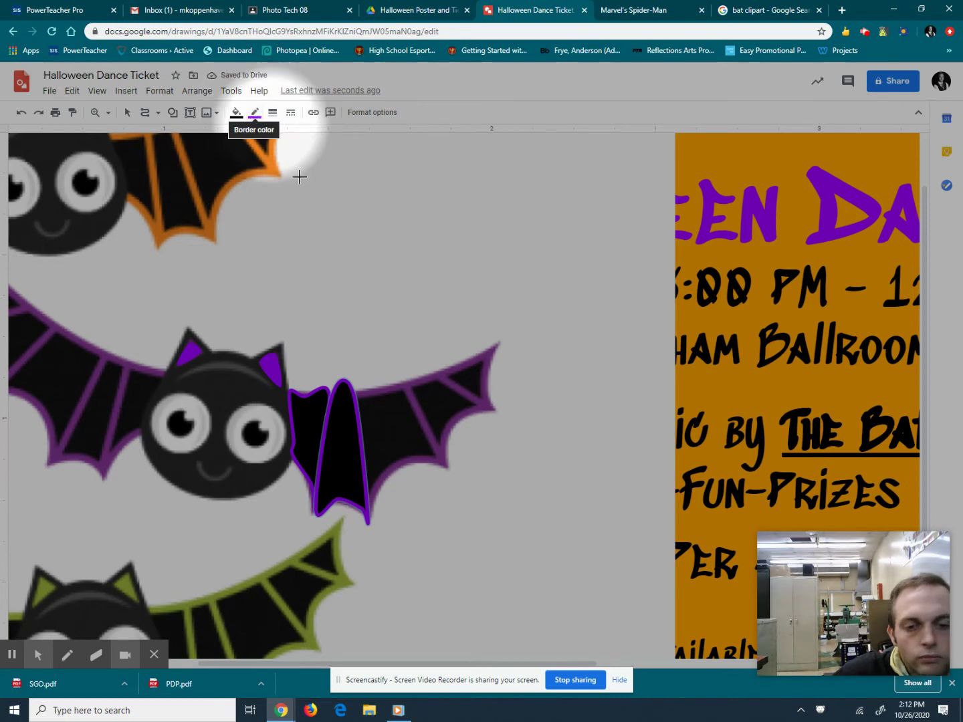
click(355, 391)
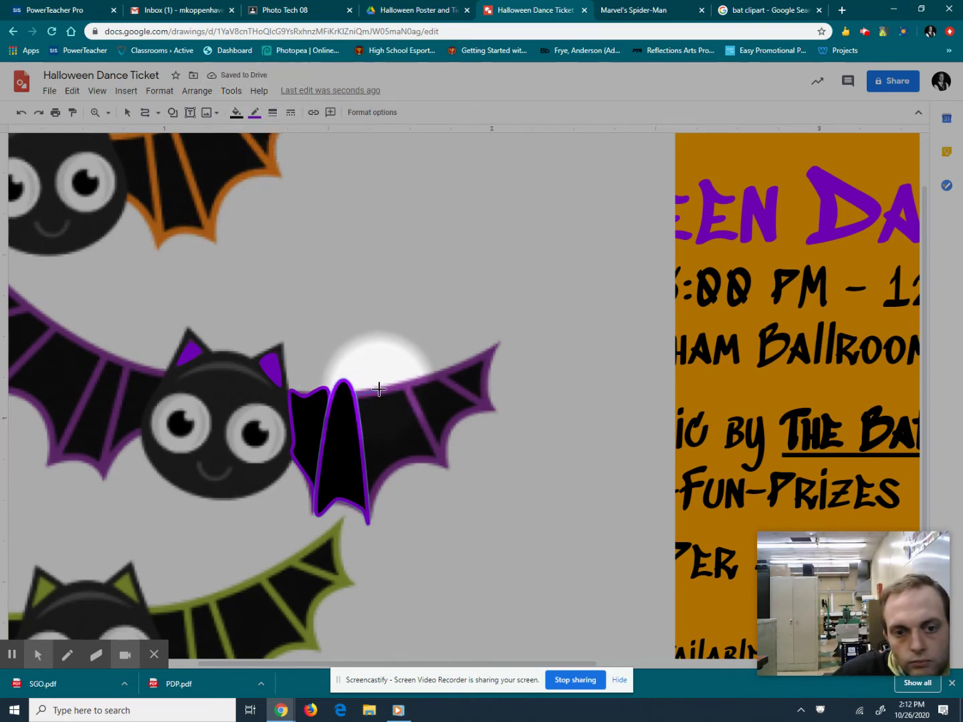
click(406, 388)
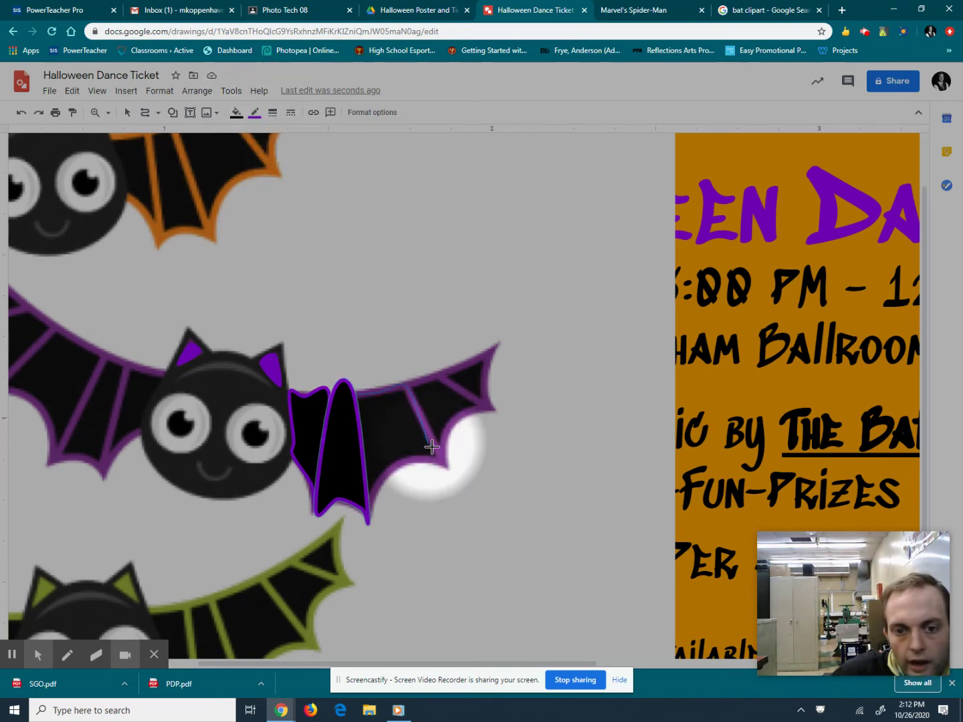
click(446, 468)
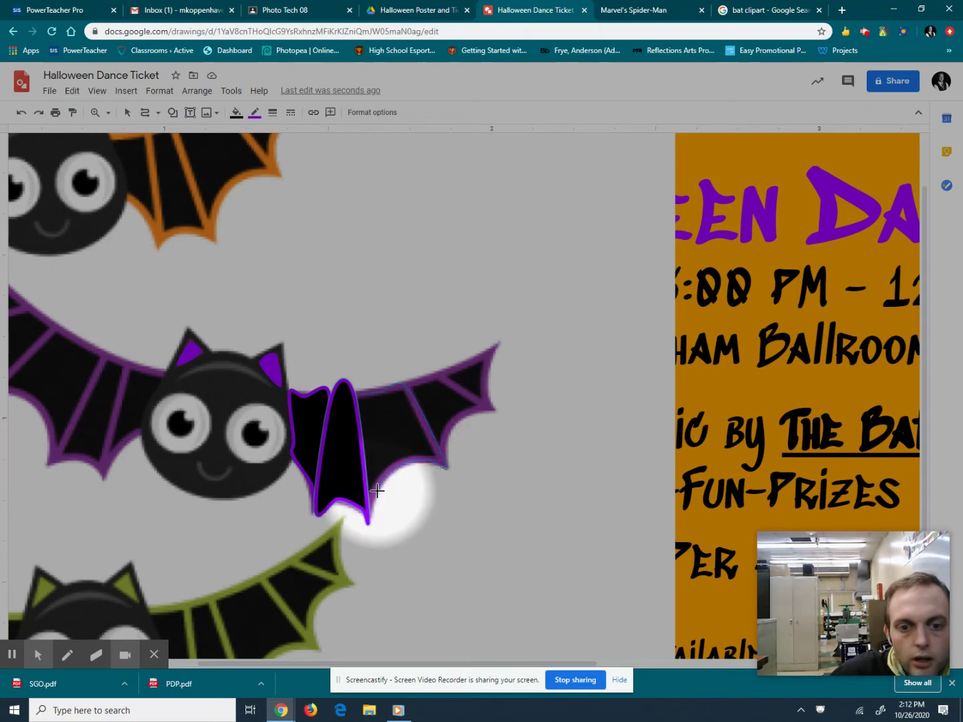
click(368, 522)
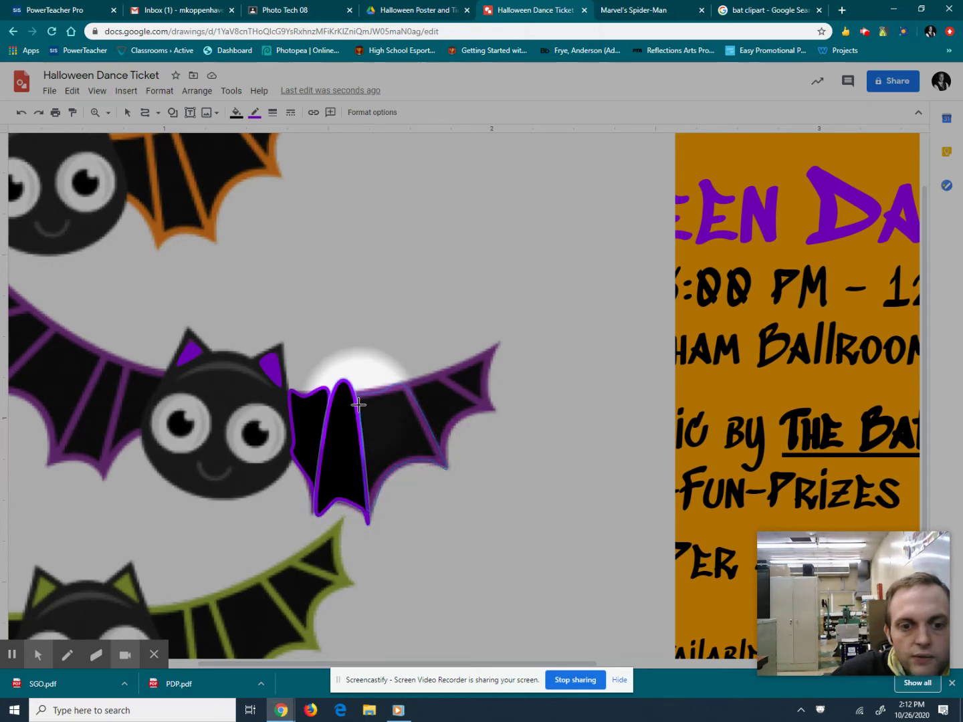
click(357, 394)
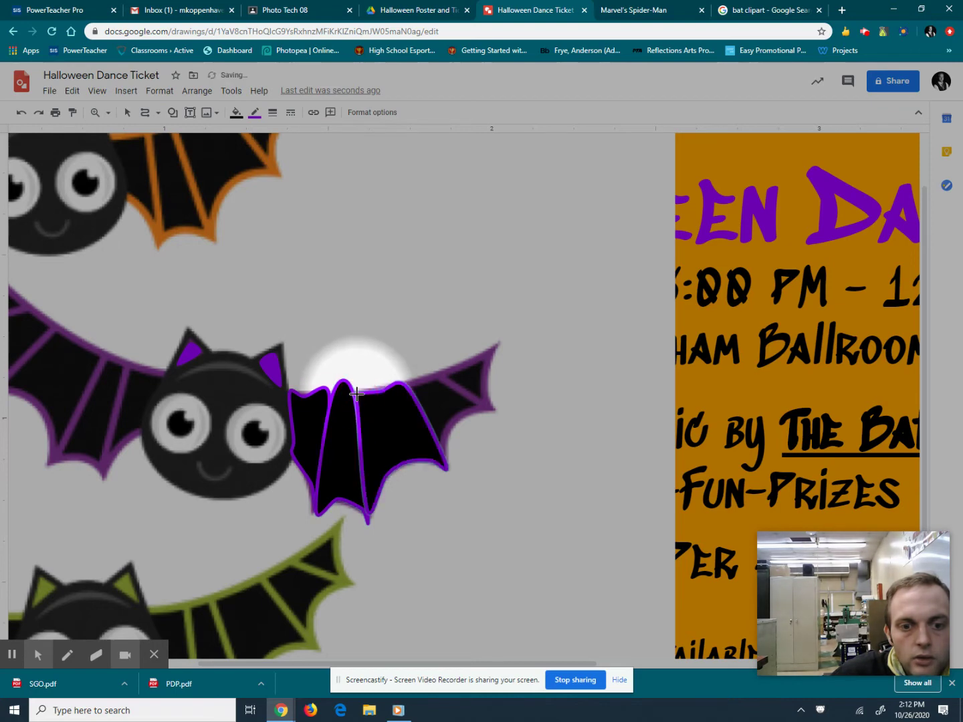
Outline the outer right-wing panel out to the right wing tip.
click(430, 376)
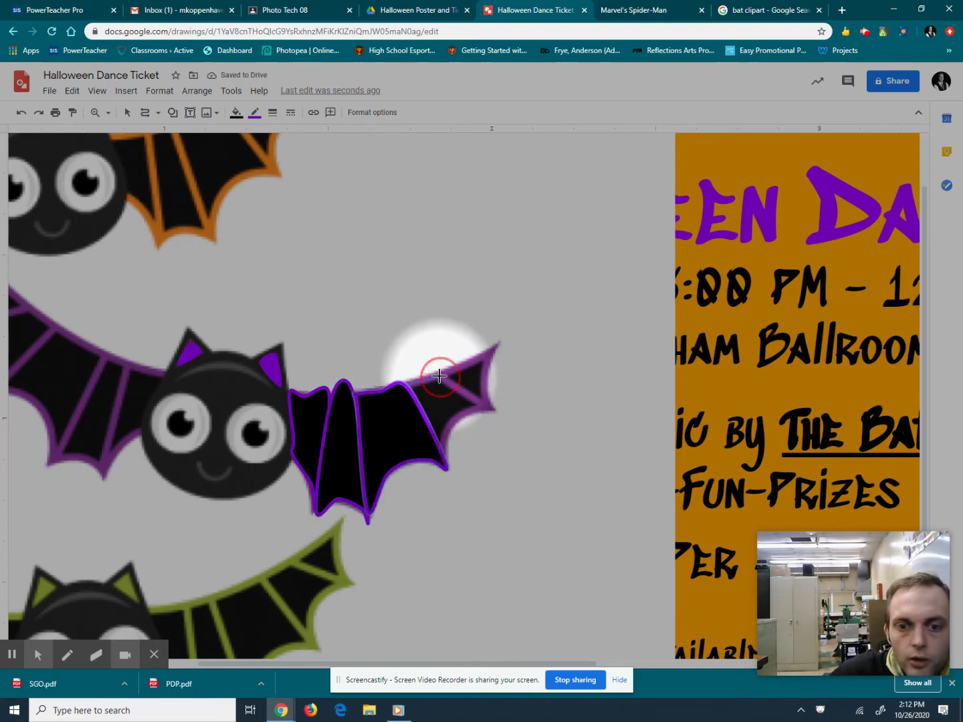
click(493, 408)
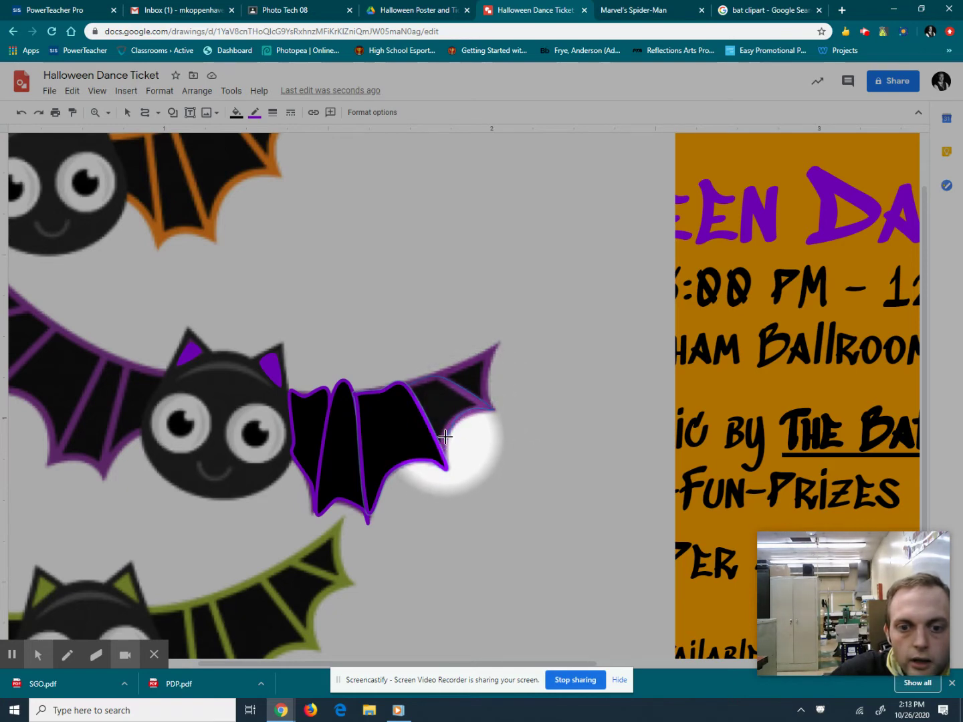
click(445, 461)
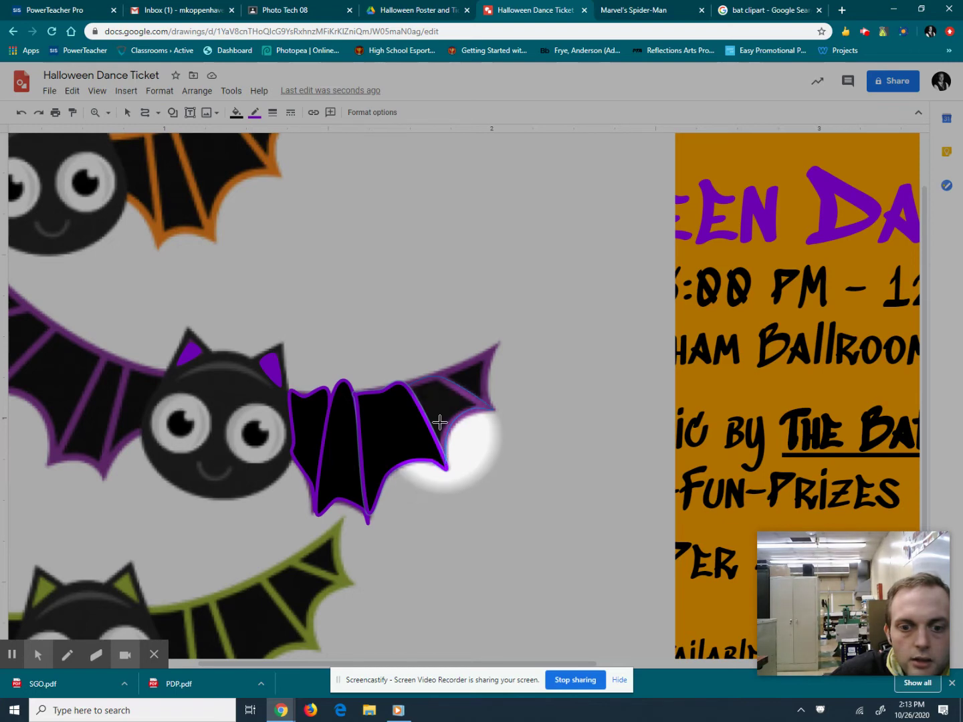
click(407, 383)
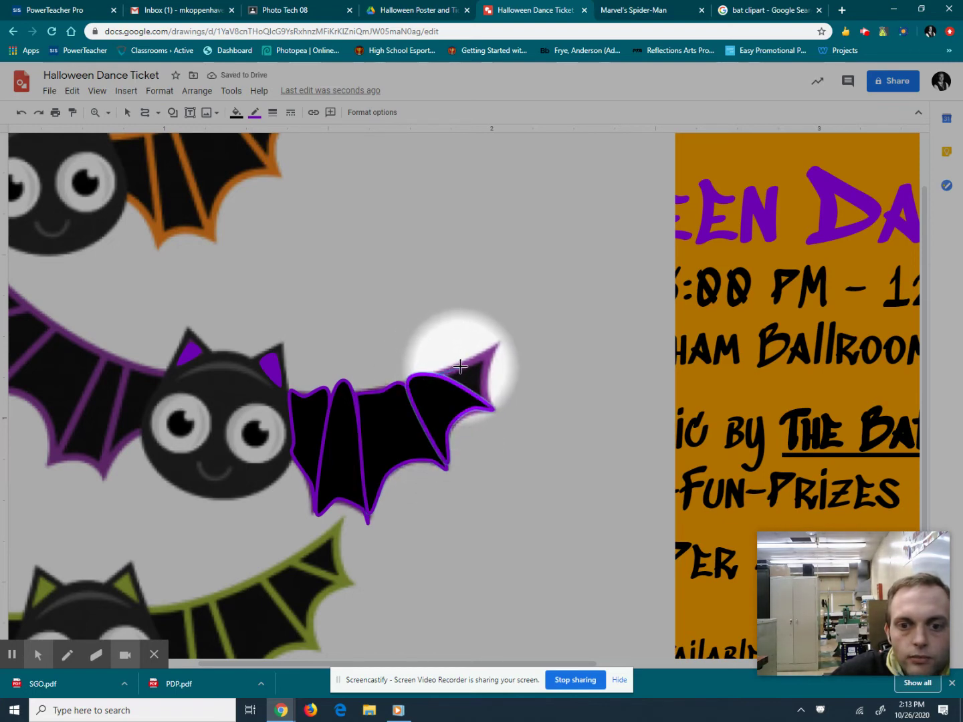
click(499, 343)
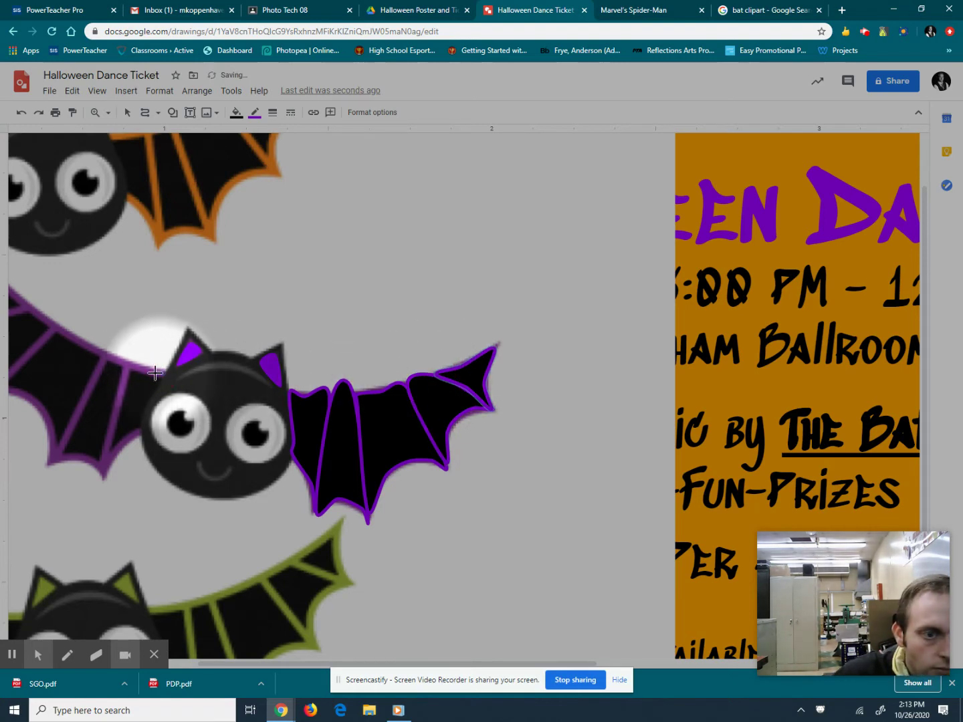
Trace the left-wing panel beside the head down the wing vein and close it.
mouse_move(130, 363)
mouse_down()
mouse_move(101, 457)
mouse_move(144, 430)
mouse_move(161, 392)
mouse_move(137, 361)
mouse_move(129, 365)
mouse_up()
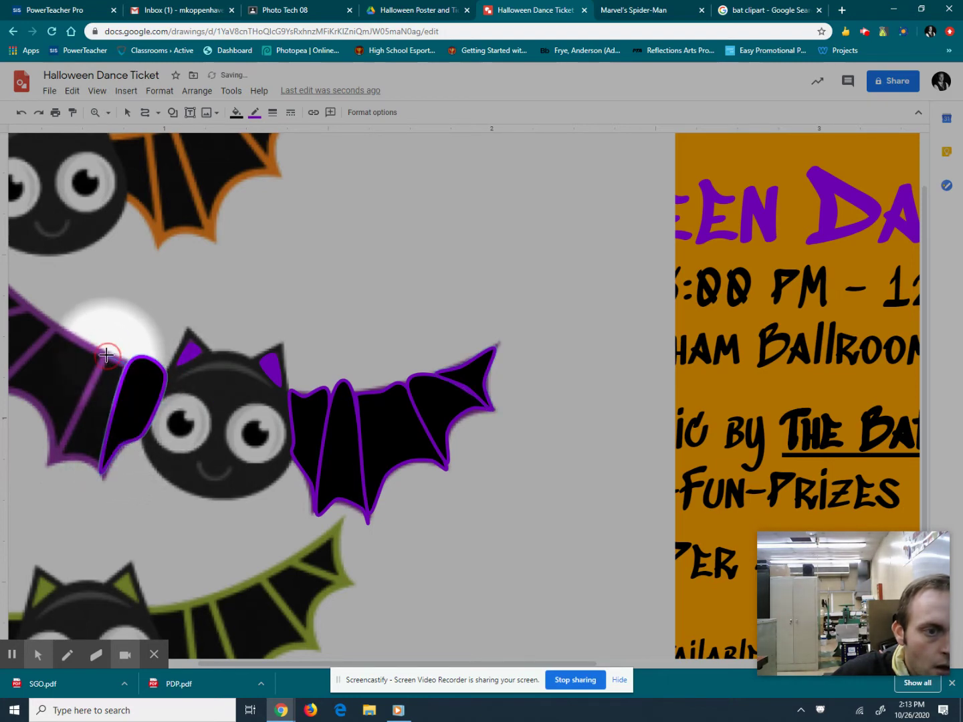
drag(86, 391, 58, 451)
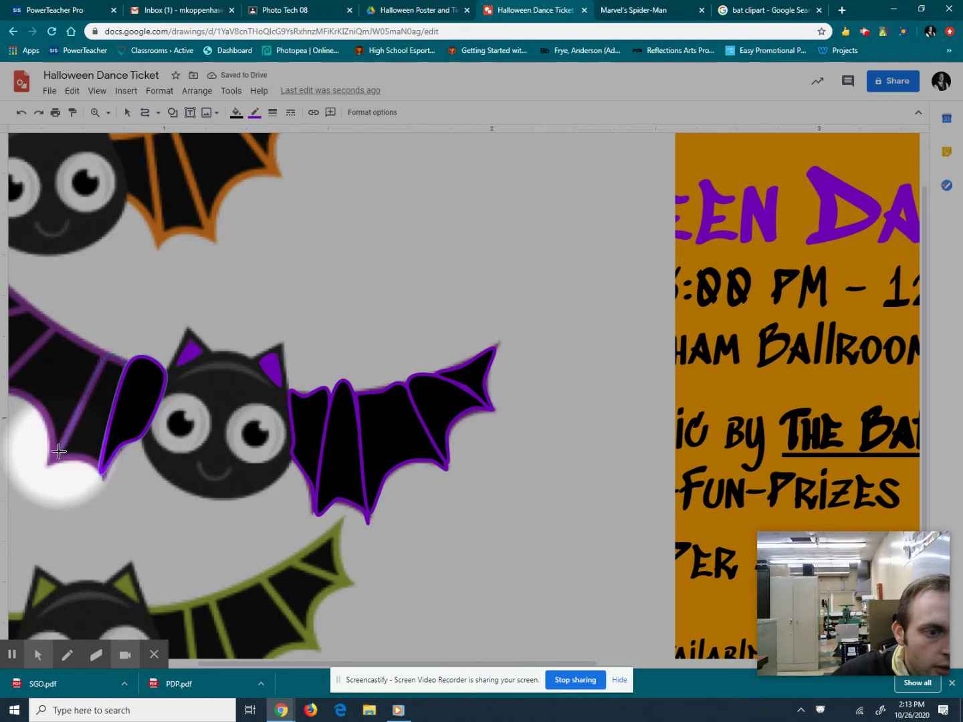
click(70, 456)
drag(91, 459, 101, 472)
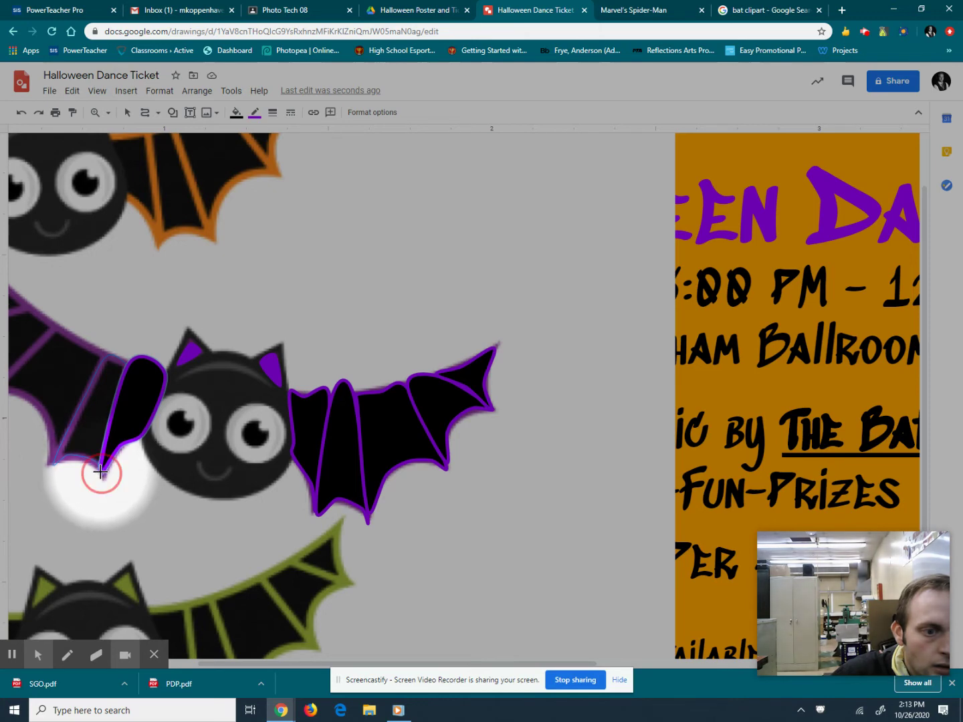
click(100, 472)
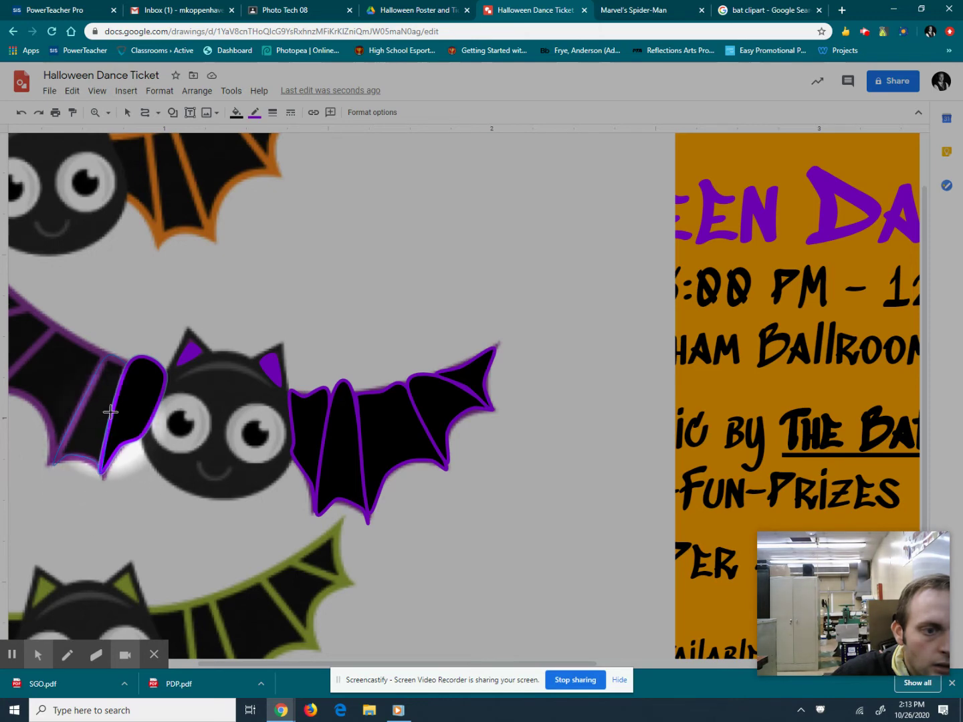
click(126, 363)
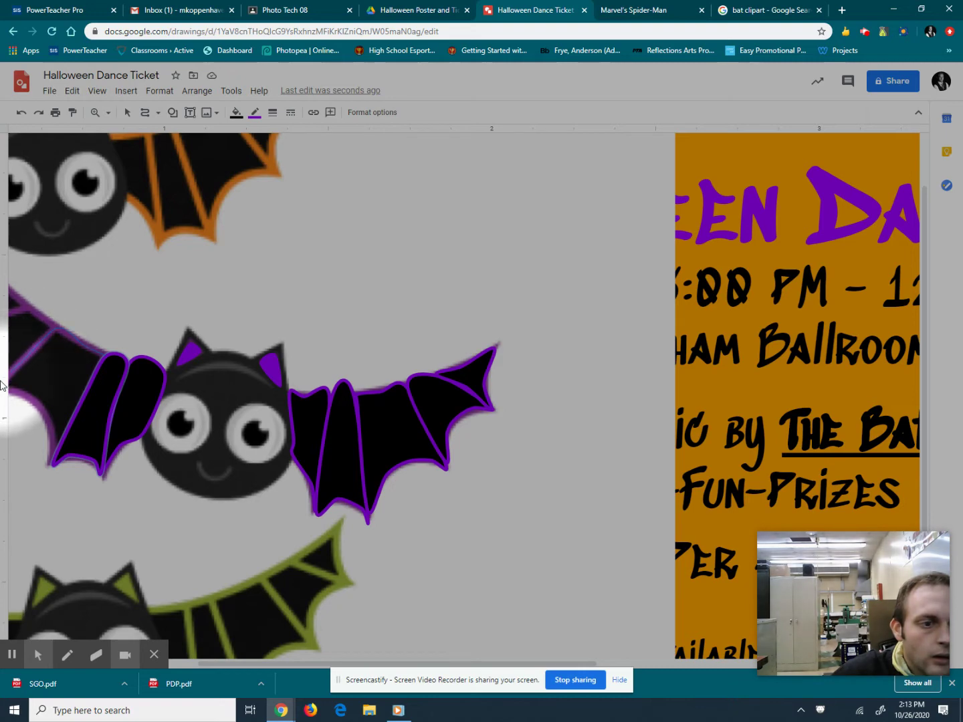
Trace the next left-wing panel down to its tip.
scroll(14, 383, down, 1)
scroll(19, 384, up, 2)
click(18, 384)
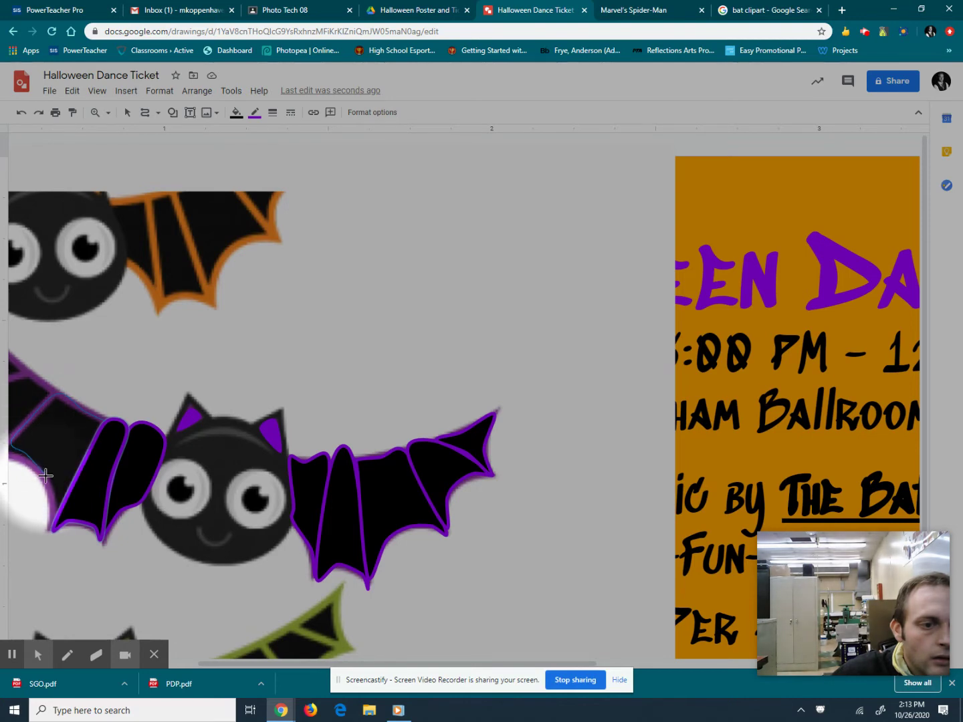
click(48, 531)
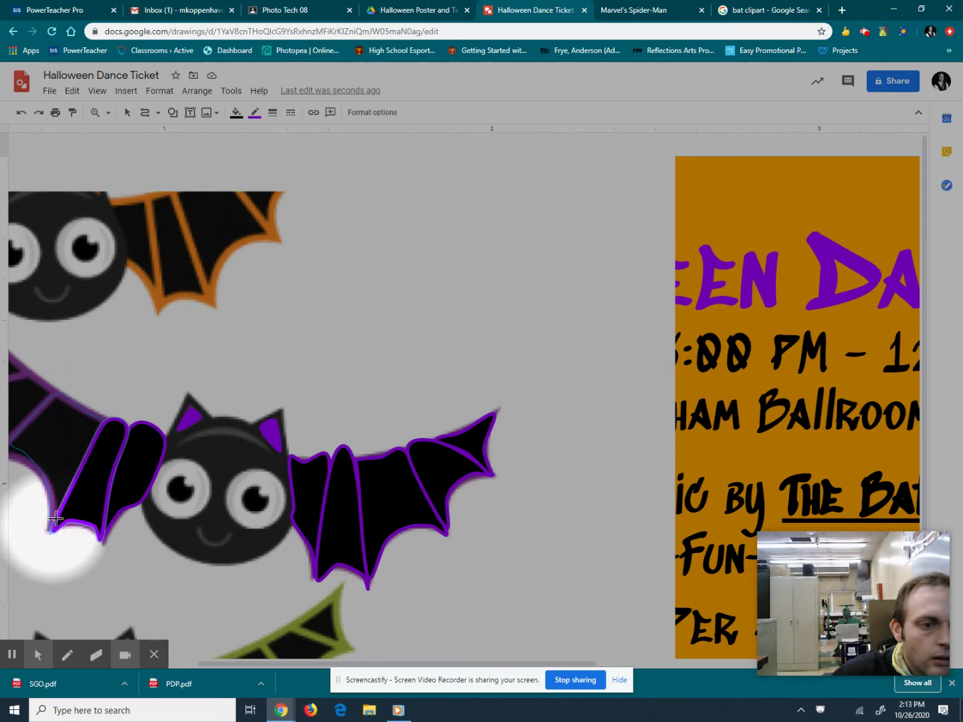
click(104, 420)
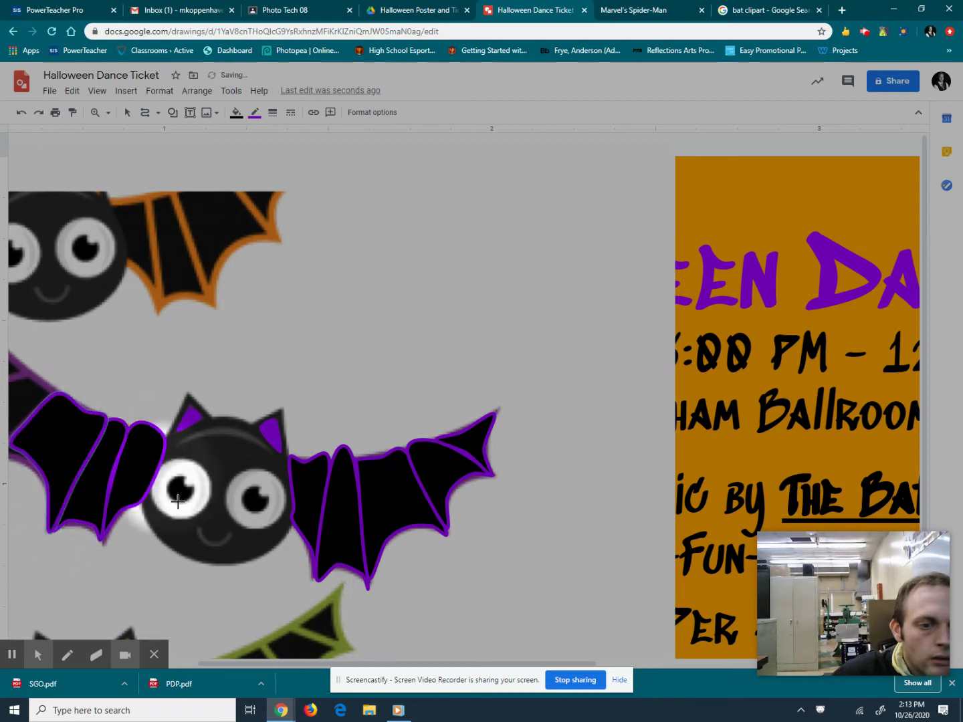
click(235, 665)
drag(235, 665, 148, 664)
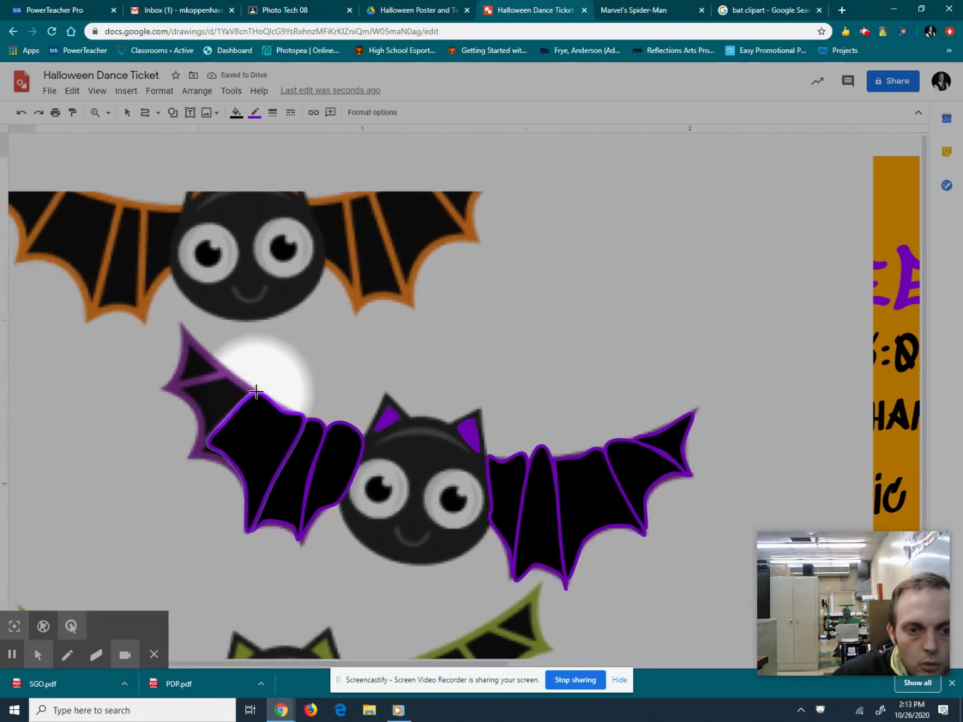
Outline the outermost left-wing panel and the upper left wing tip.
click(230, 371)
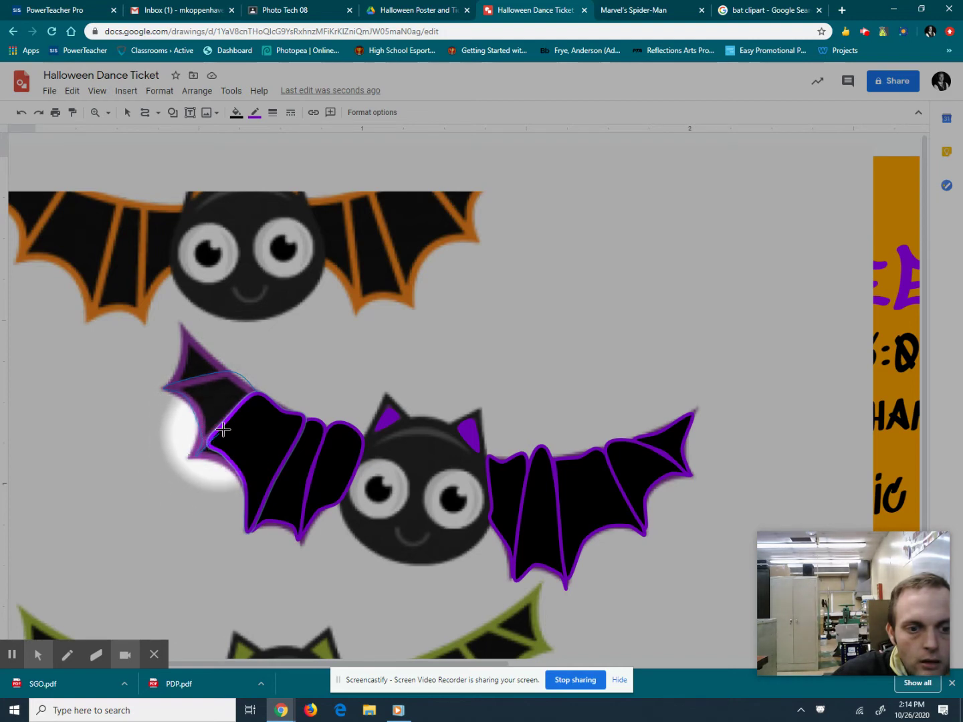
click(218, 434)
double_click(254, 391)
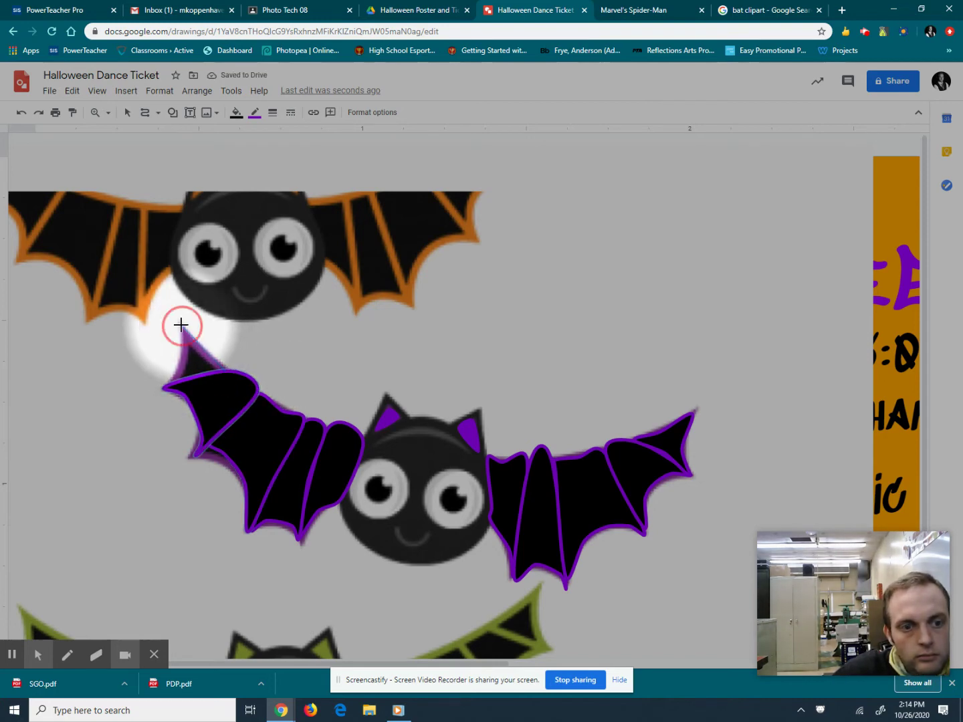
click(168, 386)
click(224, 370)
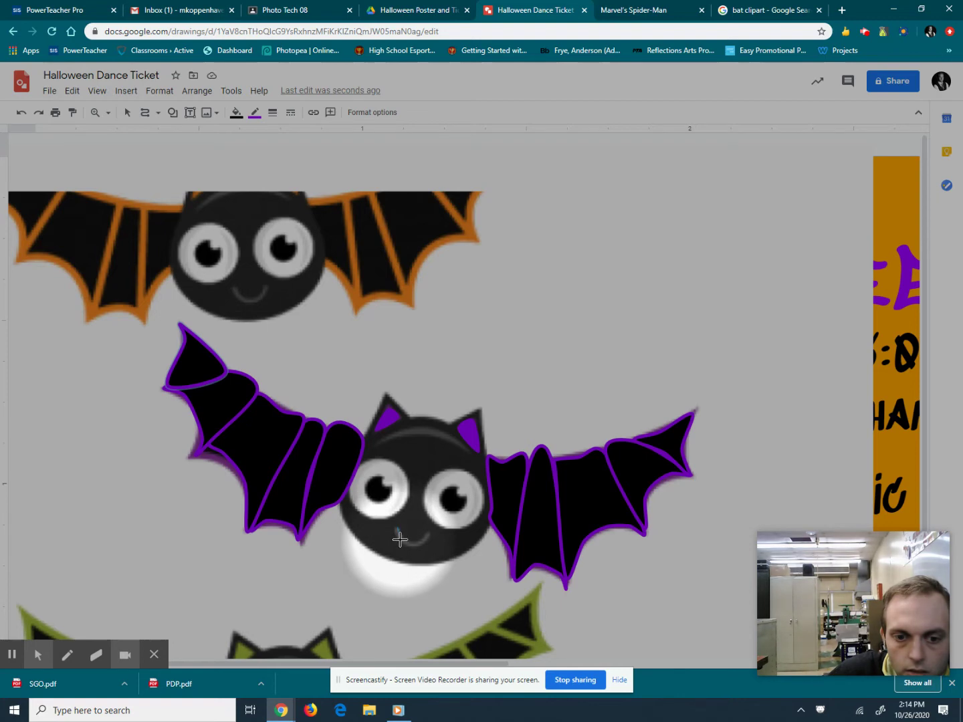
Scribble a curved smile on the bat's mouth with a transparent fill.
mouse_move(415, 542)
mouse_down()
mouse_move(448, 534)
mouse_move(403, 529)
mouse_move(406, 517)
mouse_move(426, 538)
mouse_up()
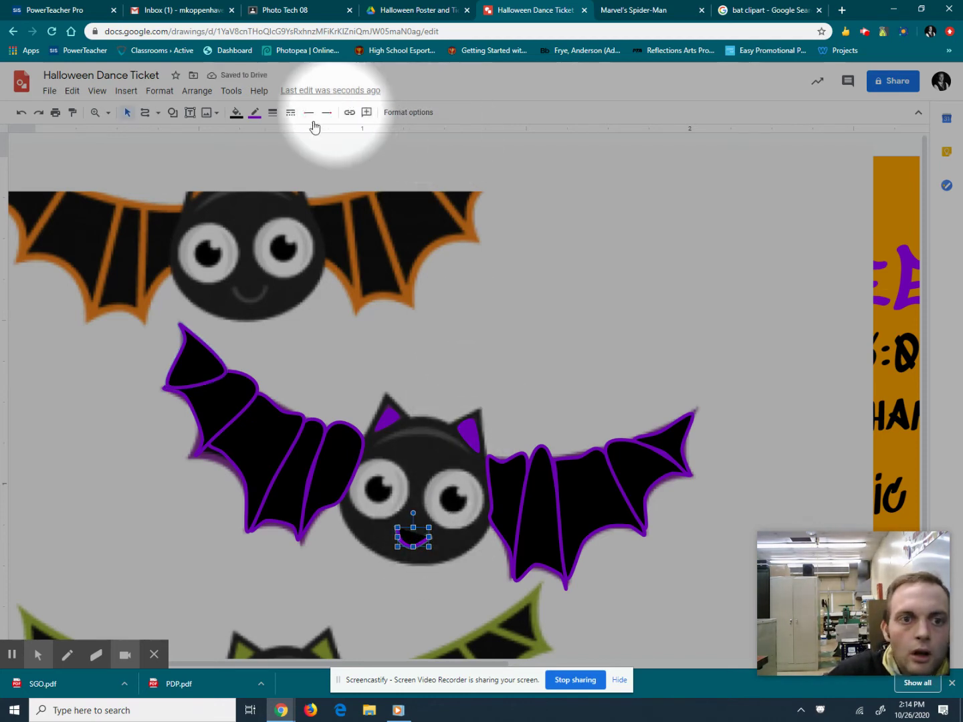
click(240, 114)
click(255, 158)
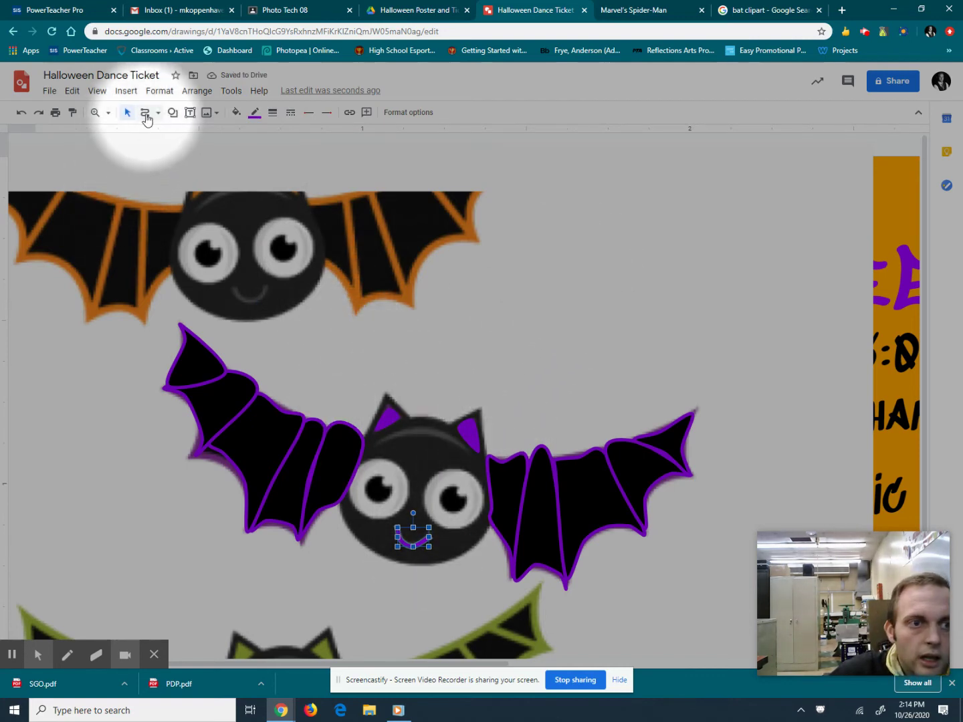
click(145, 113)
click(172, 112)
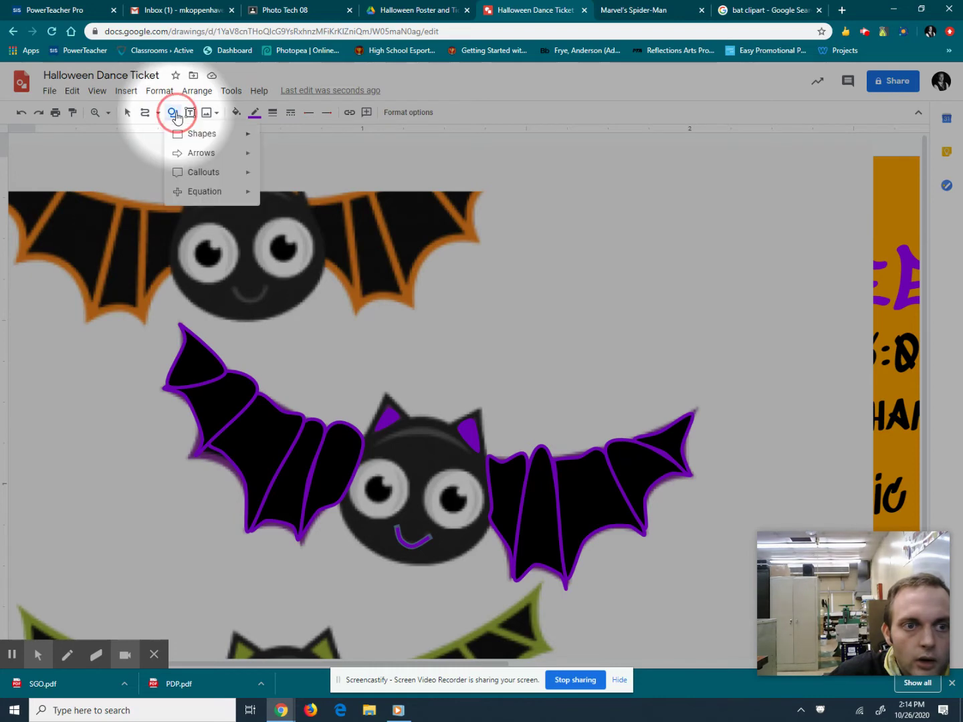
Draw a borderless white circle over the bat's left eye.
mouse_move(195, 134)
click(269, 161)
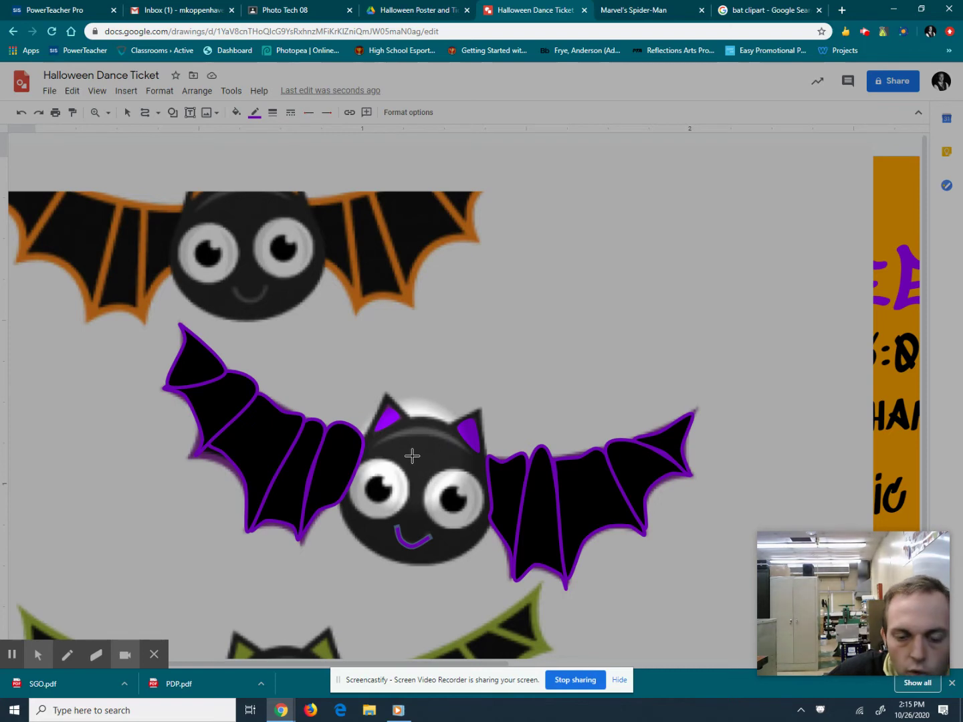
mouse_move(413, 457)
mouse_down()
mouse_move(370, 476)
mouse_move(365, 498)
mouse_move(351, 507)
mouse_up()
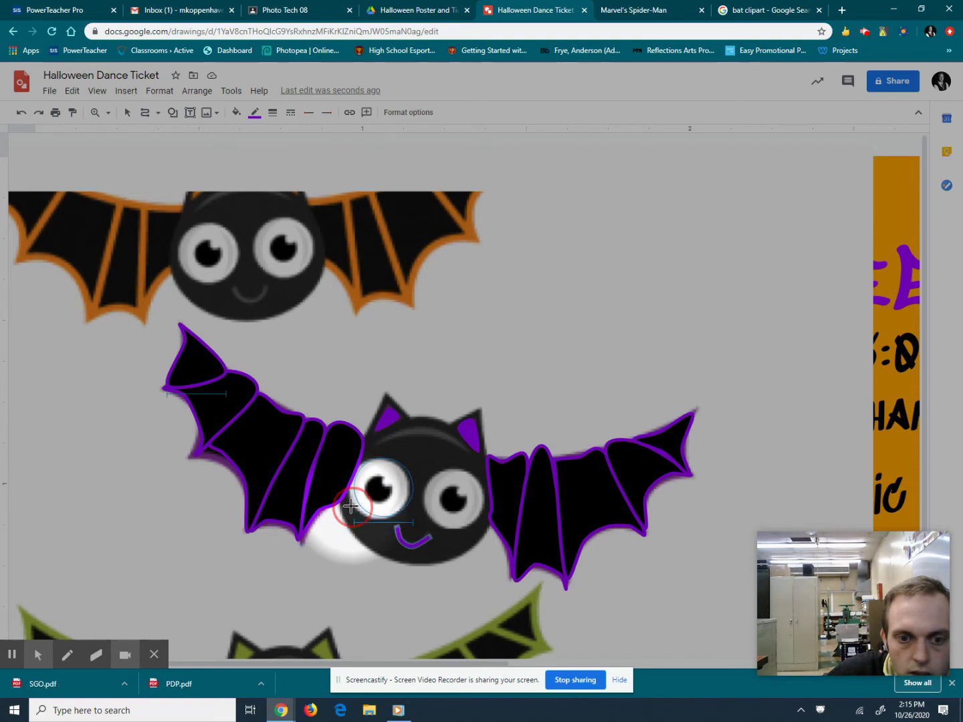
drag(351, 507, 352, 515)
click(257, 115)
click(264, 135)
click(236, 112)
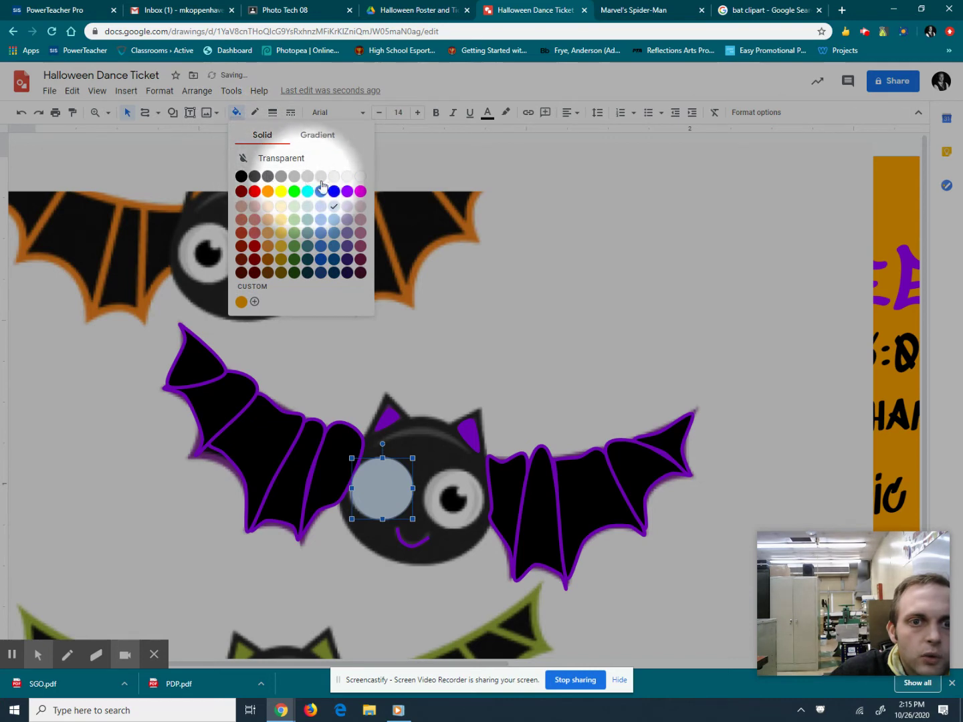
click(360, 177)
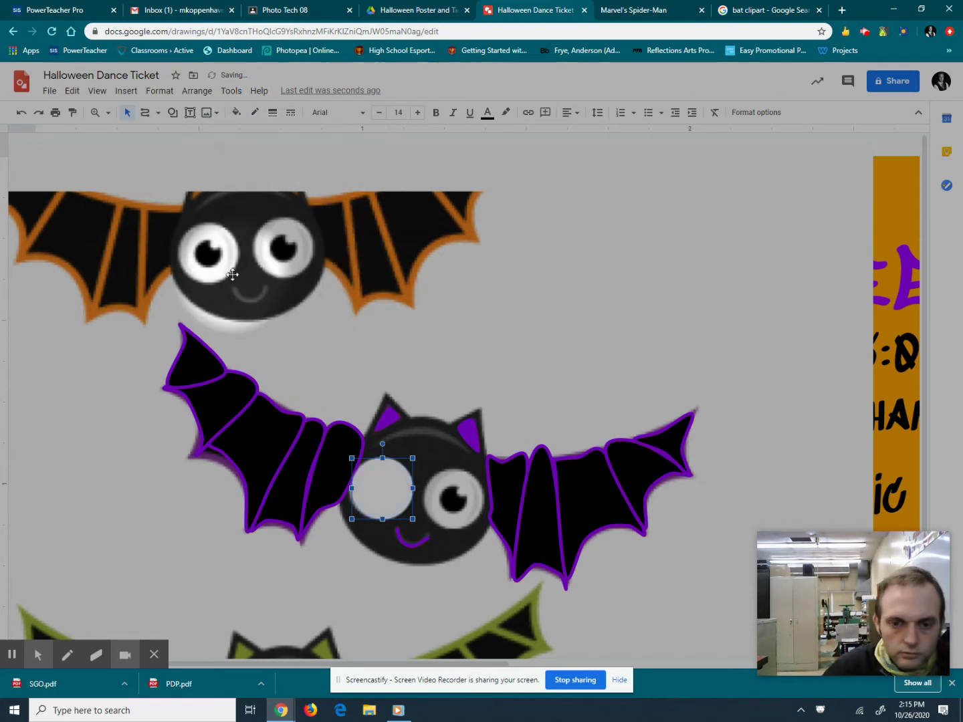
Duplicate the white eye circle and move the copy onto the right eye.
key(ctrl+d)
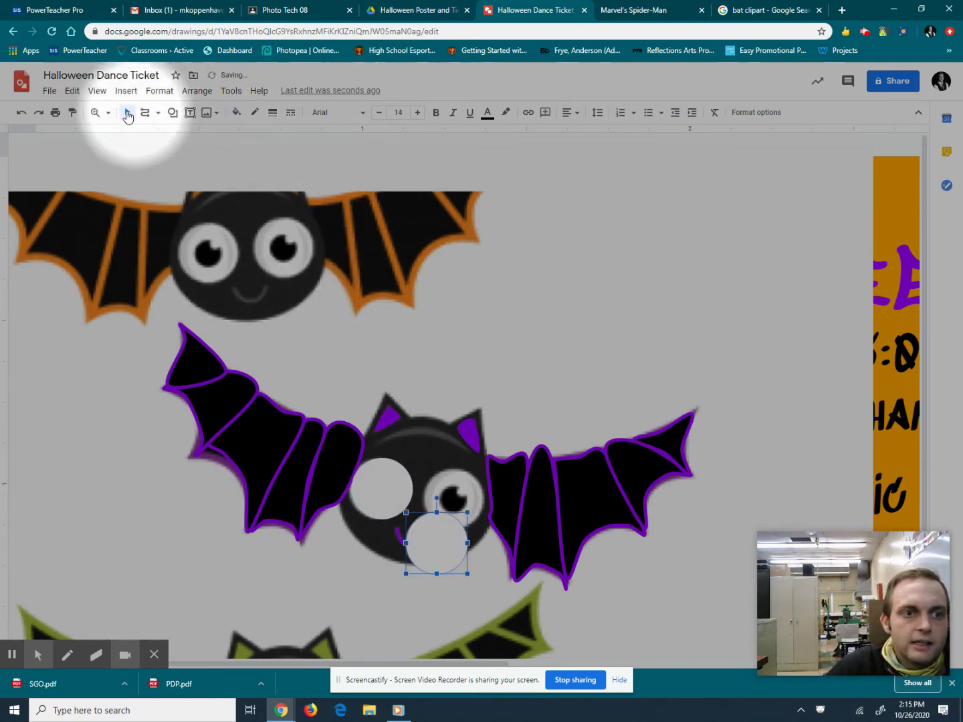
key(Escape)
drag(456, 557, 492, 304)
click(198, 225)
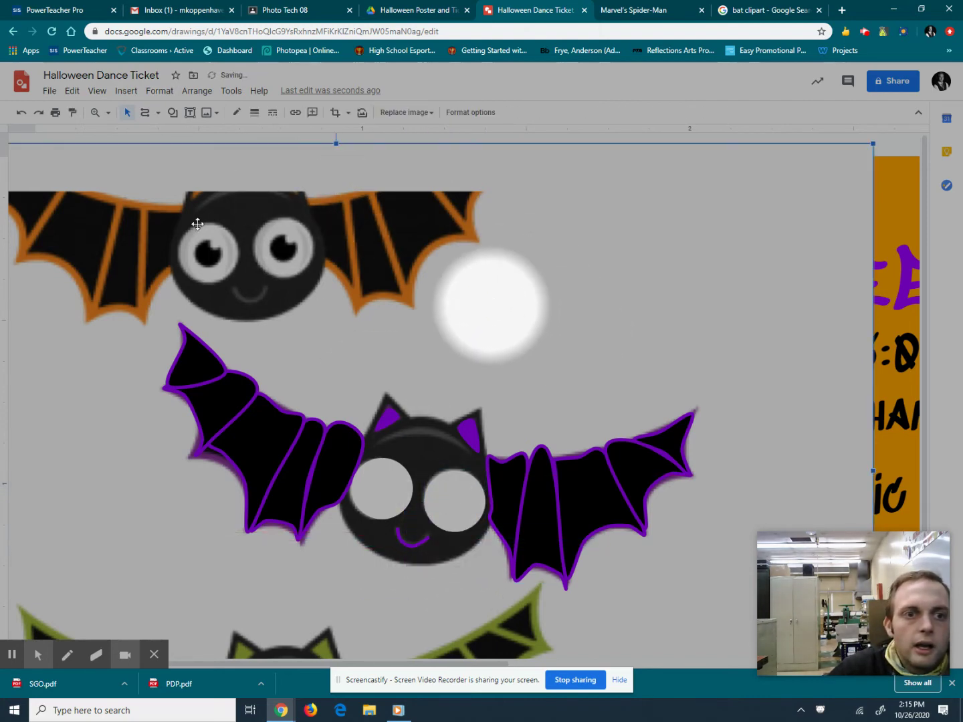
Draw a small black-filled pupil circle and position it inside the eye.
click(172, 113)
mouse_move(189, 136)
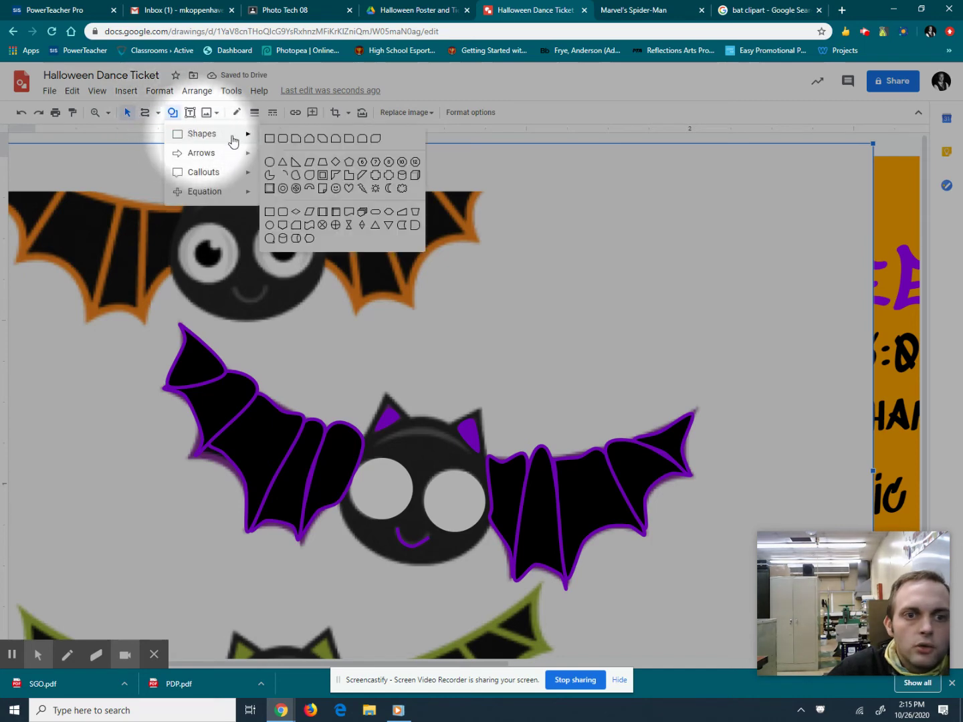
click(270, 156)
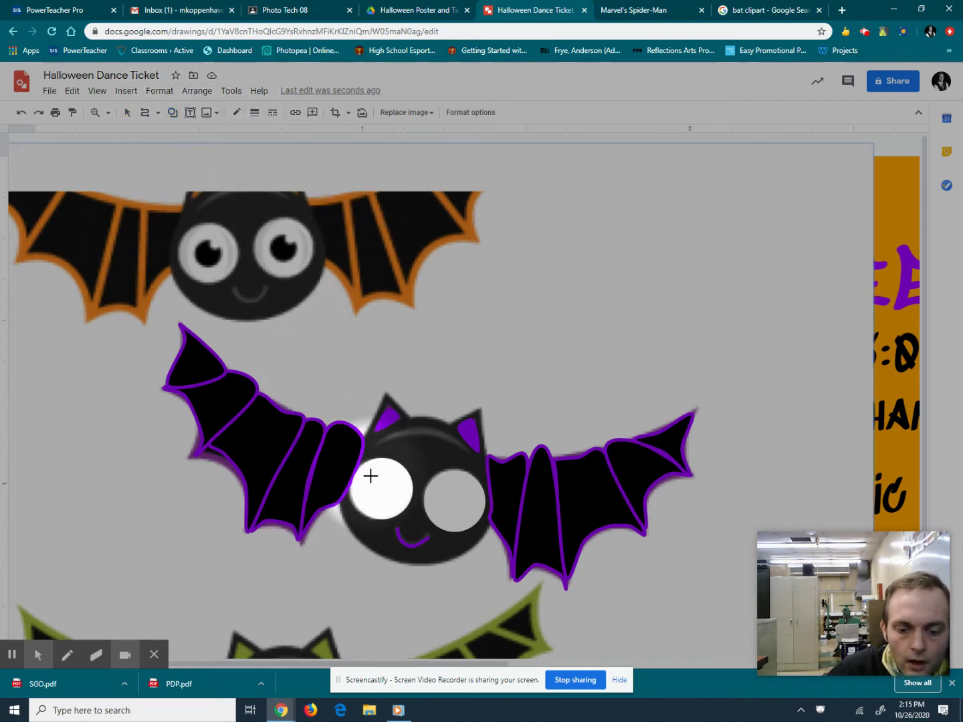
drag(376, 481, 397, 503)
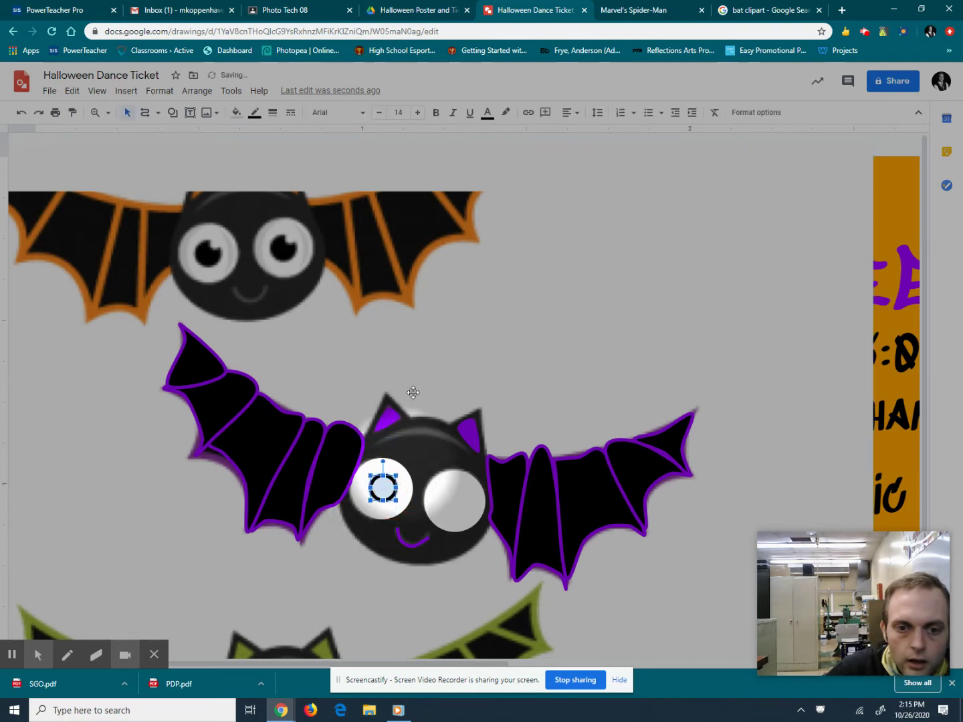
click(237, 112)
click(284, 154)
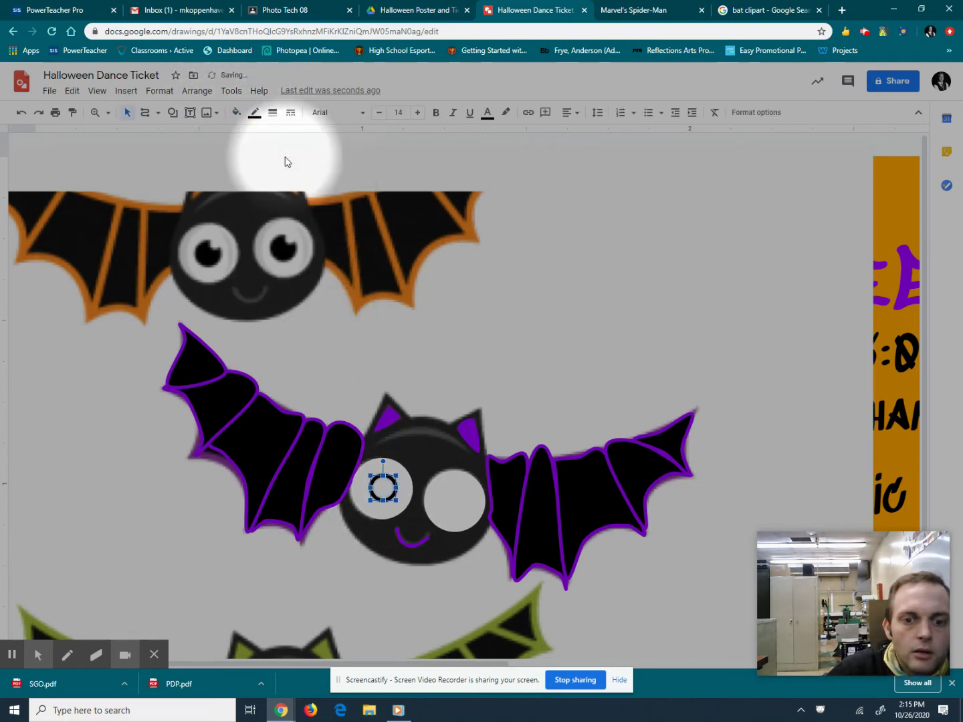
click(237, 111)
click(241, 175)
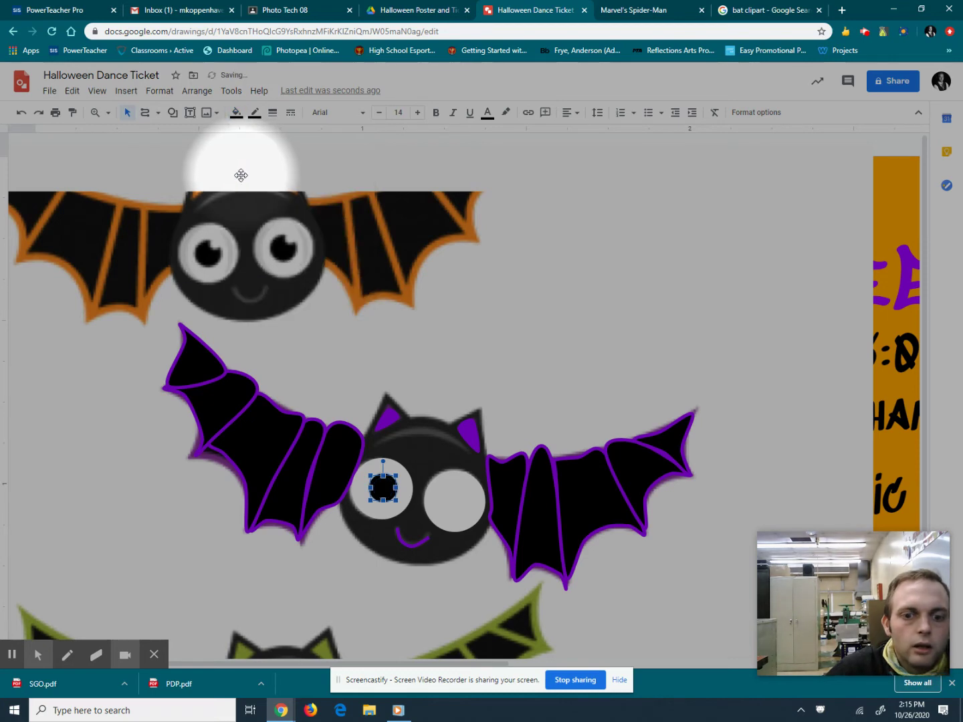
drag(382, 488, 450, 331)
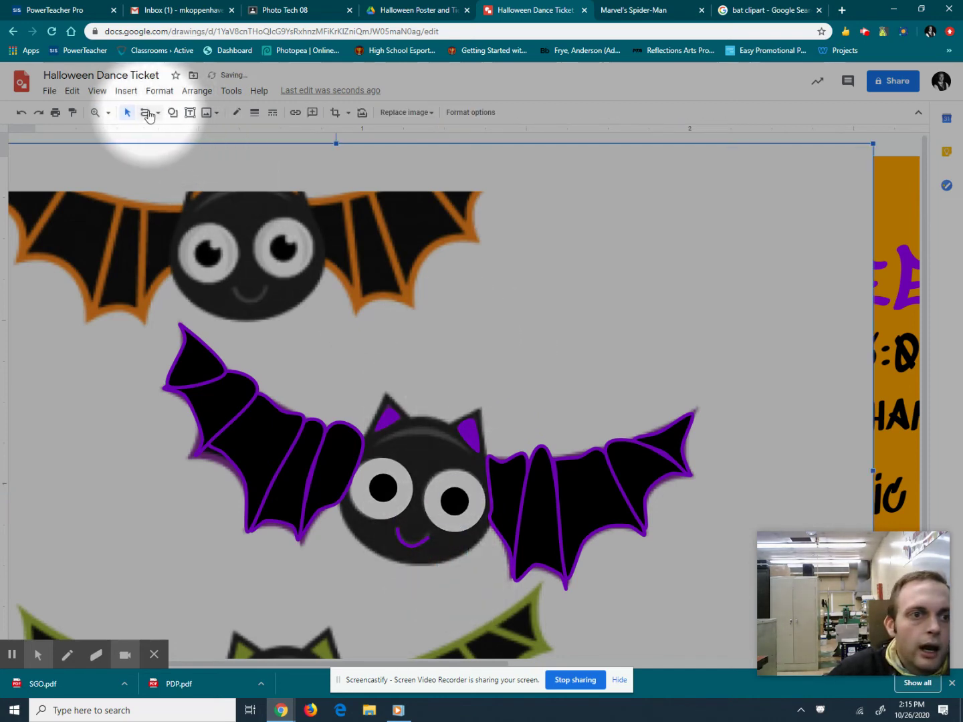
Add tiny borderless highlights on the left and right pupils.
click(171, 113)
mouse_move(187, 133)
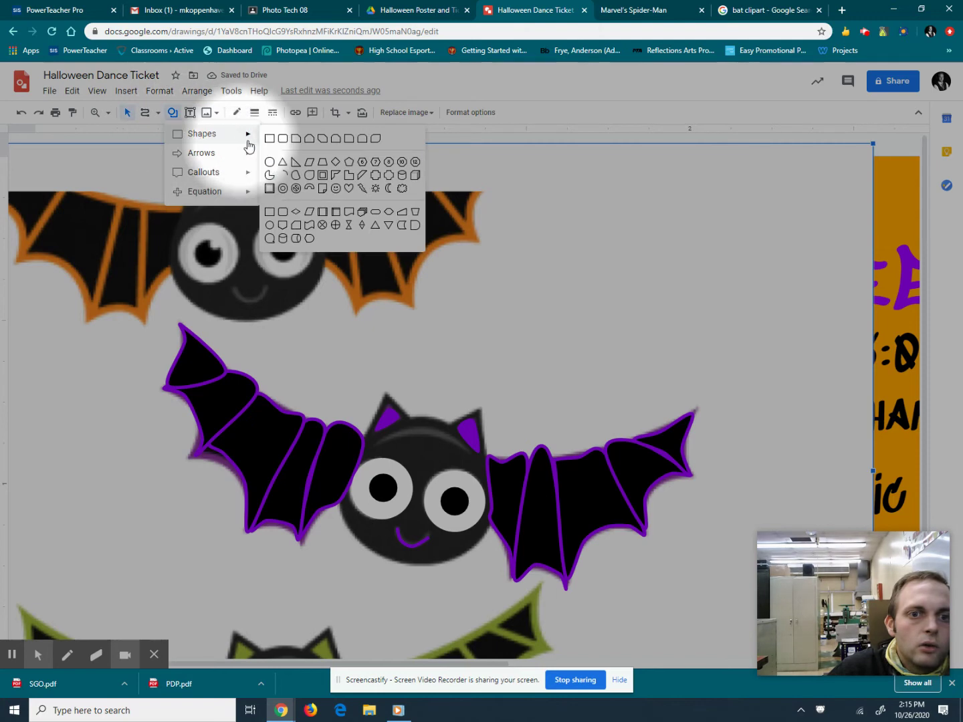
click(274, 162)
drag(361, 378, 391, 466)
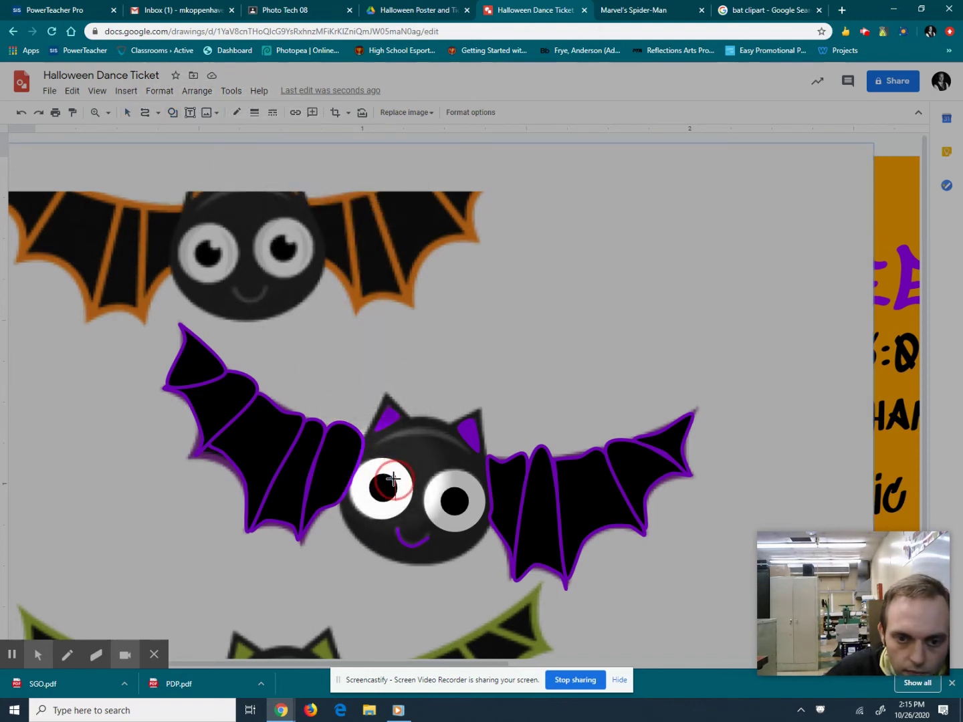
click(394, 480)
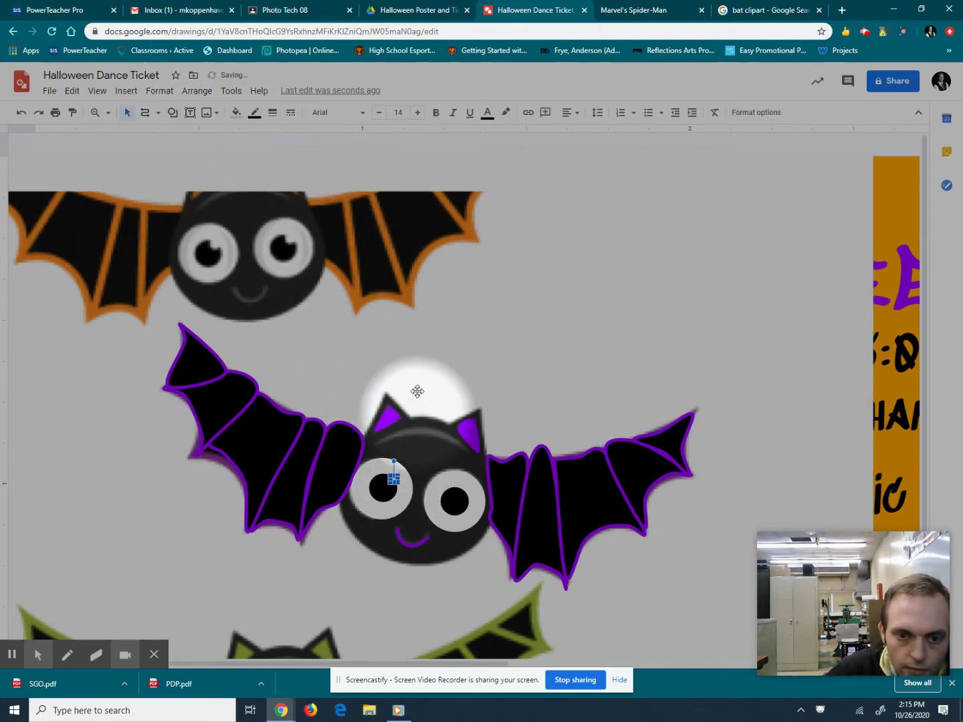
click(236, 112)
click(256, 117)
click(259, 112)
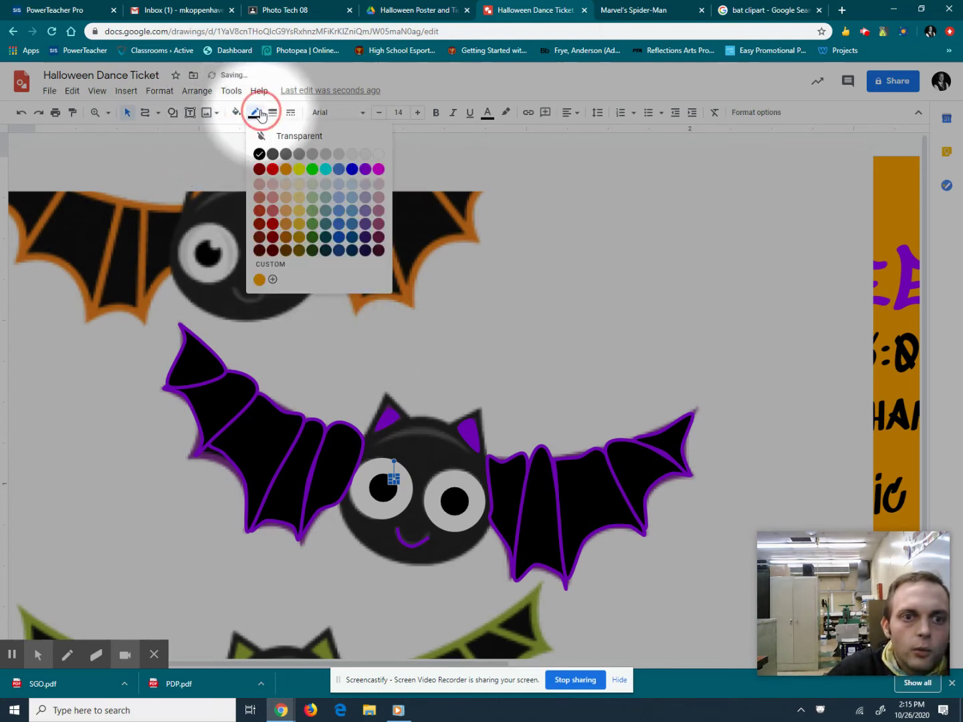
click(279, 136)
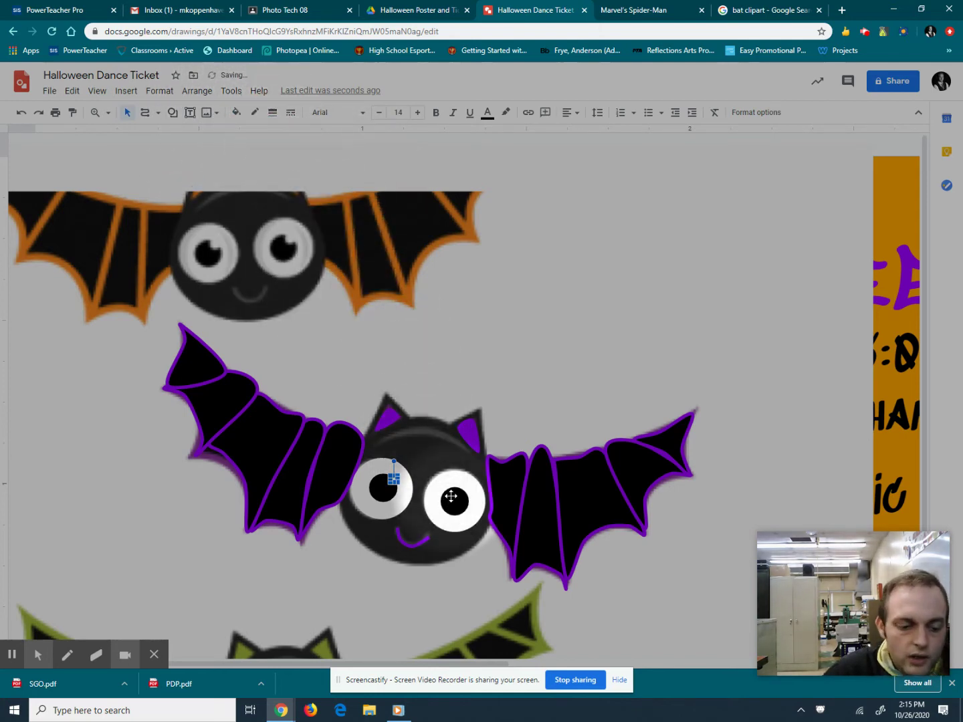
mouse_move(442, 491)
mouse_down()
mouse_move(447, 565)
mouse_move(515, 542)
mouse_move(559, 559)
mouse_move(519, 555)
mouse_move(449, 507)
mouse_up()
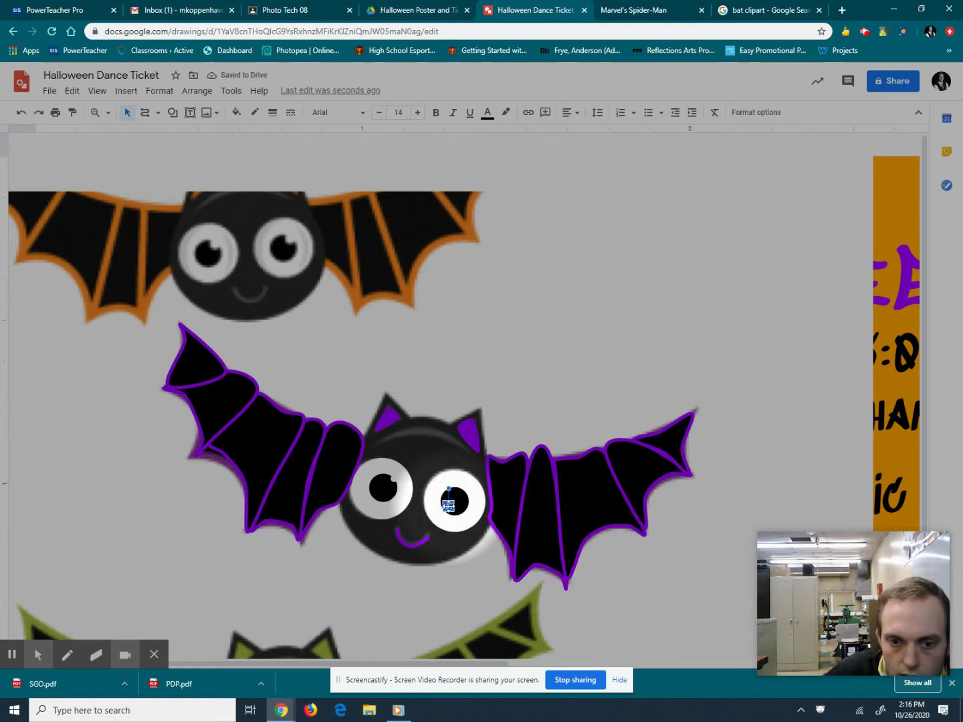
mouse_move(457, 502)
mouse_down()
mouse_move(499, 585)
mouse_move(468, 508)
mouse_move(515, 491)
mouse_move(511, 375)
mouse_move(474, 435)
mouse_move(464, 493)
mouse_up()
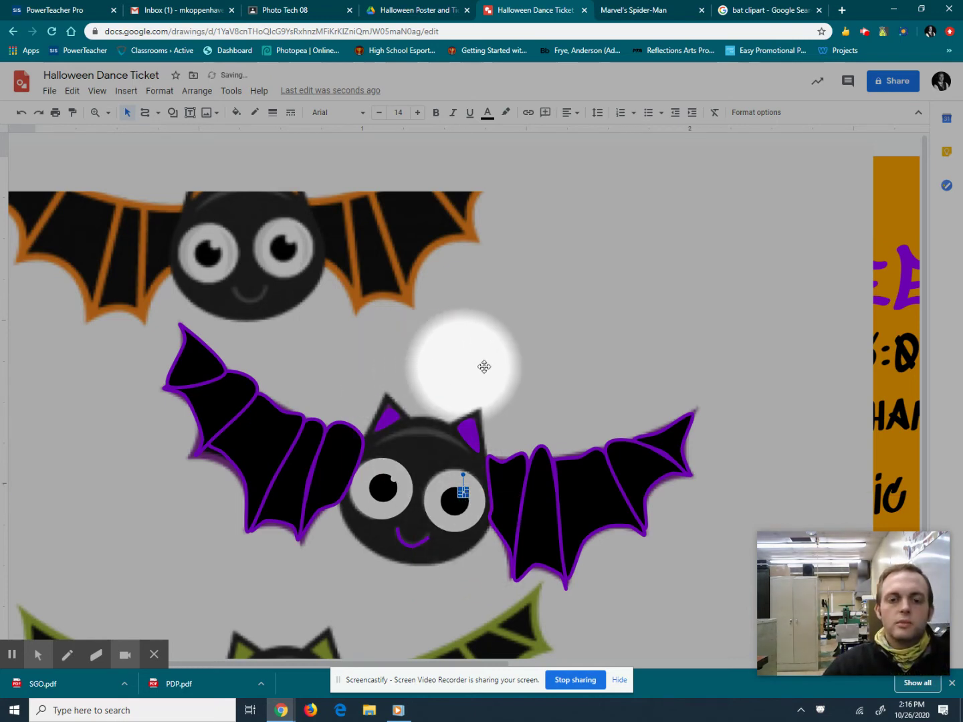
click(621, 322)
Delete the reference bat clipart and send the orange background behind the bat's head.
key(Delete)
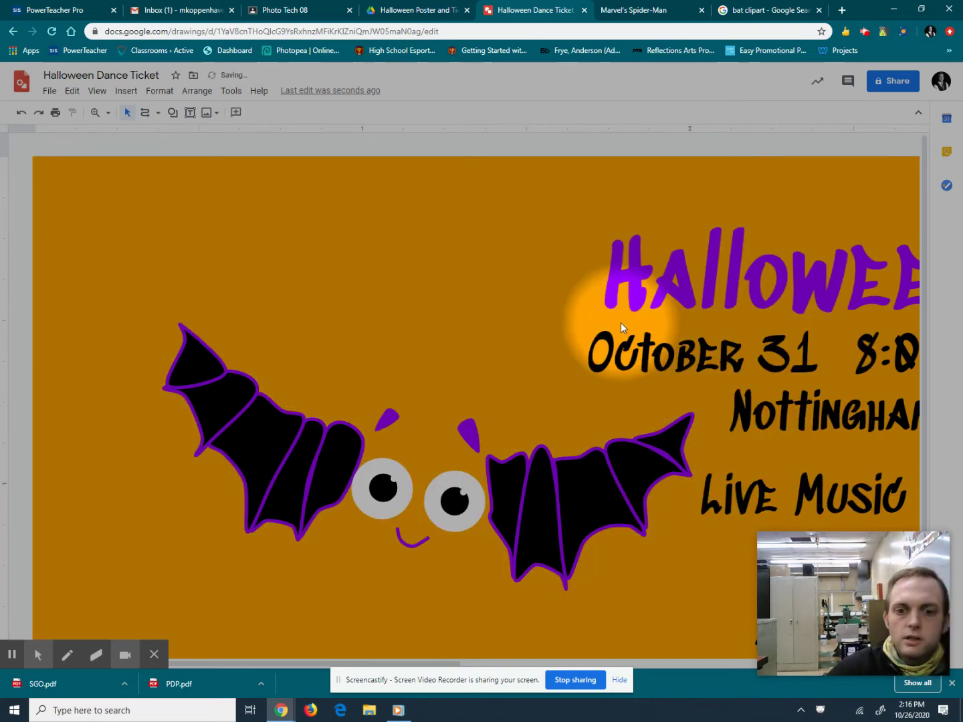
drag(510, 480, 440, 423)
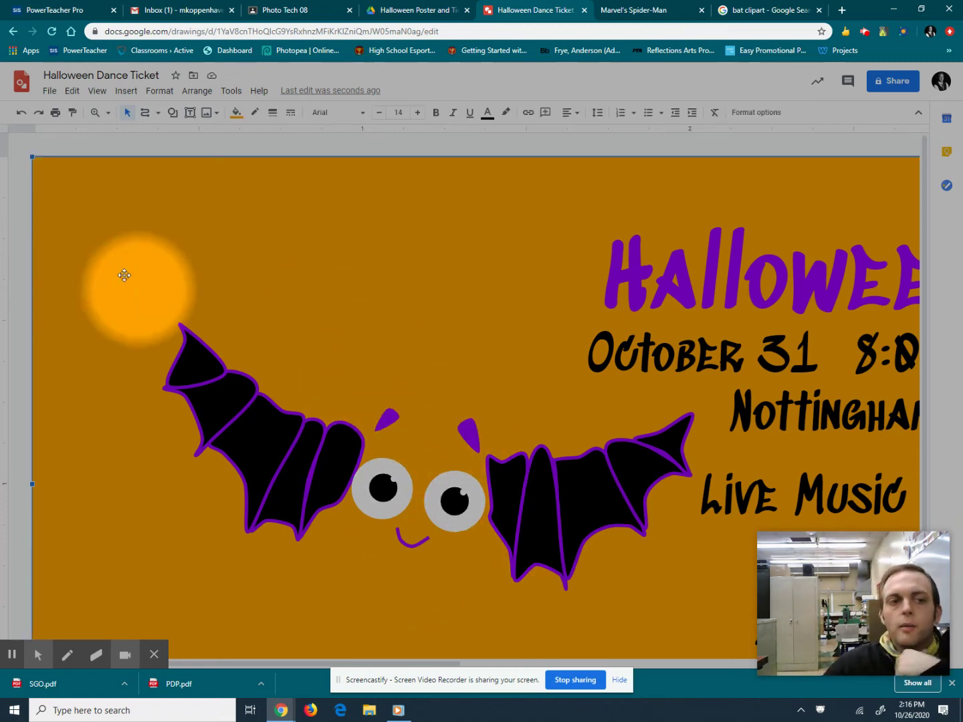
click(60, 236)
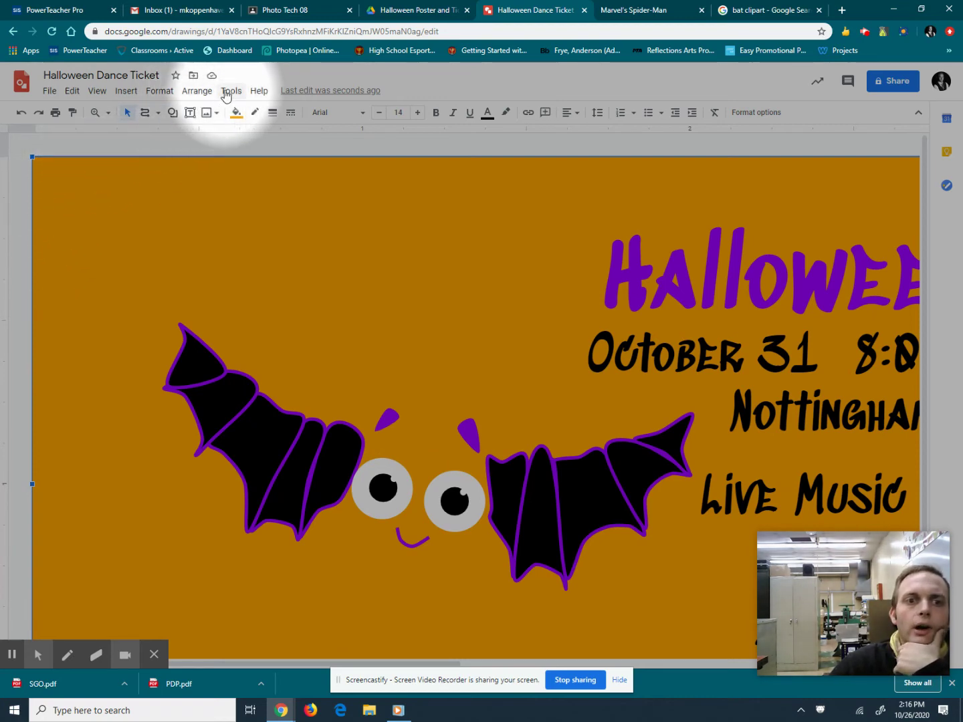
click(197, 91)
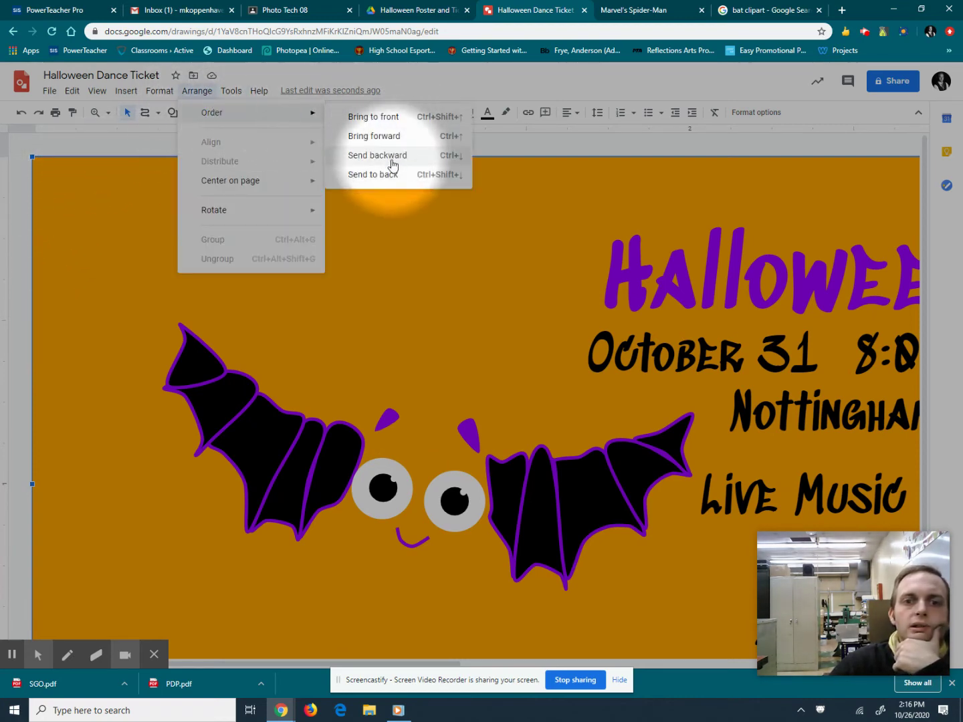
click(384, 172)
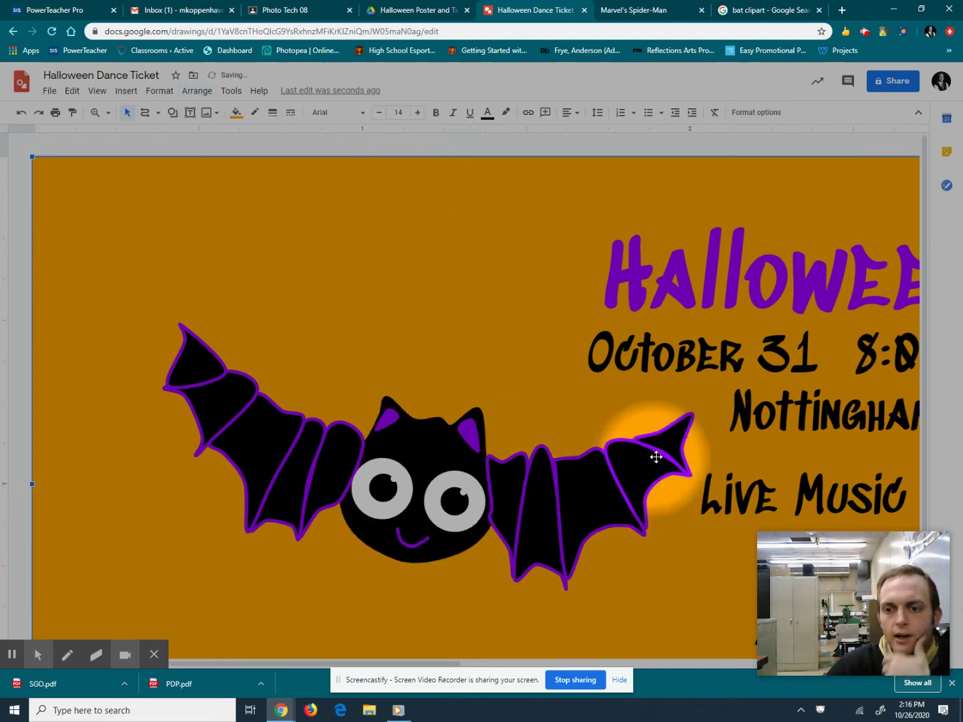
Select all the purple bat's pieces: right wing, head and left wing.
click(667, 438)
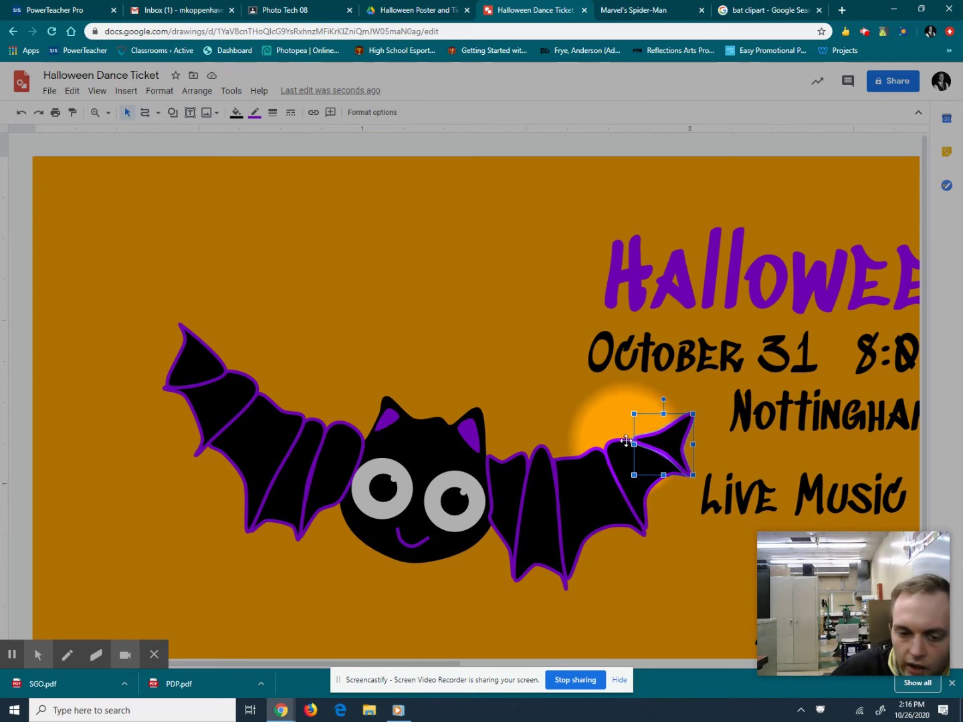
drag(604, 472, 489, 489)
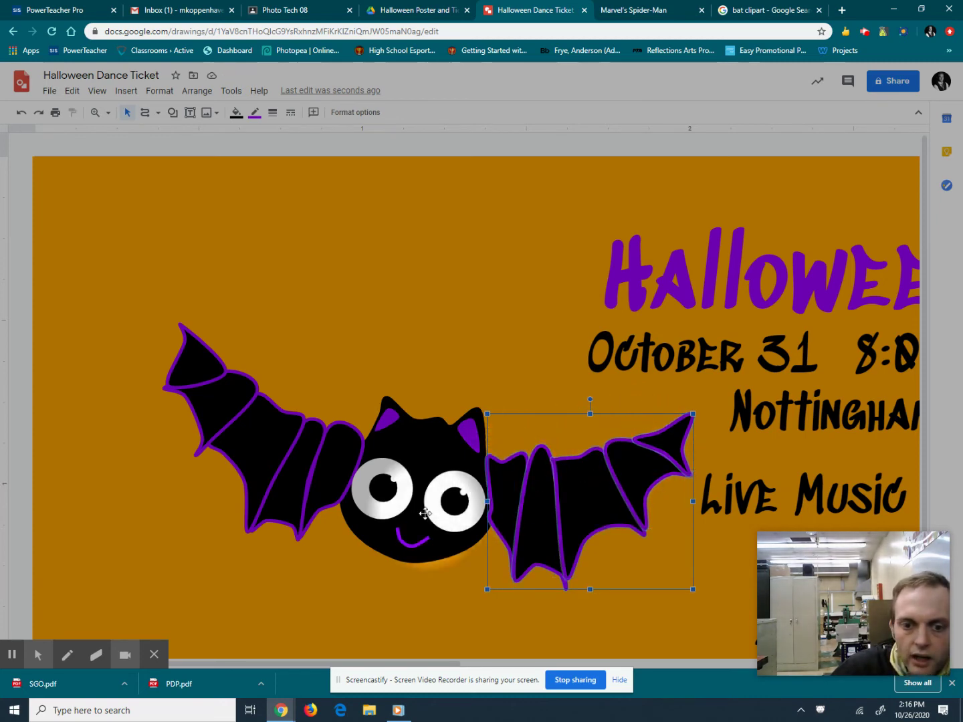
click(389, 533)
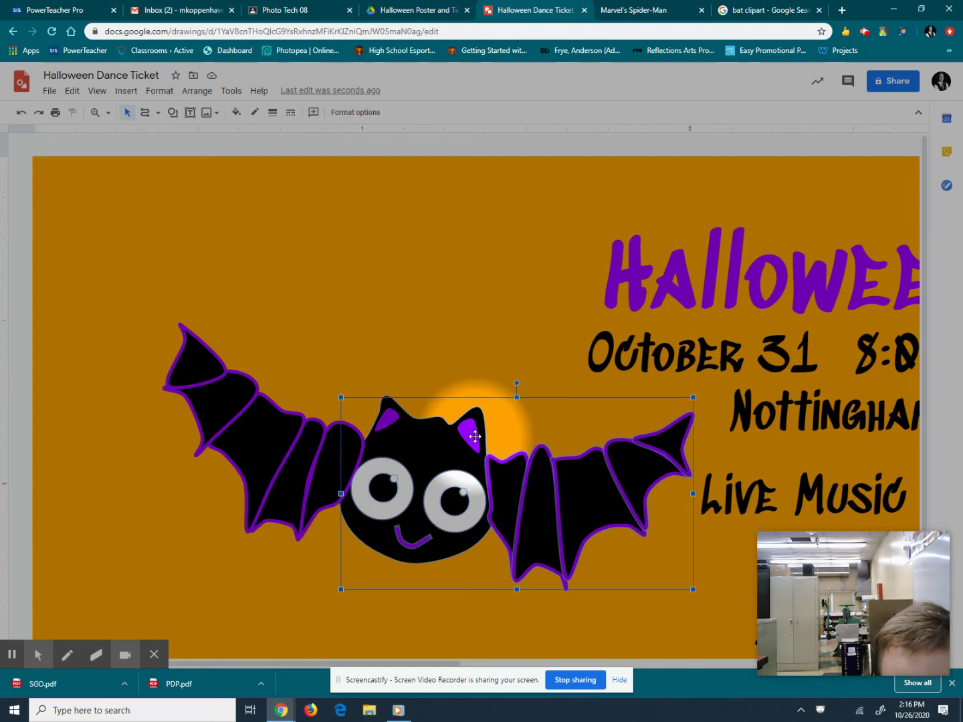
drag(388, 423, 195, 362)
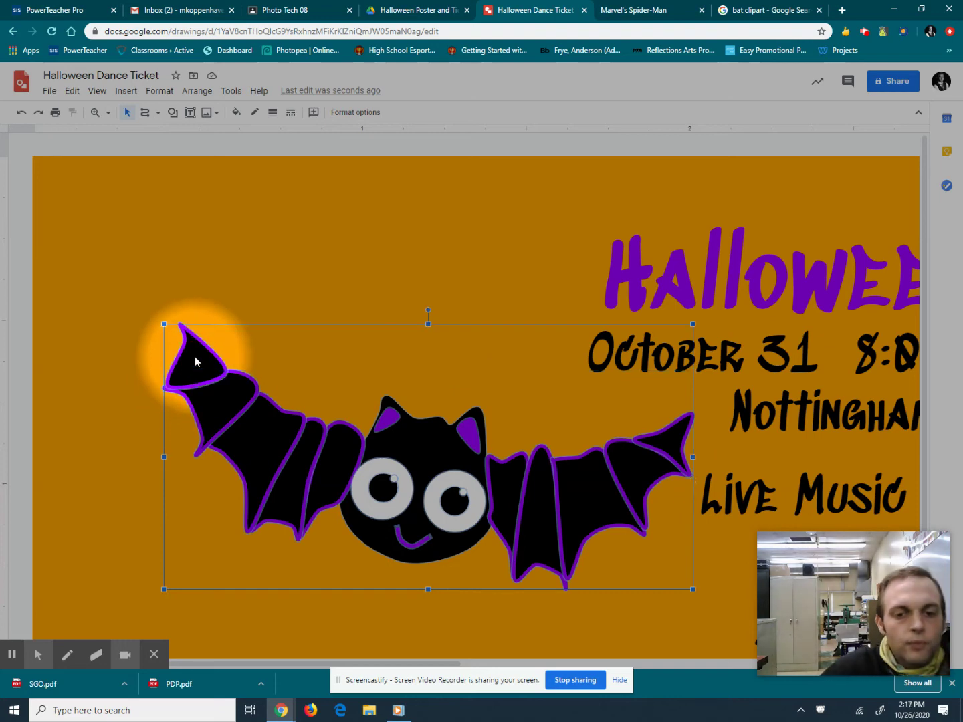
Group the purple bat's pieces and reposition the grouped bat on the ticket.
click(197, 91)
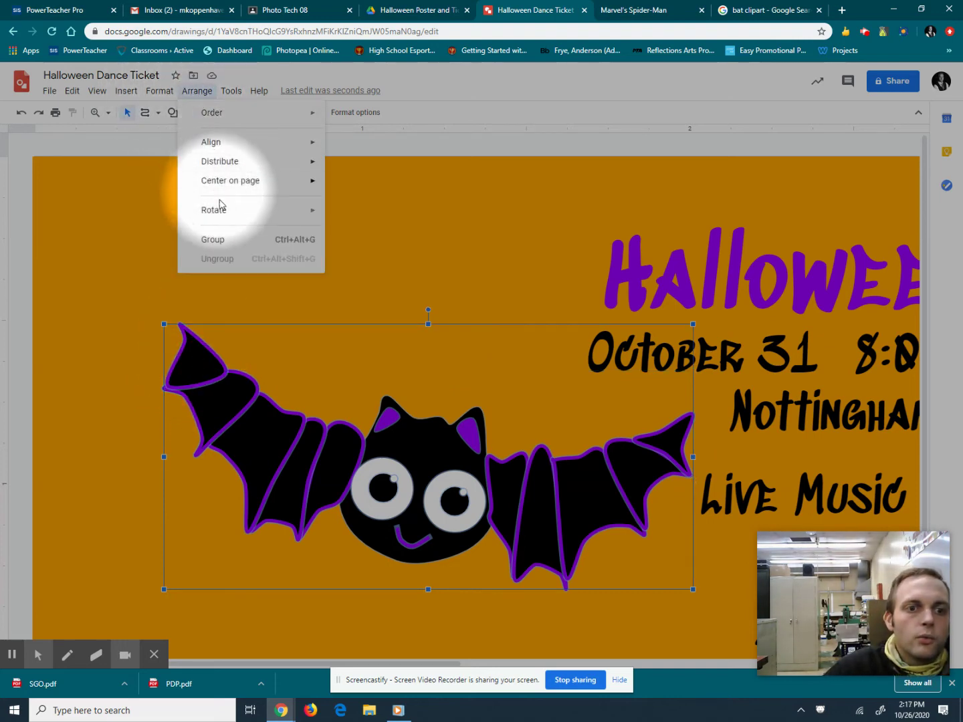
click(217, 241)
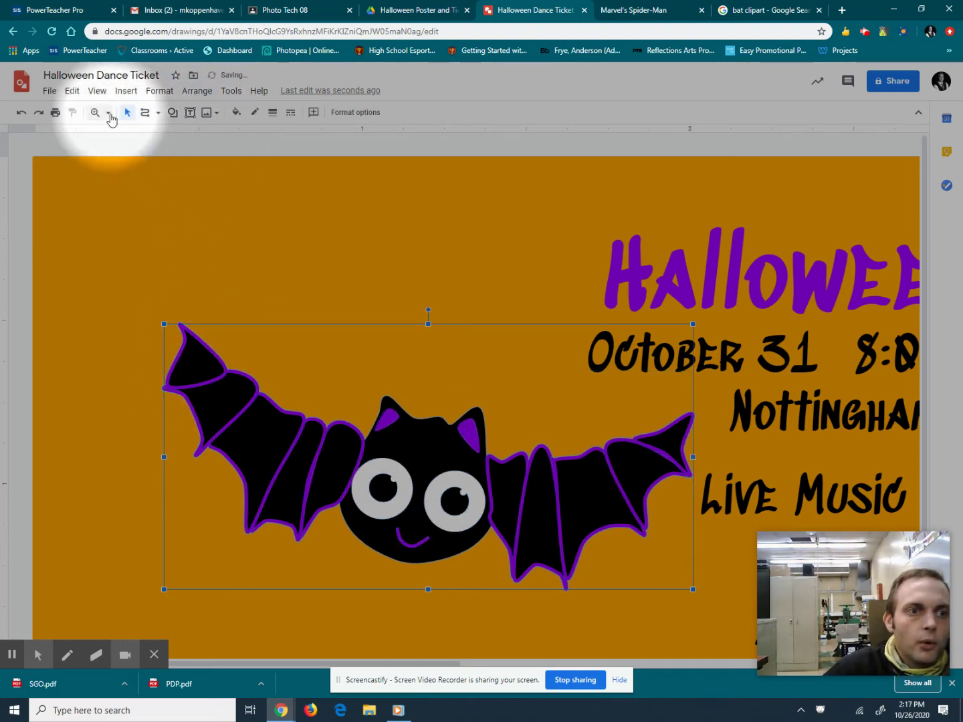
click(109, 113)
click(130, 153)
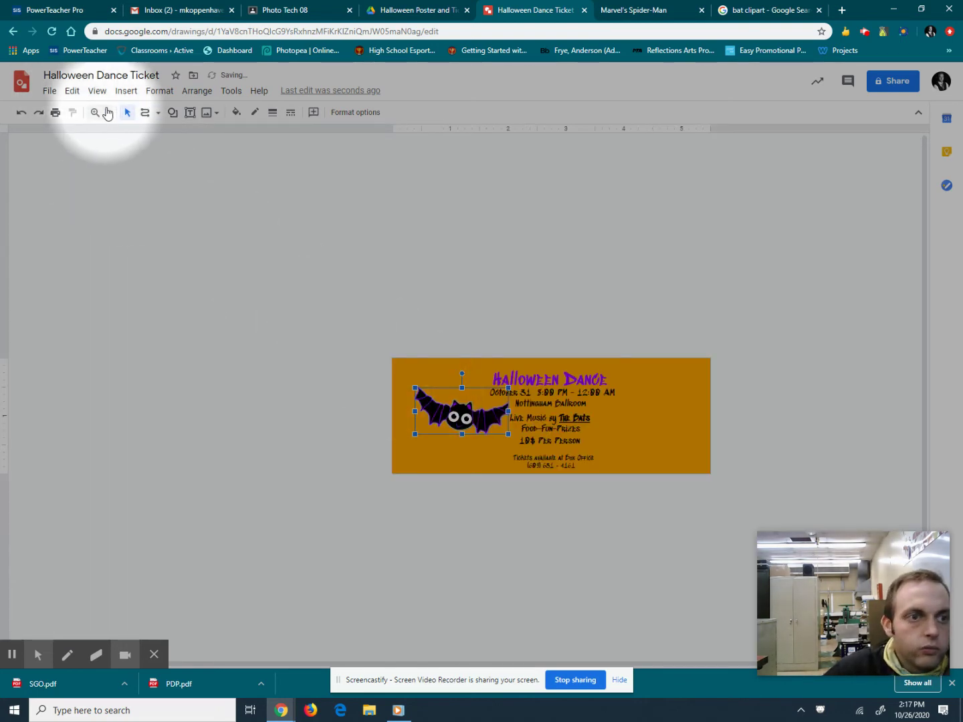
click(107, 113)
click(136, 191)
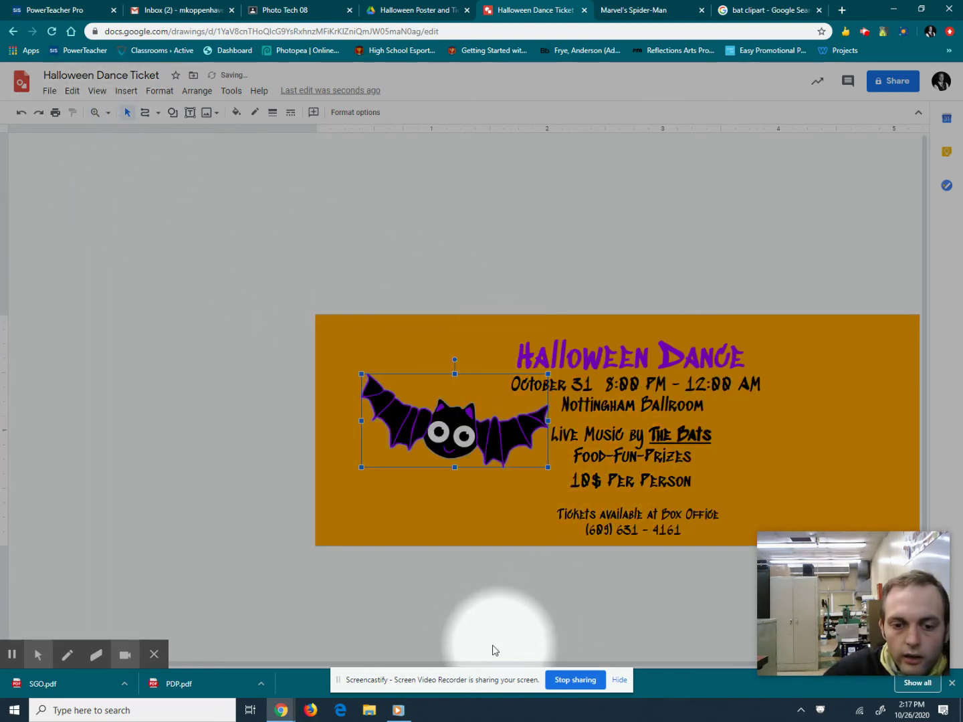
drag(438, 431, 413, 371)
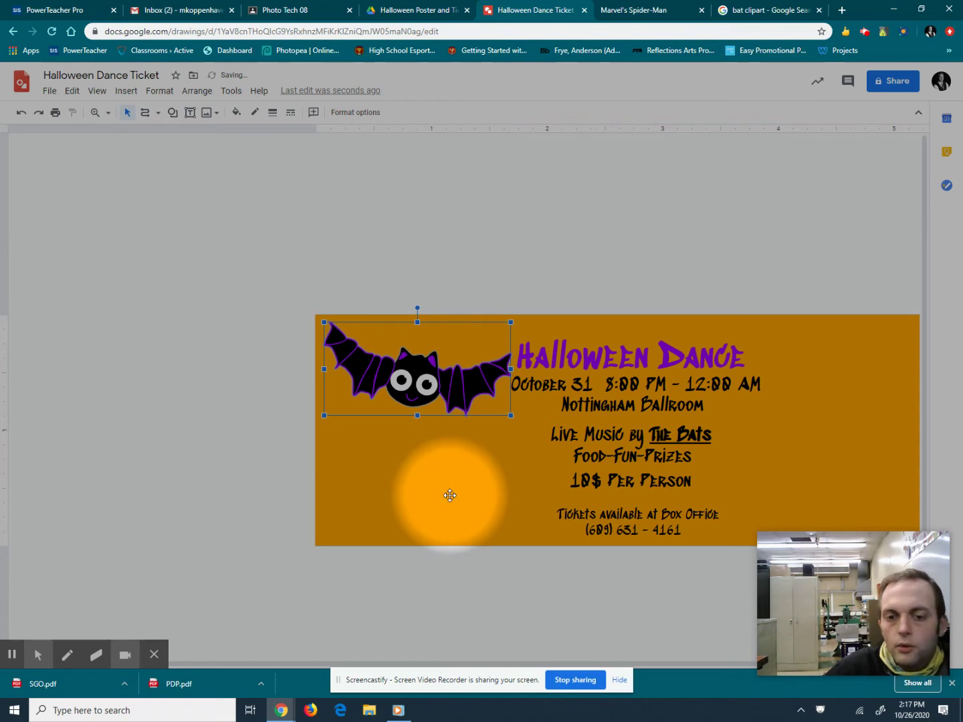
Duplicate the bat, tilt the copy counter-clockwise, move it right and ungroup it.
key(ctrl+d)
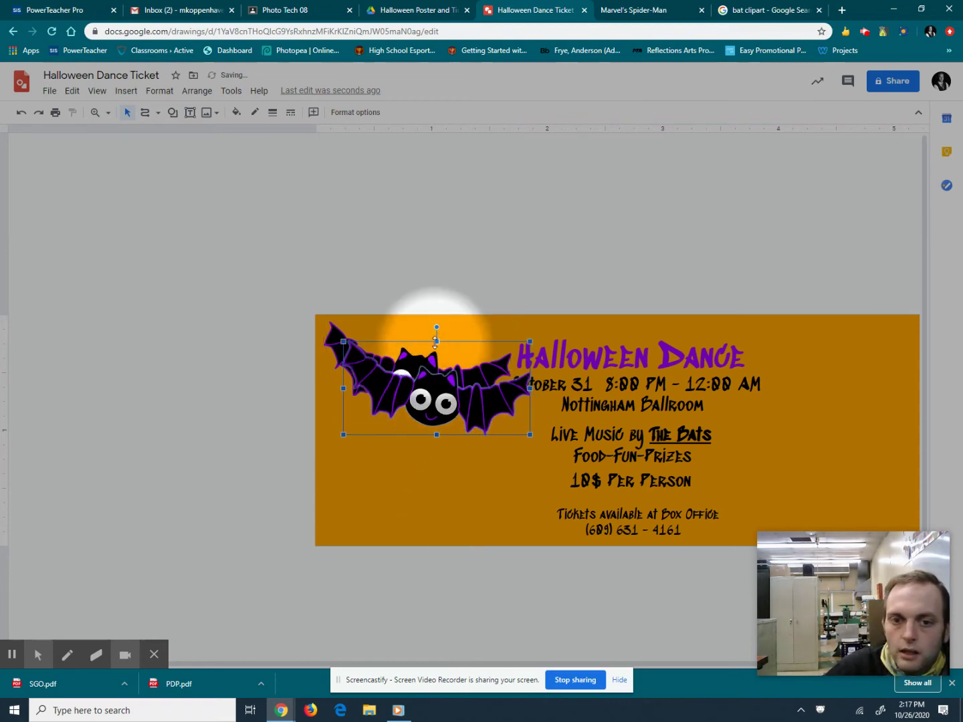
drag(430, 328, 416, 333)
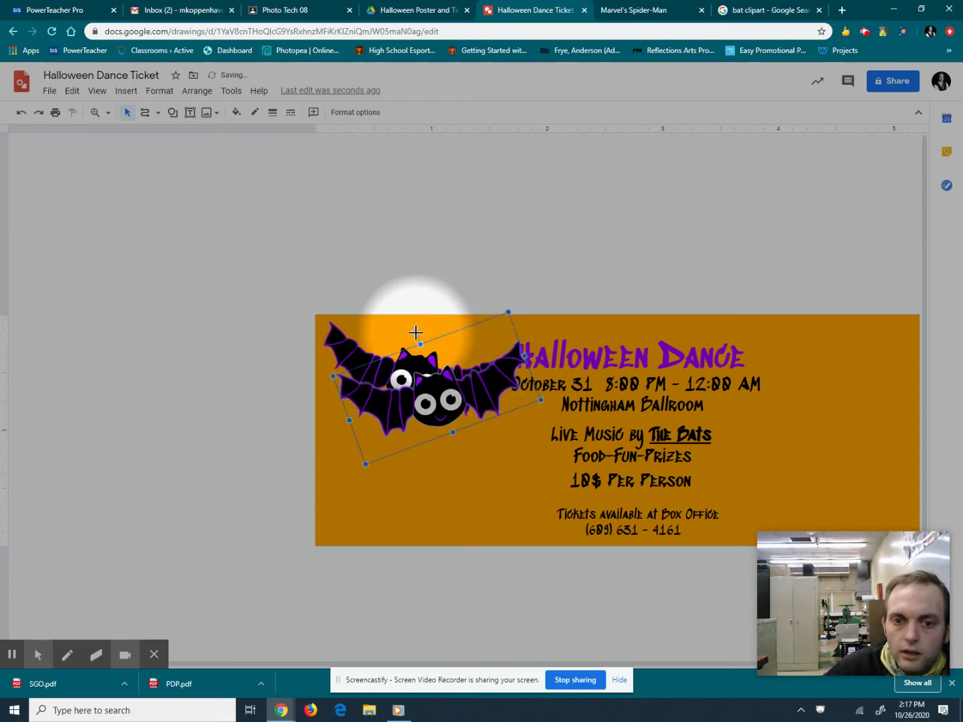
drag(459, 407, 796, 424)
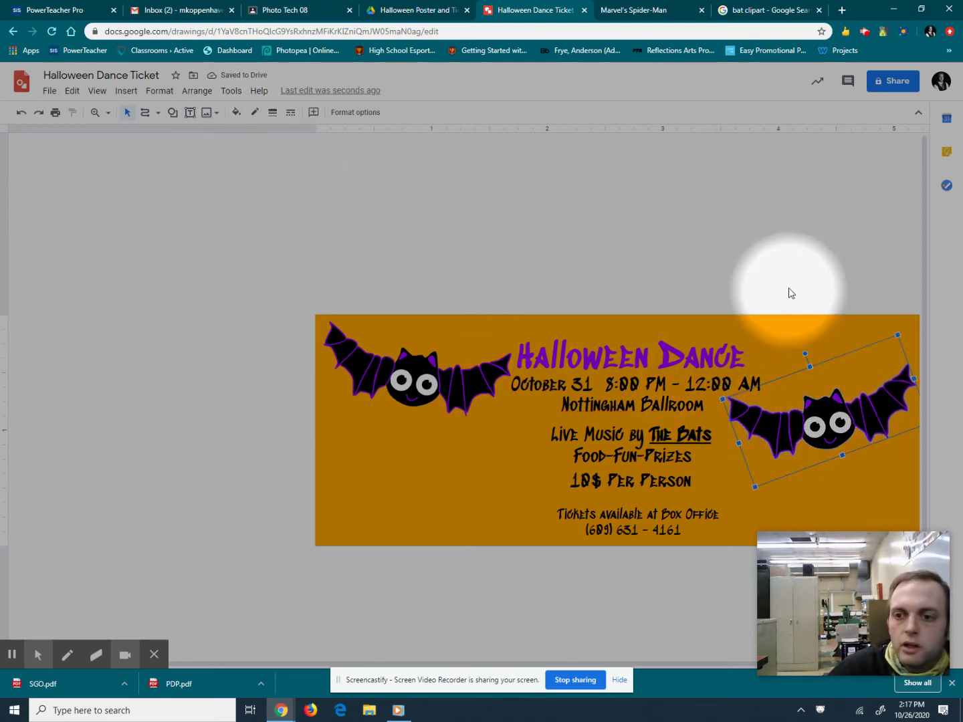
click(197, 91)
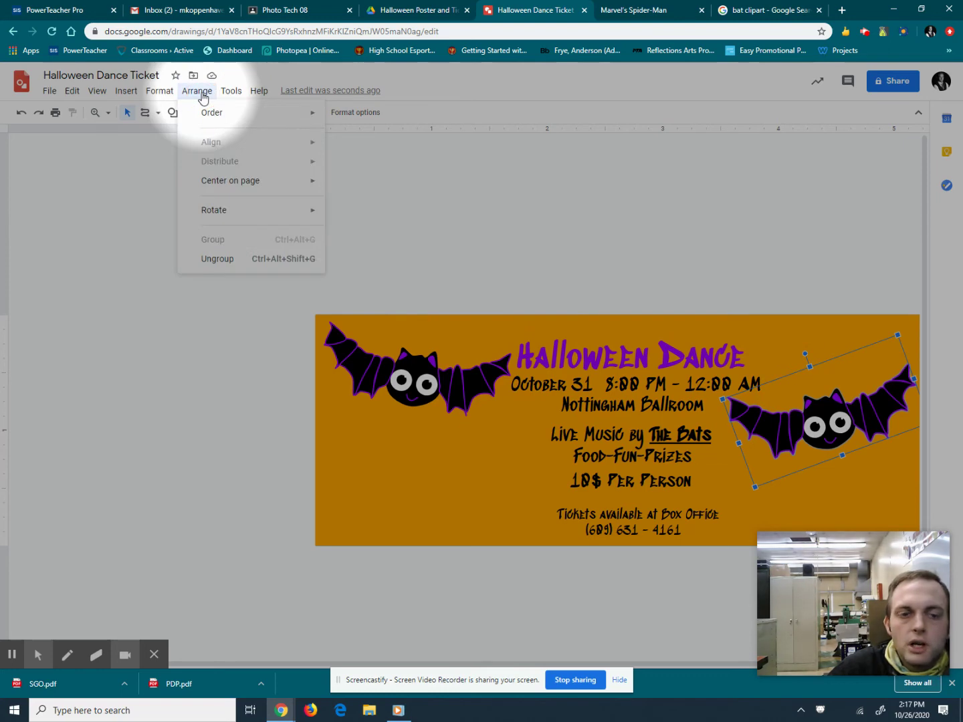
click(235, 259)
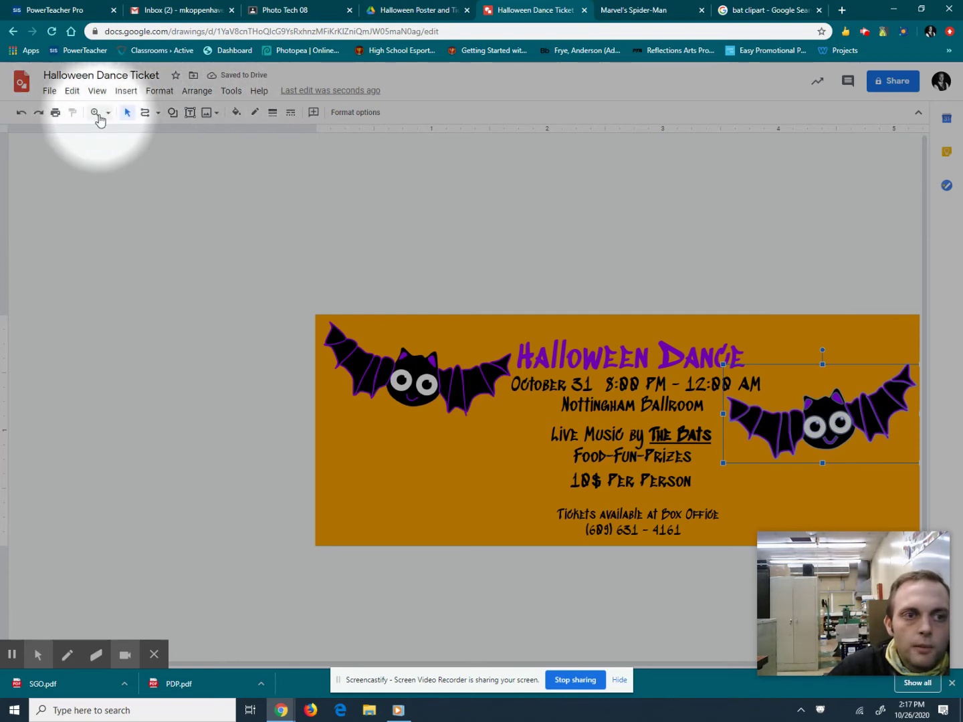
click(97, 112)
Zoom in on the right-hand bat, try a green outline, then undo it.
click(817, 412)
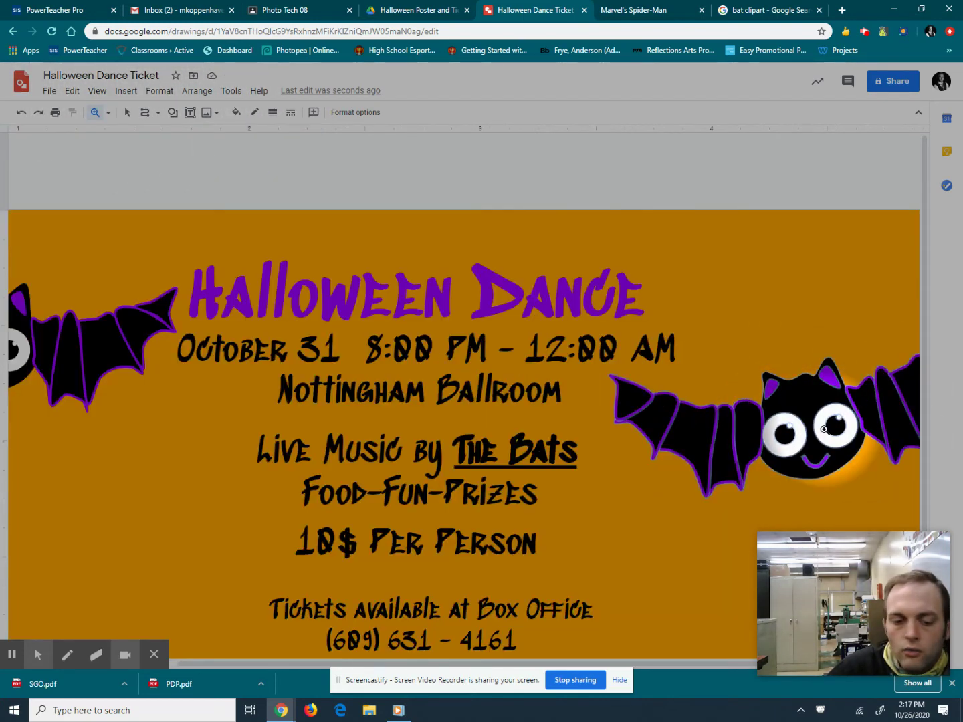
drag(539, 663, 662, 663)
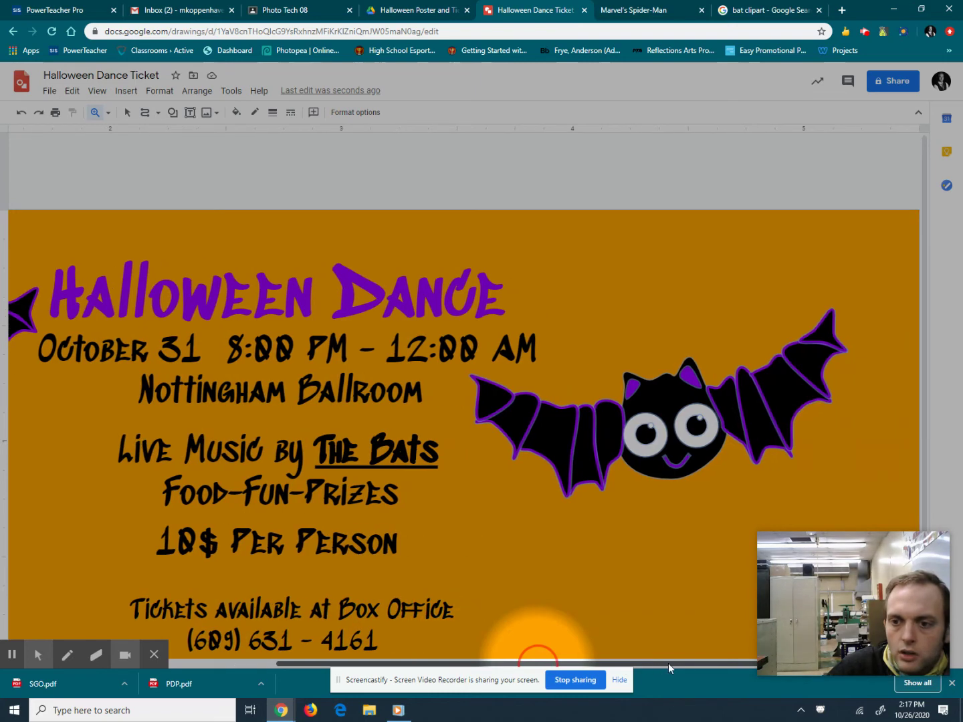
click(127, 112)
click(489, 394)
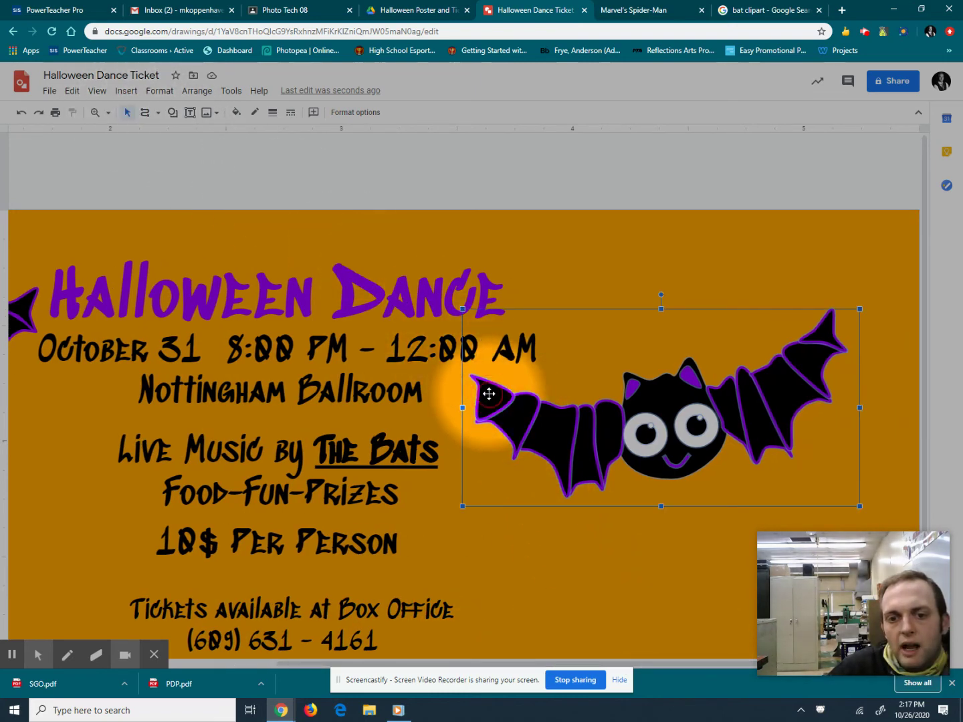
click(254, 113)
click(308, 167)
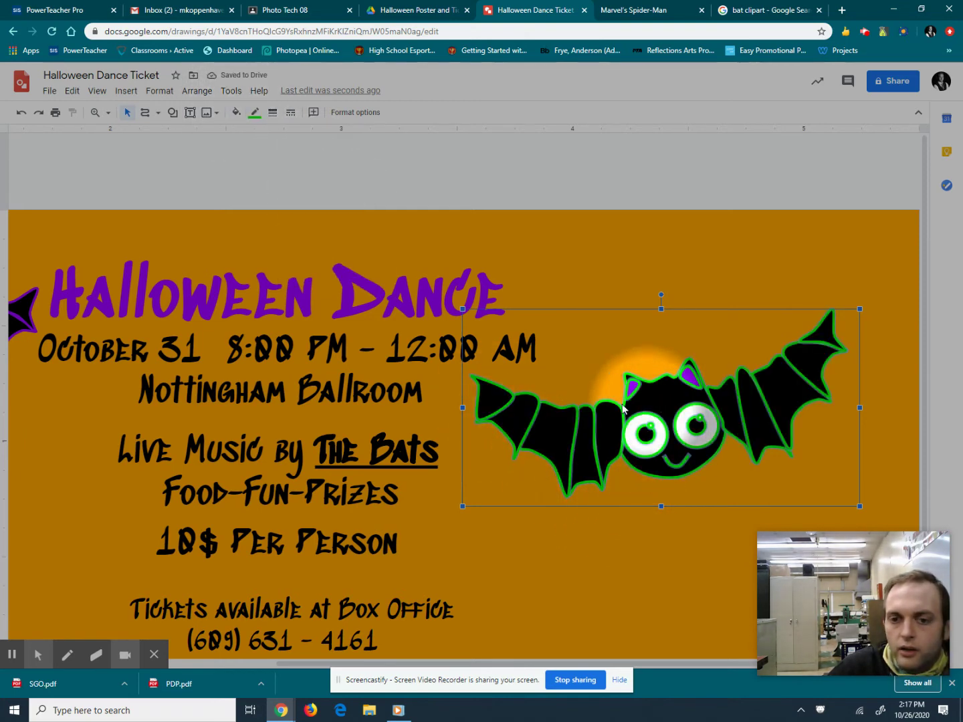
click(196, 91)
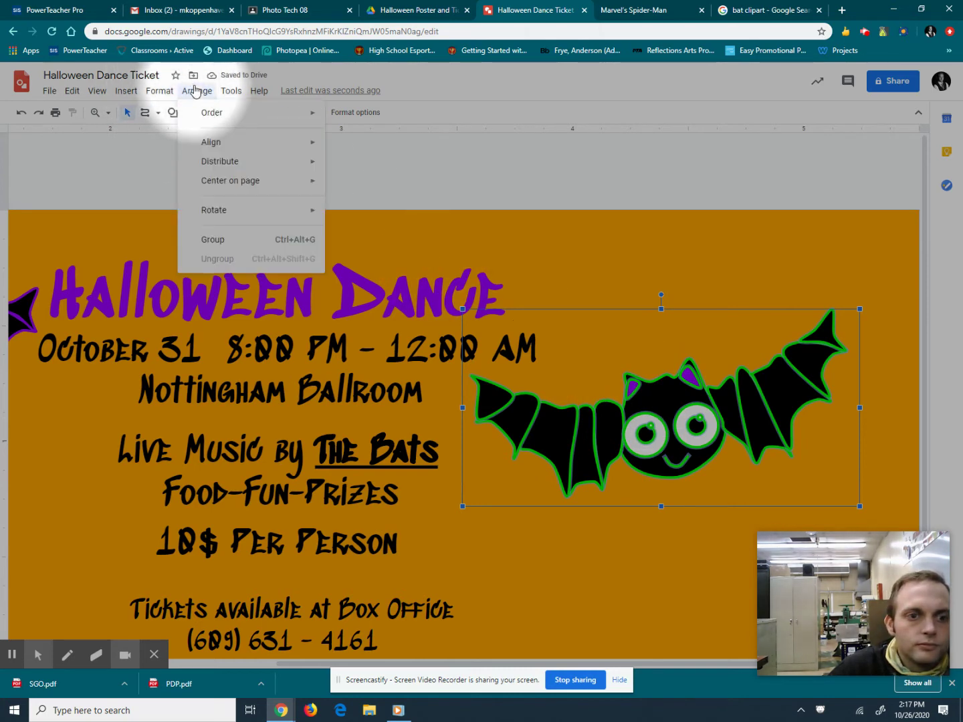
click(548, 344)
click(645, 403)
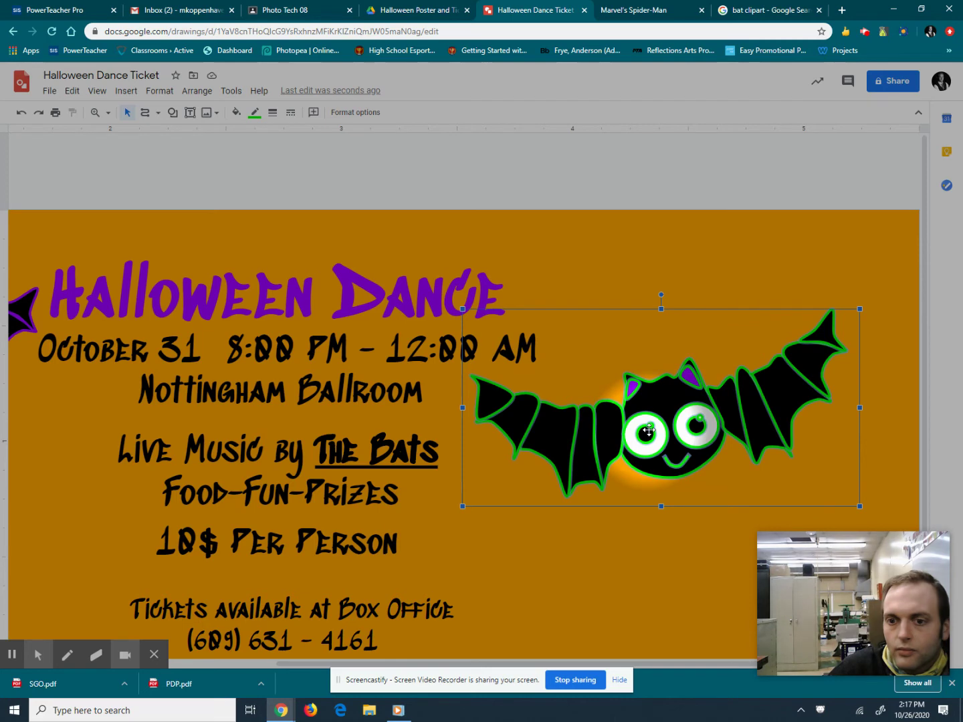
click(594, 195)
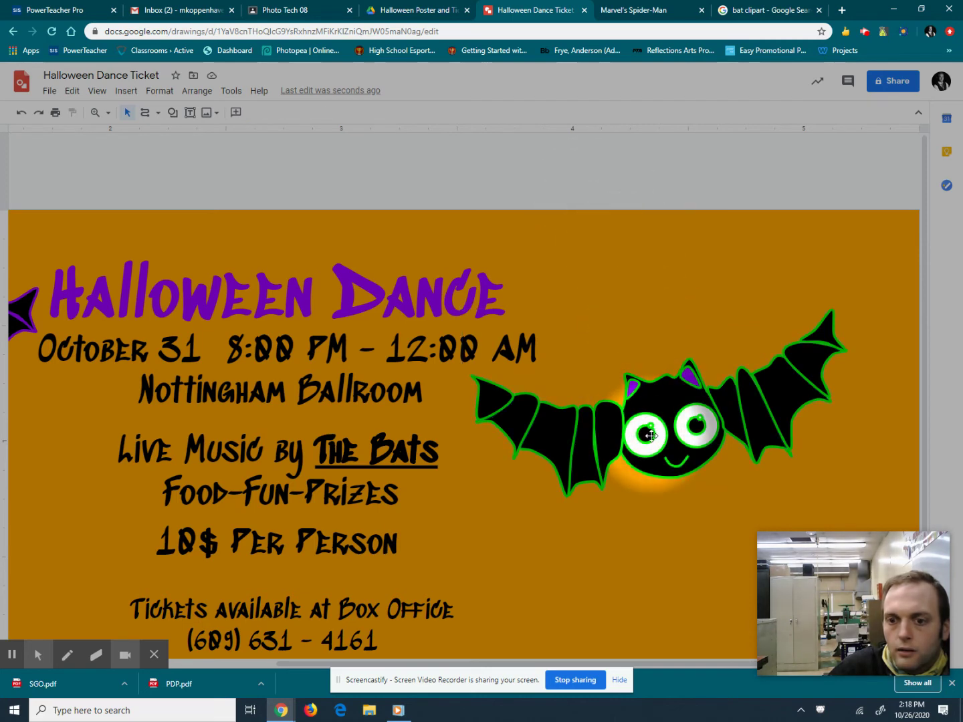
key(ctrl+z)
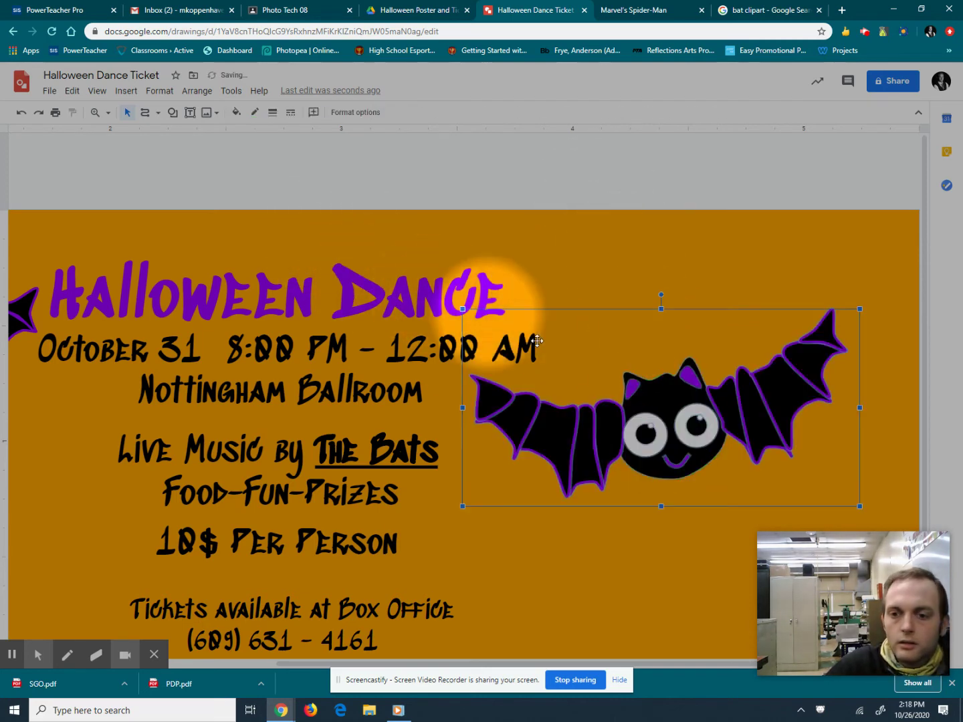
Ungroup the right-hand bat and give all its pieces green outlines.
click(197, 94)
click(217, 259)
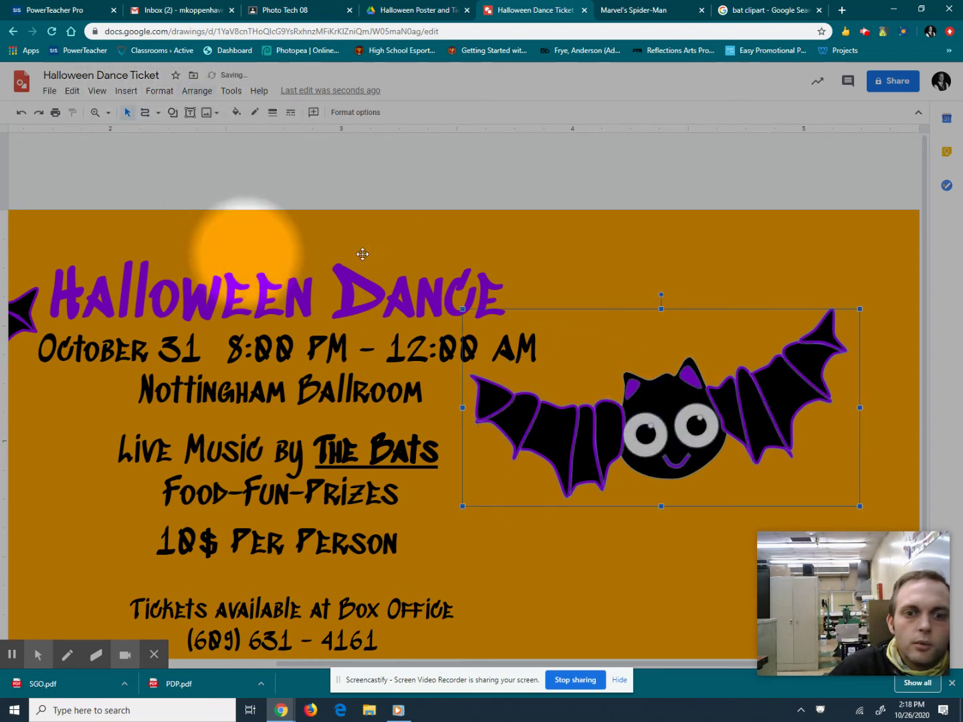
click(607, 251)
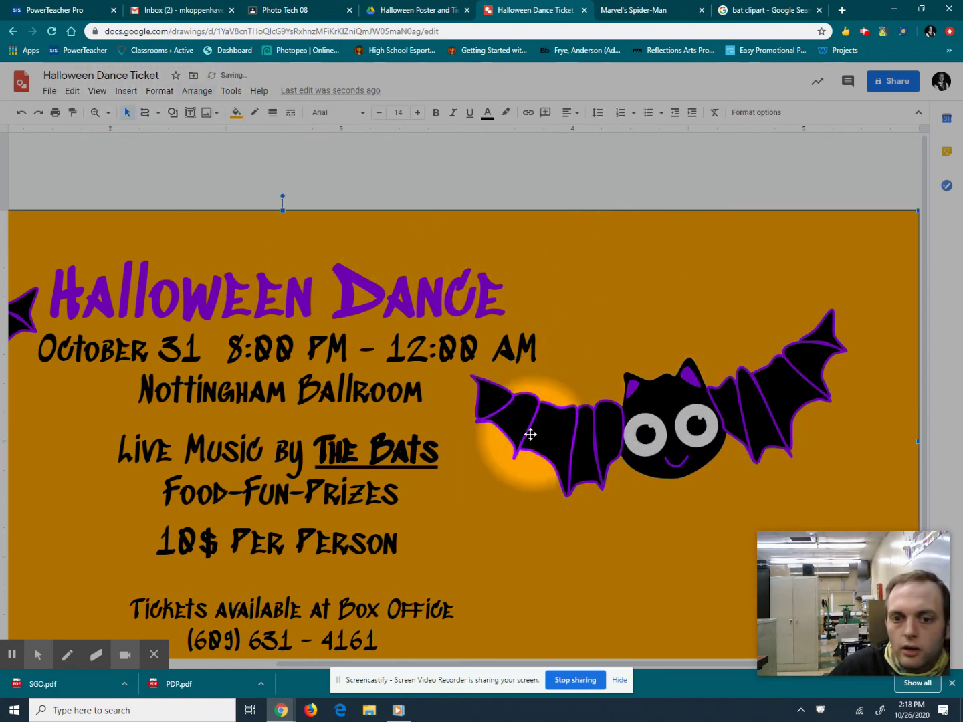
drag(492, 395, 688, 454)
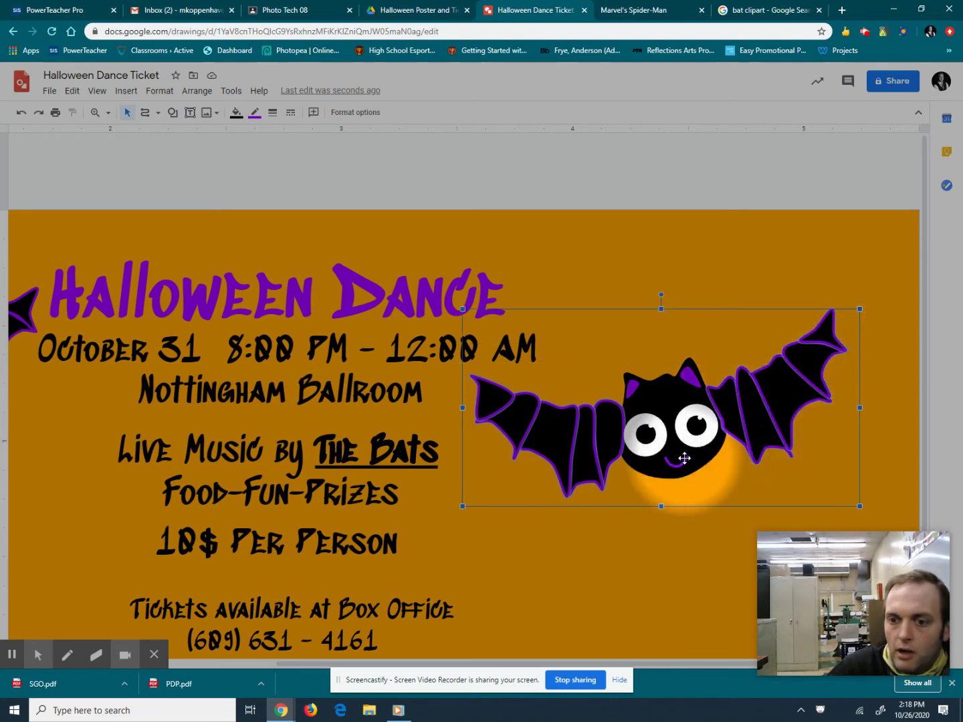
click(255, 112)
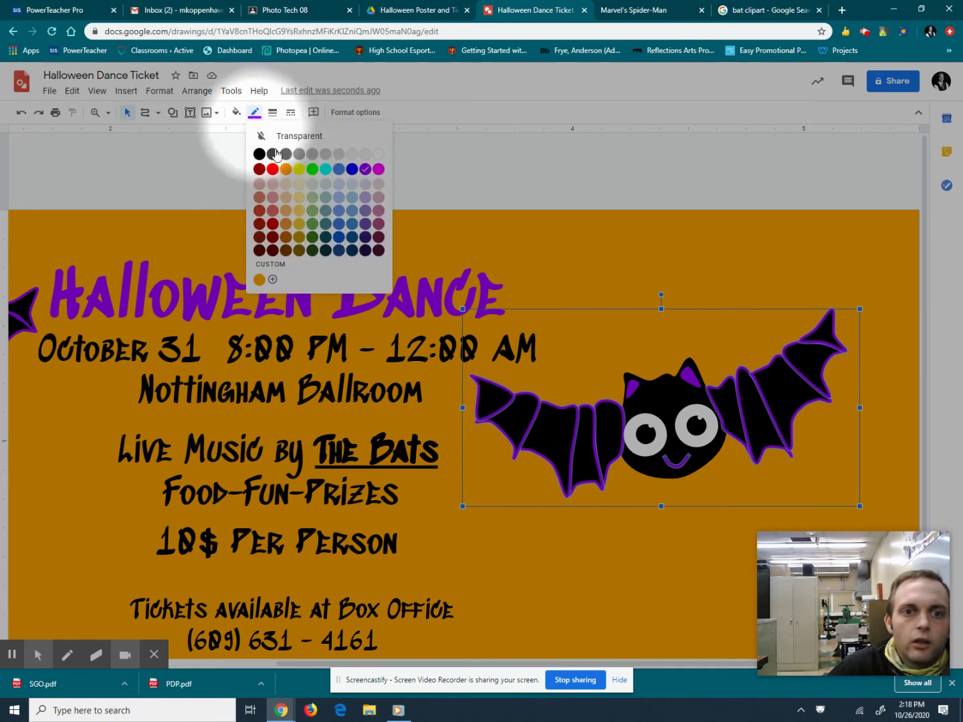
click(312, 169)
Fill the bat's ears green and zoom out to the whole ticket.
drag(660, 355, 640, 388)
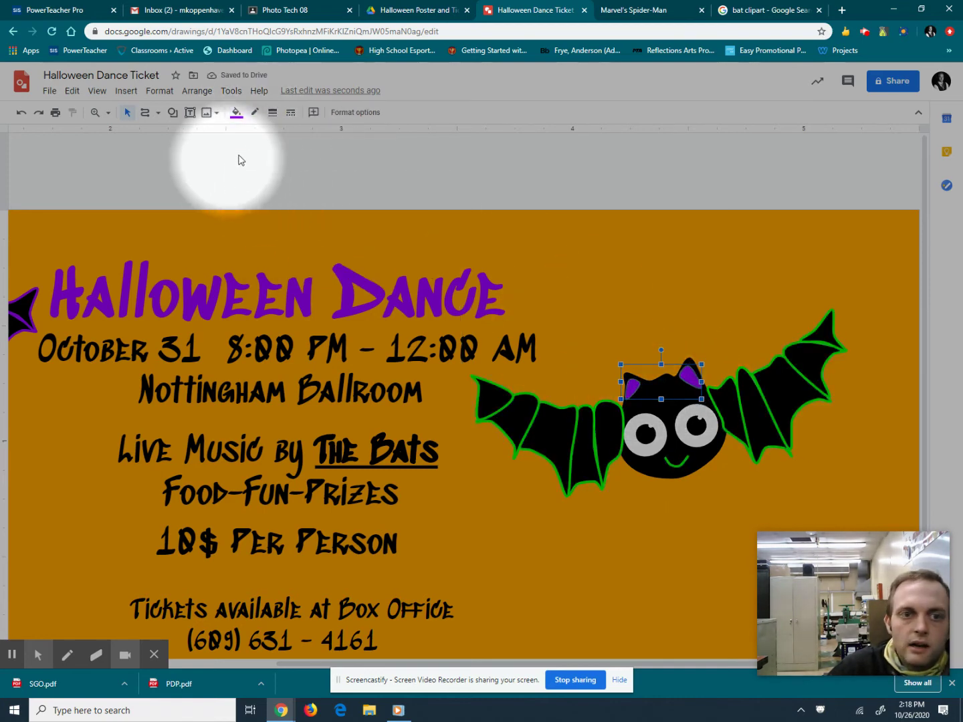
click(236, 112)
click(295, 191)
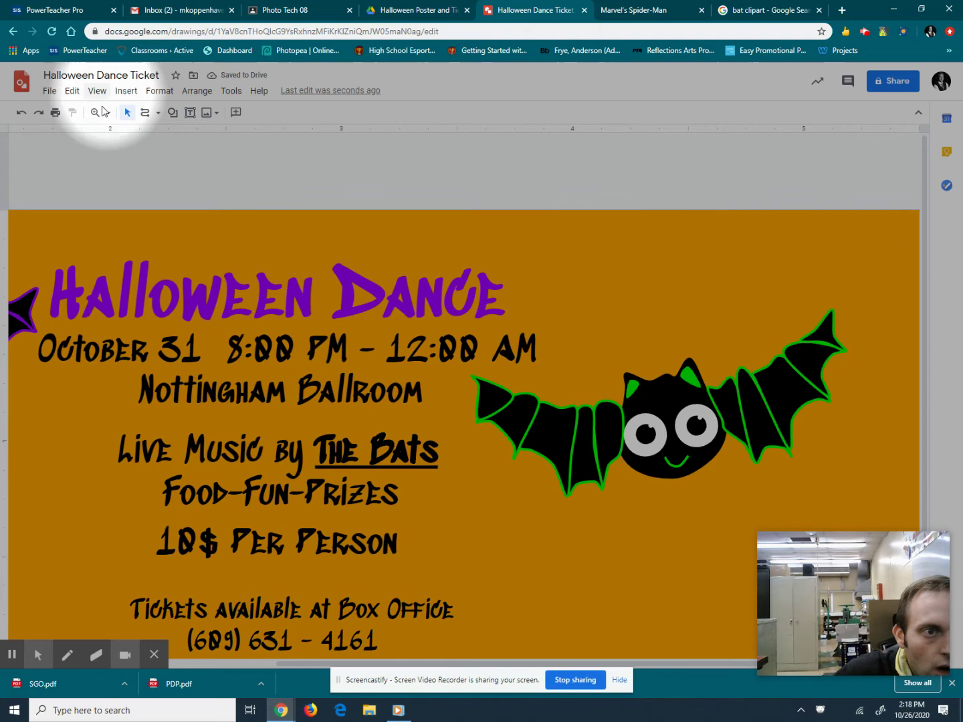
click(106, 117)
click(135, 192)
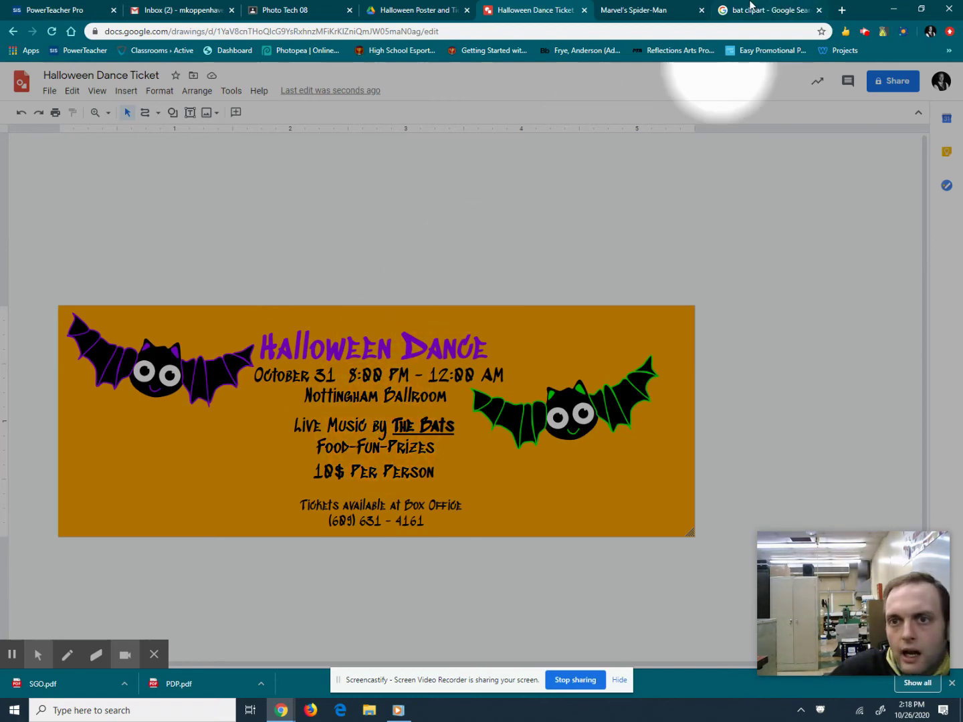
click(799, 9)
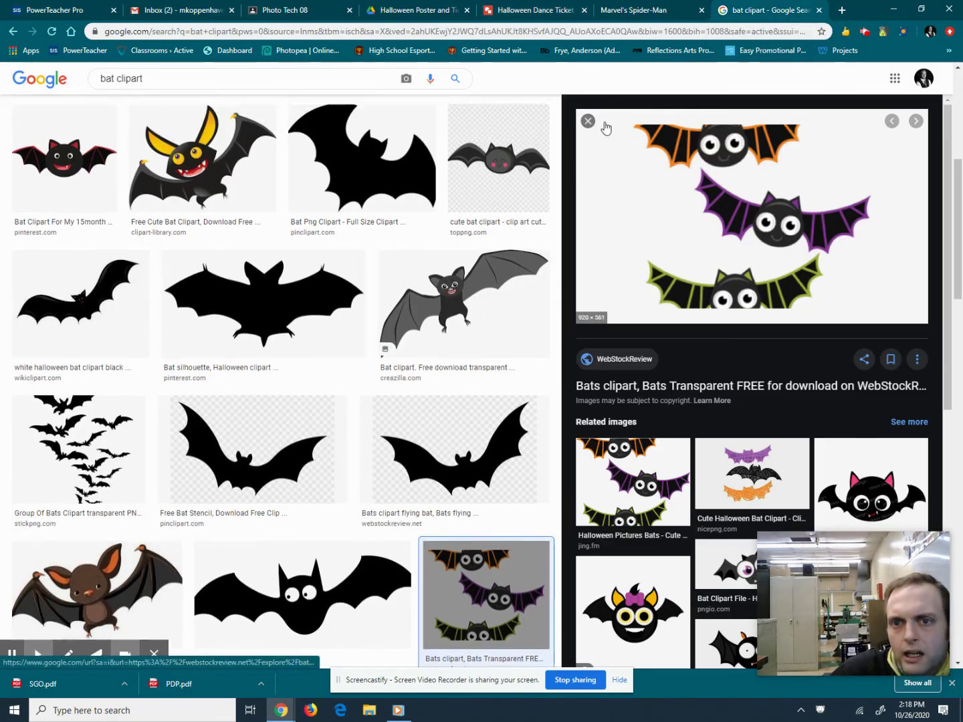
Close the preview and search Google Images for 'haunted house clipart'.
click(587, 120)
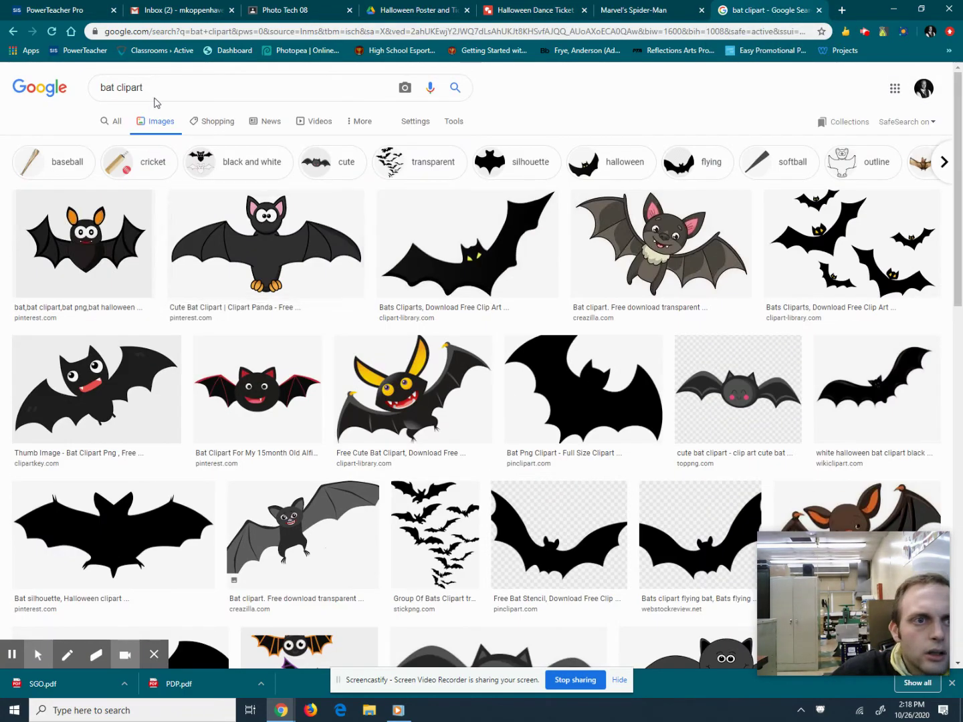
text(Haunted h)
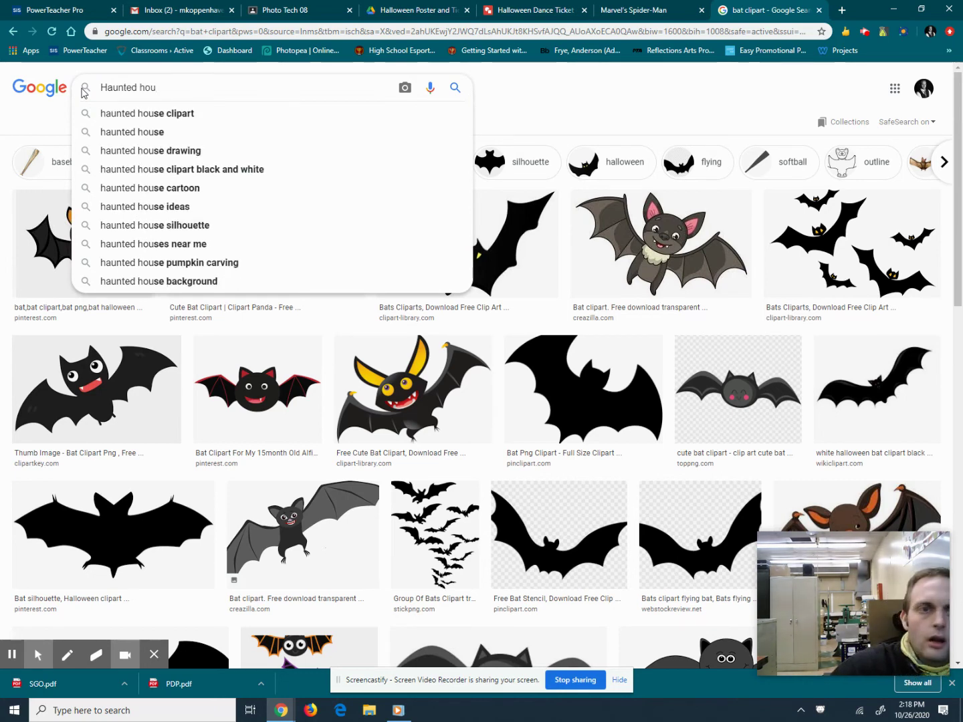
text(ou)
click(102, 109)
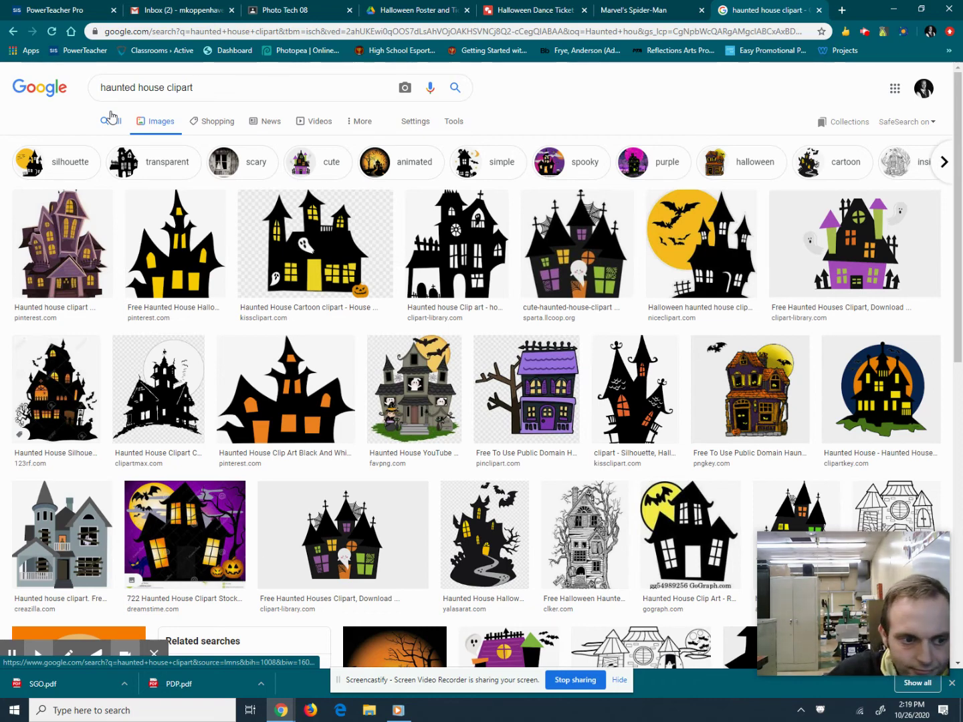
scroll(366, 267, down, 4)
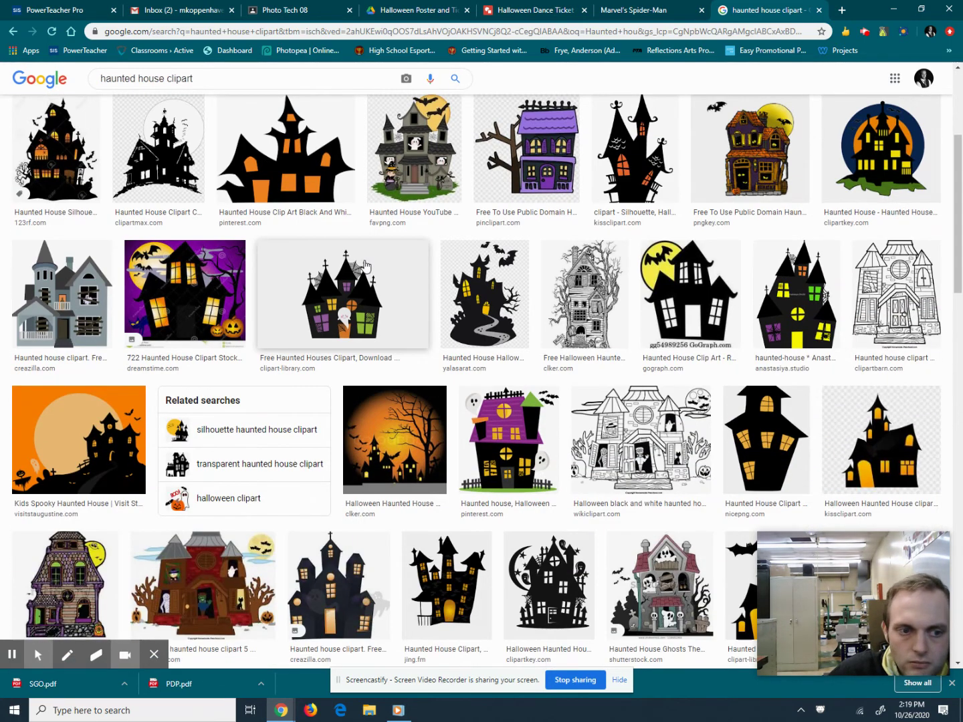
scroll(365, 267, up, 4)
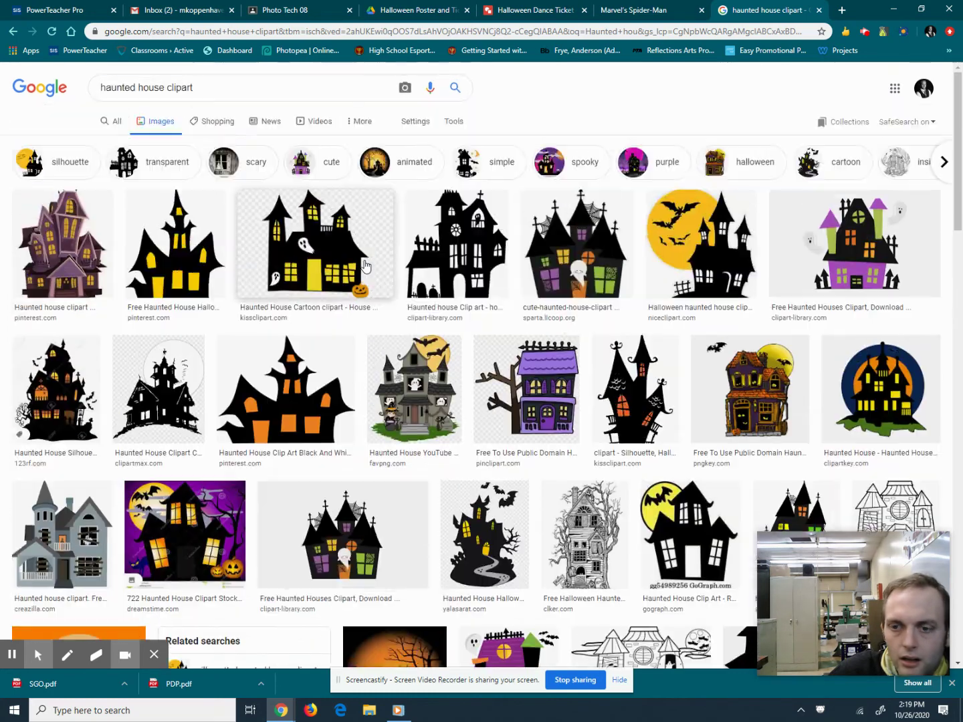
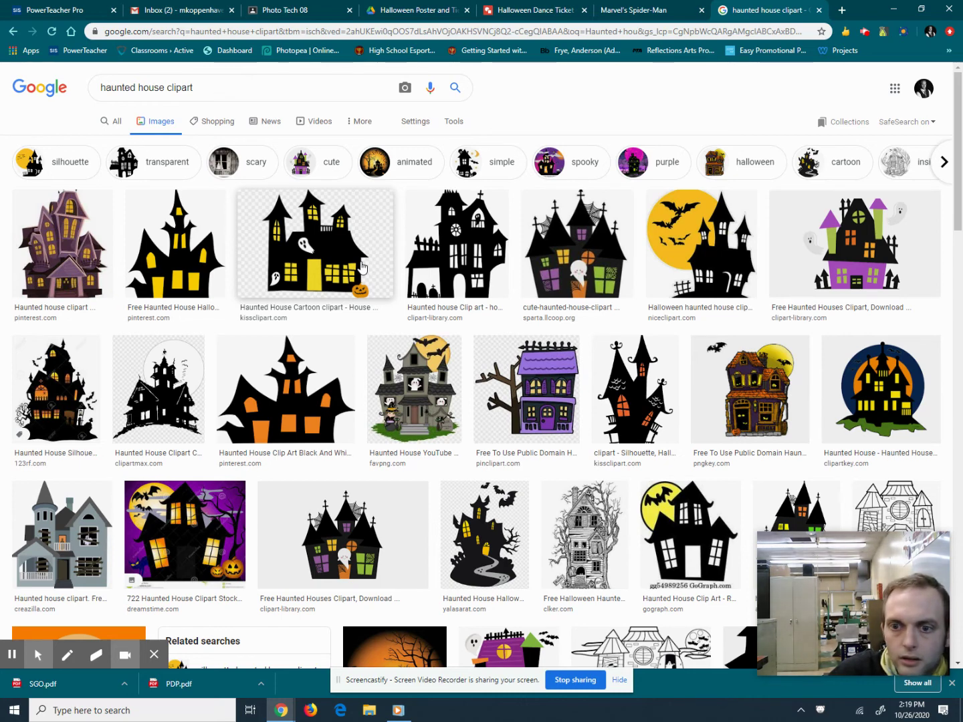
Copy the haunted house clipart with the orange moon from Google Images.
click(653, 386)
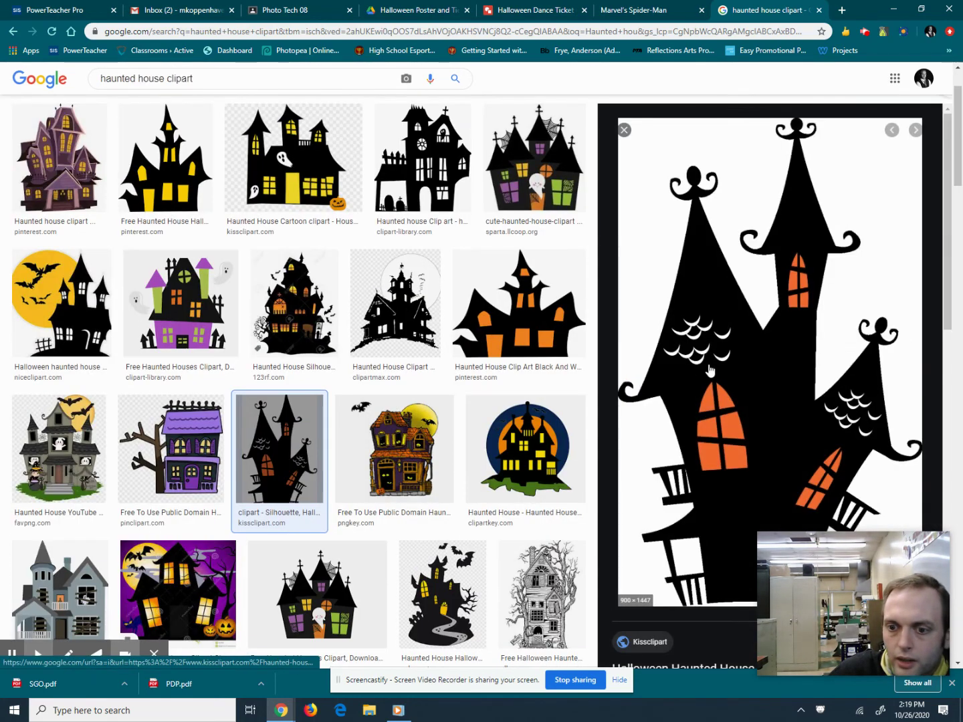
click(624, 129)
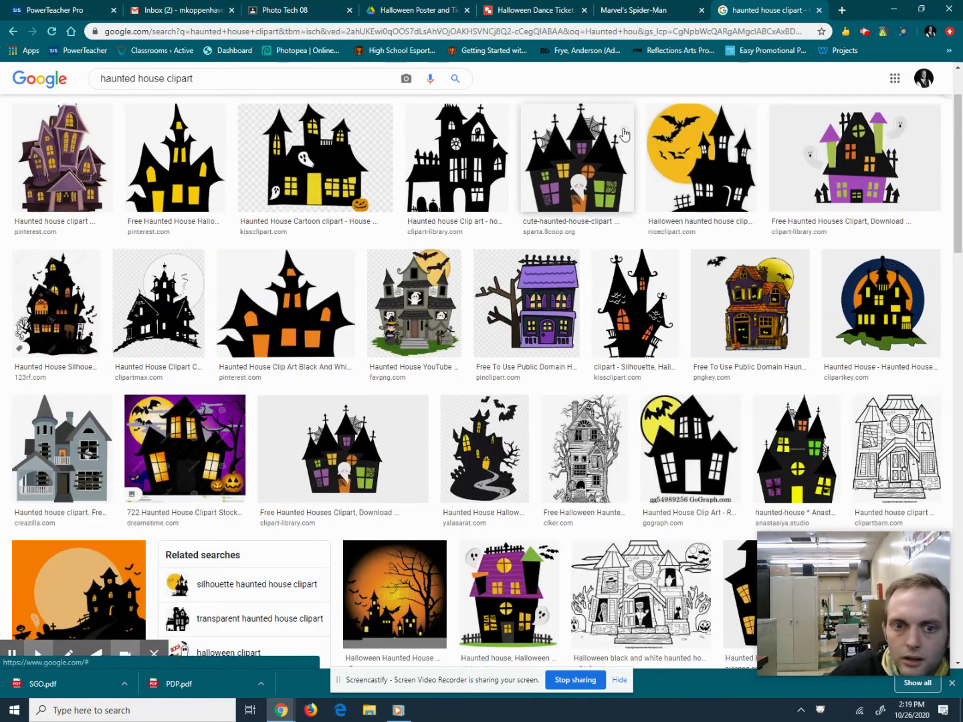
click(877, 296)
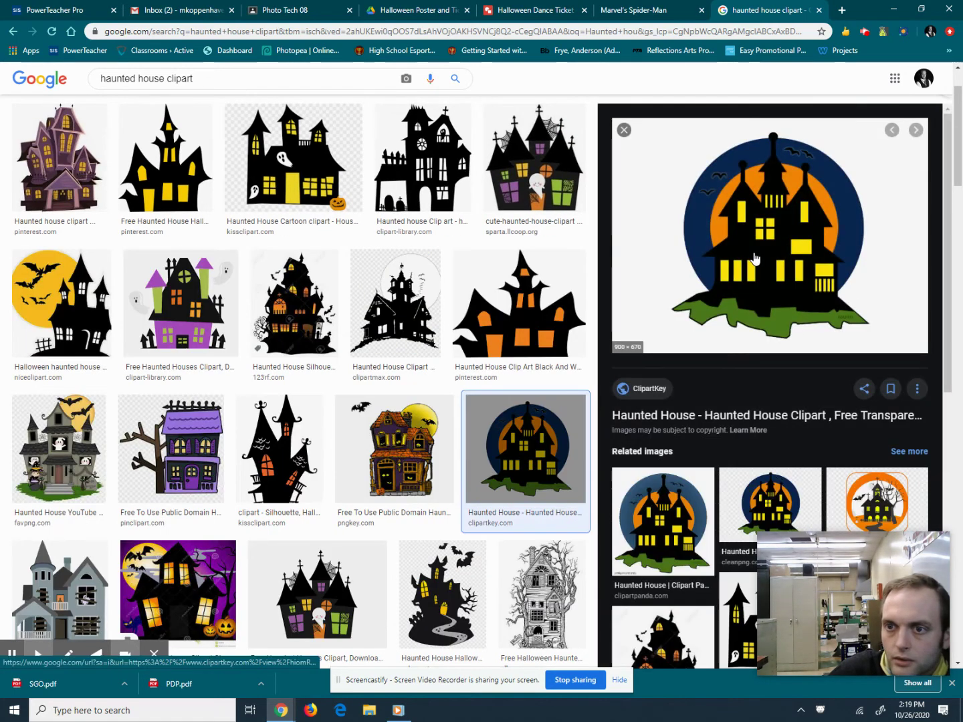
right_click(754, 258)
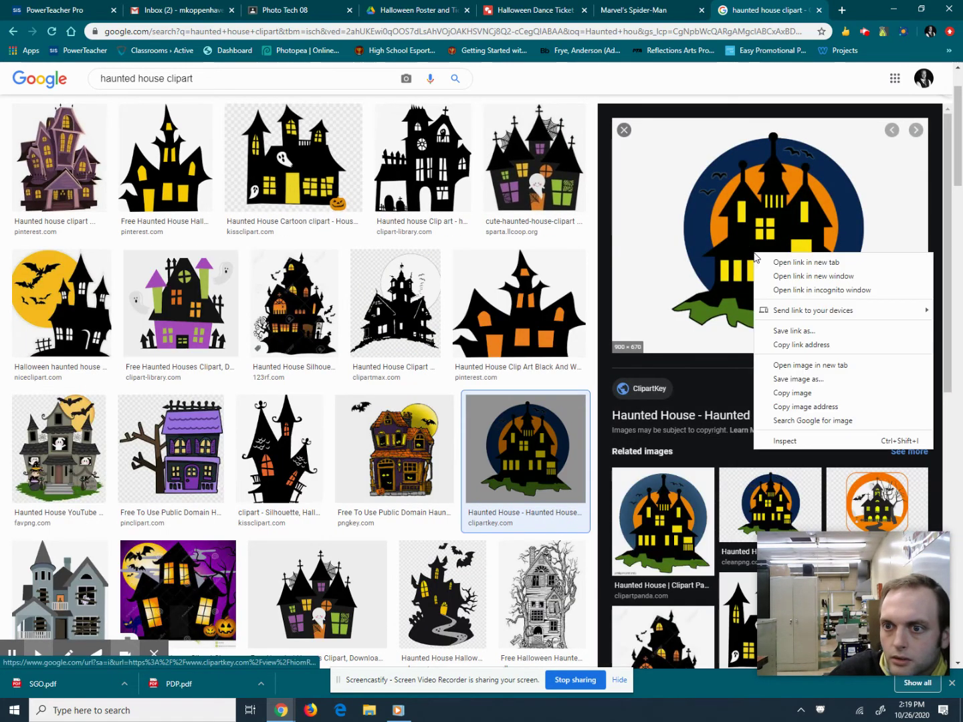
click(804, 395)
Paste the haunted house clipart into the ticket drawing toward the lower left.
click(526, 7)
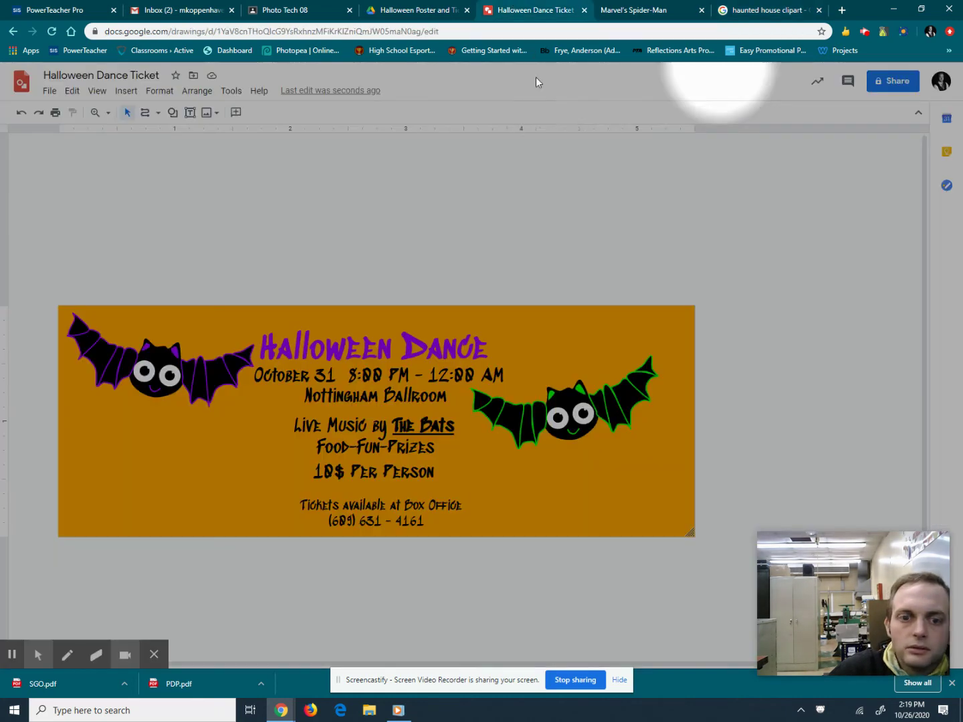
key(ctrl+v)
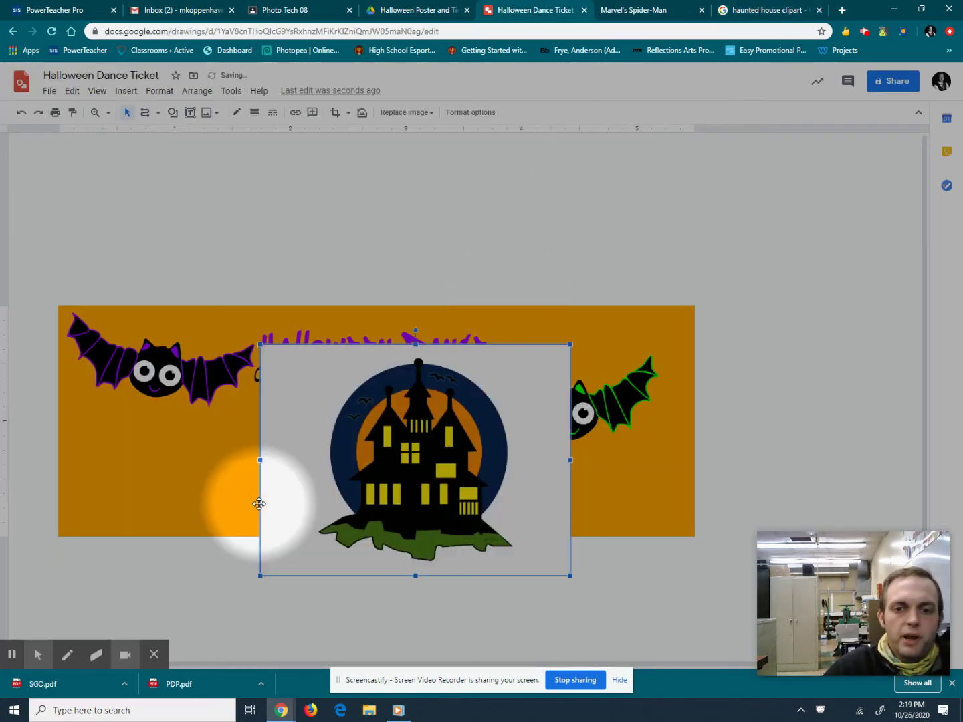
drag(320, 483, 149, 522)
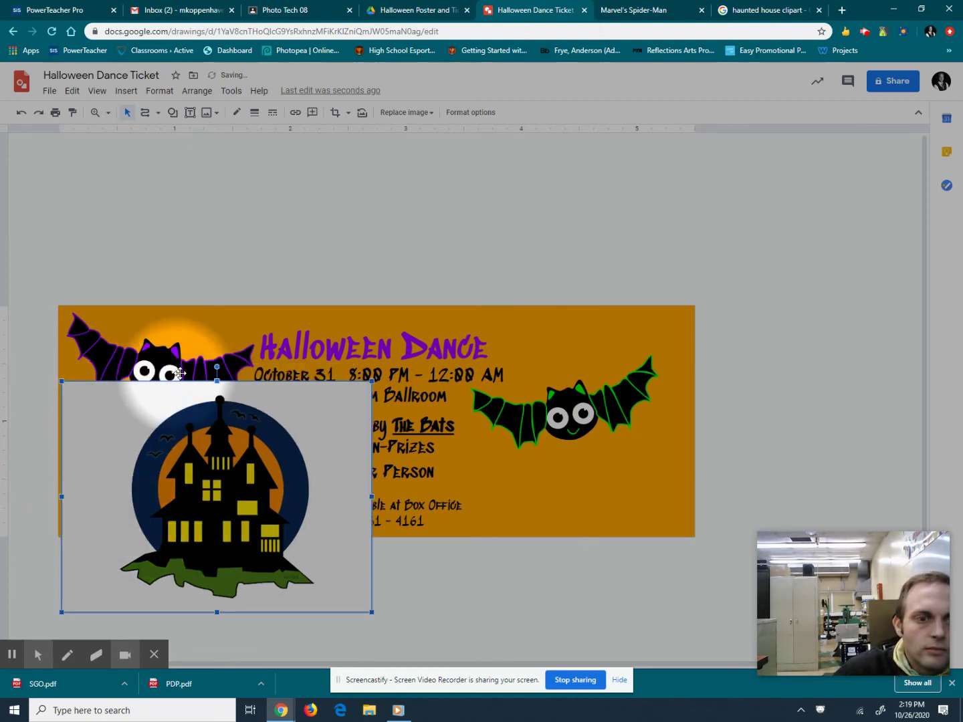
Shrink the purple bat, move it above the green bat, and shift the house to the left edge.
click(149, 357)
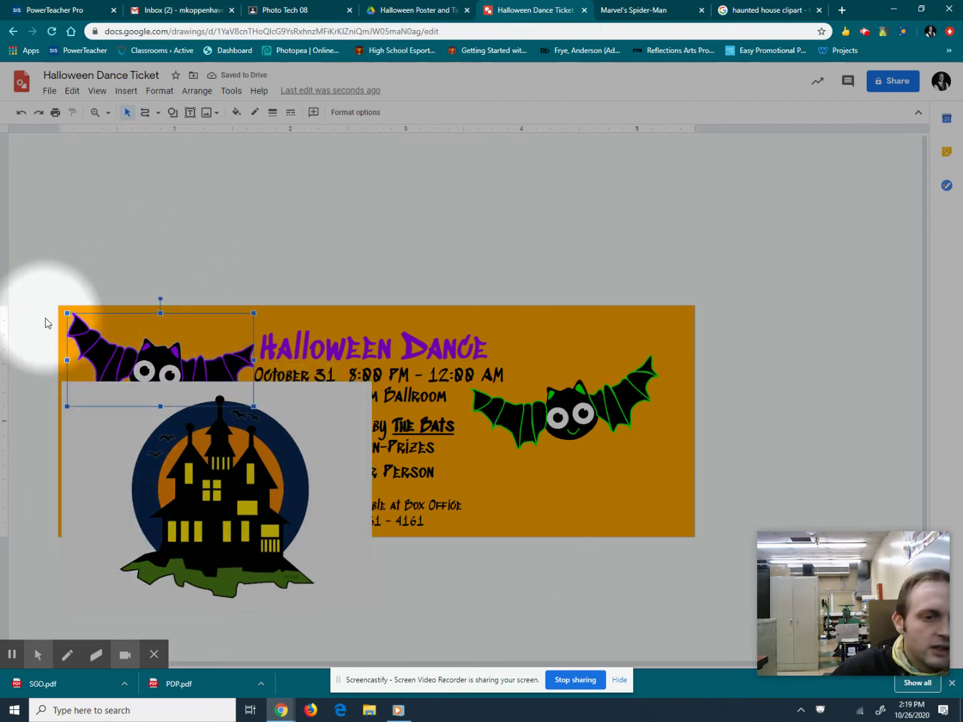
drag(63, 309, 138, 348)
drag(188, 380, 532, 342)
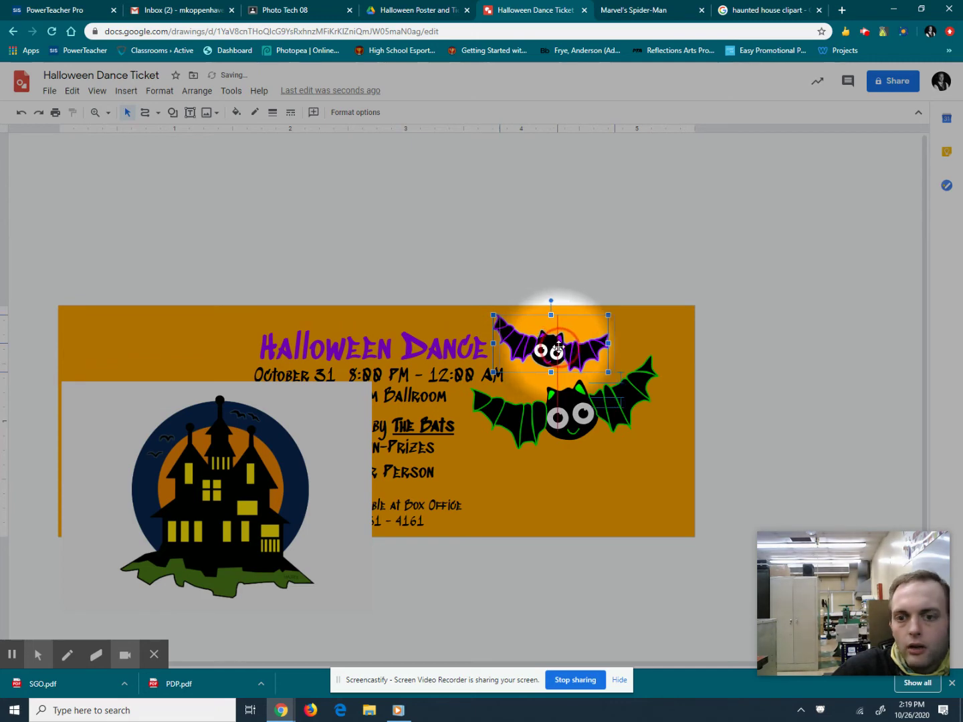
drag(181, 522, 135, 454)
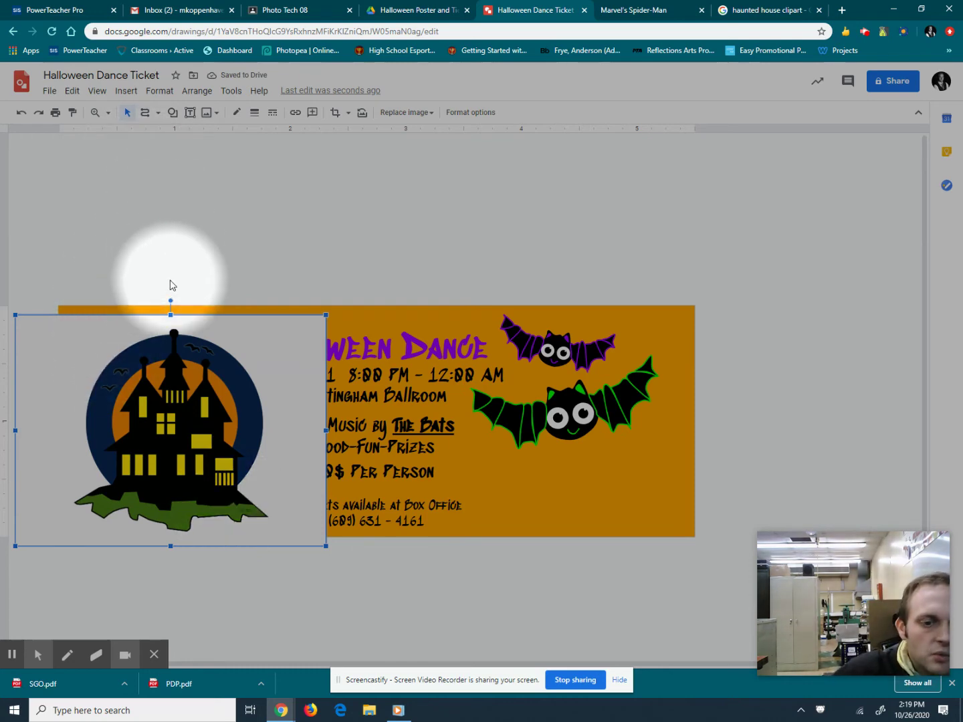
Zoom in on the haunted house, discard a trial roof line, and bring up the line types.
click(95, 115)
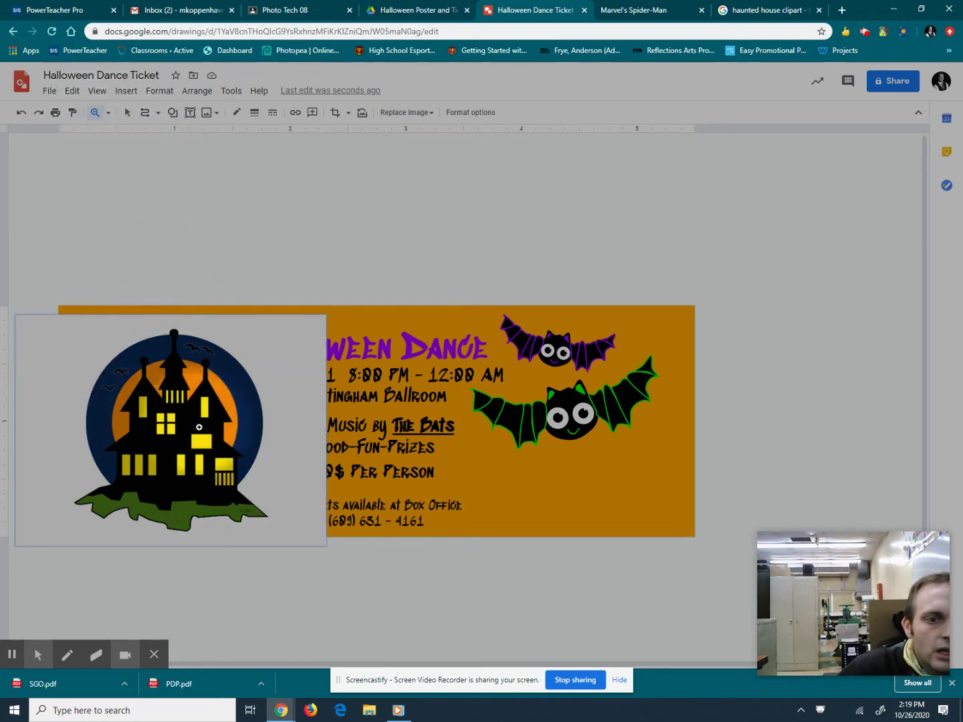
click(200, 427)
drag(282, 663, 205, 668)
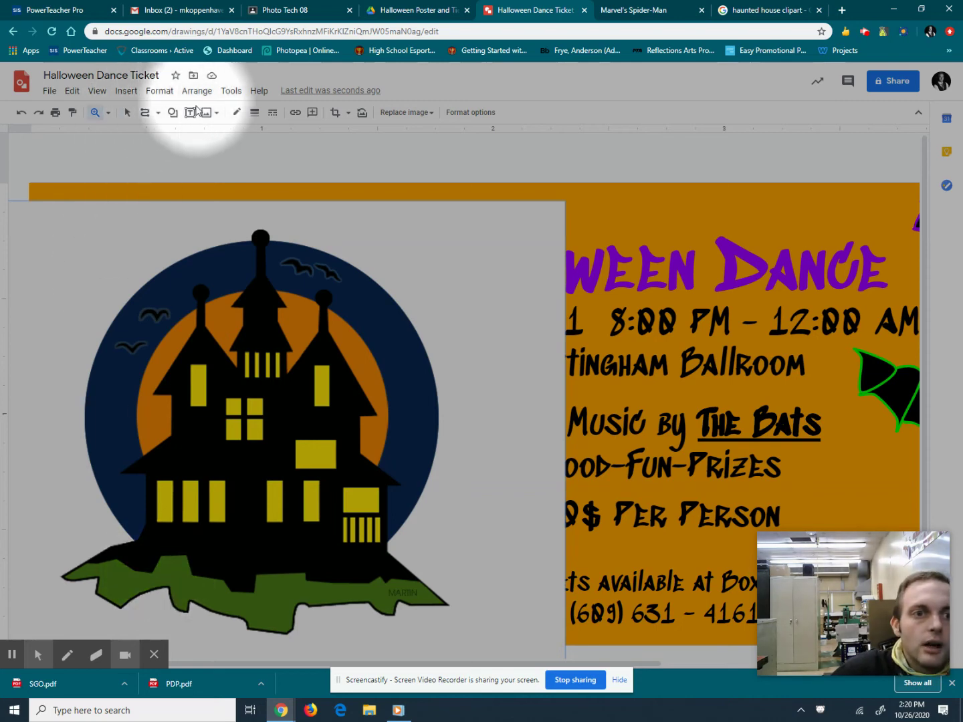
click(146, 117)
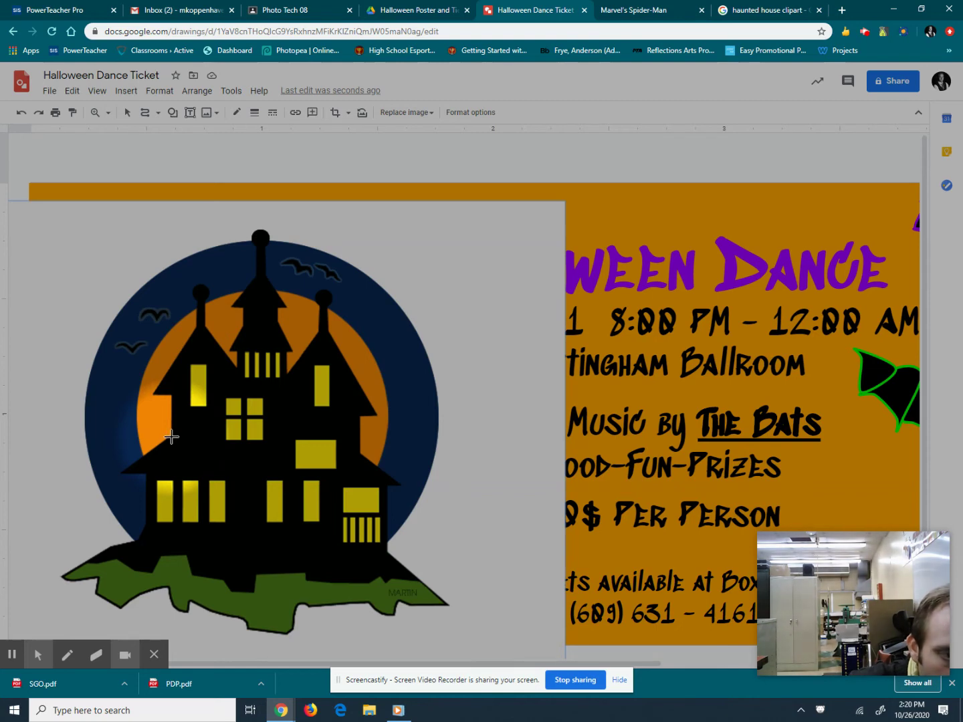
drag(171, 436, 124, 470)
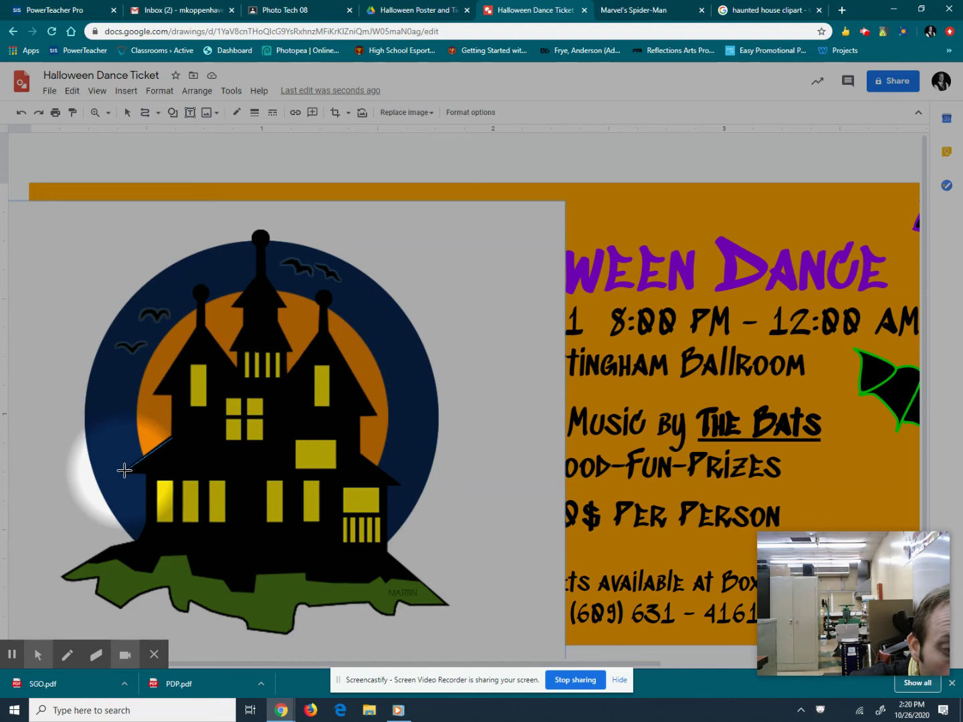
drag(125, 470, 124, 470)
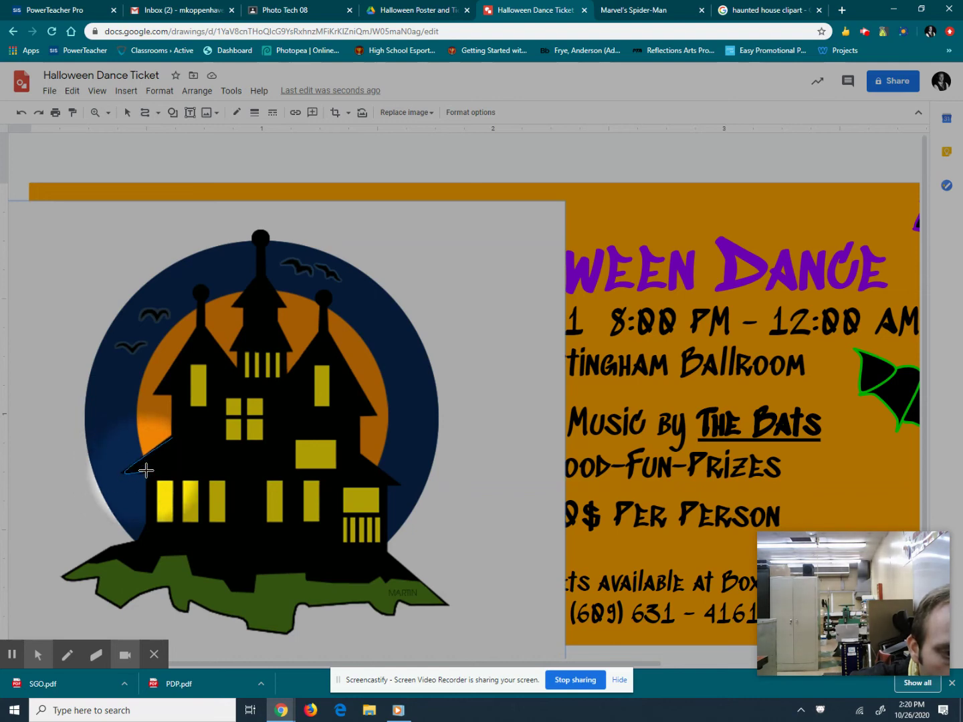
key(Escape)
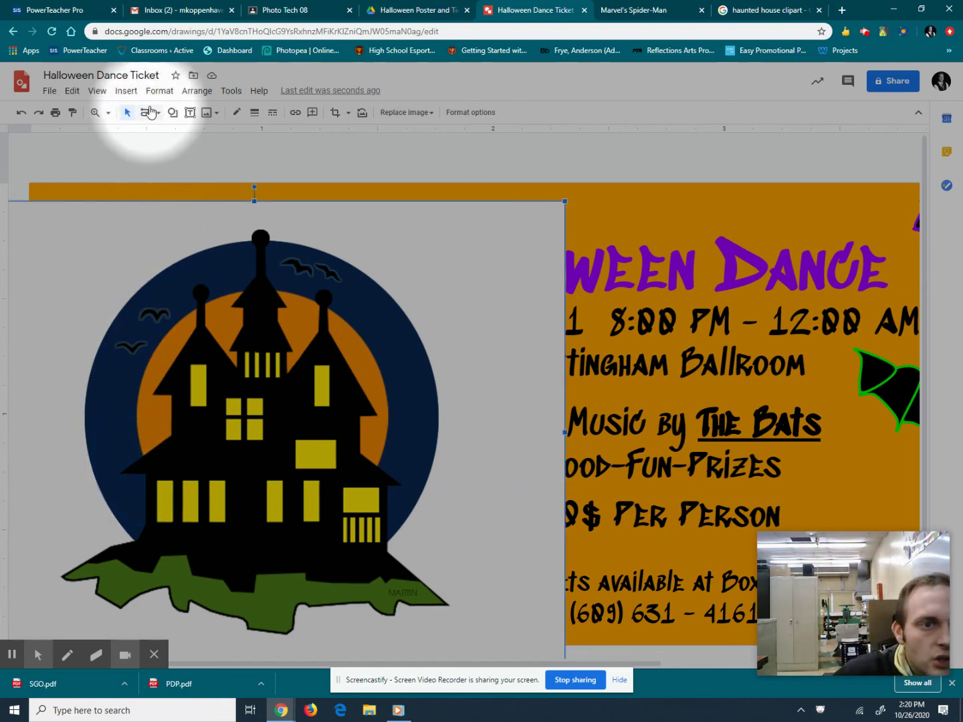
click(157, 112)
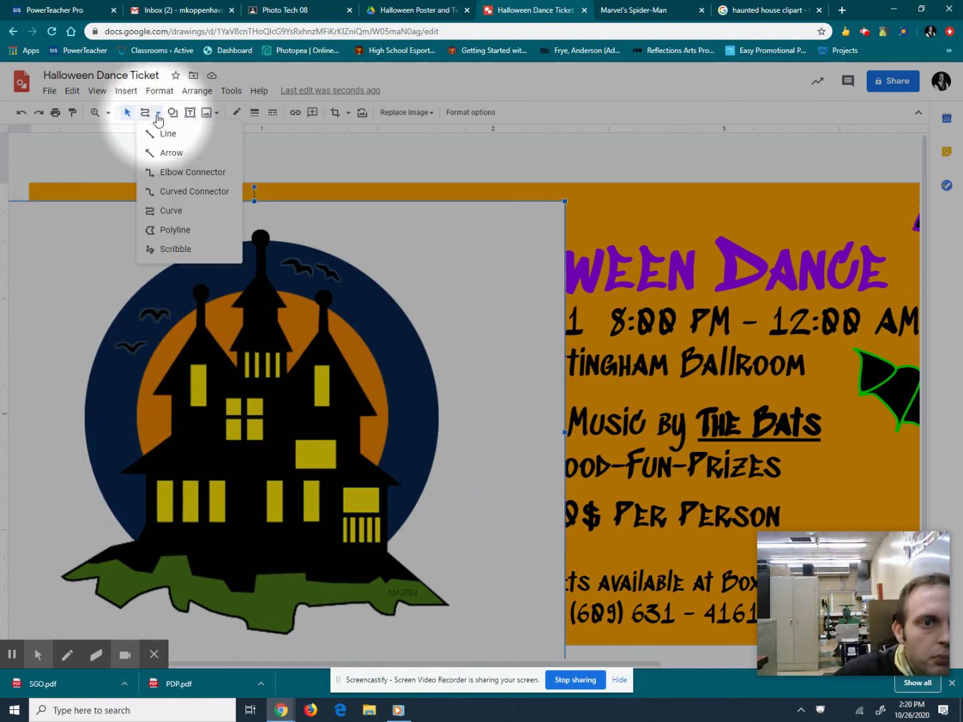
Start a polyline at the left roof edge and trace down the left wall to the ground's notches.
click(175, 230)
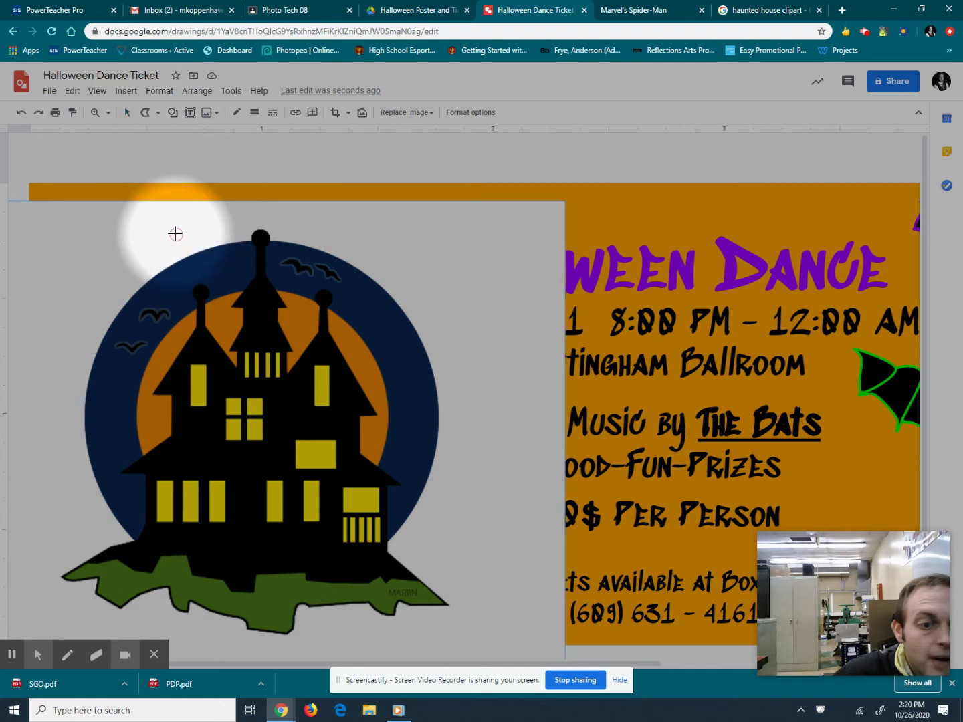
click(171, 439)
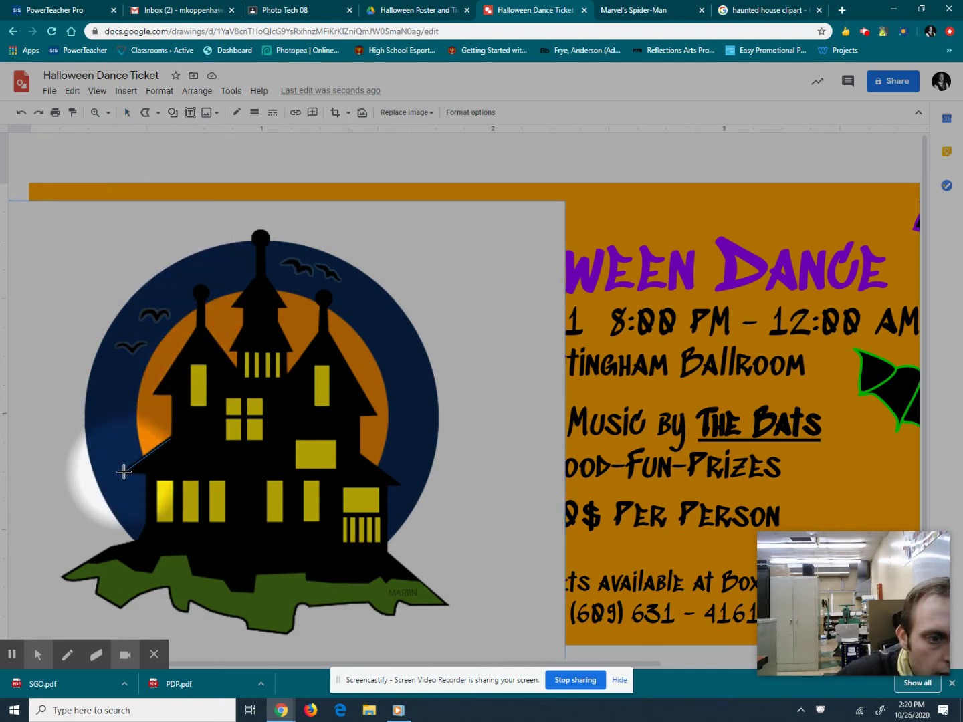
click(124, 472)
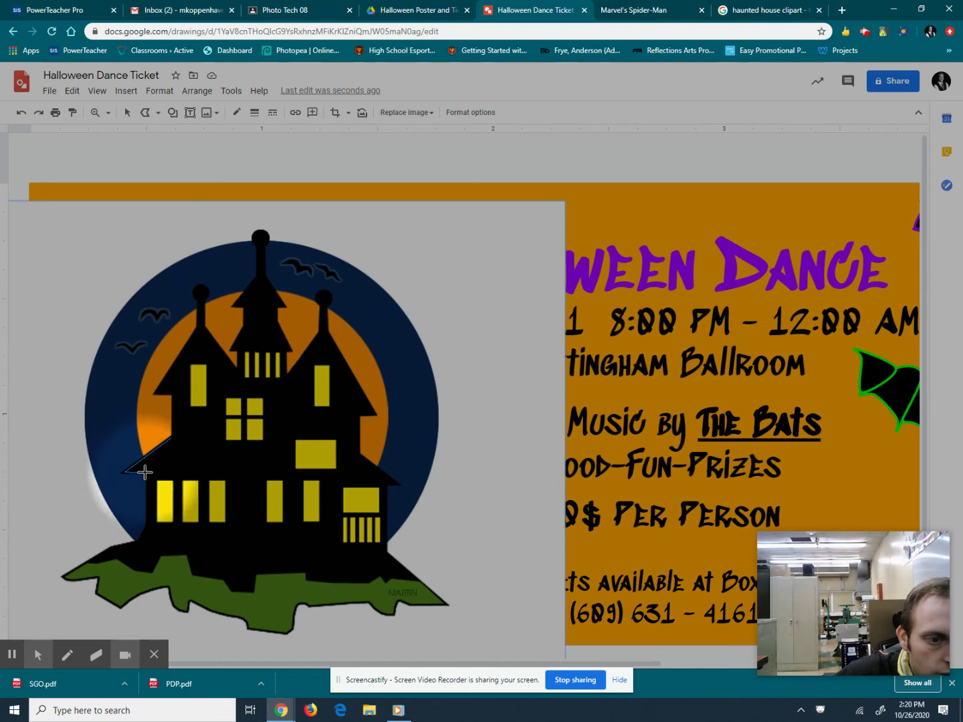
click(146, 473)
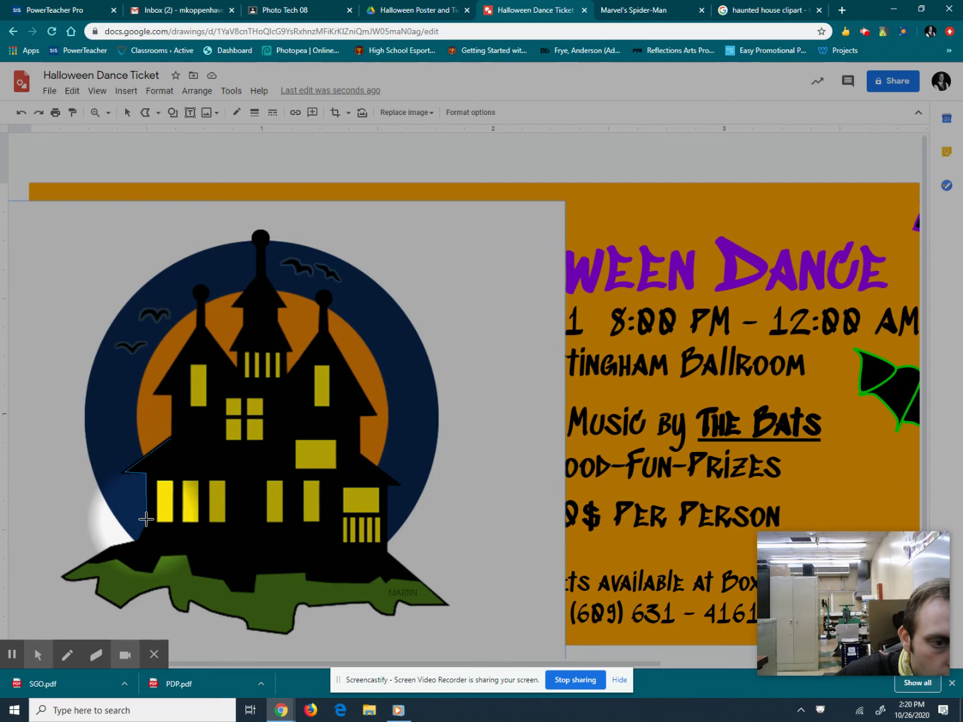
click(147, 523)
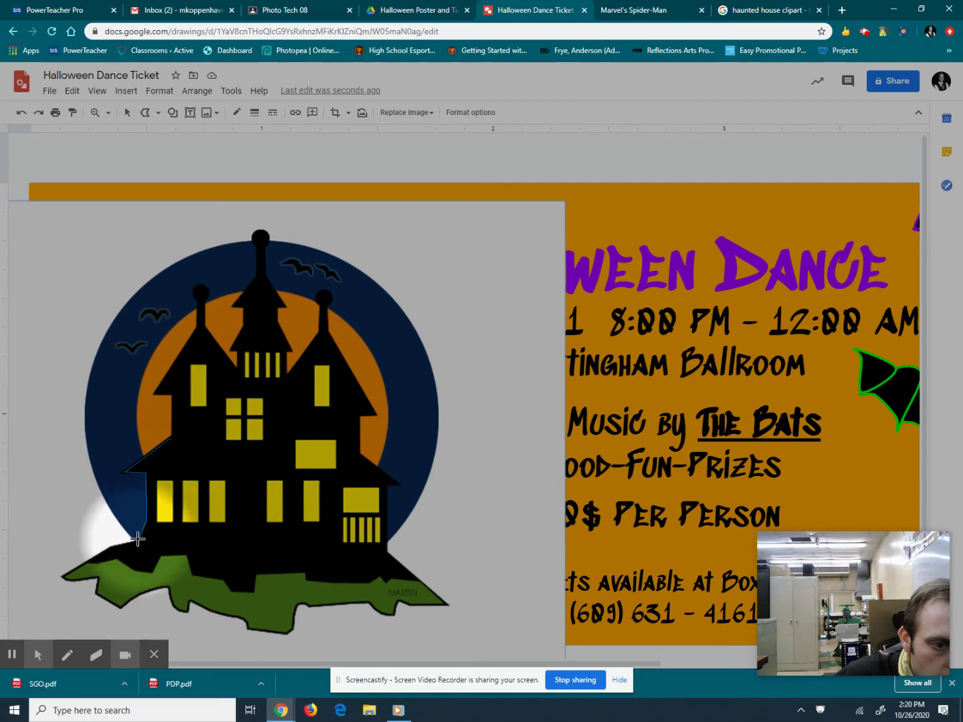
click(138, 539)
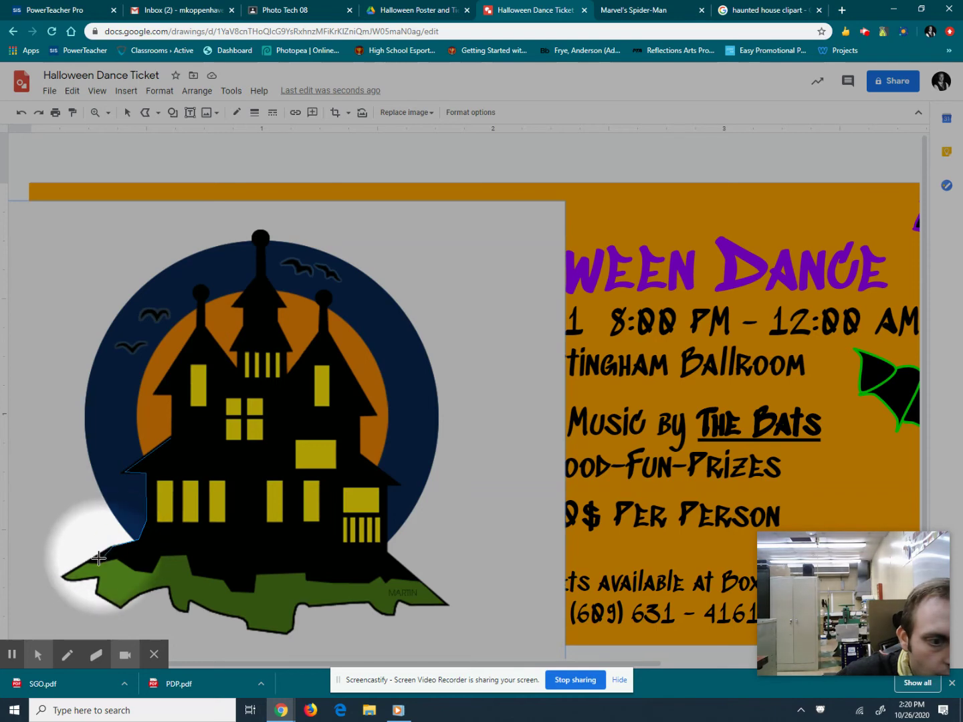
click(70, 579)
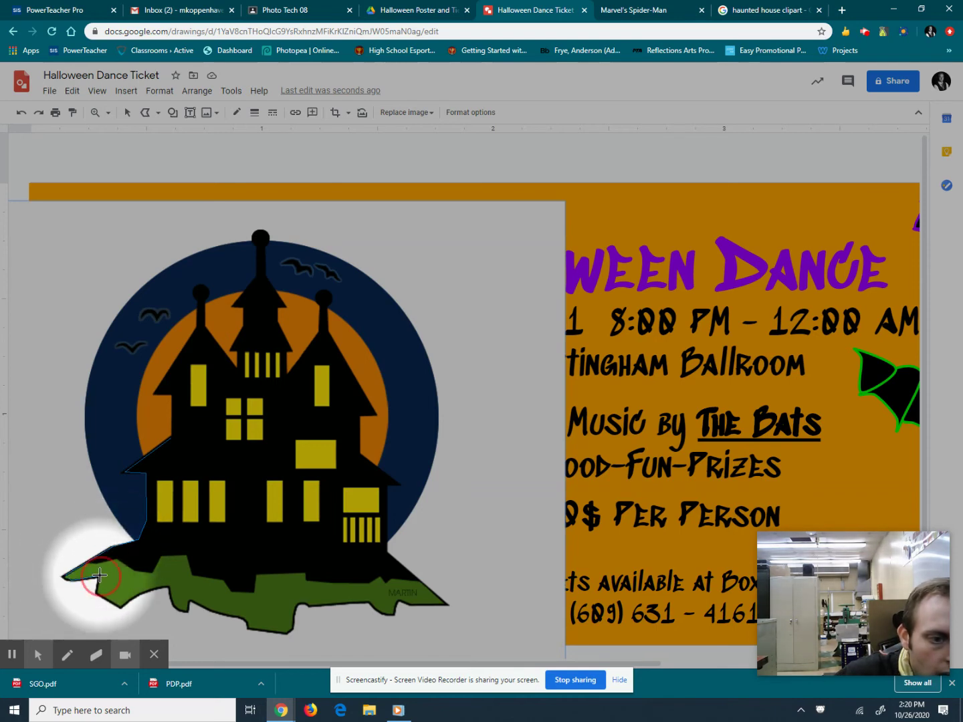
click(99, 579)
click(120, 606)
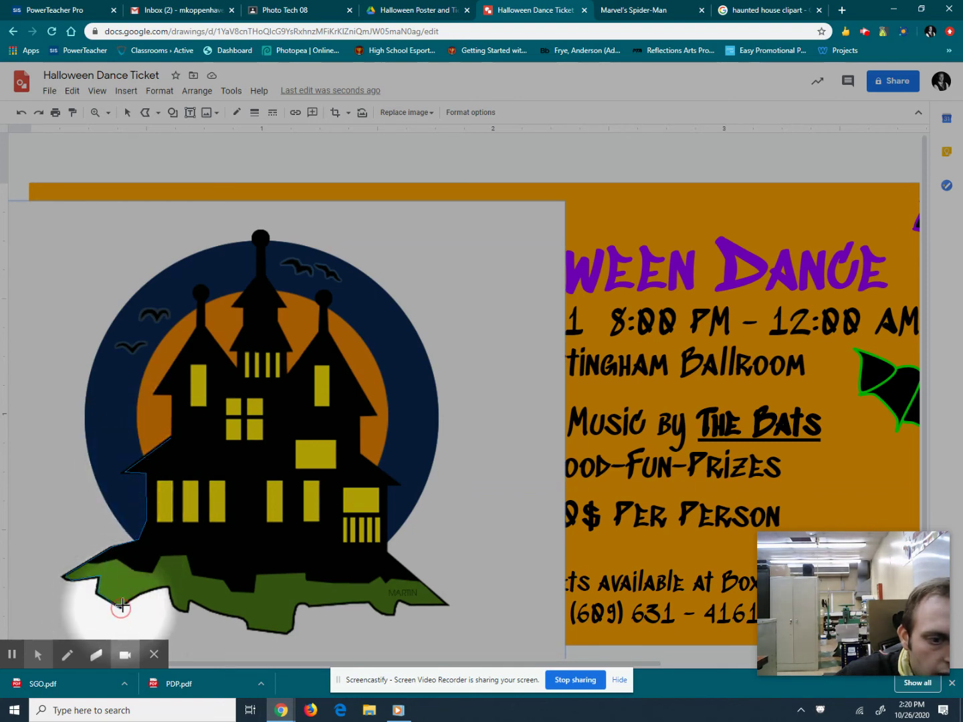
click(171, 593)
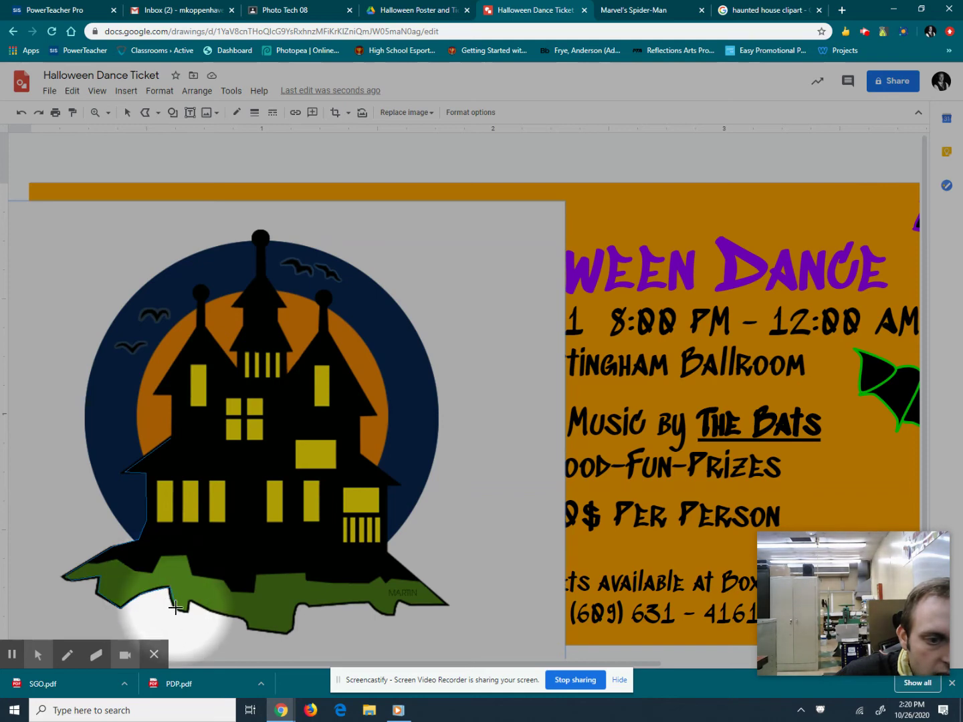
click(184, 611)
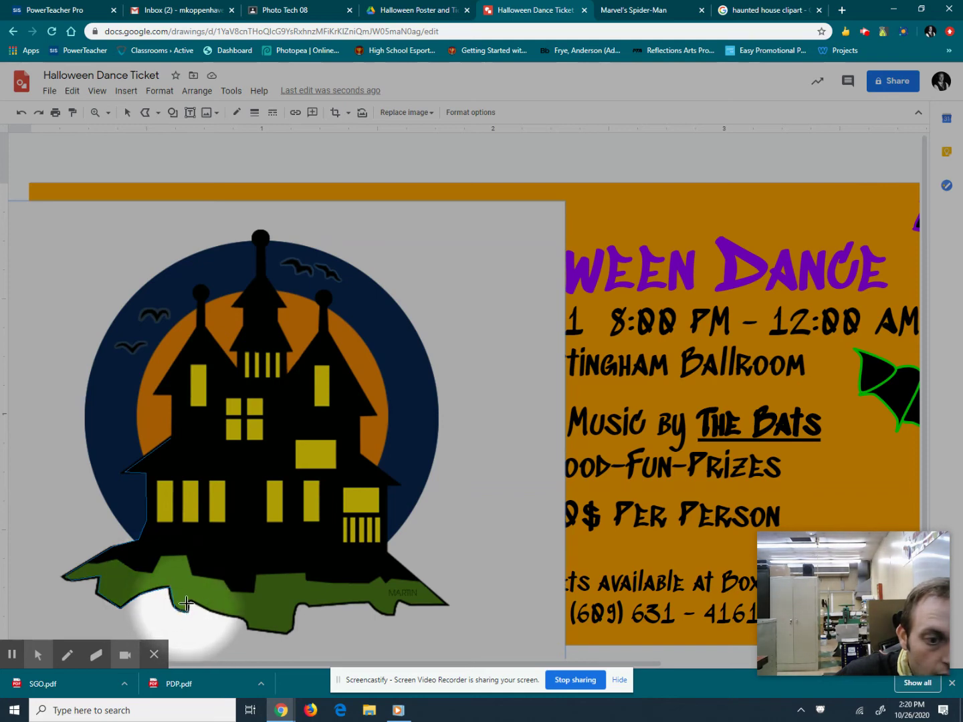
Continue the polyline along the green base to its right tip and up the right roof edge.
click(246, 627)
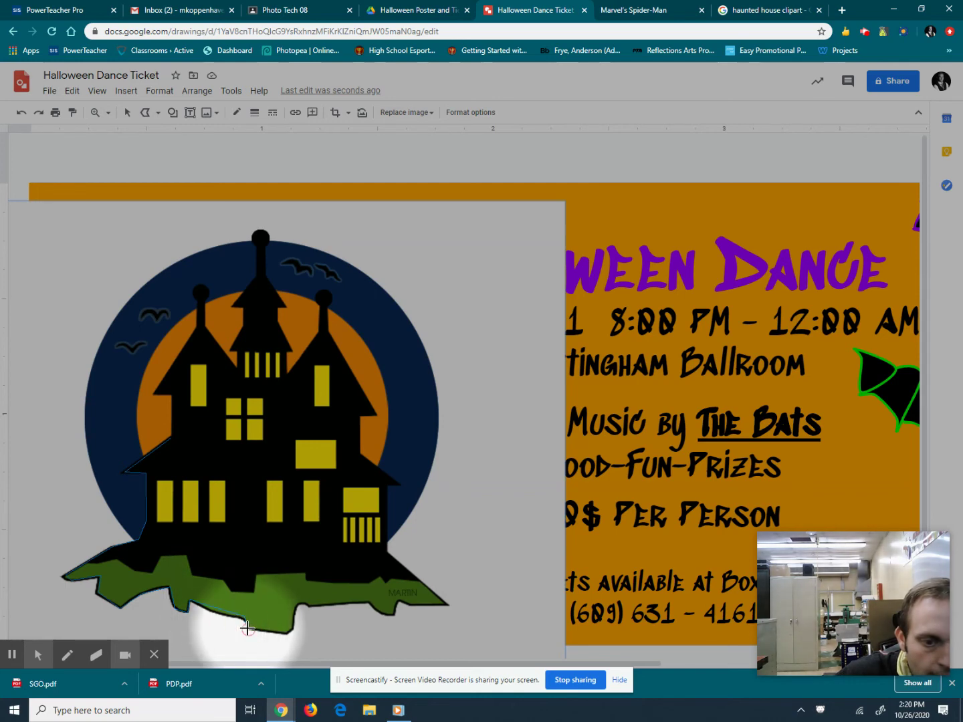
click(292, 629)
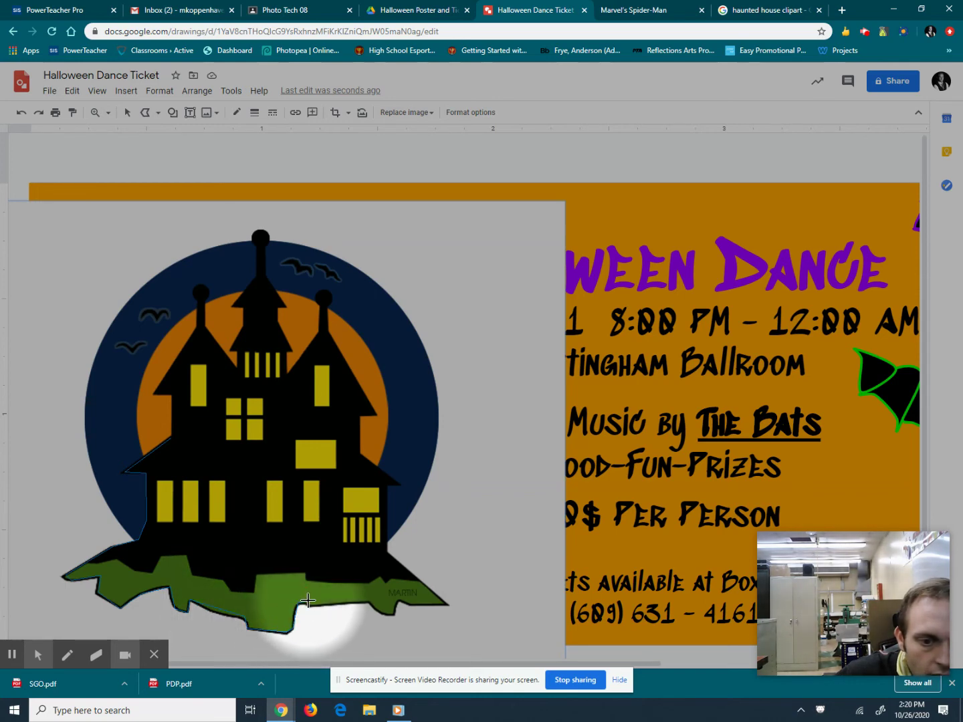
click(310, 605)
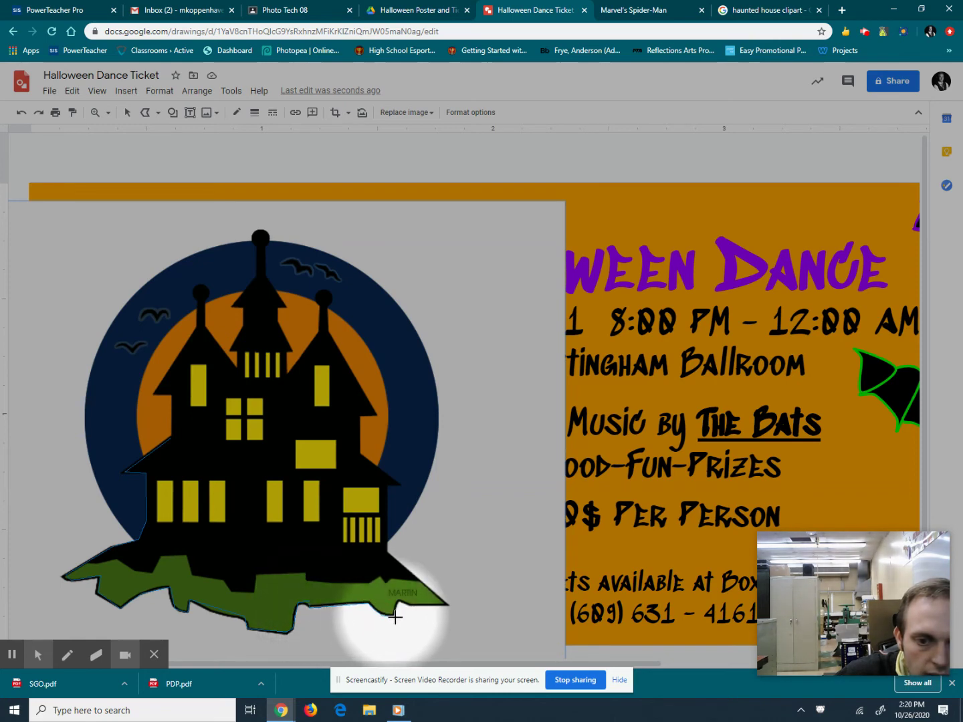
click(395, 615)
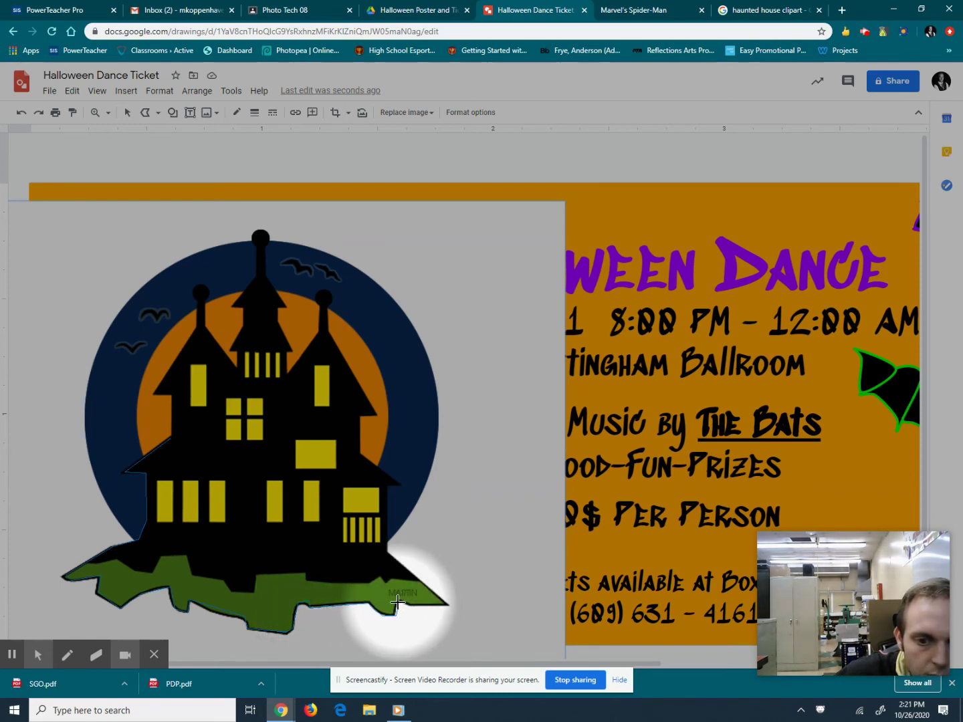
click(446, 606)
click(387, 552)
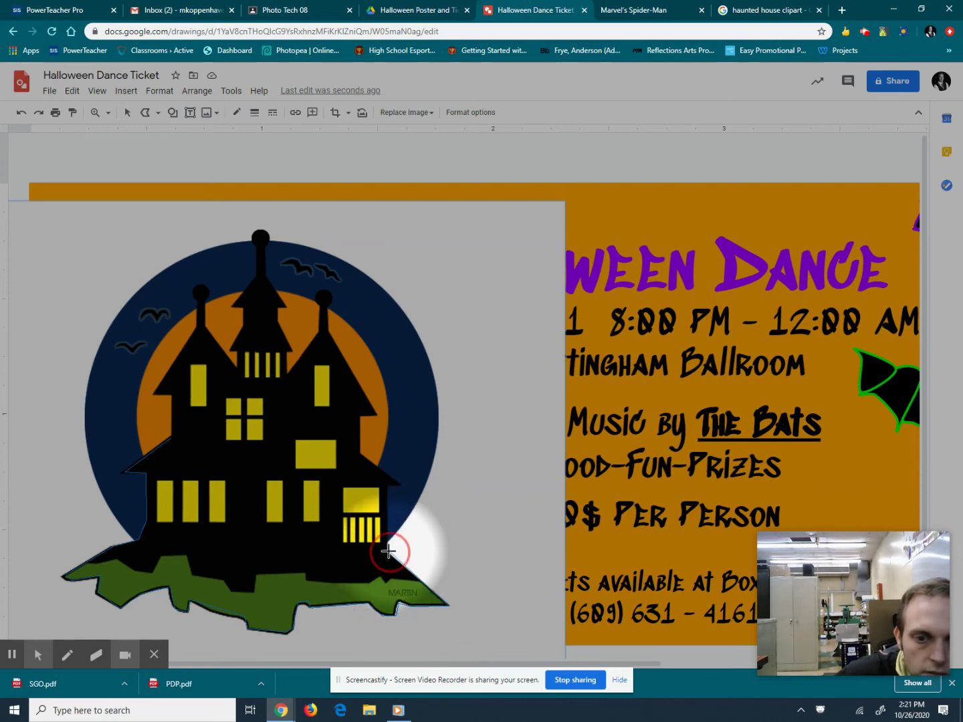
click(389, 485)
click(362, 454)
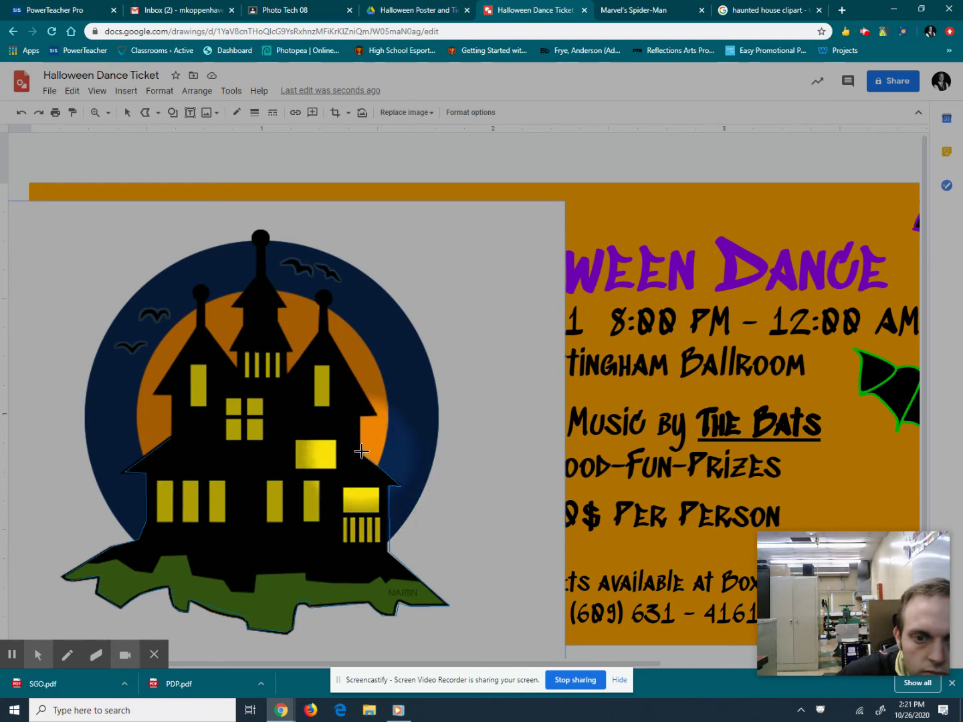
Trace the outline up the wall and around the chimney to the central tower roof.
click(361, 416)
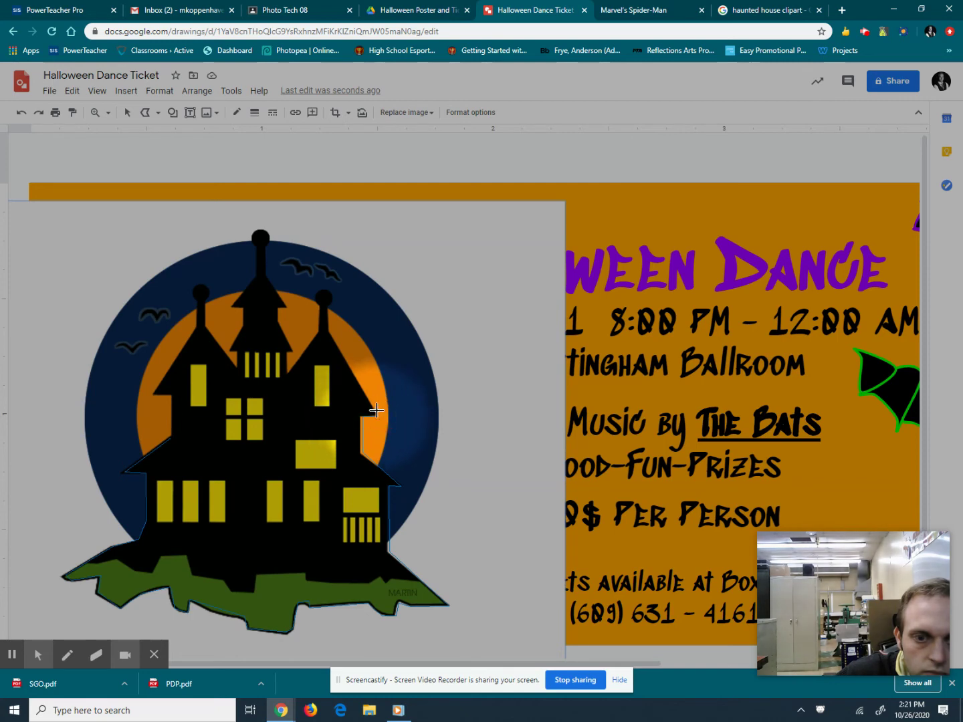
click(376, 416)
click(327, 321)
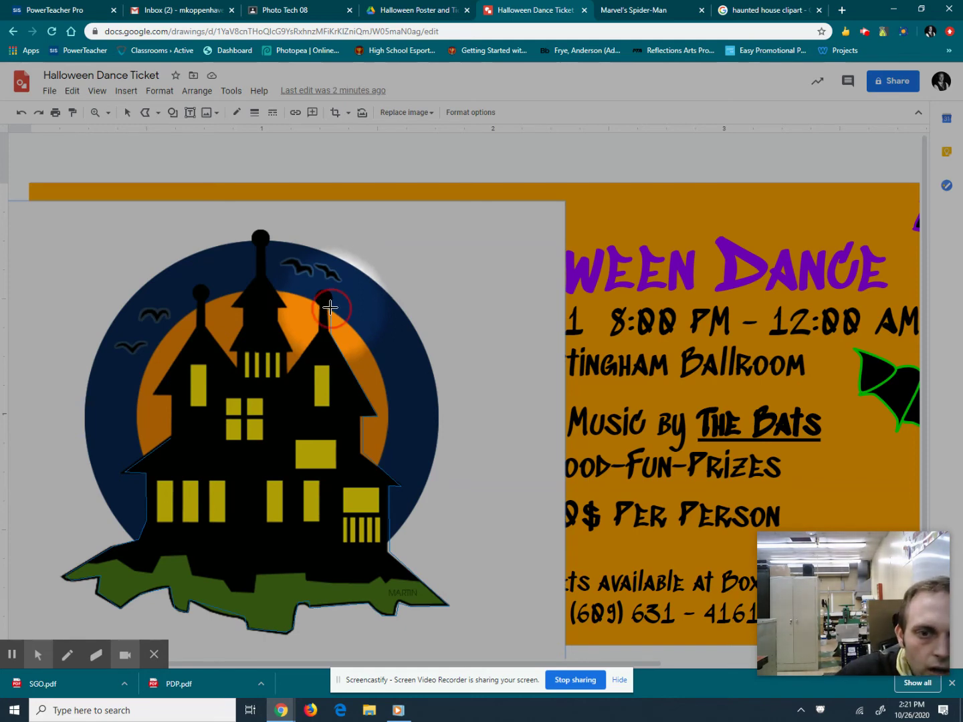
click(319, 308)
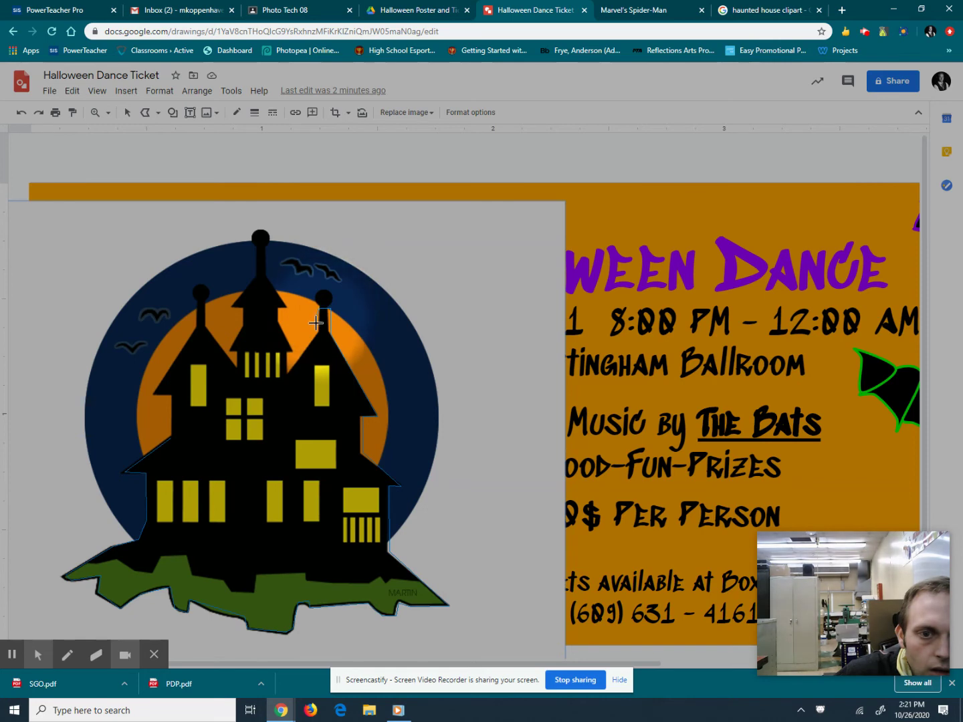
click(315, 331)
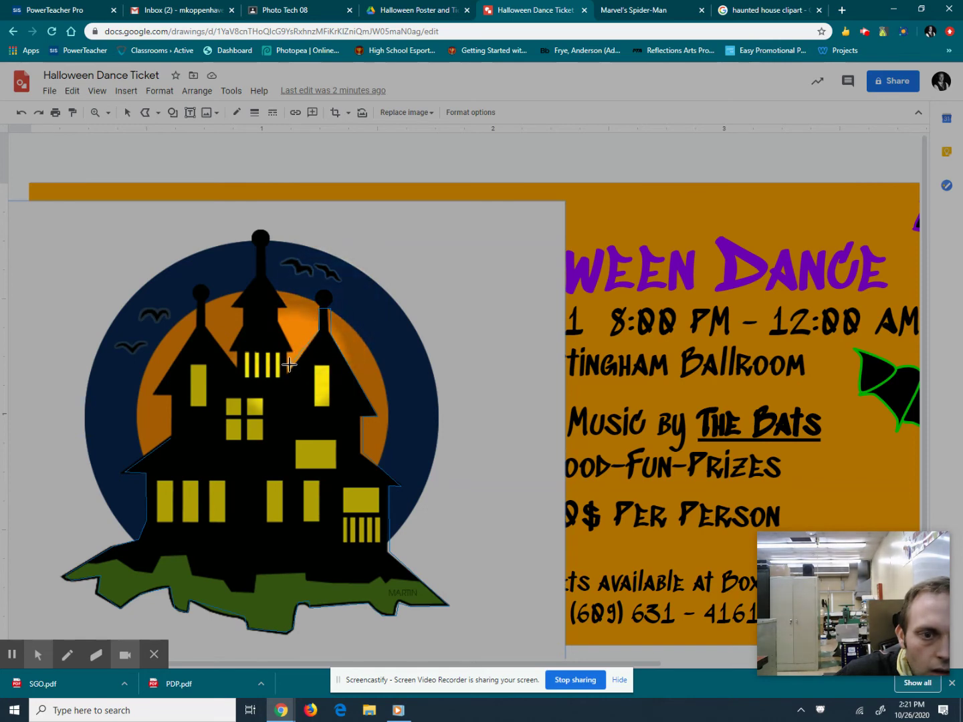
click(288, 372)
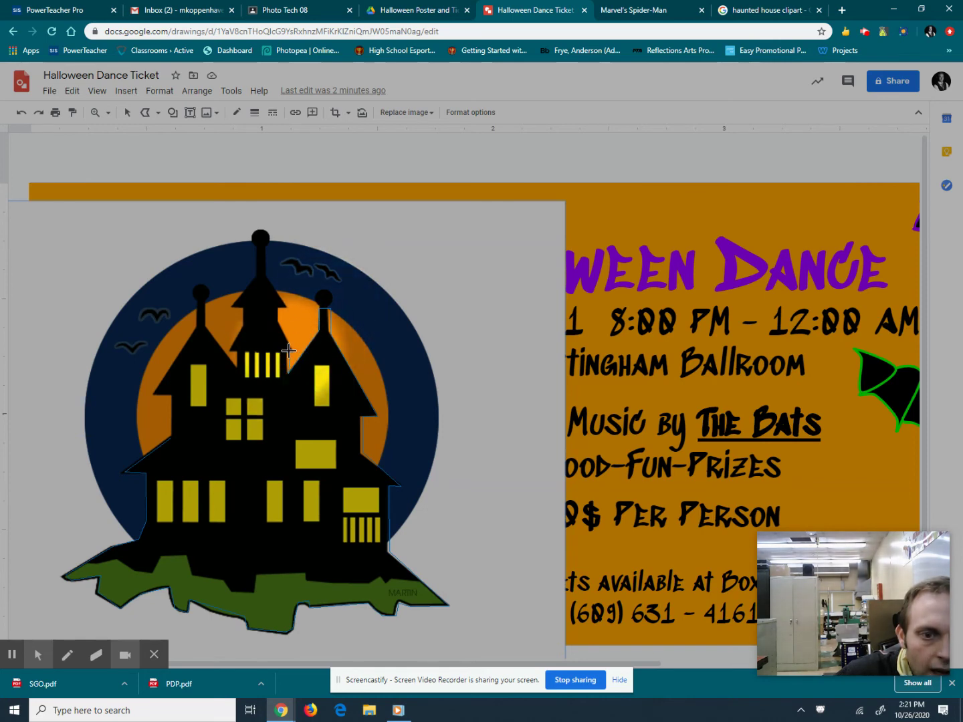
click(289, 352)
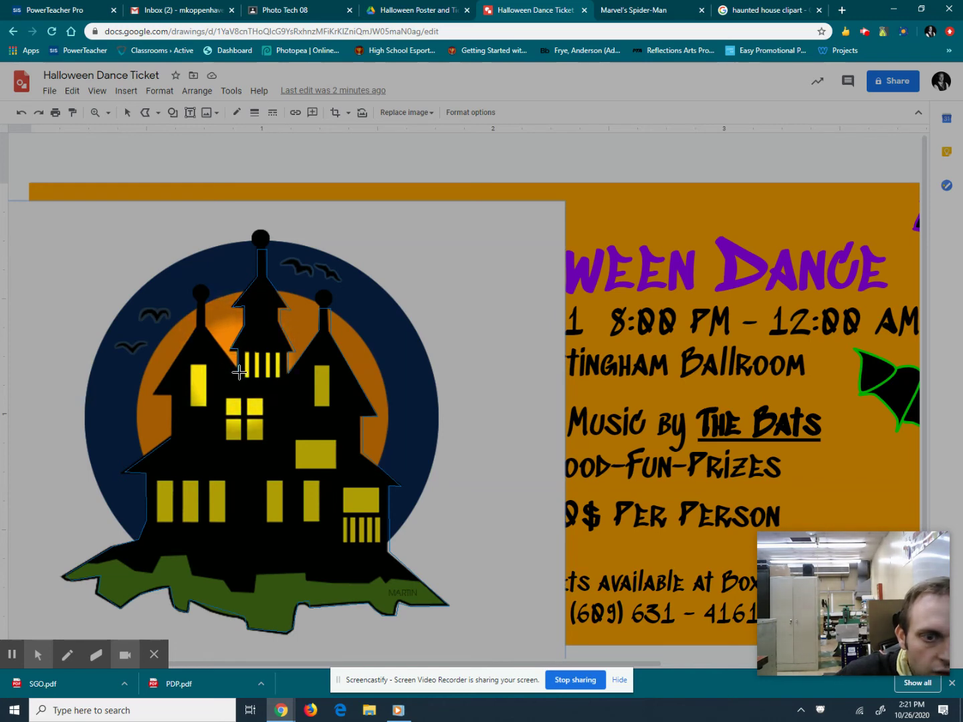
Trace the left tower and spire, close the outline at its start, and select the gray shape.
click(240, 372)
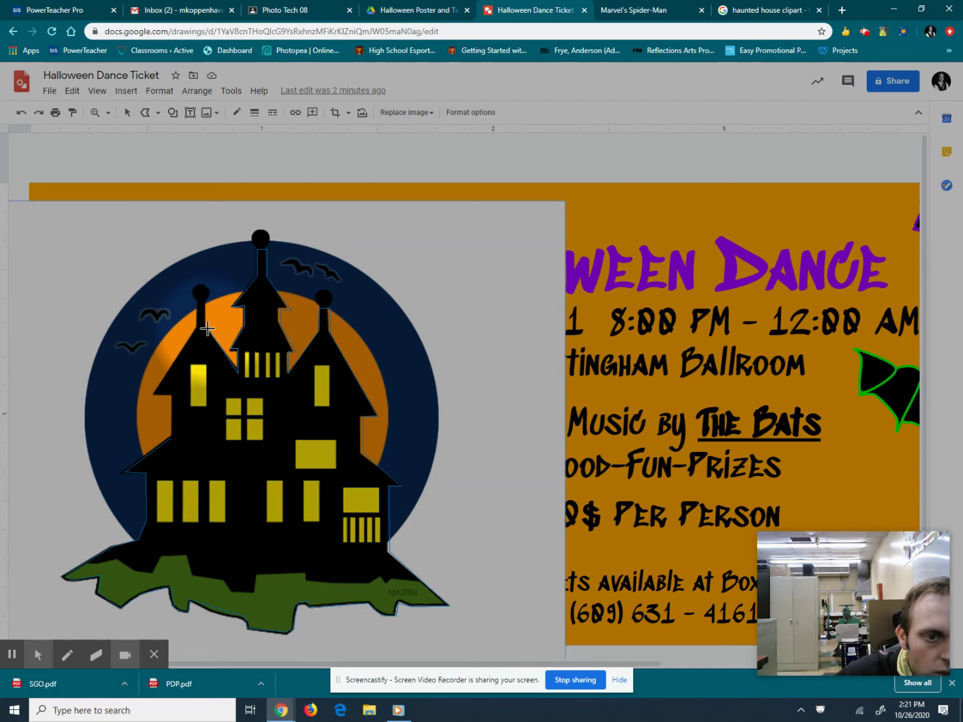
click(204, 325)
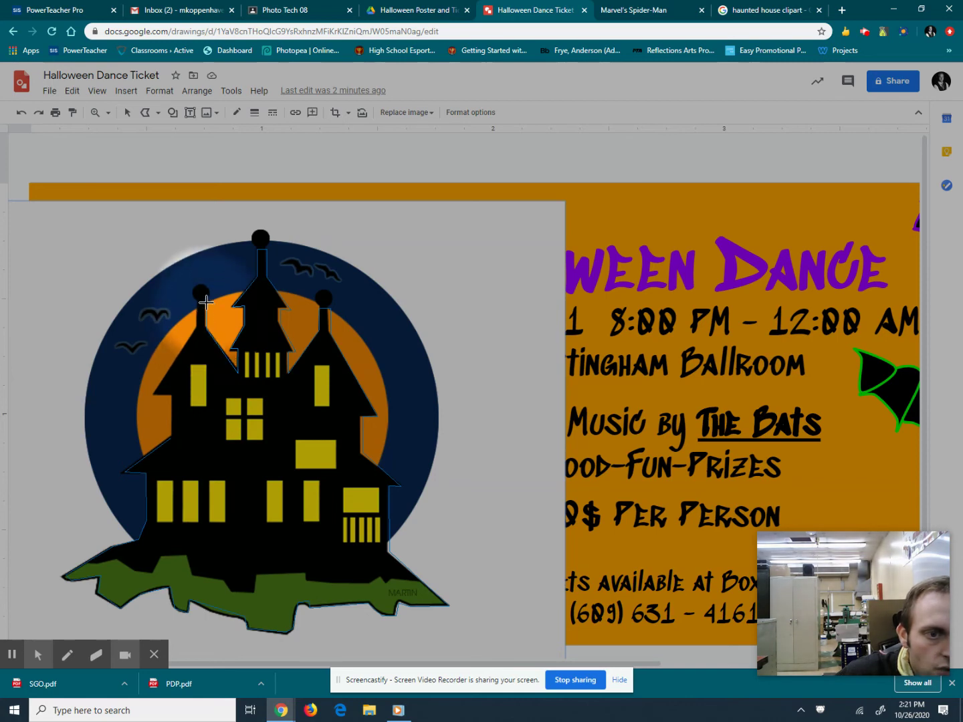
click(200, 301)
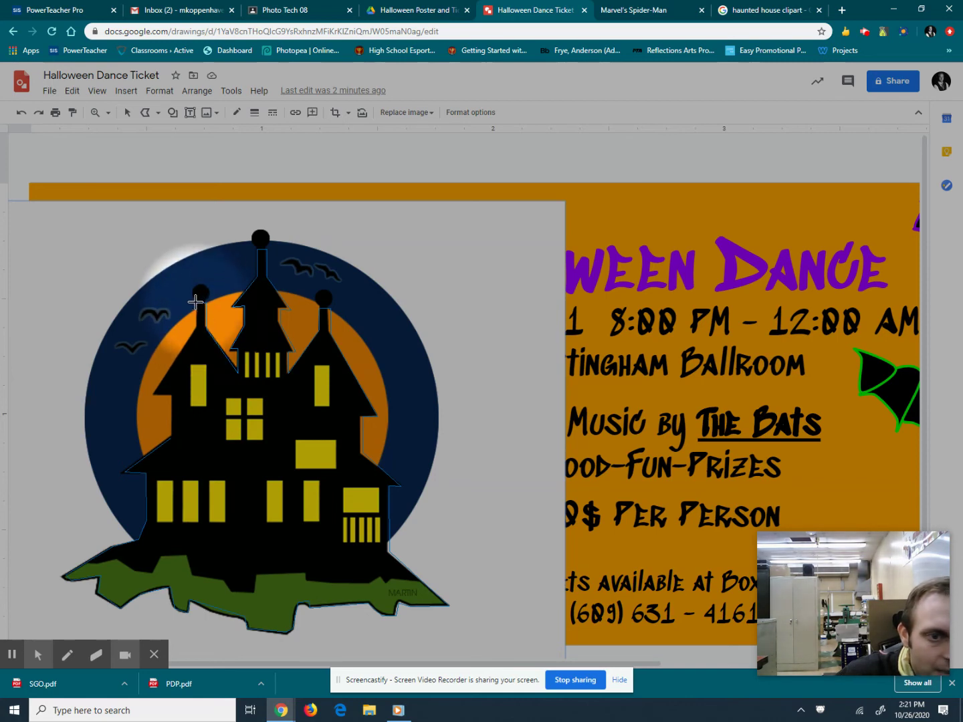
click(196, 304)
click(195, 326)
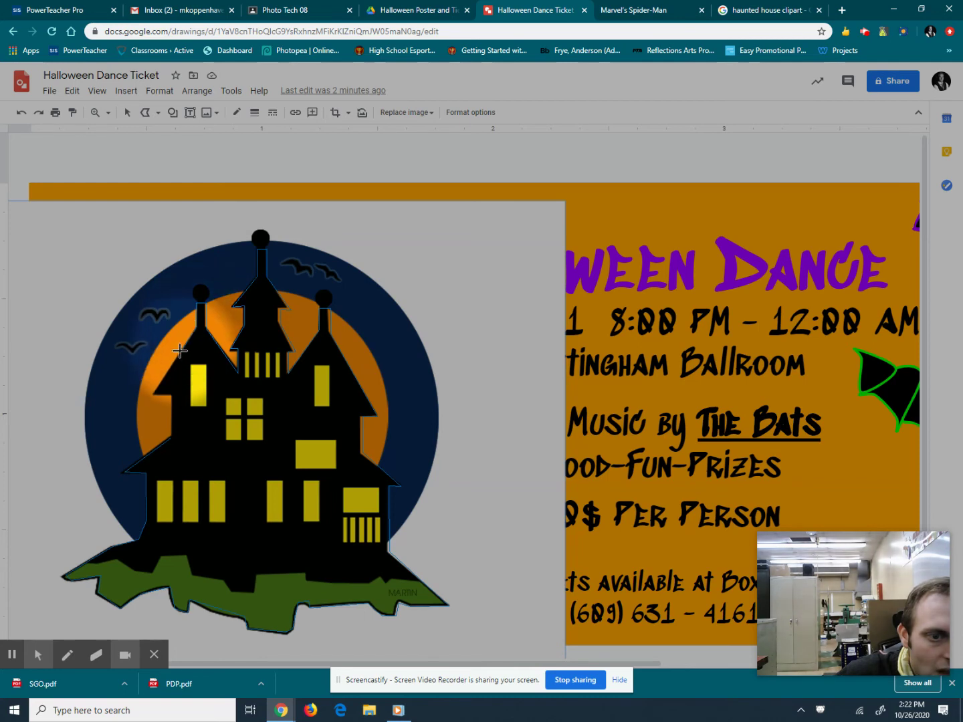
click(173, 394)
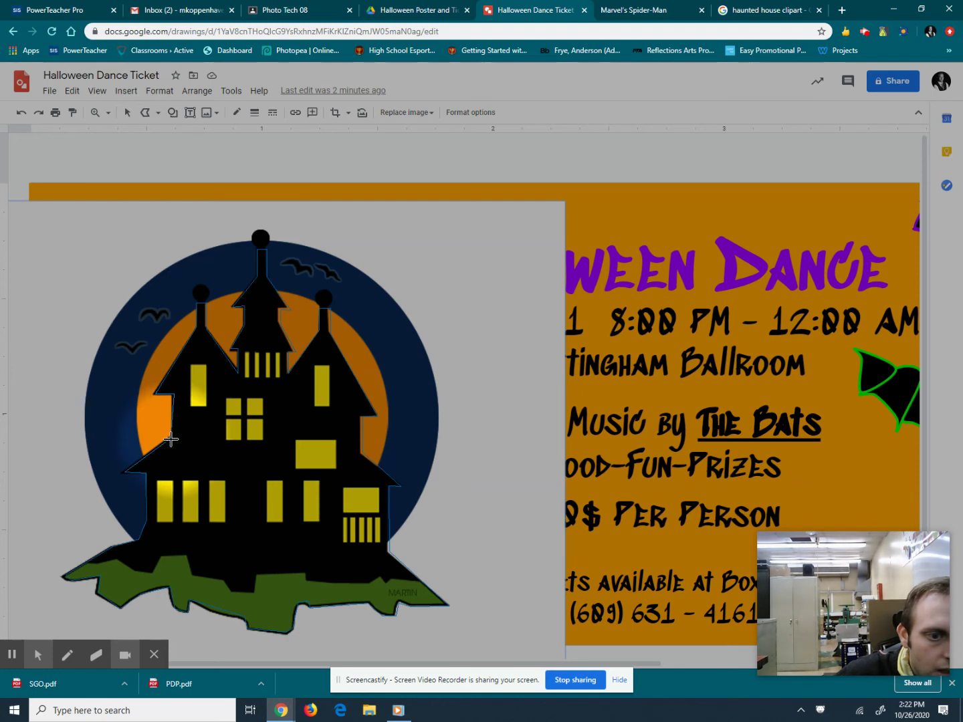
click(172, 440)
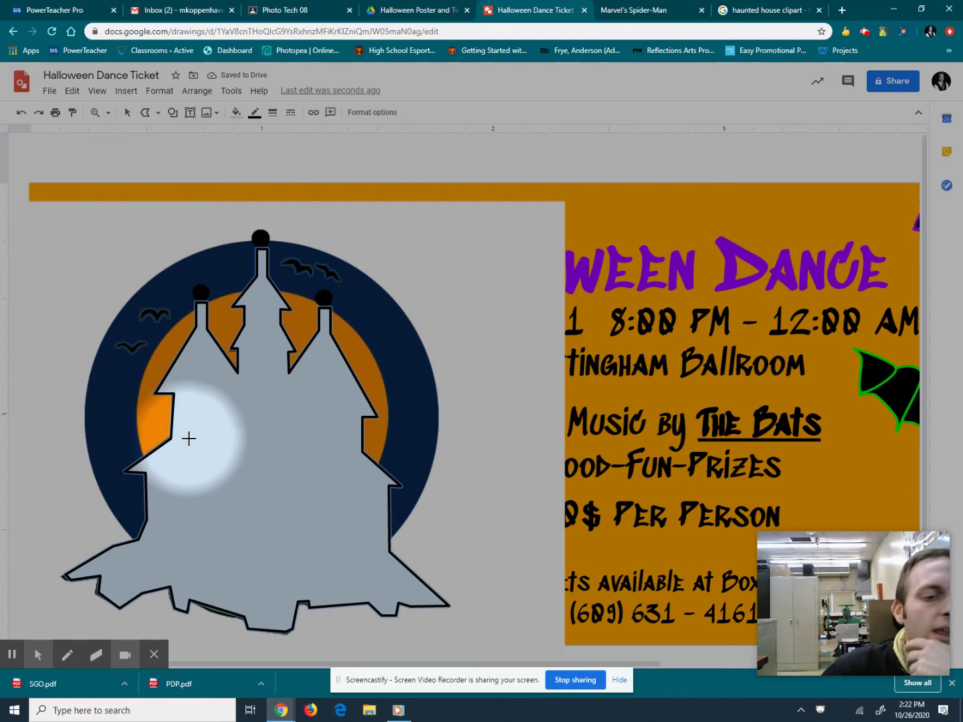
click(130, 117)
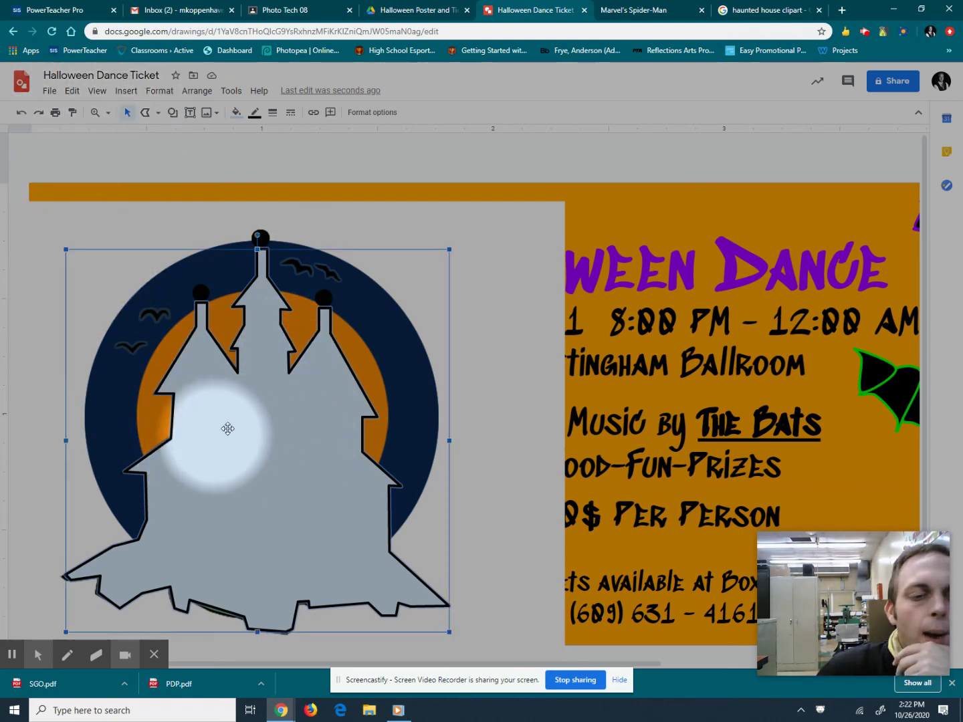
click(237, 112)
Fill the traced silhouette black and send it to the back behind the house picture.
click(239, 176)
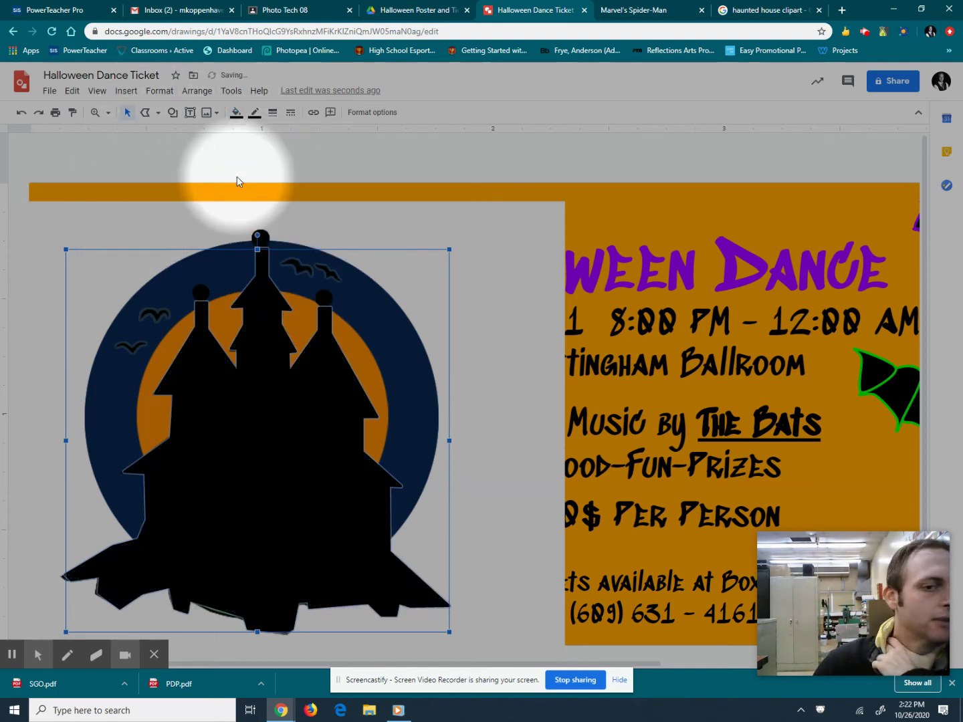
click(210, 98)
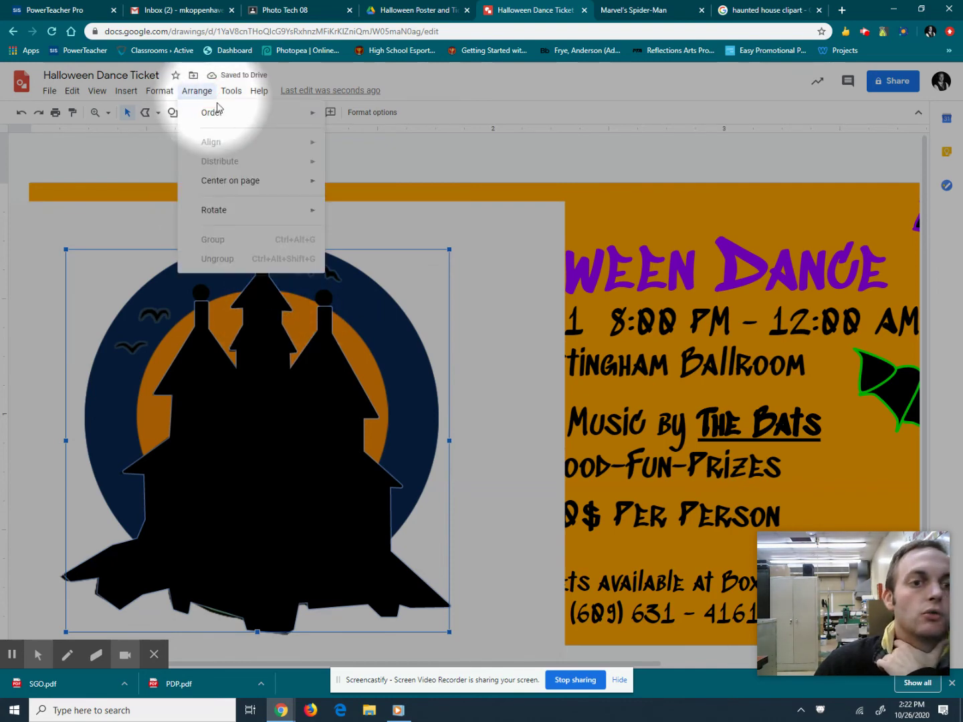
mouse_move(274, 121)
click(367, 172)
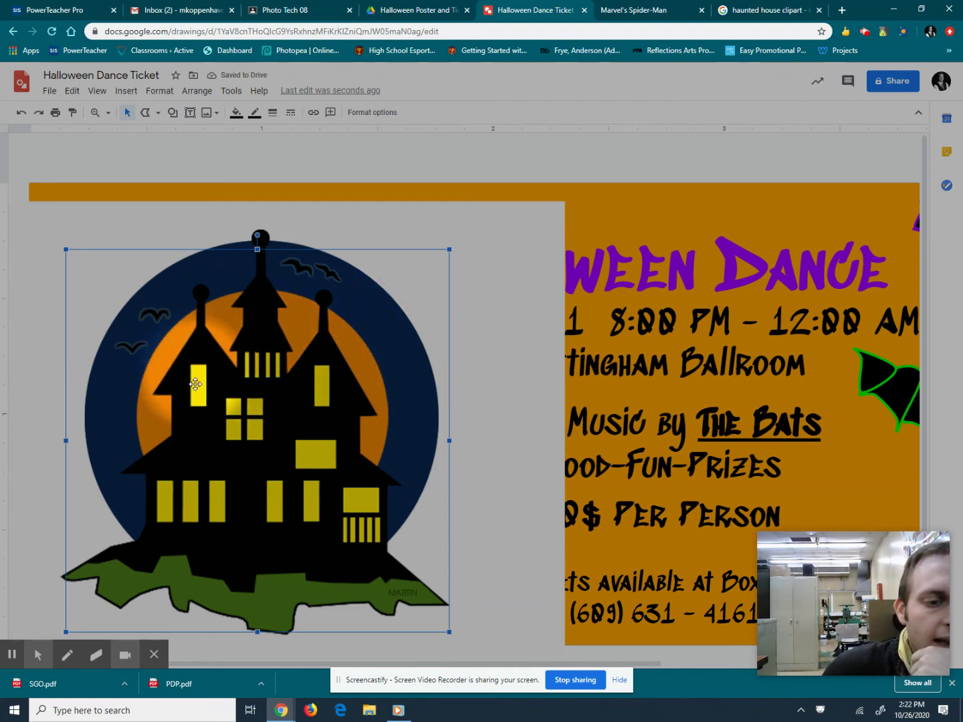
click(187, 226)
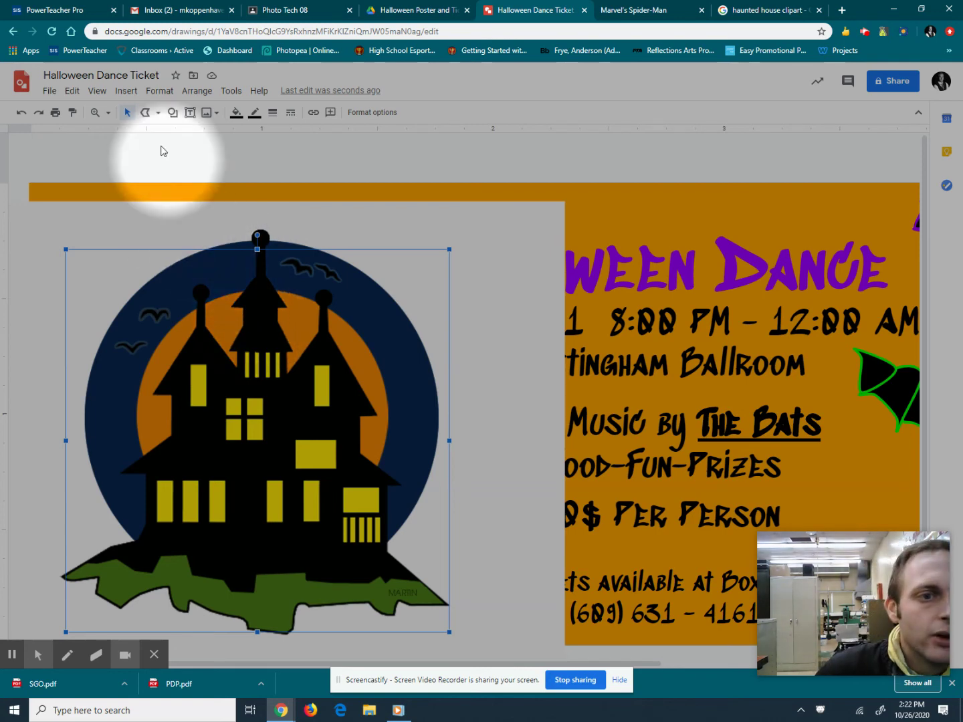
Draw a yellow-filled rectangle over the left tower window.
click(172, 111)
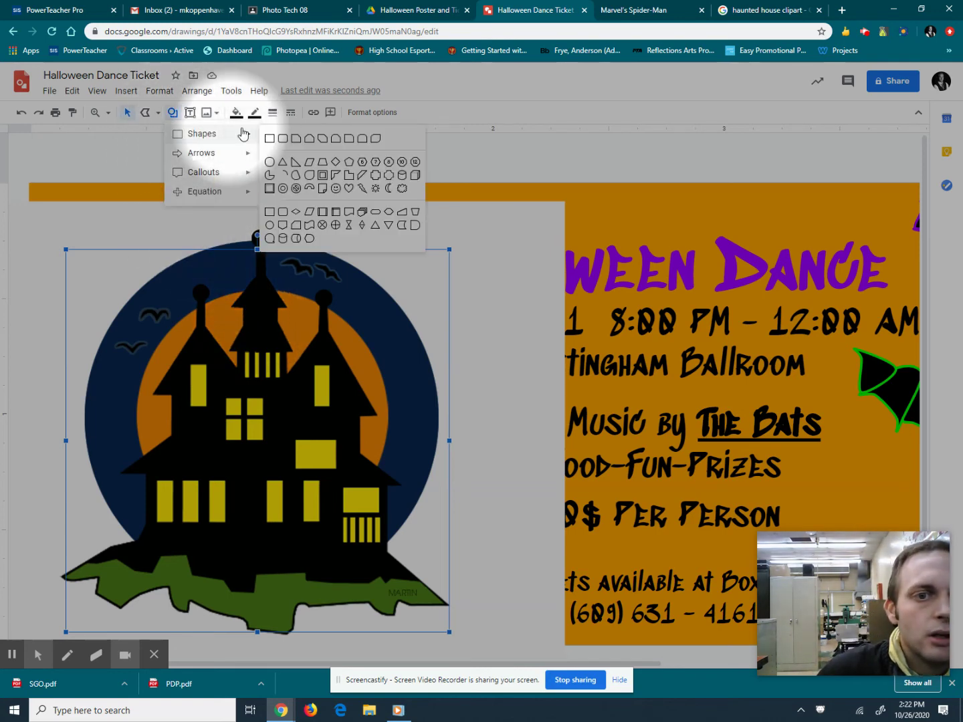
mouse_move(232, 135)
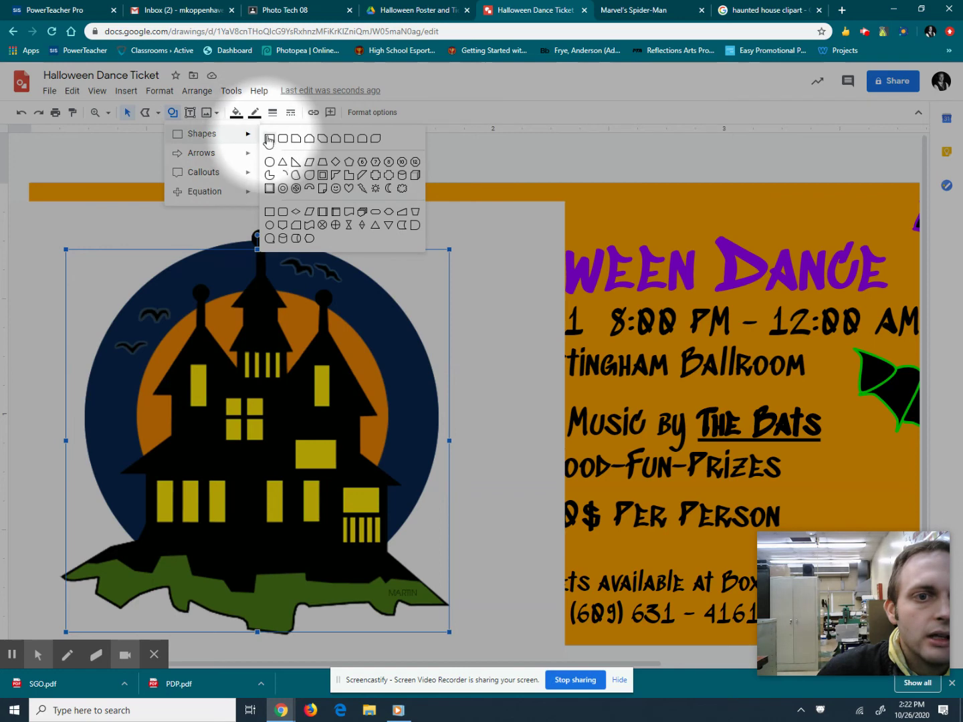
click(268, 225)
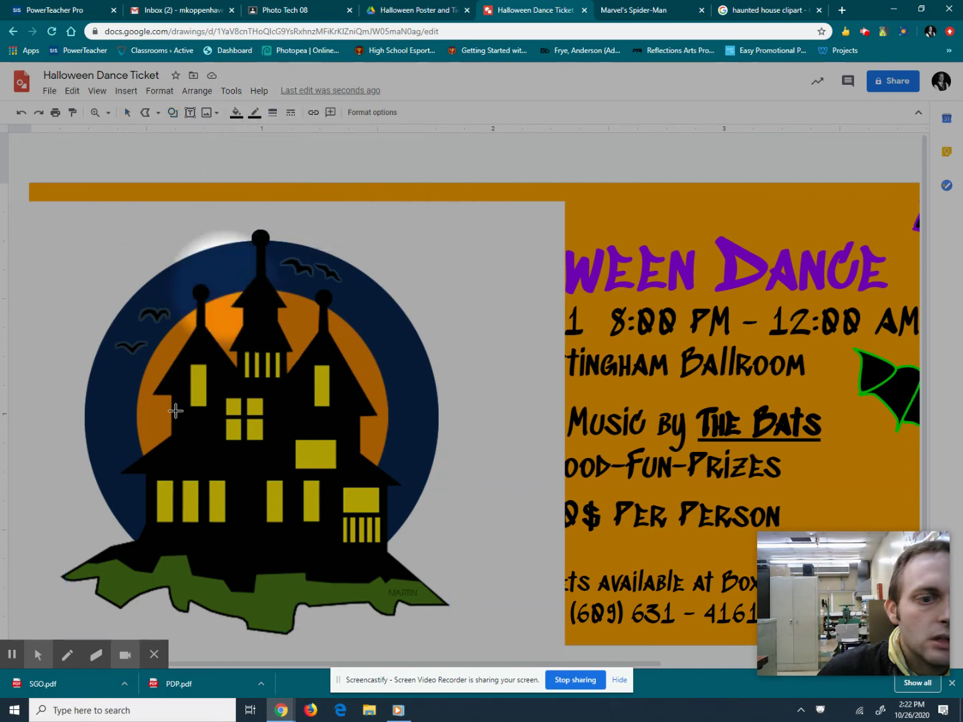
click(235, 113)
click(282, 190)
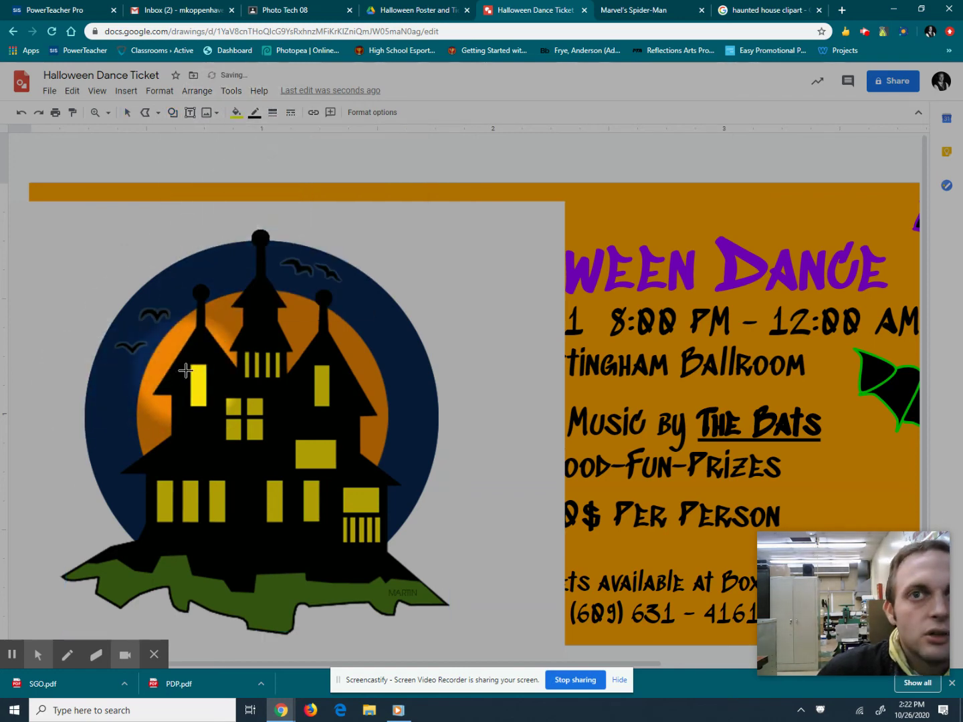
drag(190, 363, 208, 405)
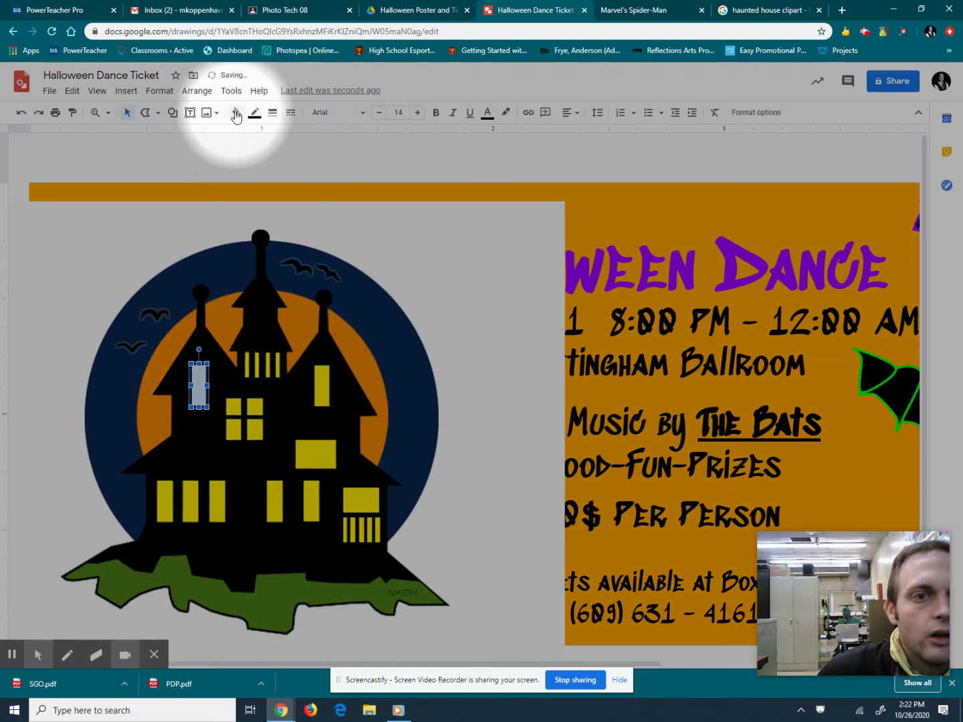
click(236, 112)
click(282, 193)
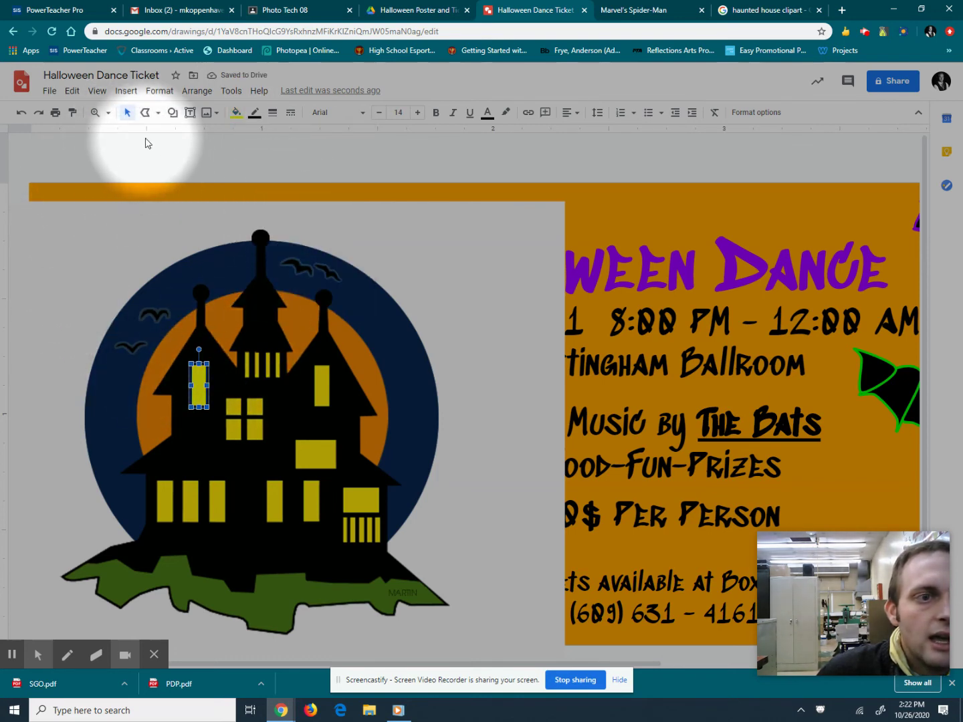
Draw rectangles over the four-pane window's upper-left and upper-right panes.
click(175, 113)
mouse_move(205, 134)
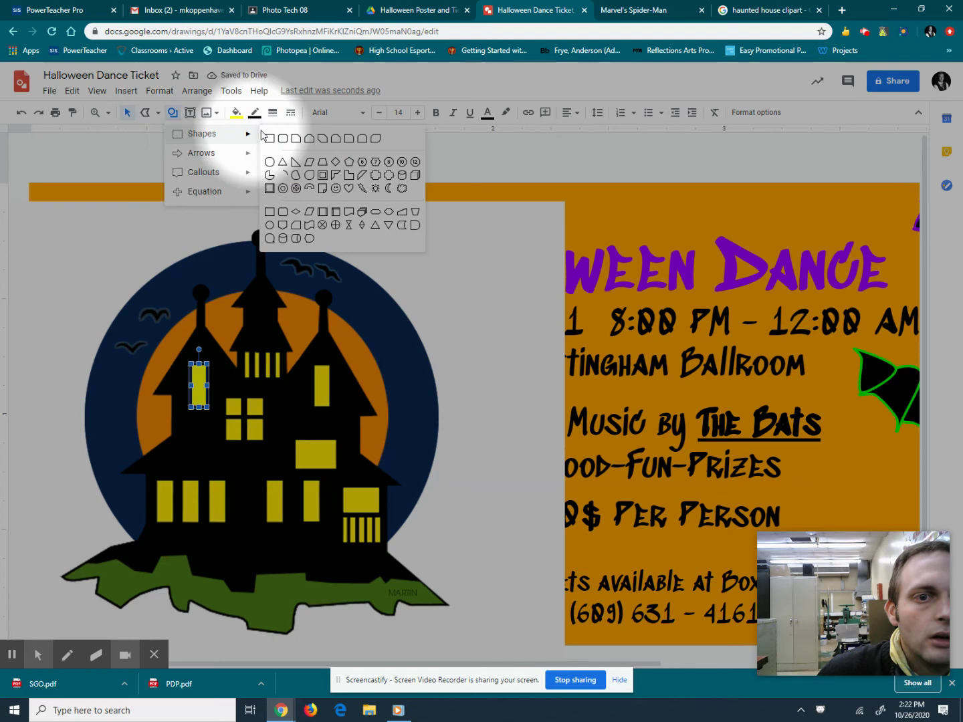
click(261, 222)
drag(225, 396, 242, 417)
click(173, 112)
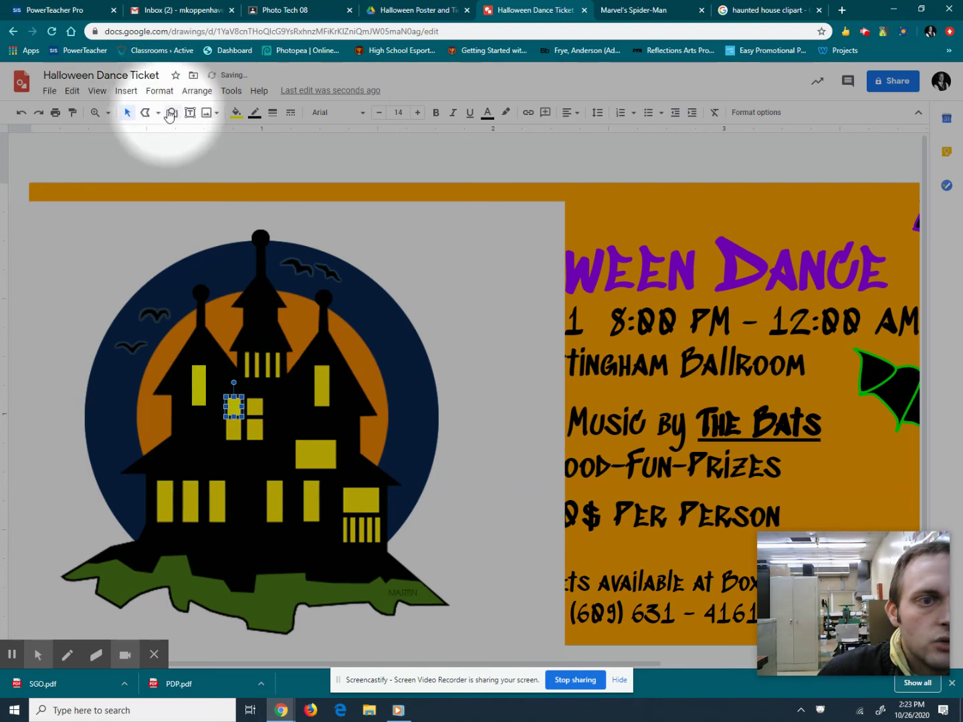
click(225, 137)
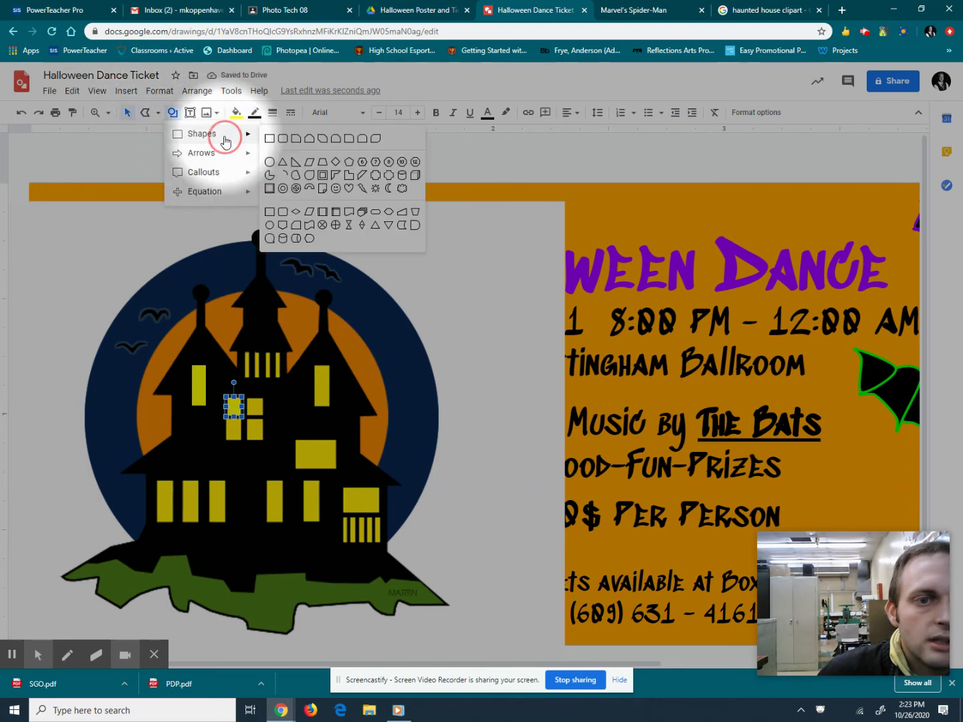
click(269, 137)
drag(246, 395, 264, 418)
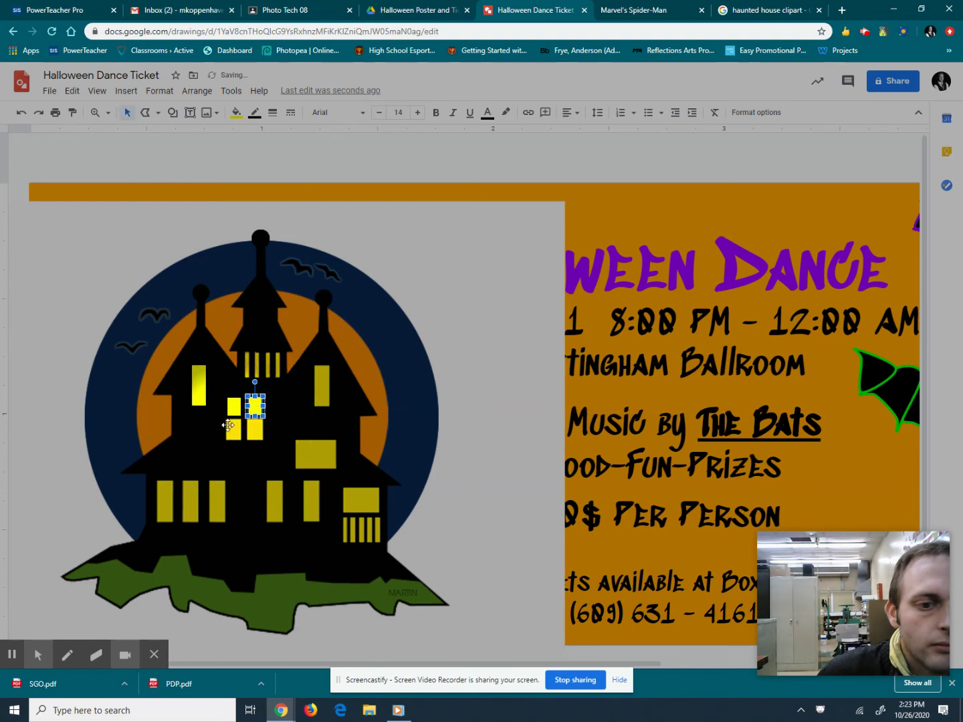
Draw rectangles over the four-pane window's lower-left and lower-right panes.
click(173, 112)
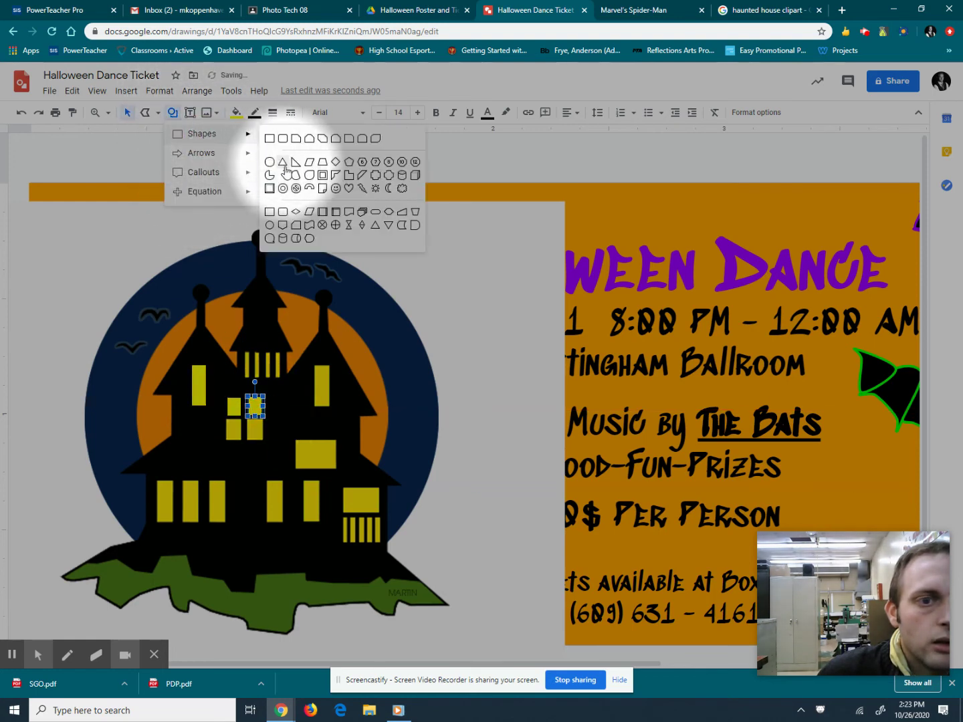
click(269, 138)
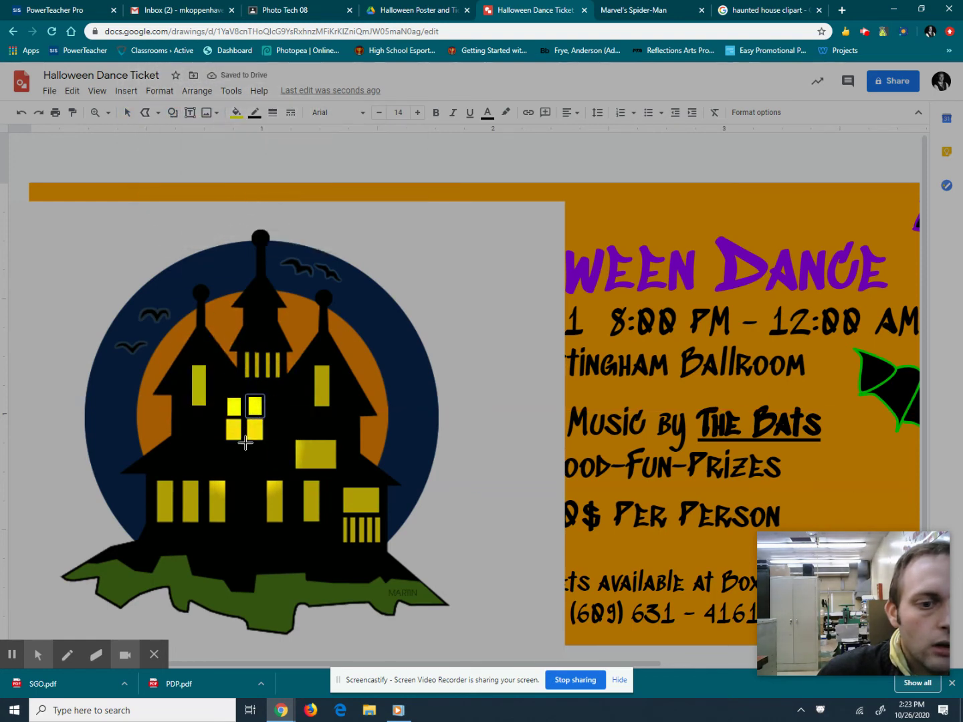
drag(240, 438, 225, 420)
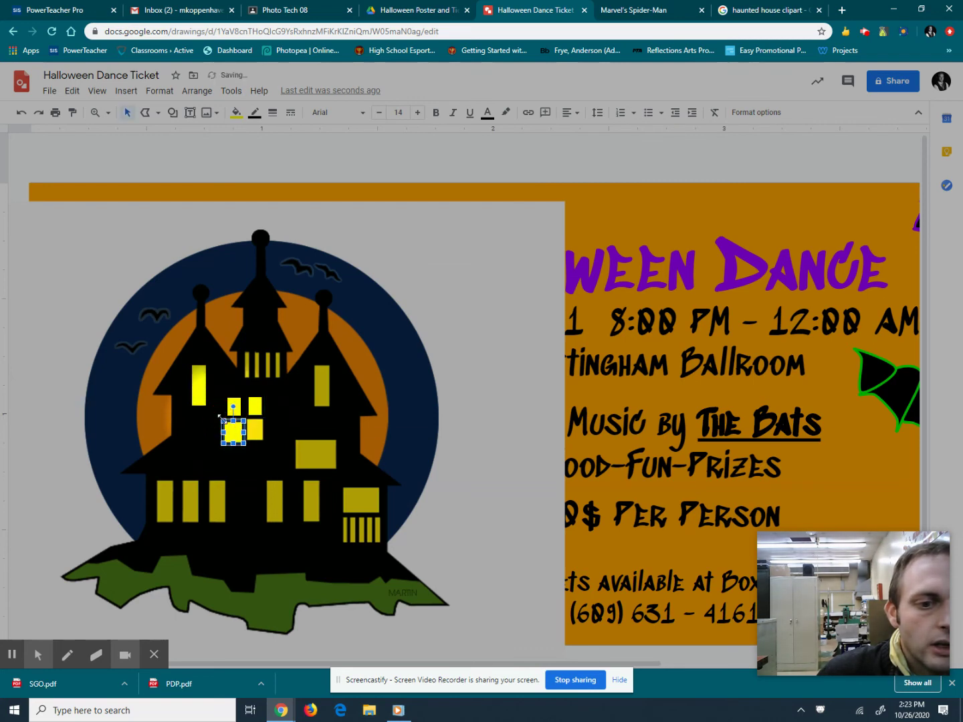
click(173, 113)
mouse_move(218, 135)
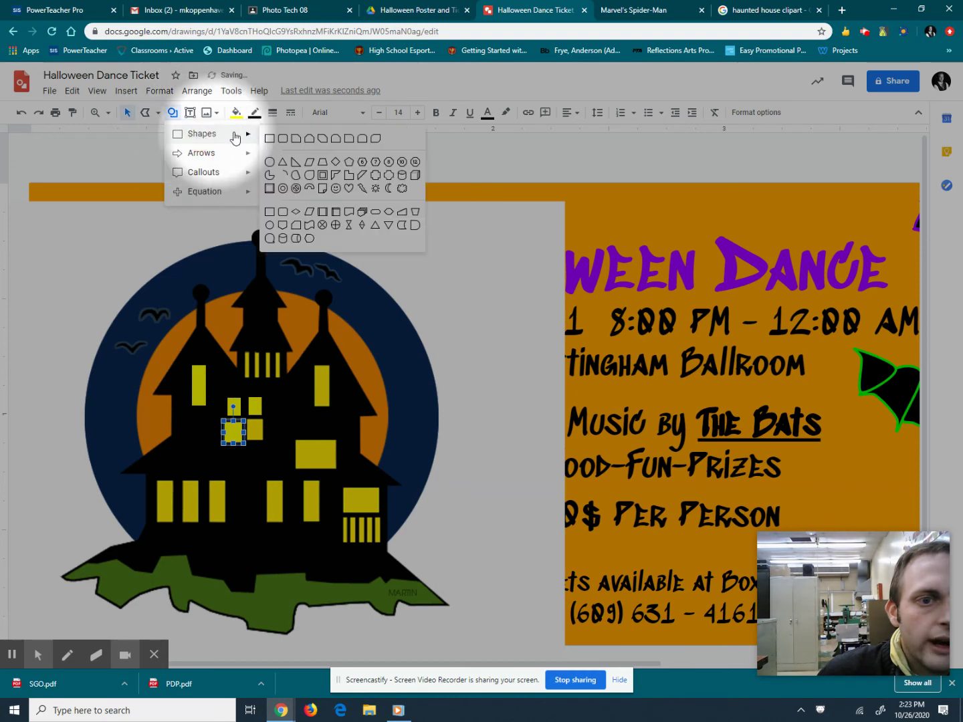
click(270, 139)
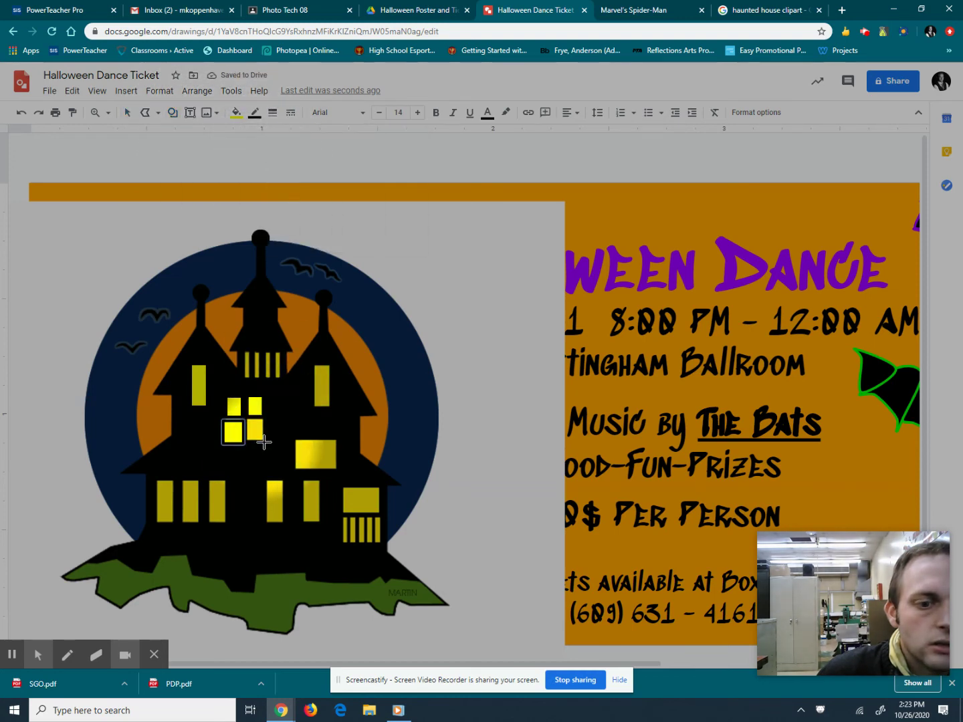
drag(245, 419, 266, 443)
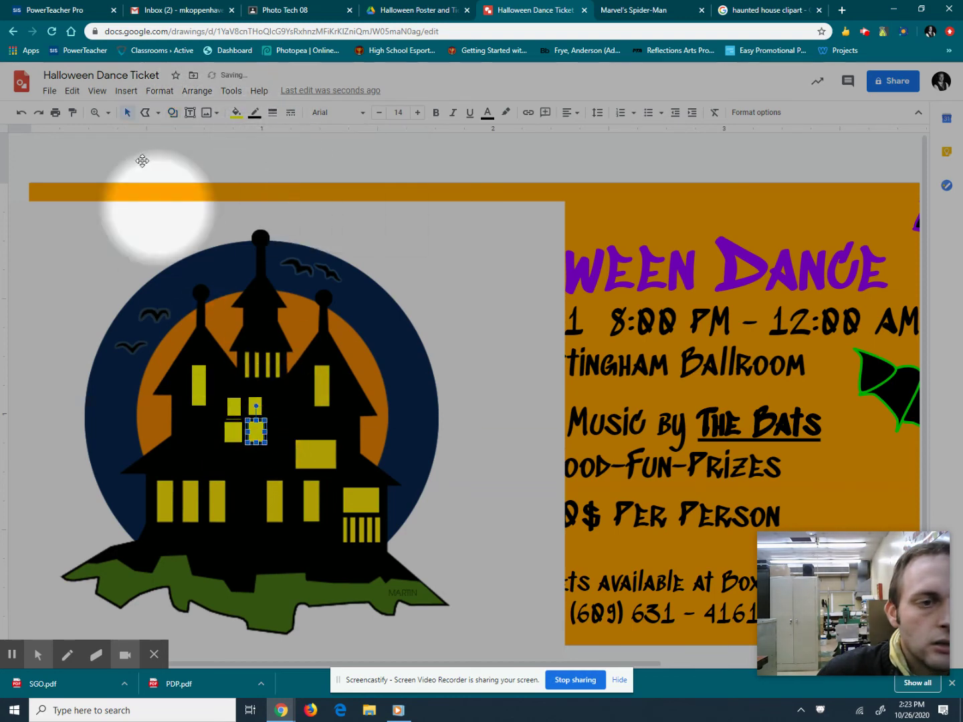
Draw a rectangle over the leftmost ground-floor window.
click(172, 112)
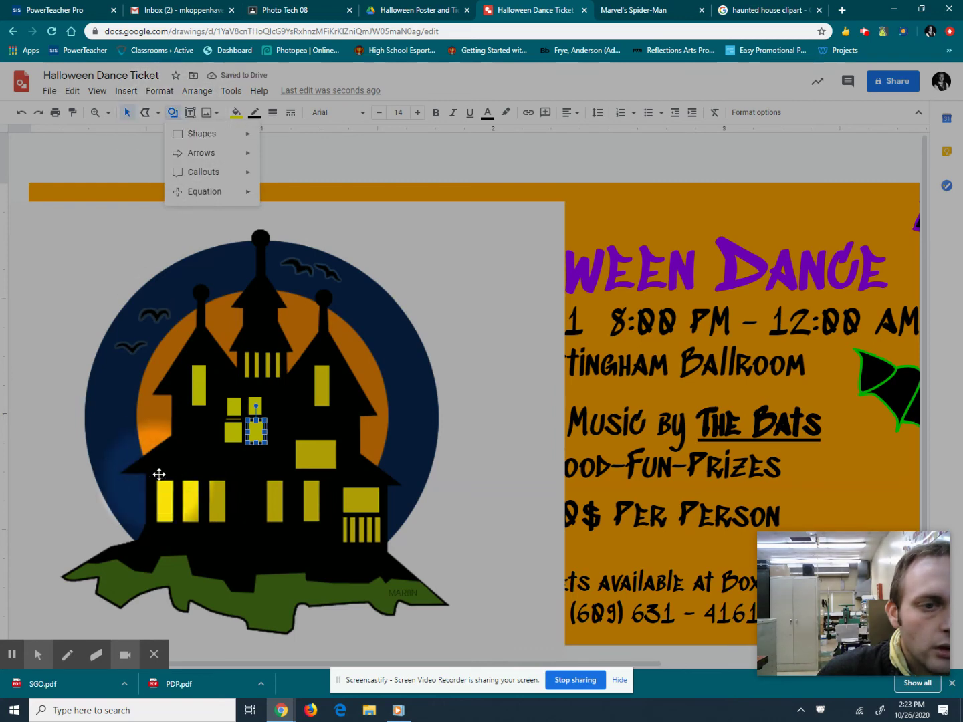
mouse_move(191, 134)
click(266, 137)
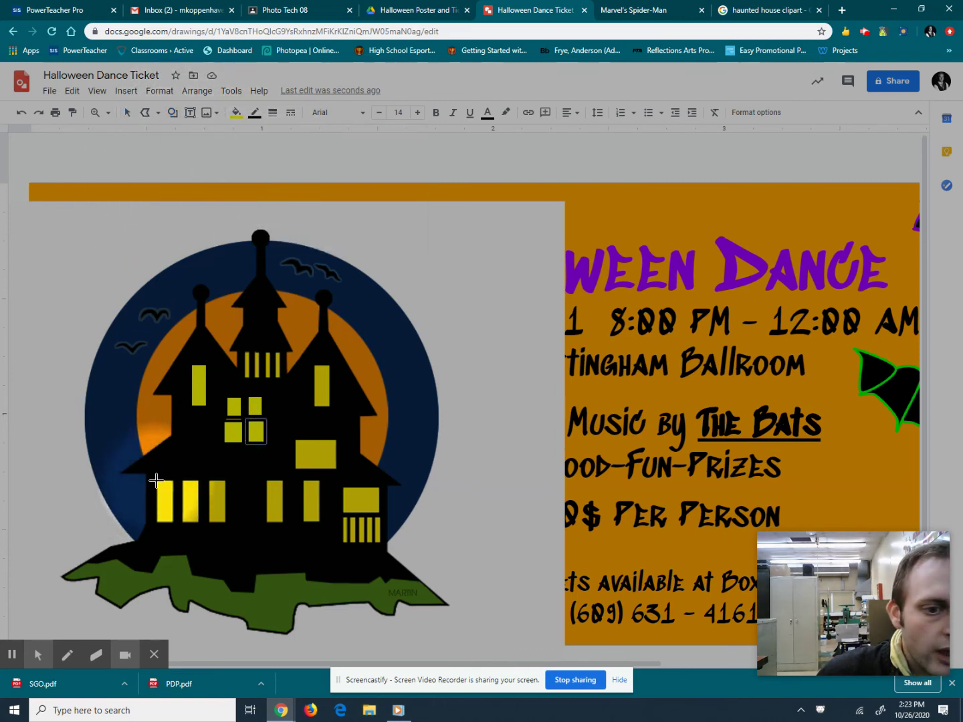
drag(158, 482, 175, 525)
Draw rectangles over the third and fourth ground-floor windows.
click(172, 112)
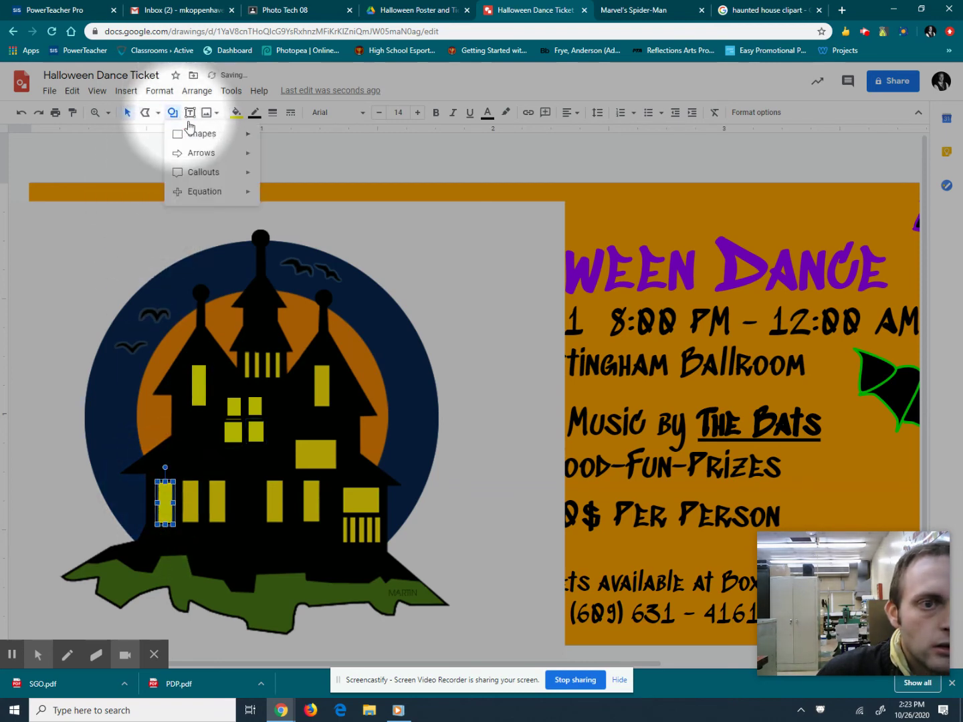
mouse_move(202, 134)
click(270, 138)
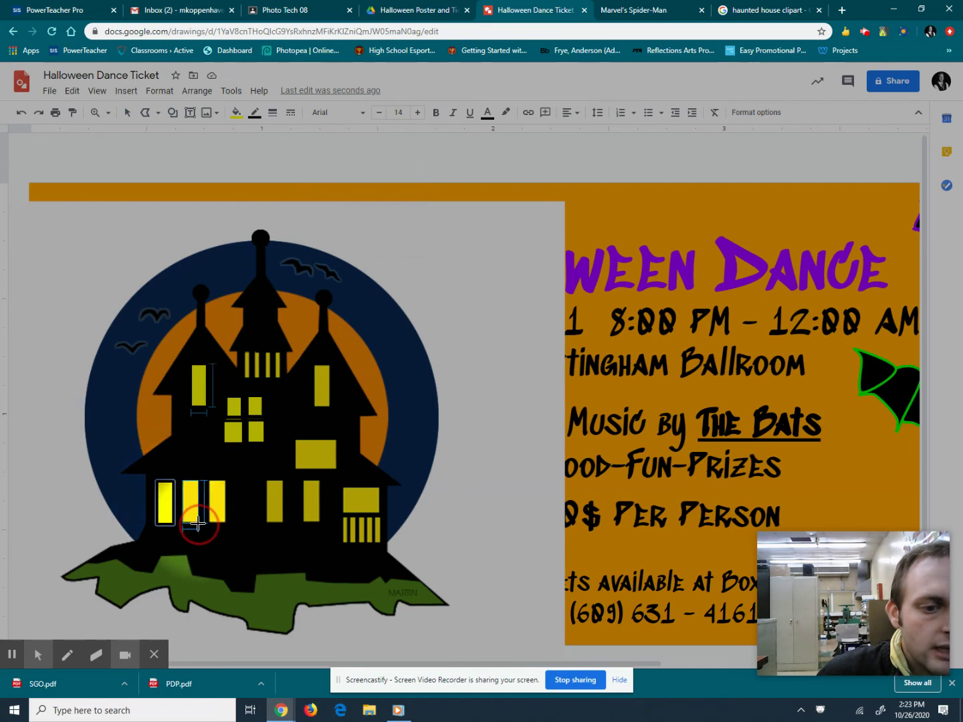
click(173, 112)
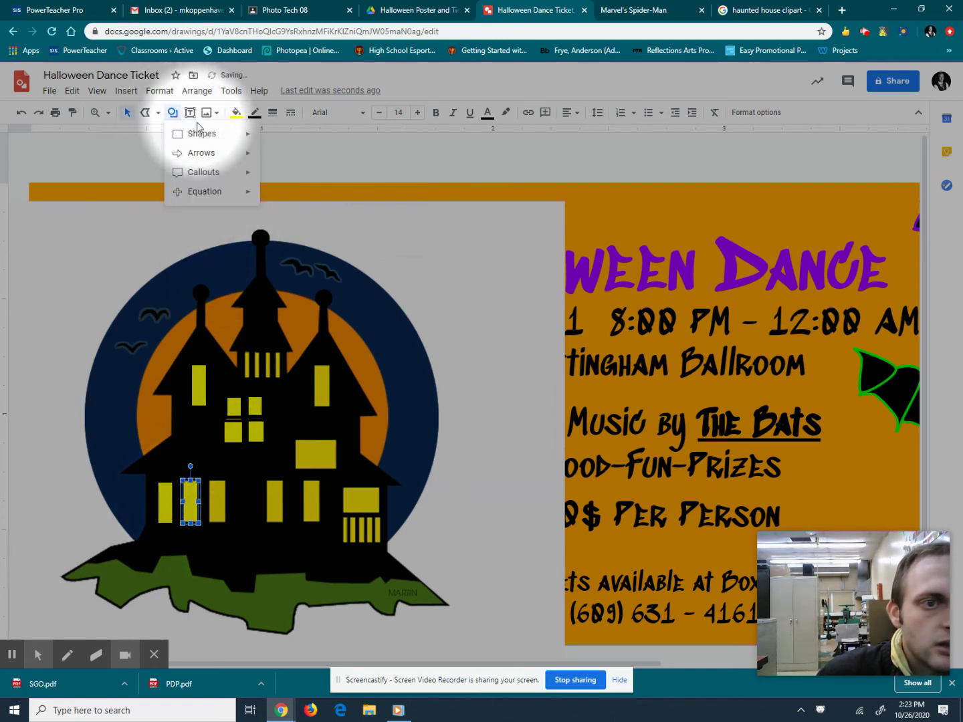
mouse_move(224, 137)
click(270, 138)
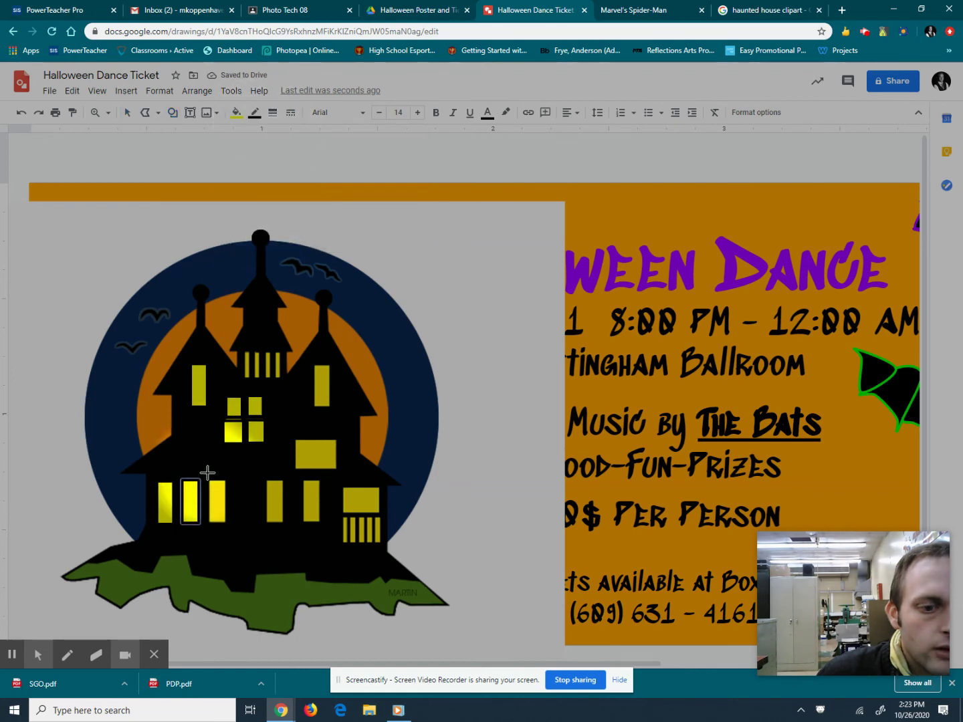
drag(208, 479, 227, 523)
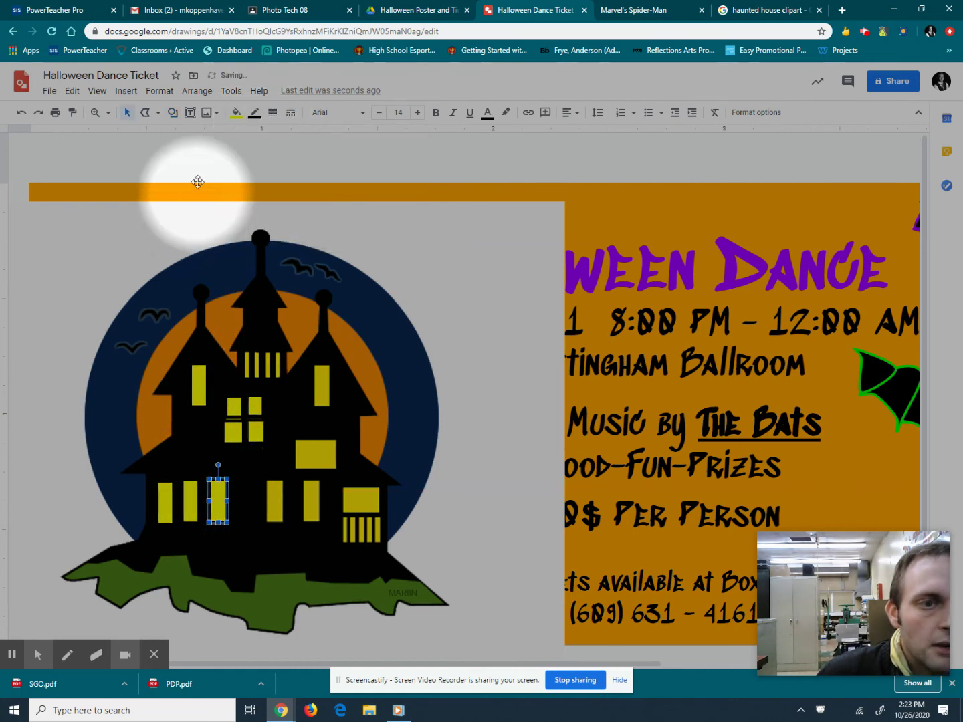
click(173, 112)
mouse_move(183, 135)
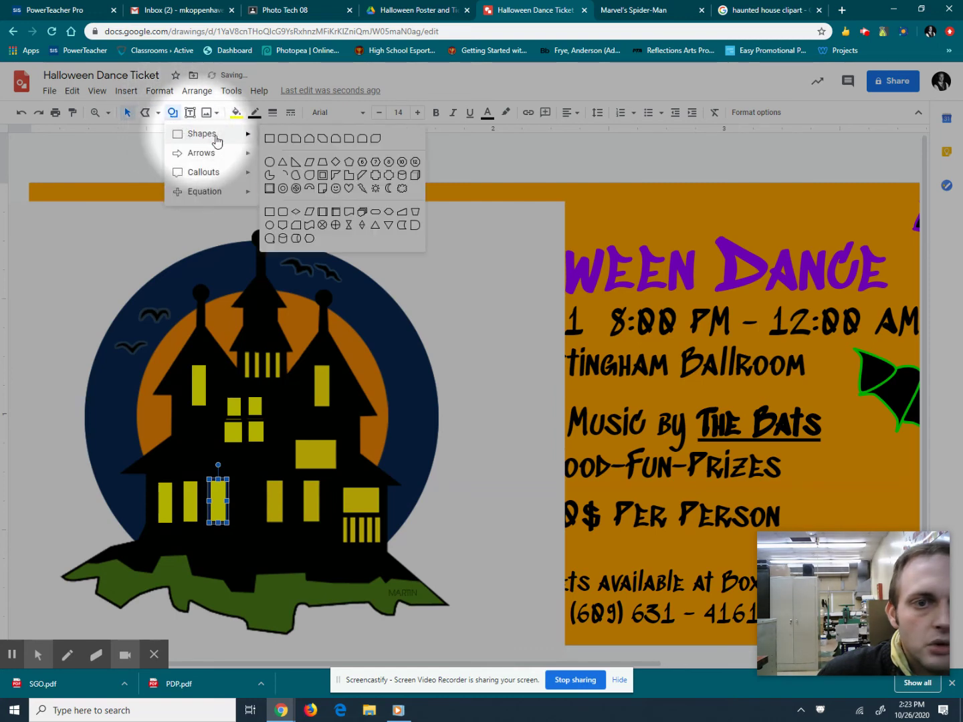
click(271, 141)
drag(272, 481, 286, 524)
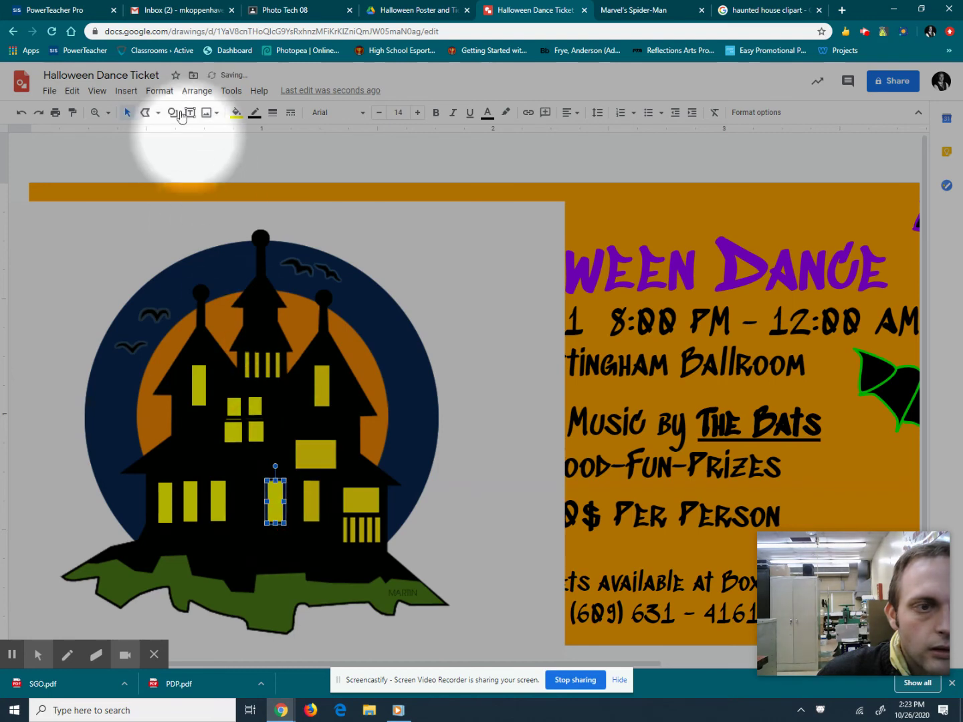
Draw rectangles over the next ground-floor window, the wide middle window and the right tower window.
click(172, 112)
mouse_move(204, 137)
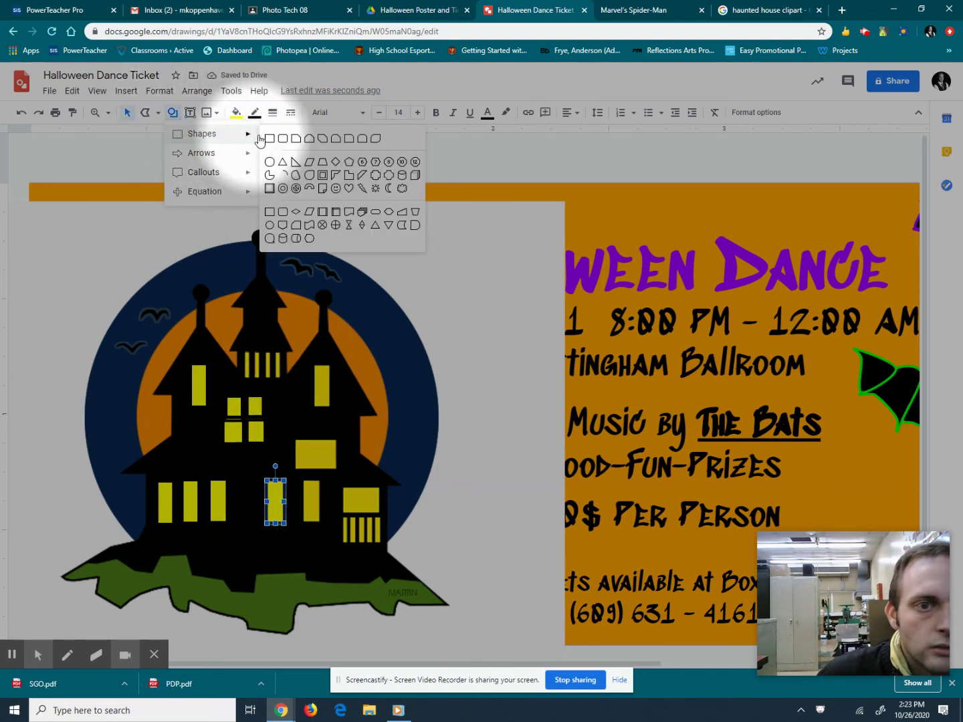
click(263, 135)
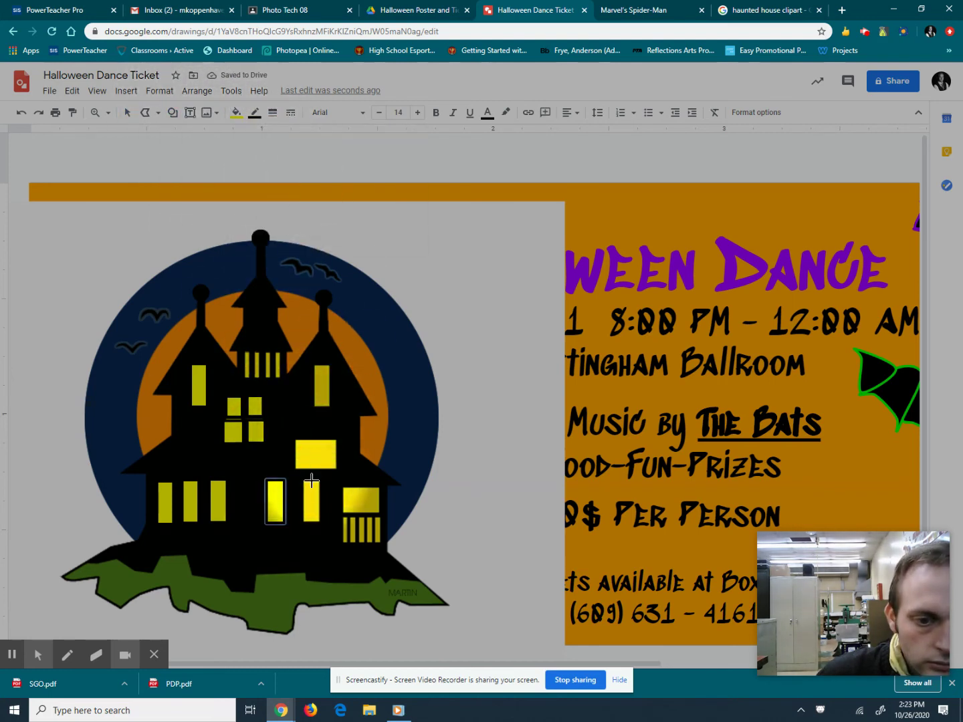
drag(312, 500, 322, 522)
click(171, 115)
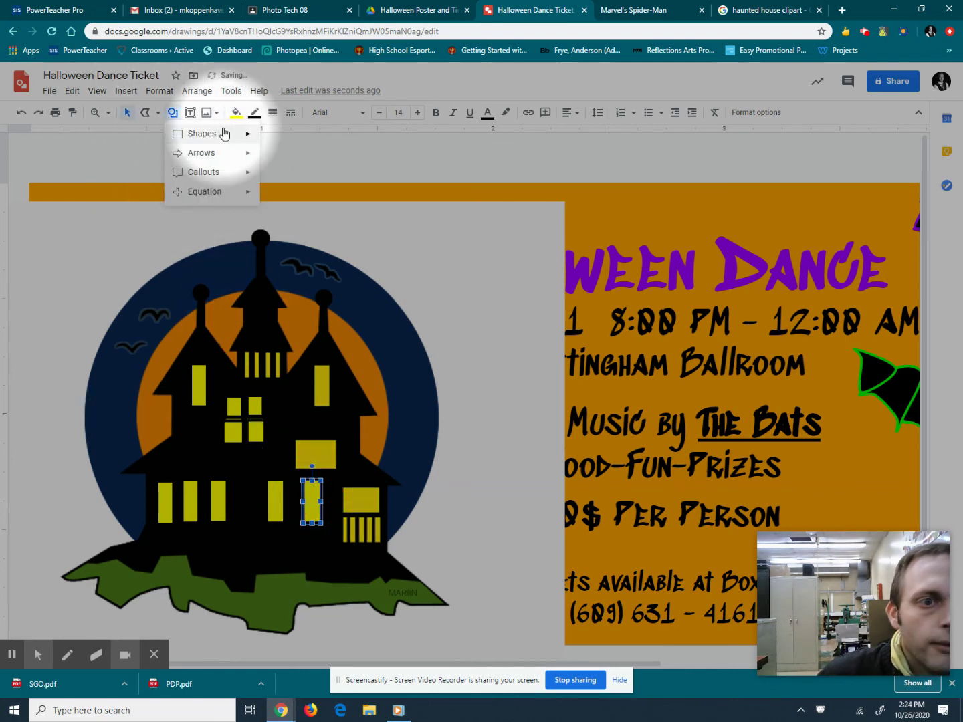
mouse_move(222, 131)
click(261, 136)
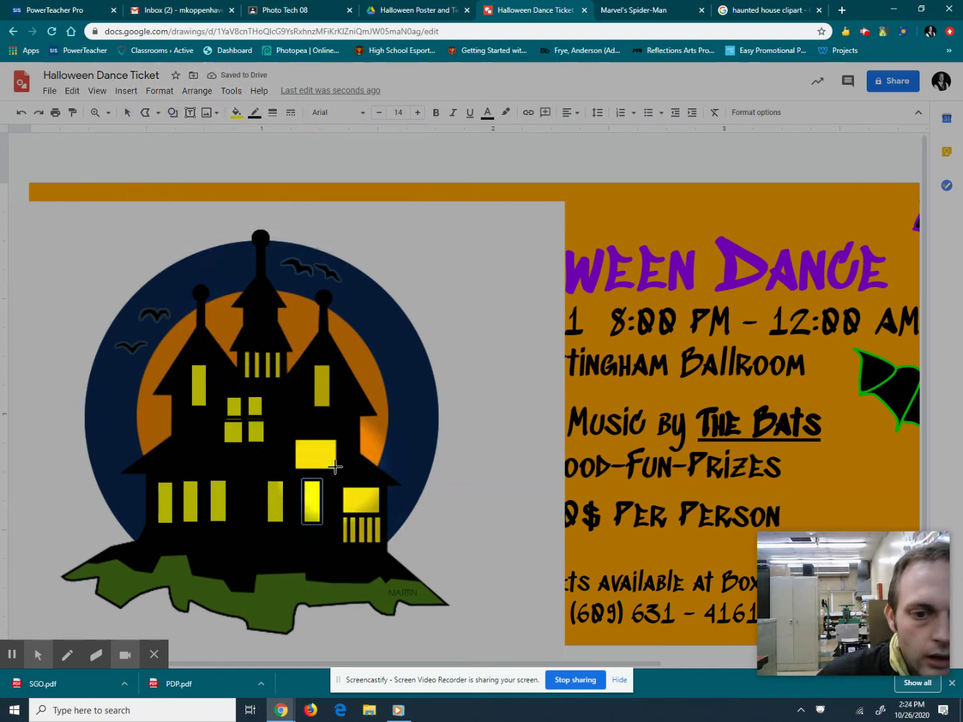
drag(323, 454, 292, 439)
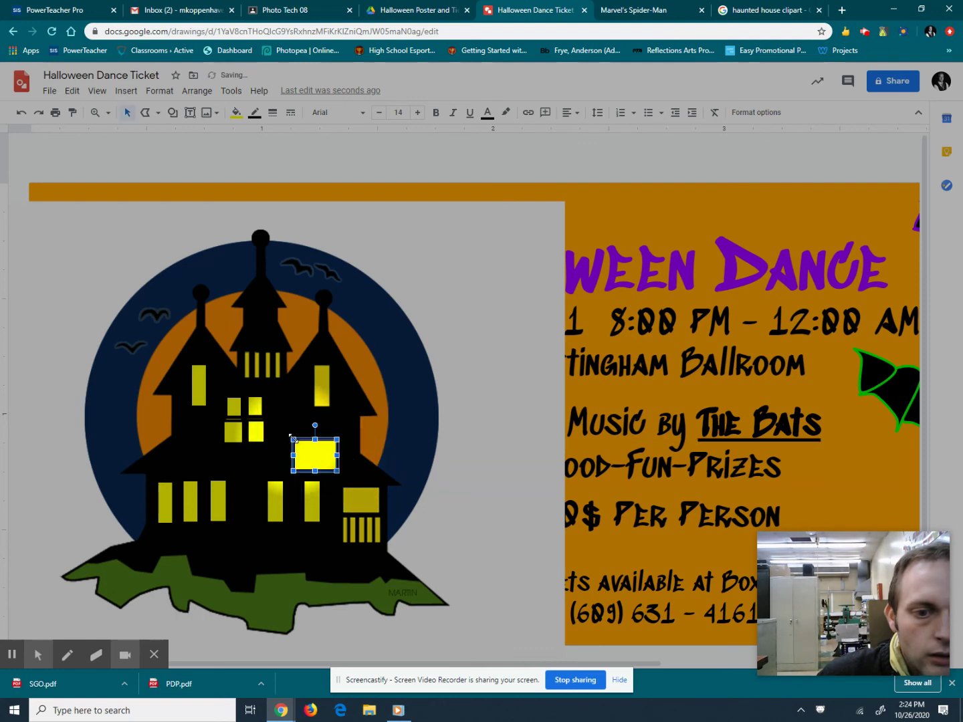
click(172, 118)
mouse_move(194, 135)
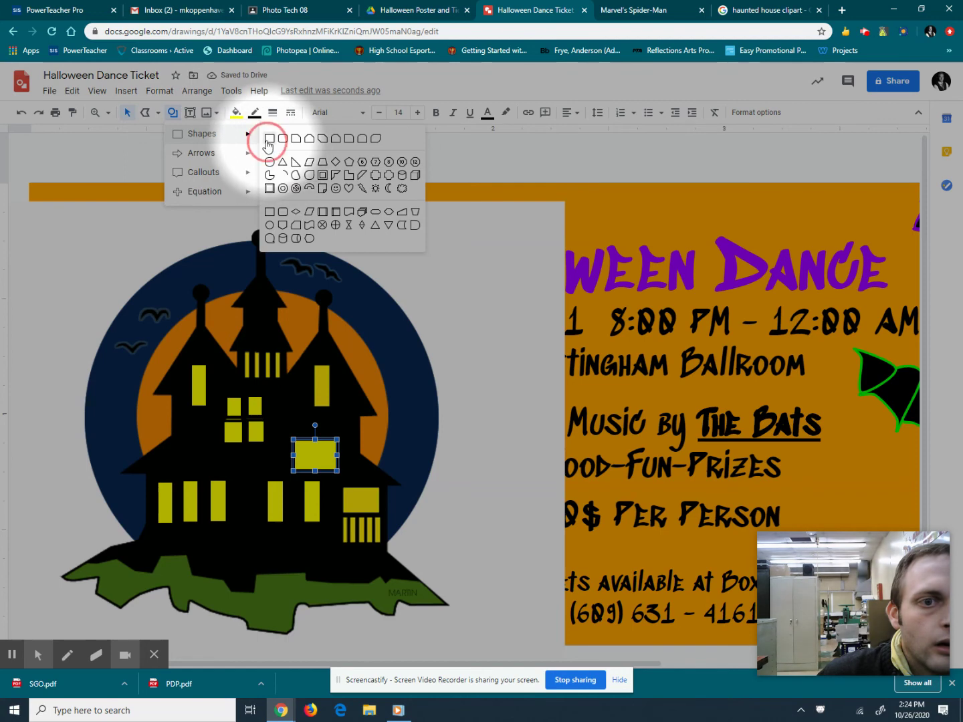
click(272, 136)
drag(329, 405, 313, 363)
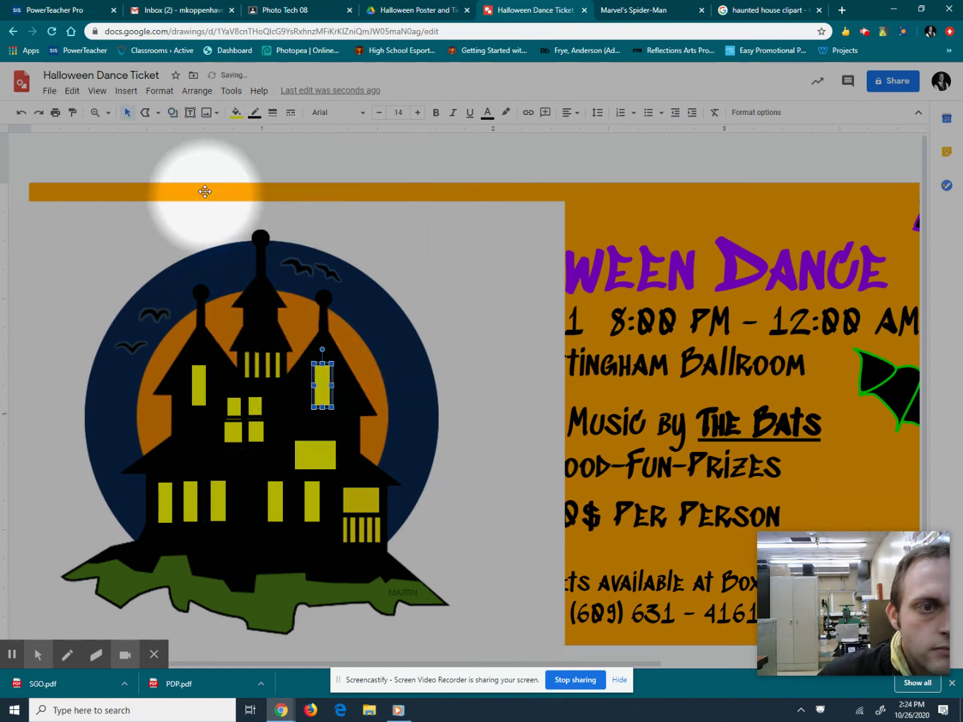
Draw a thin rectangle over the central tower windows and reposition the small window box.
click(172, 112)
mouse_move(227, 136)
click(268, 140)
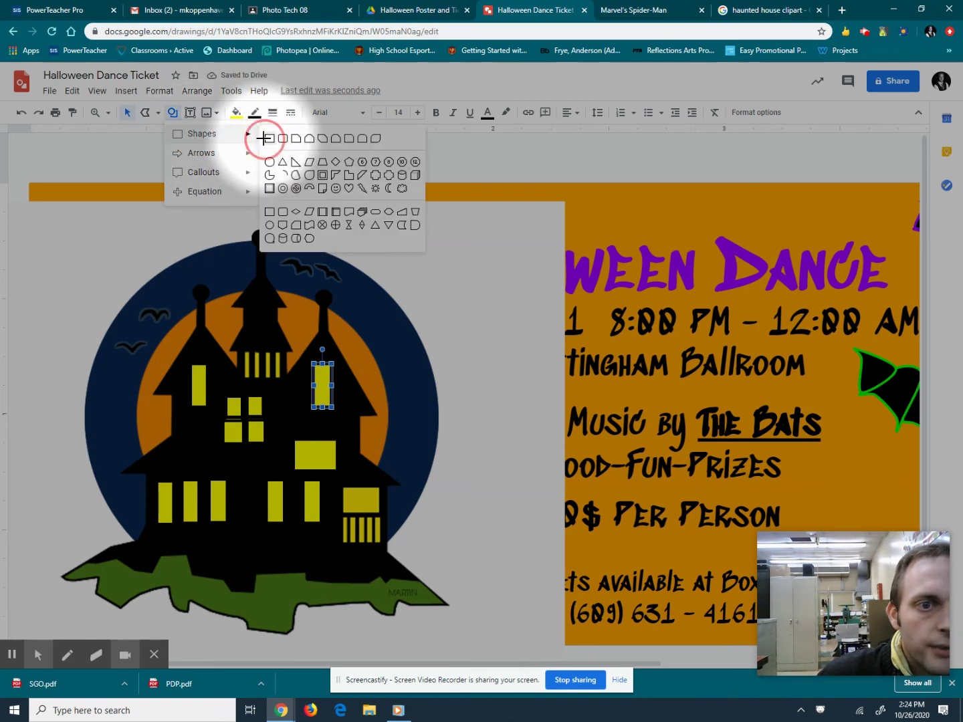
drag(245, 349, 246, 376)
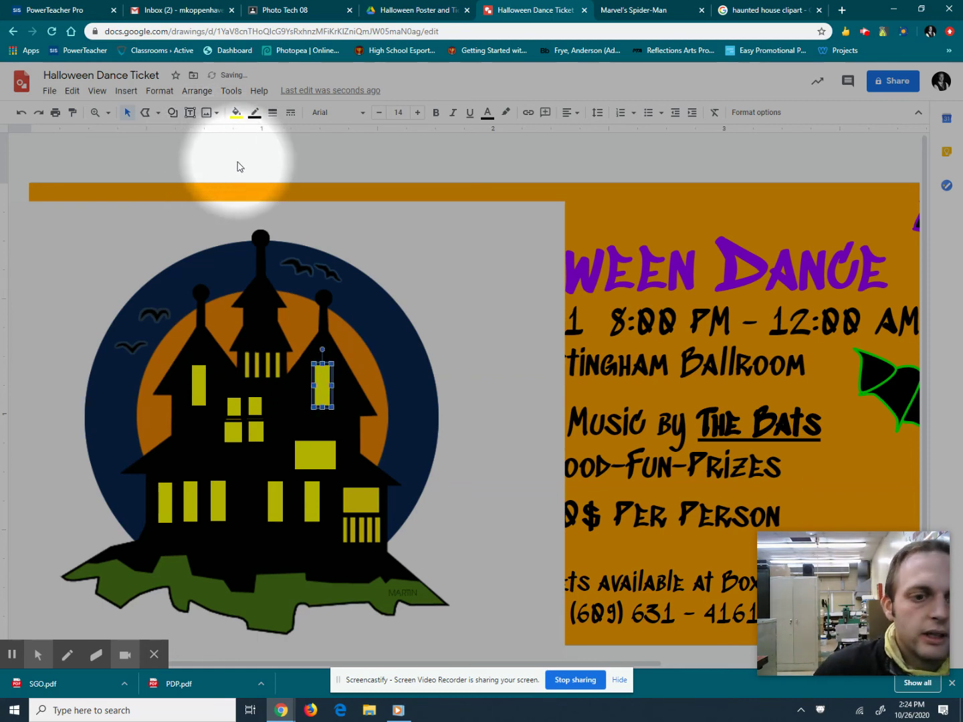
click(173, 112)
mouse_move(189, 135)
click(270, 135)
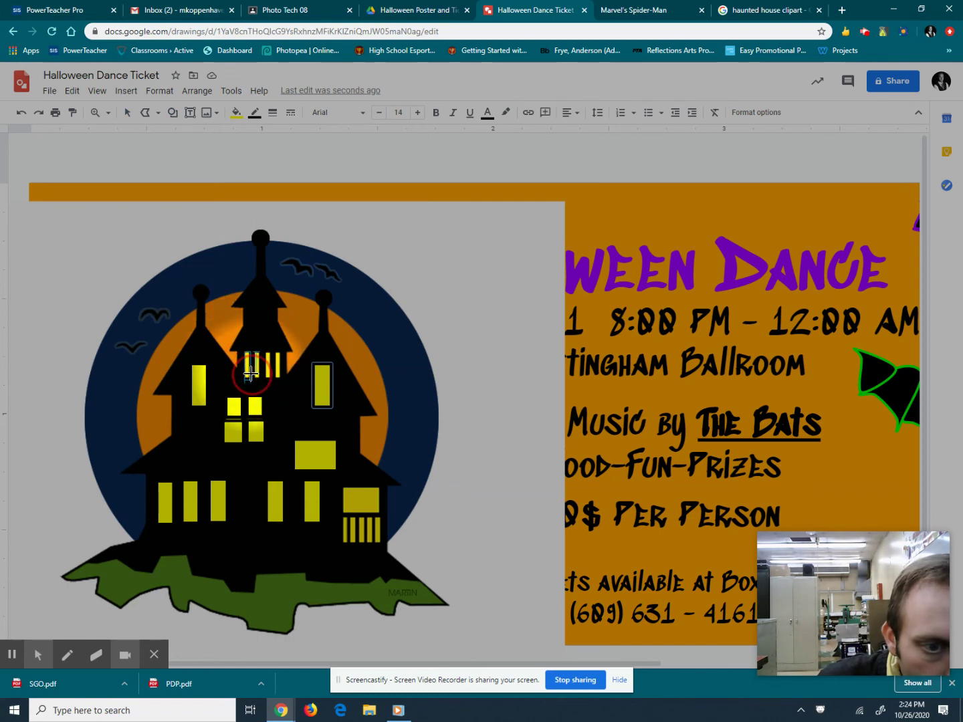
click(172, 112)
mouse_move(198, 132)
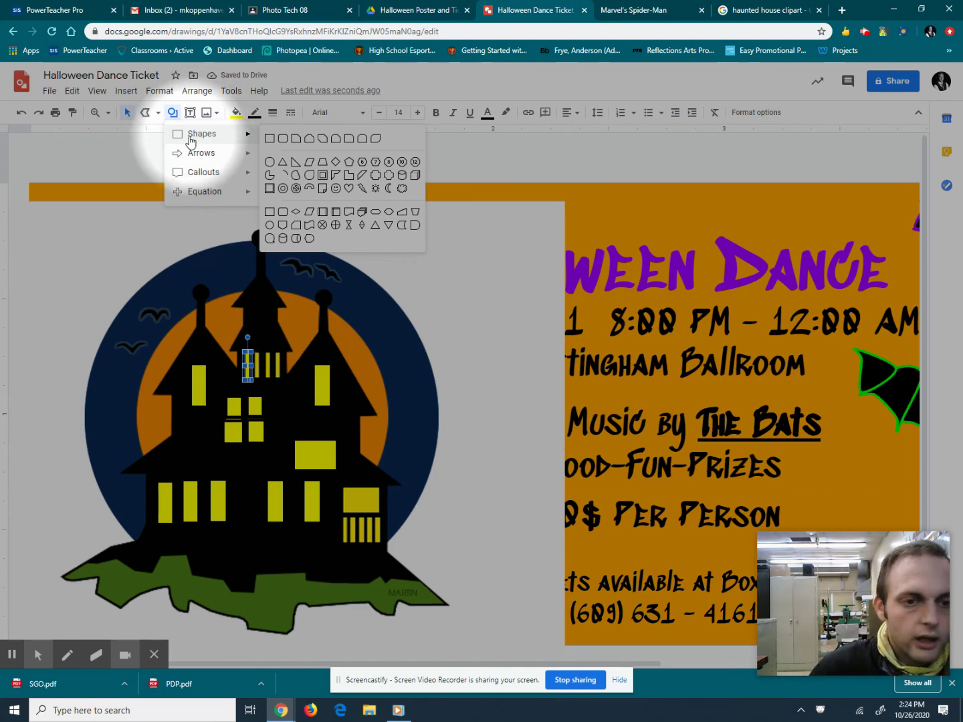
click(172, 112)
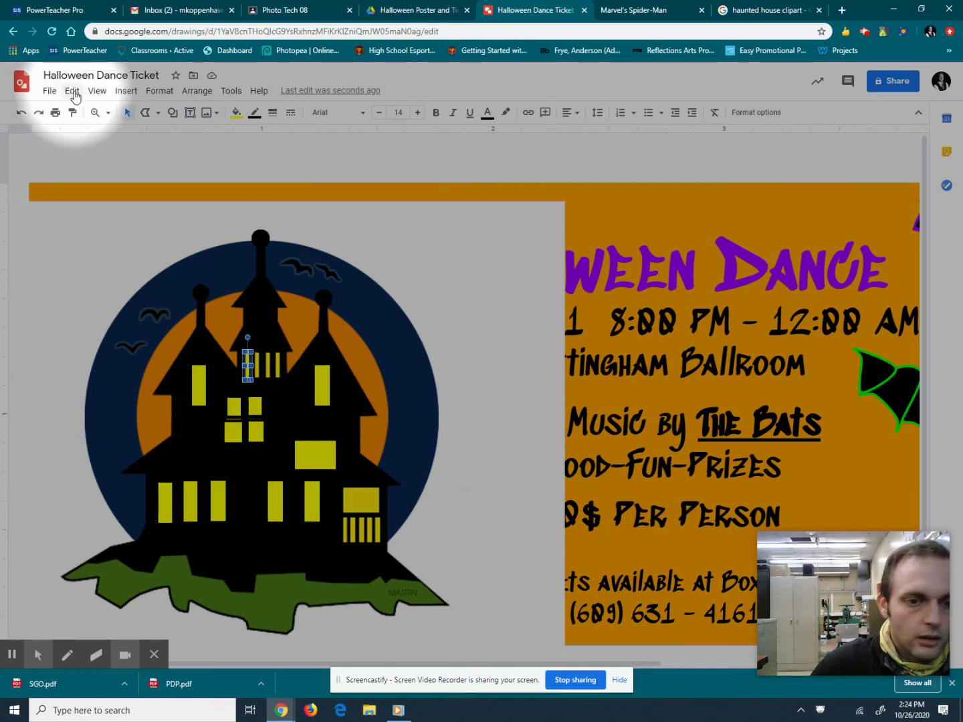
click(127, 111)
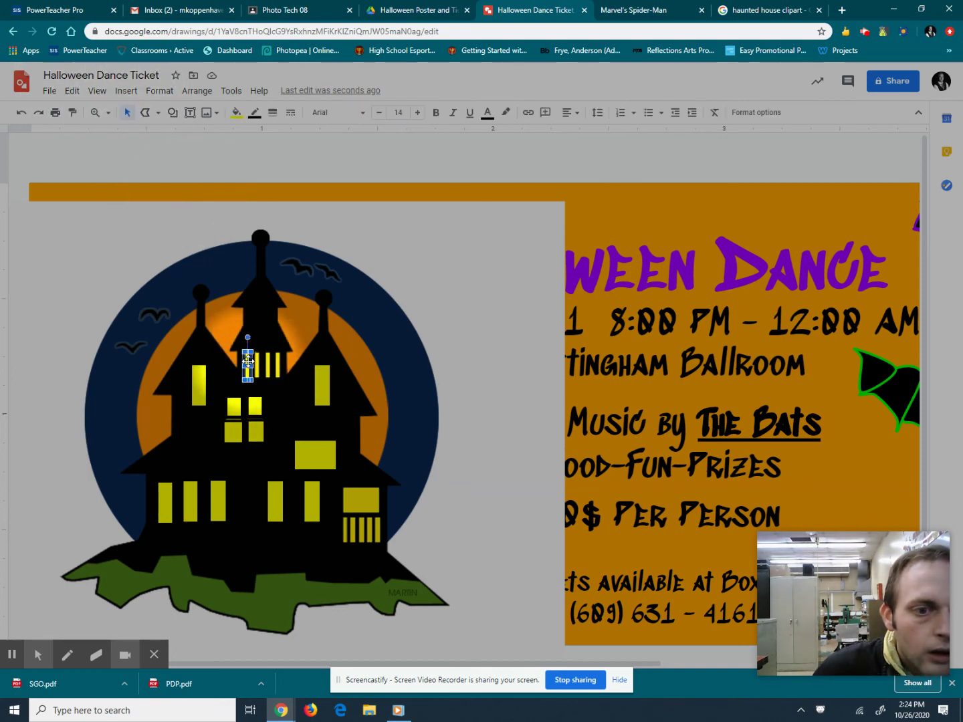
mouse_move(246, 359)
mouse_down()
mouse_move(284, 397)
mouse_move(257, 360)
mouse_up()
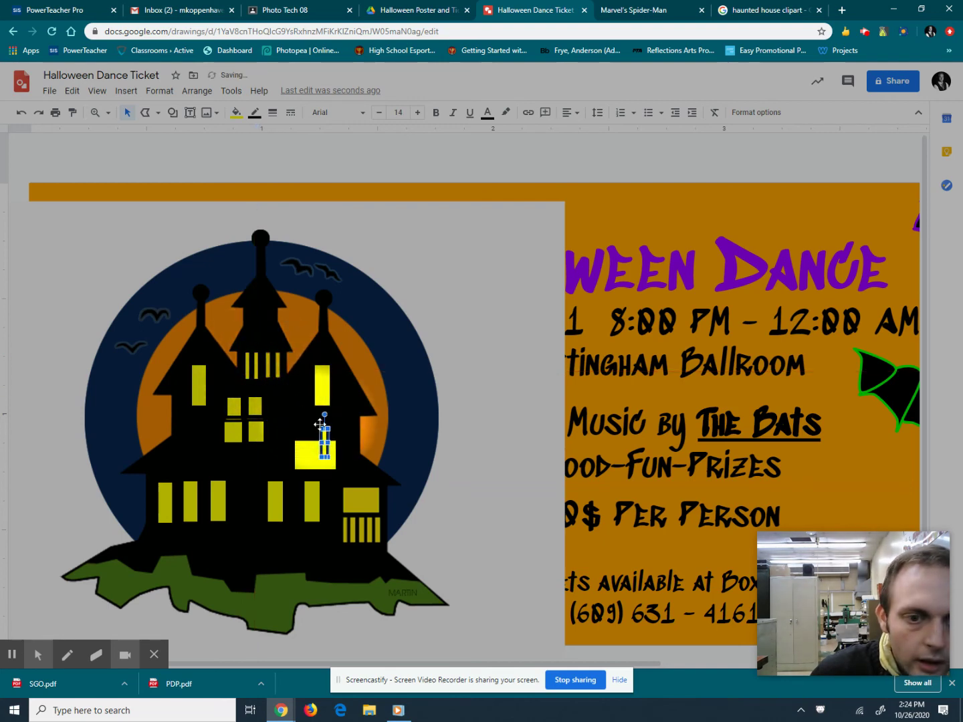
drag(324, 430, 278, 361)
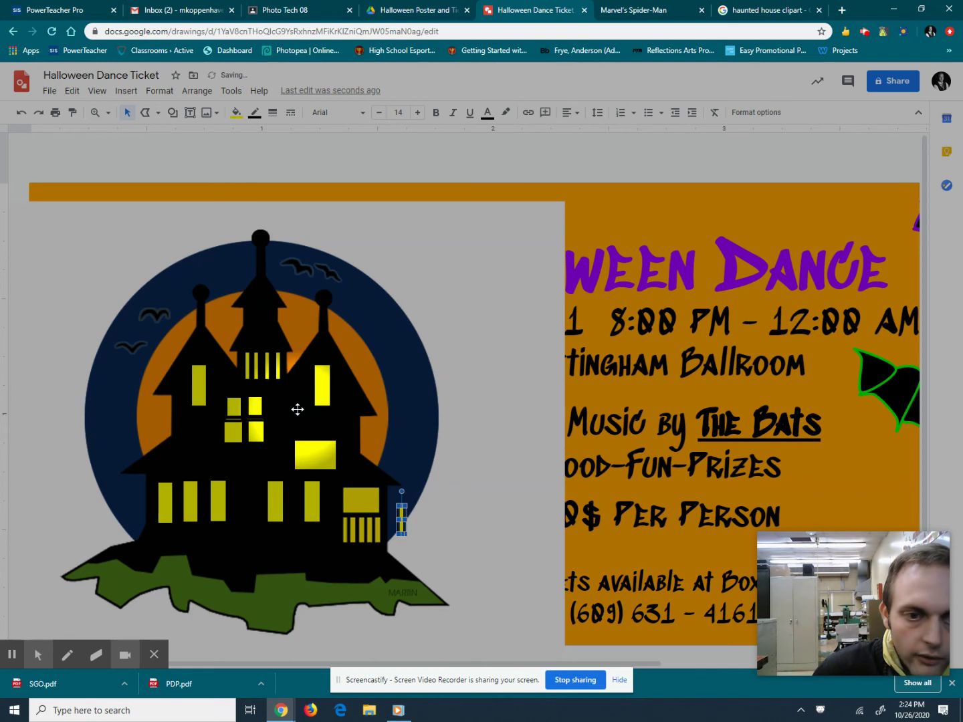
Fit the barred window shape onto the house's lower-right window, undoing a misplaced attempt.
click(402, 513)
drag(401, 511, 356, 535)
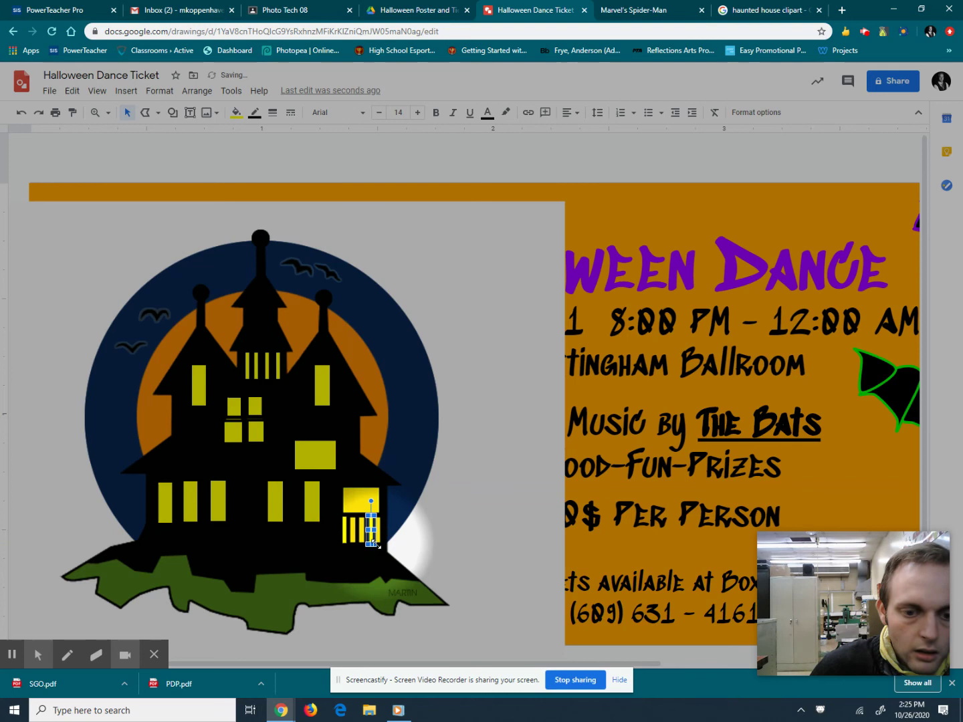
drag(377, 546, 477, 600)
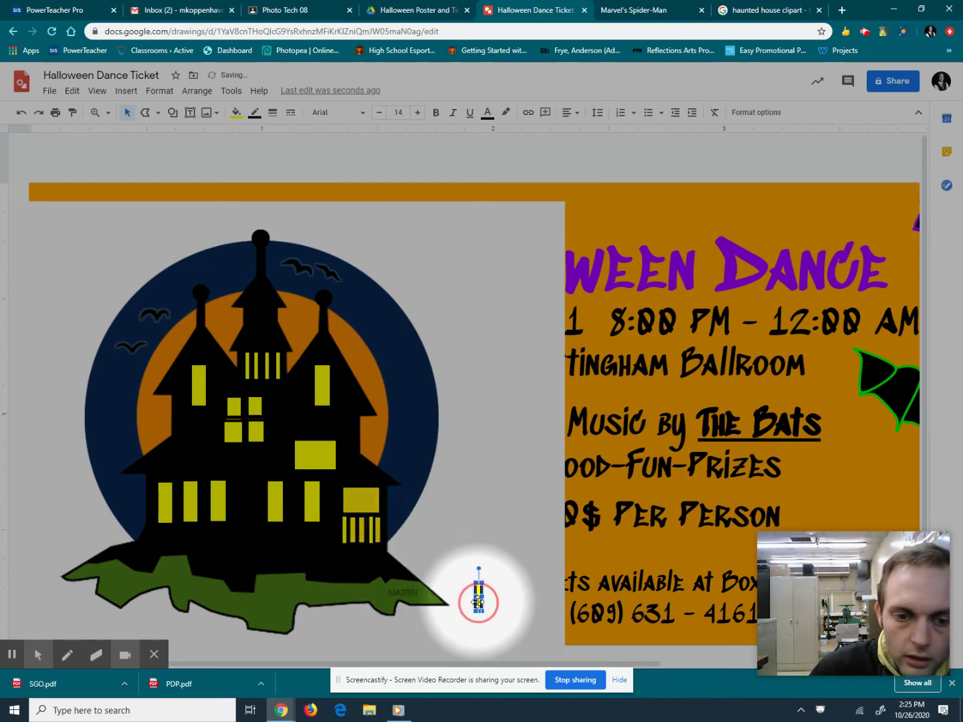
click(351, 536)
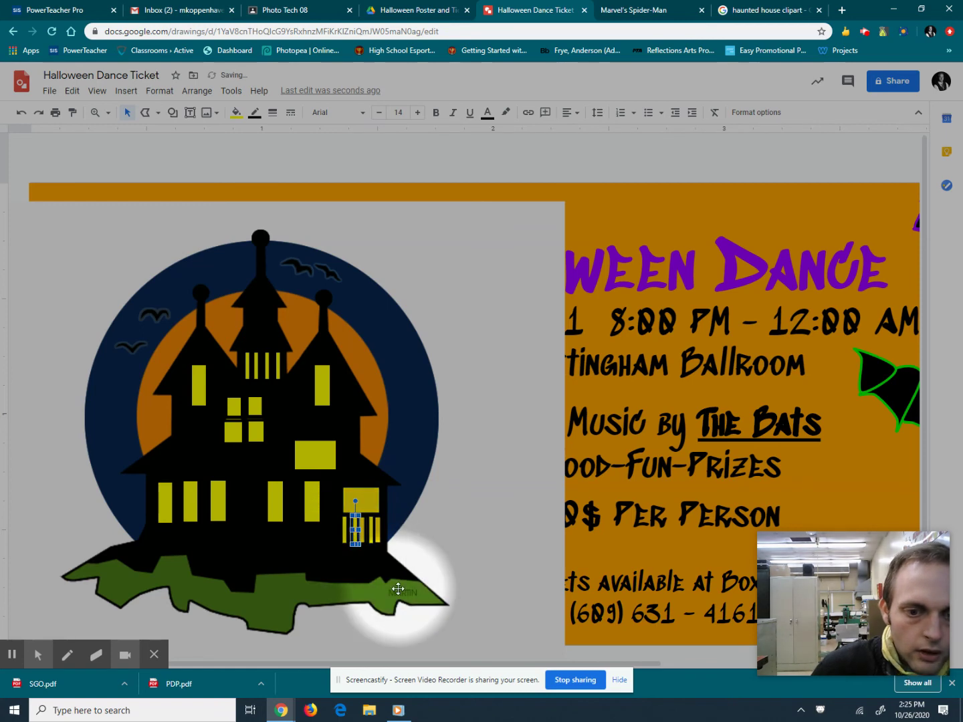
drag(356, 525, 473, 618)
drag(425, 585, 359, 532)
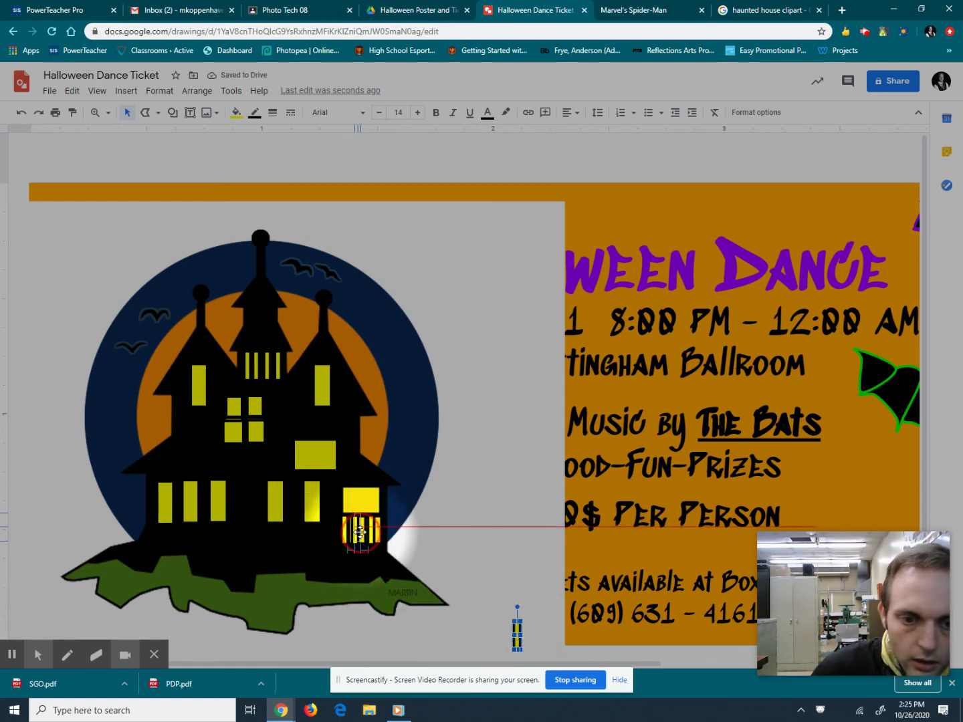
drag(363, 532, 363, 532)
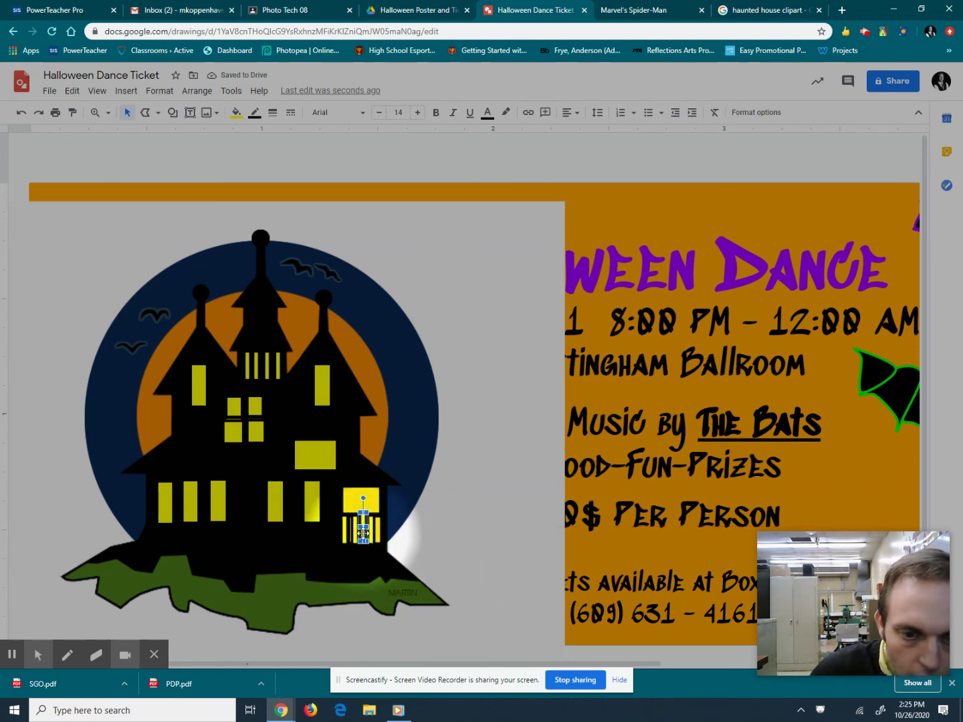
drag(364, 532, 363, 531)
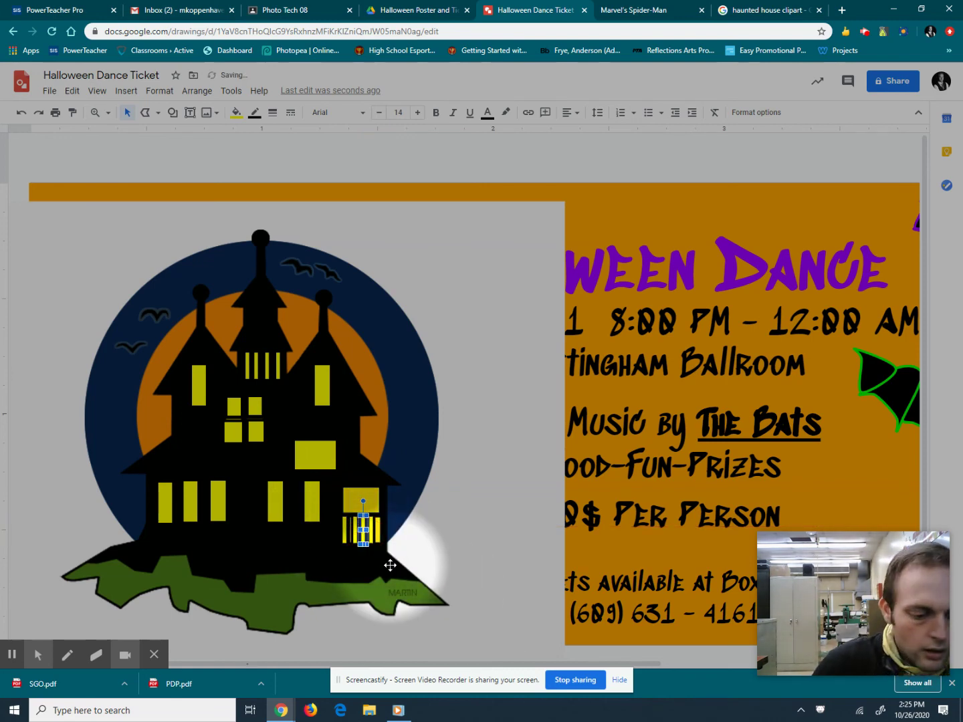
key(ctrl+z)
click(449, 622)
drag(450, 622, 292, 496)
Set the shape fill to black and draw a small oval on the right spire top.
click(174, 113)
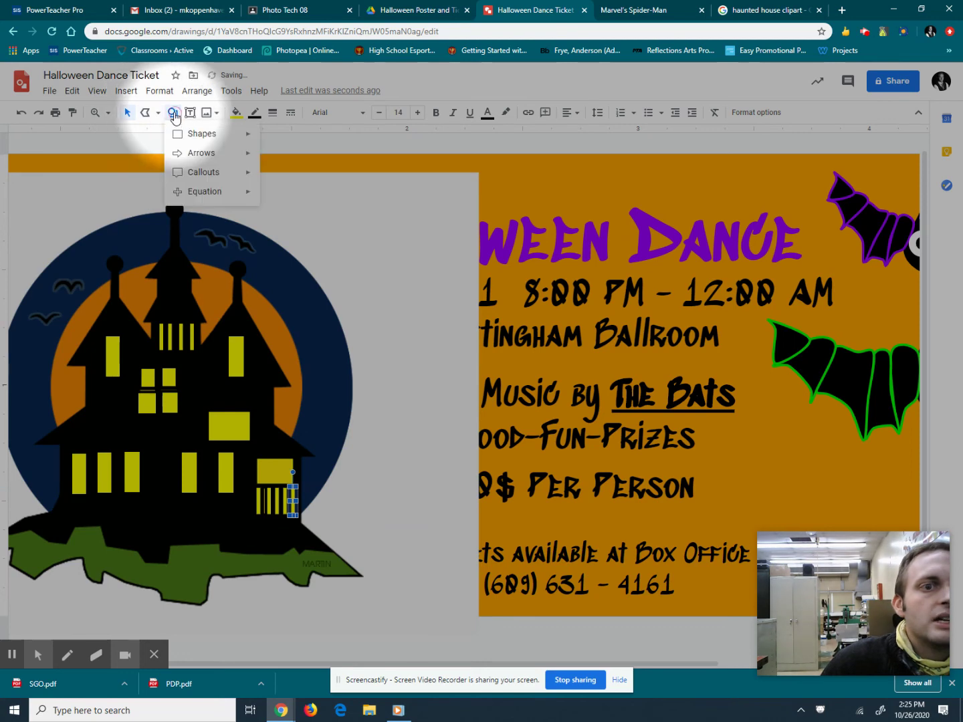
mouse_move(190, 134)
click(273, 163)
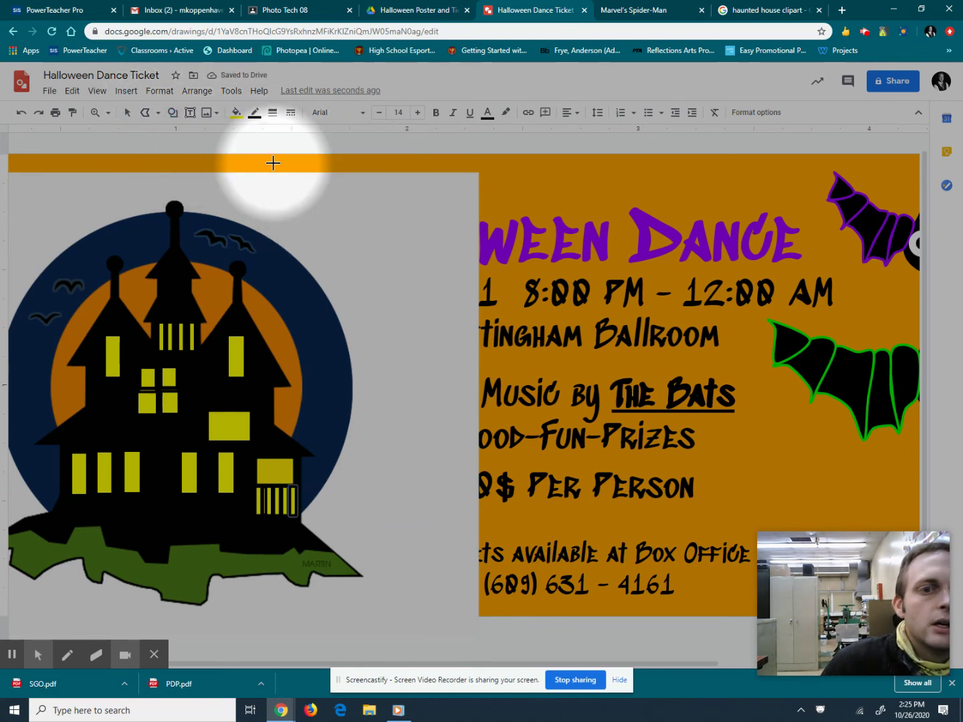
click(236, 111)
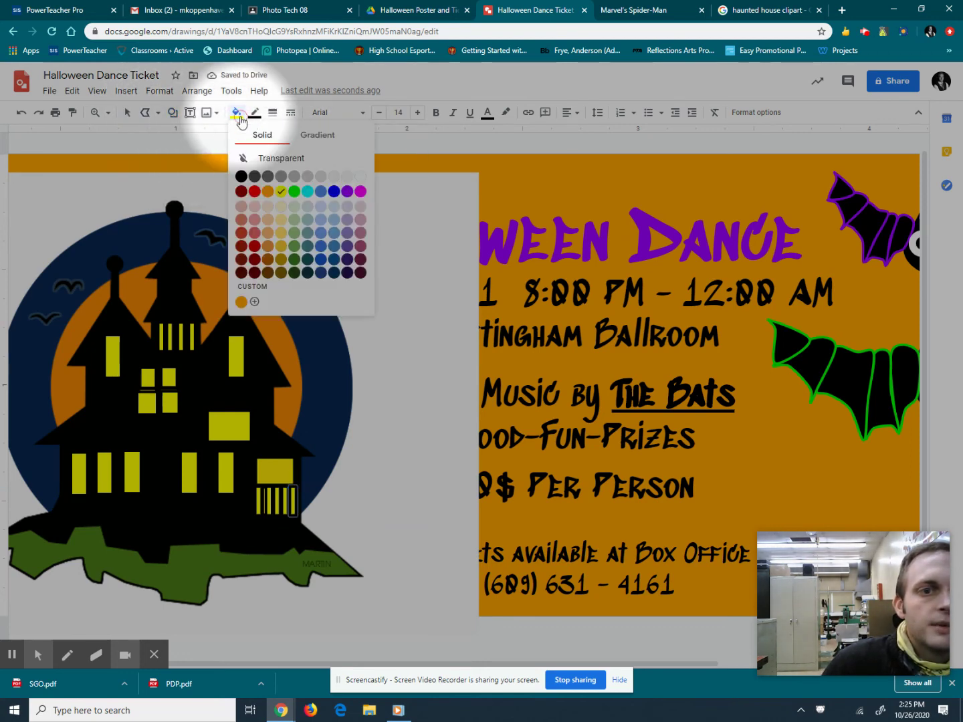
click(241, 177)
drag(229, 259, 247, 279)
Draw black ovals capping the central and left spire tops.
click(172, 111)
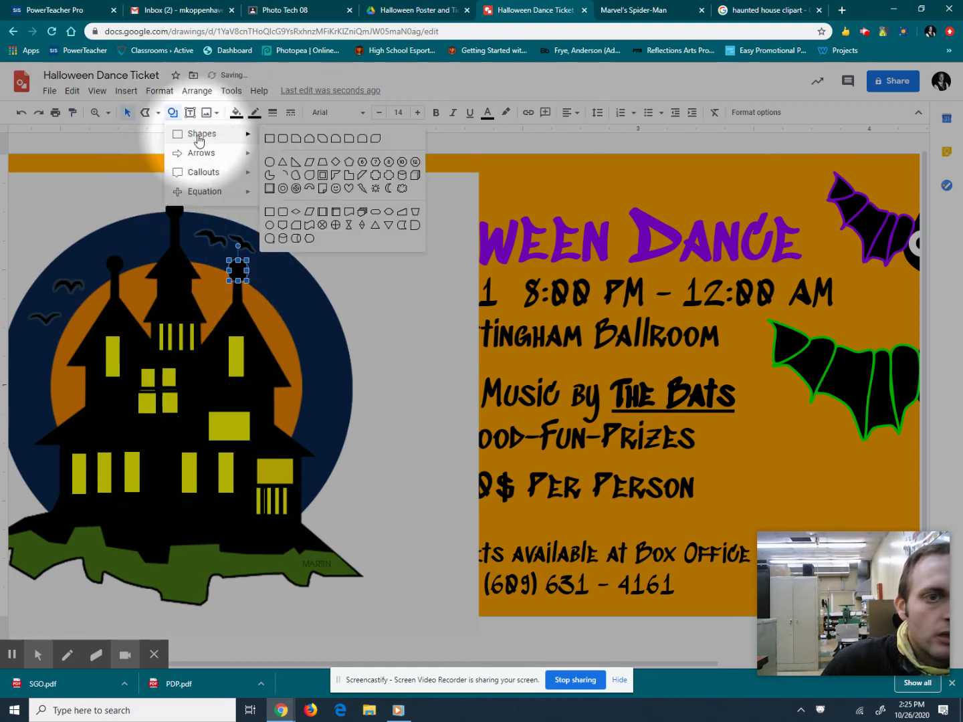
mouse_move(198, 138)
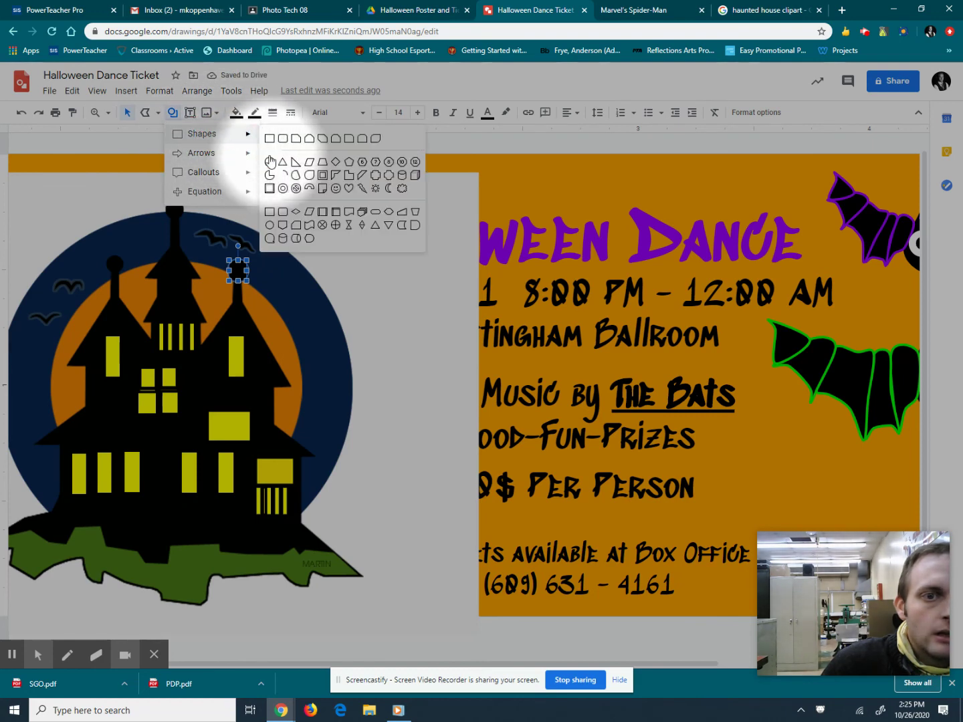
click(270, 161)
drag(164, 199, 185, 220)
click(173, 112)
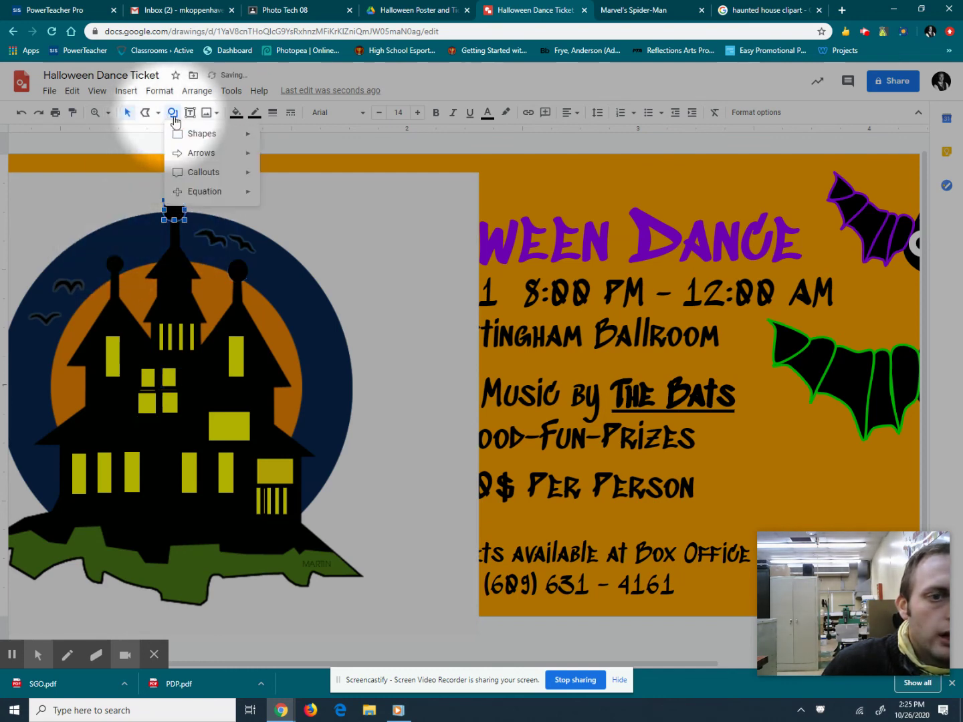
mouse_move(176, 134)
click(270, 159)
drag(113, 237, 127, 278)
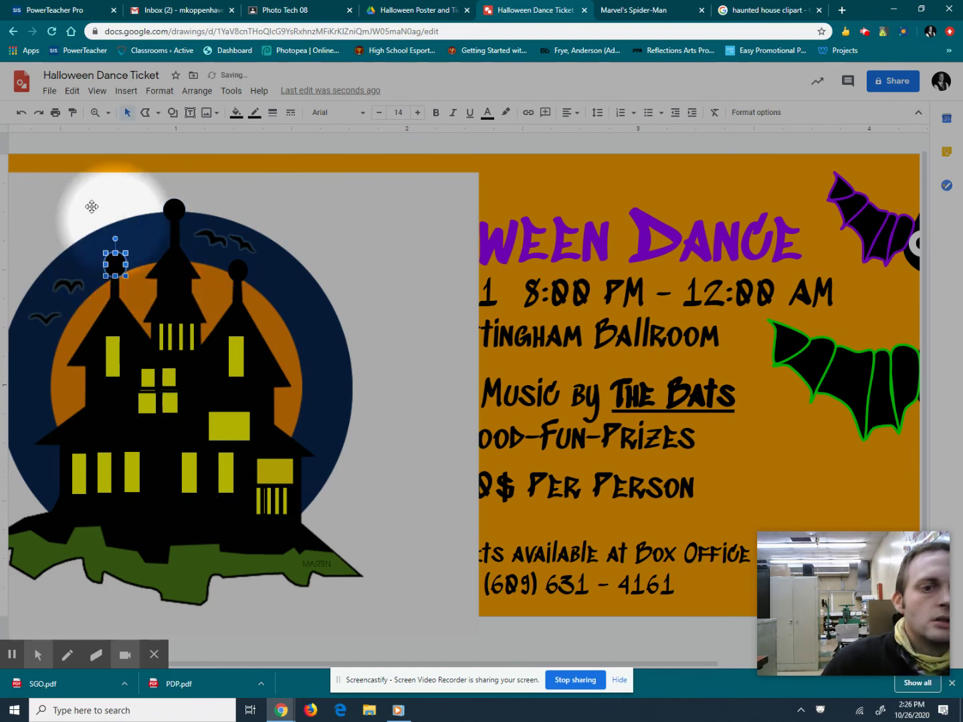
Delete the original haunted-house clip art and send the orange background behind the traced house.
click(83, 205)
key(Delete)
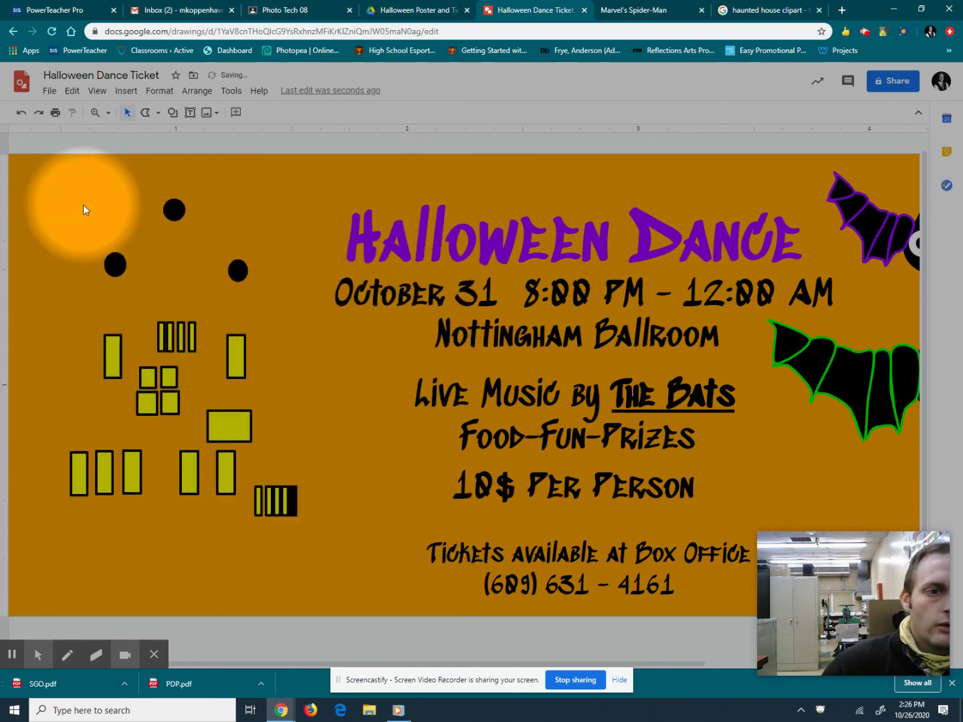
click(82, 204)
click(40, 176)
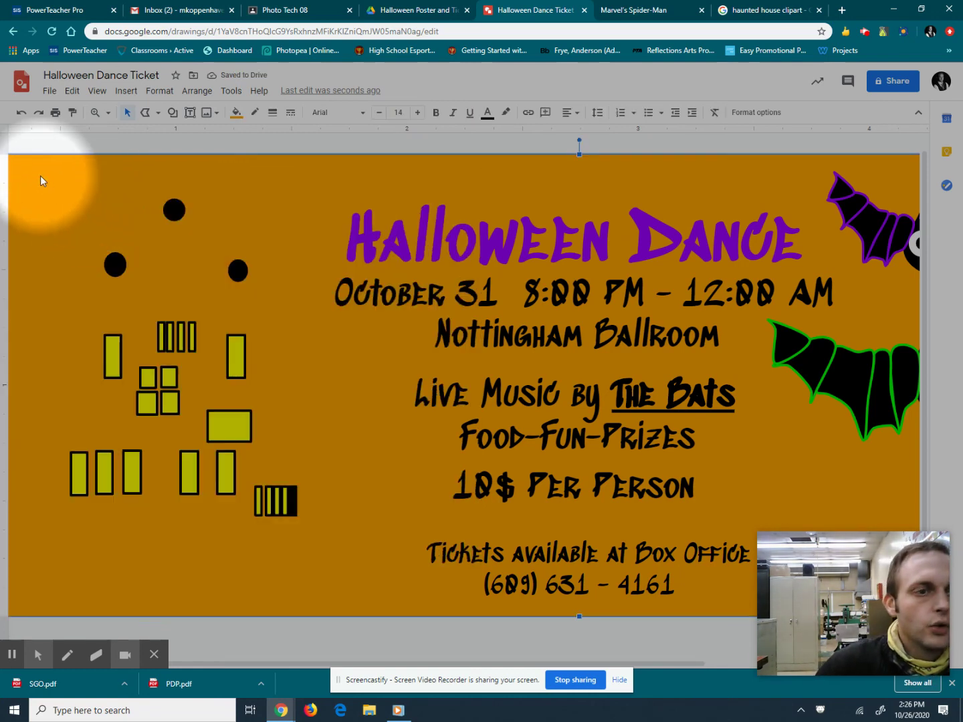
right_click(40, 176)
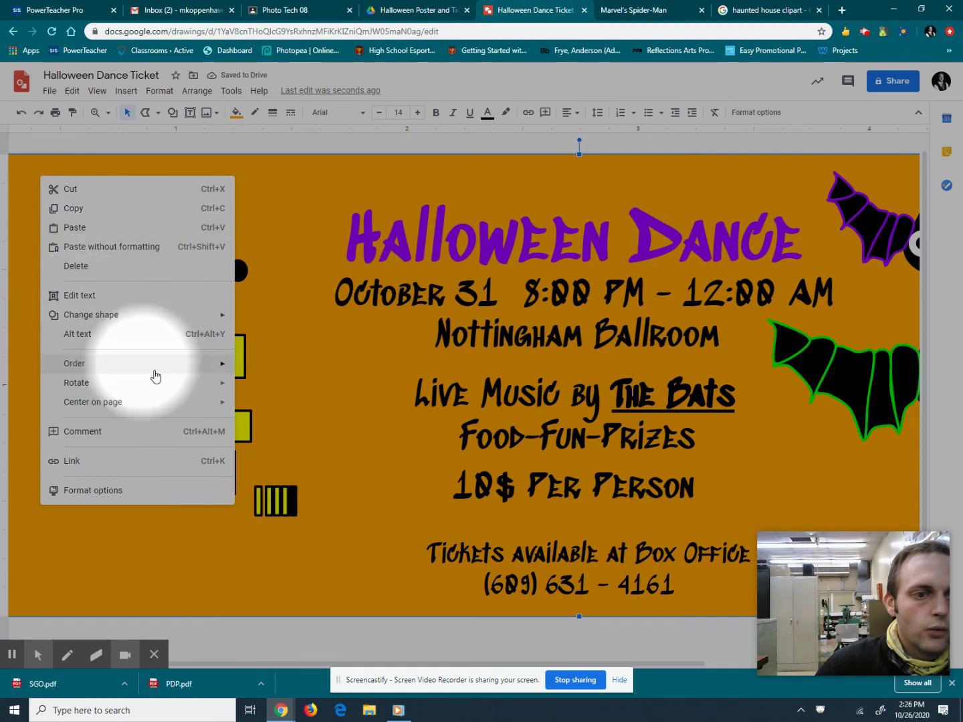
mouse_move(166, 370)
click(277, 425)
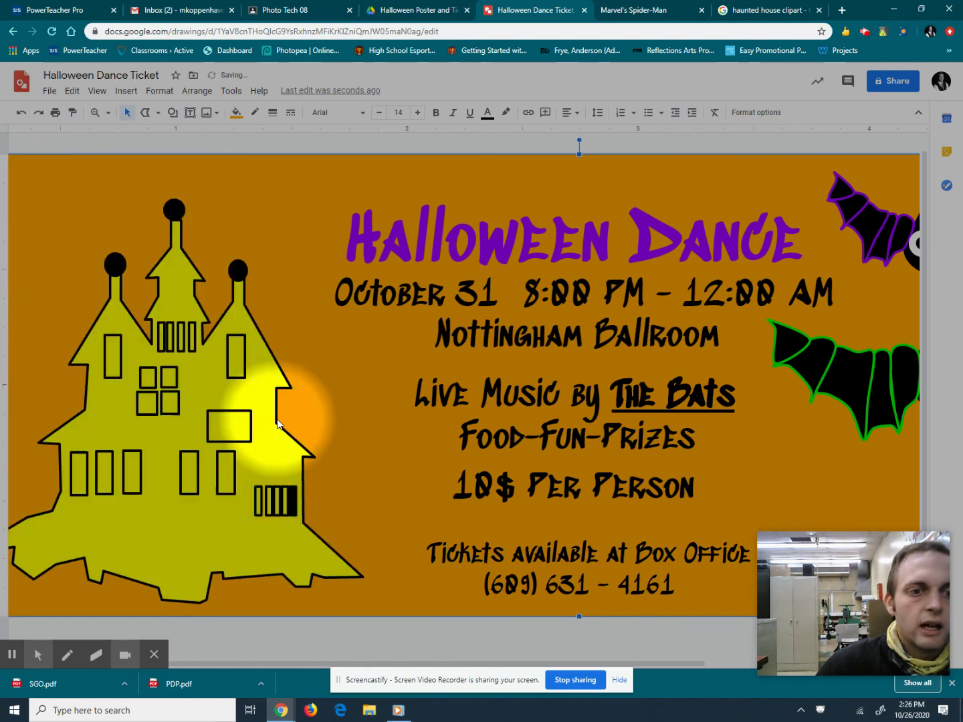
Fill the traced haunted house with black, leaving its yellow windows showing.
click(157, 541)
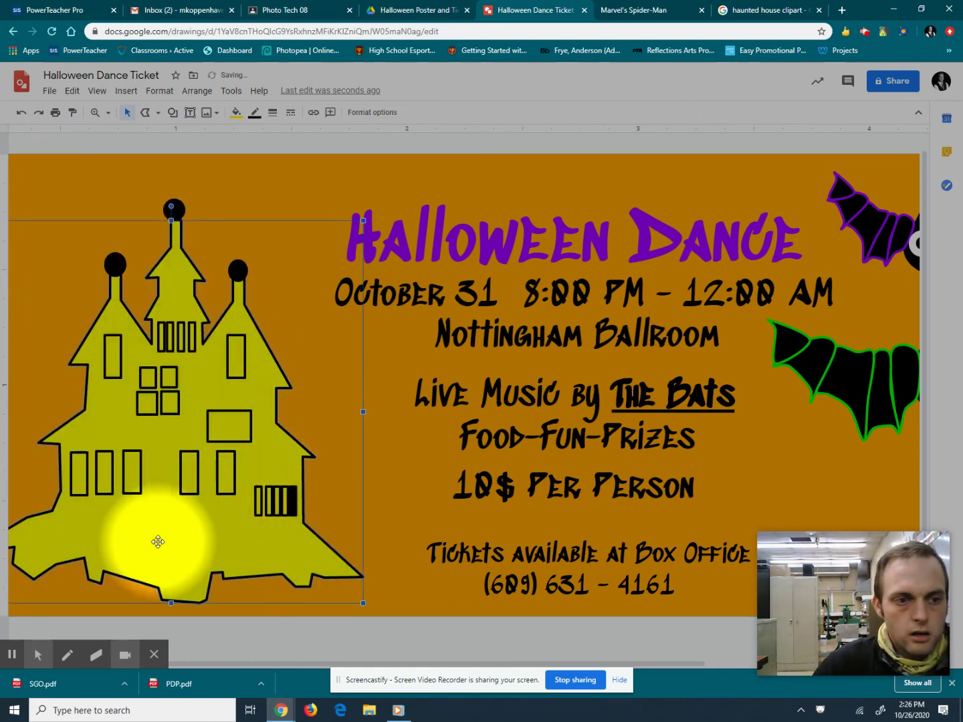
click(236, 112)
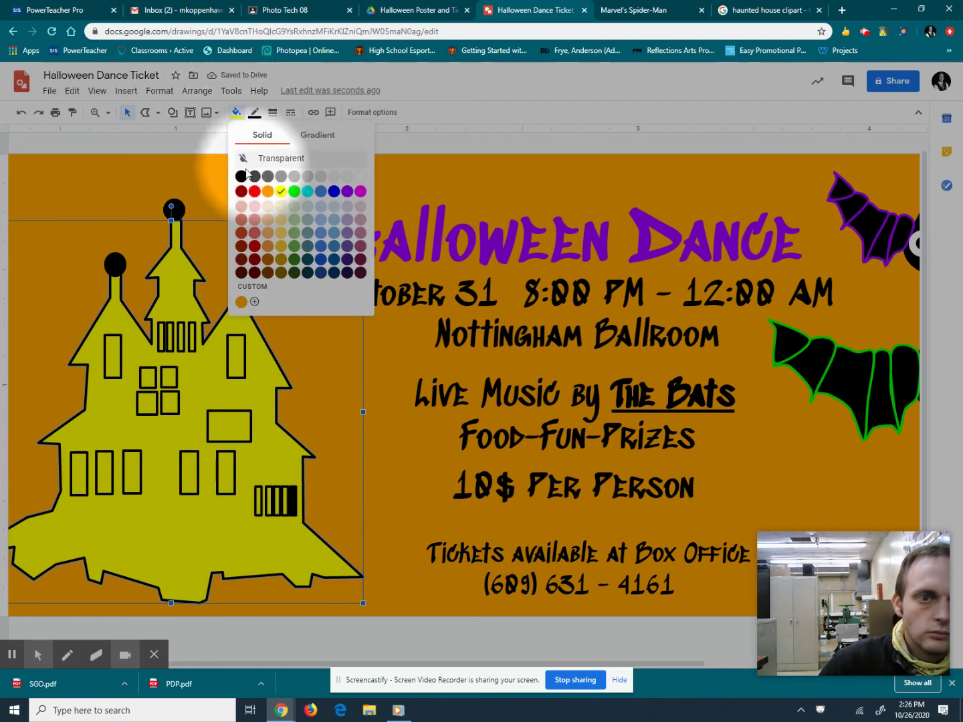
click(237, 173)
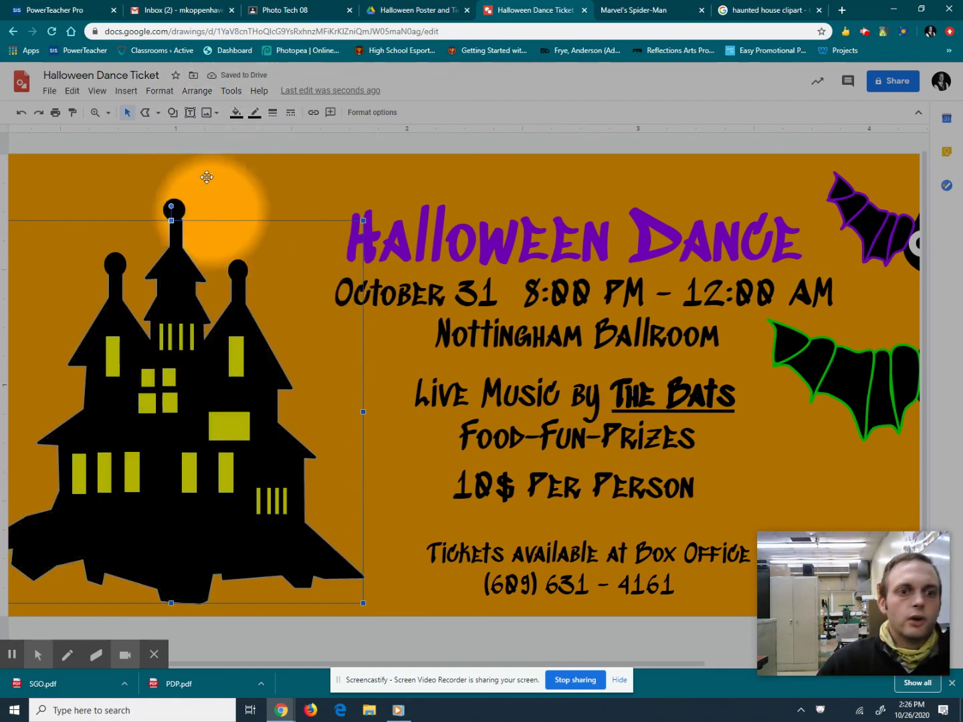
click(251, 157)
drag(250, 159, 412, 266)
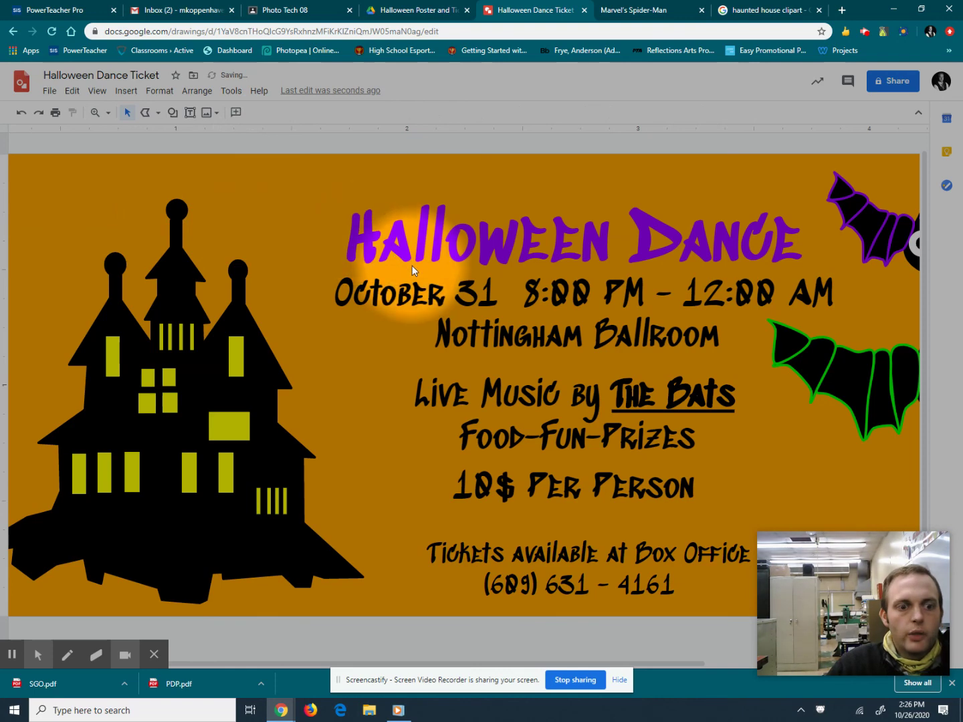
Zoom out to see the whole ticket, then switch to the documentation packet PDF.
click(108, 112)
click(137, 173)
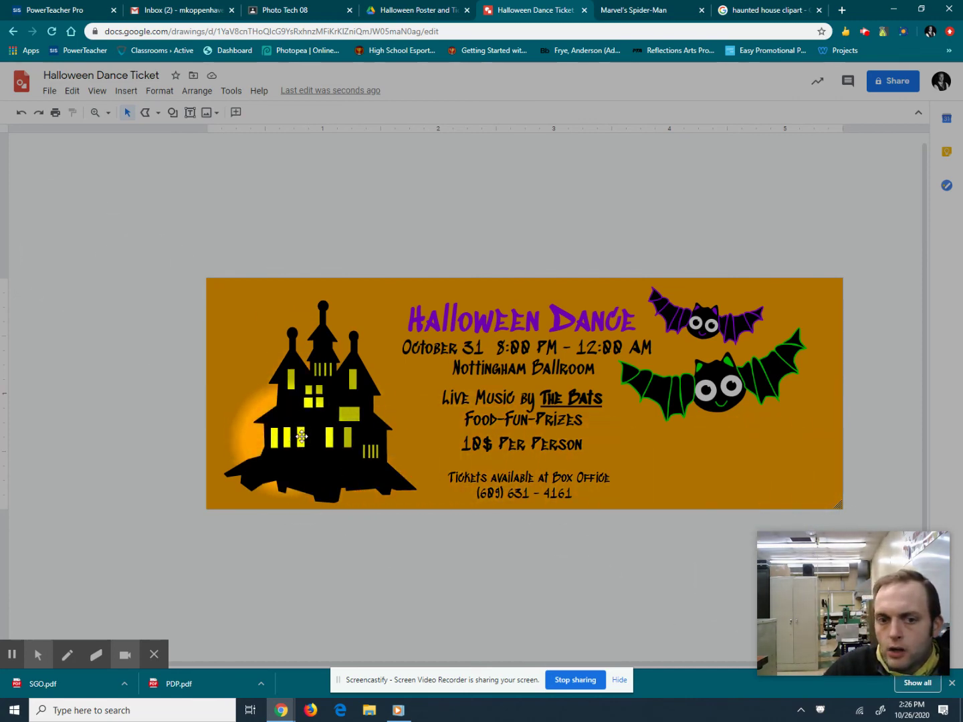
drag(738, 339, 594, 327)
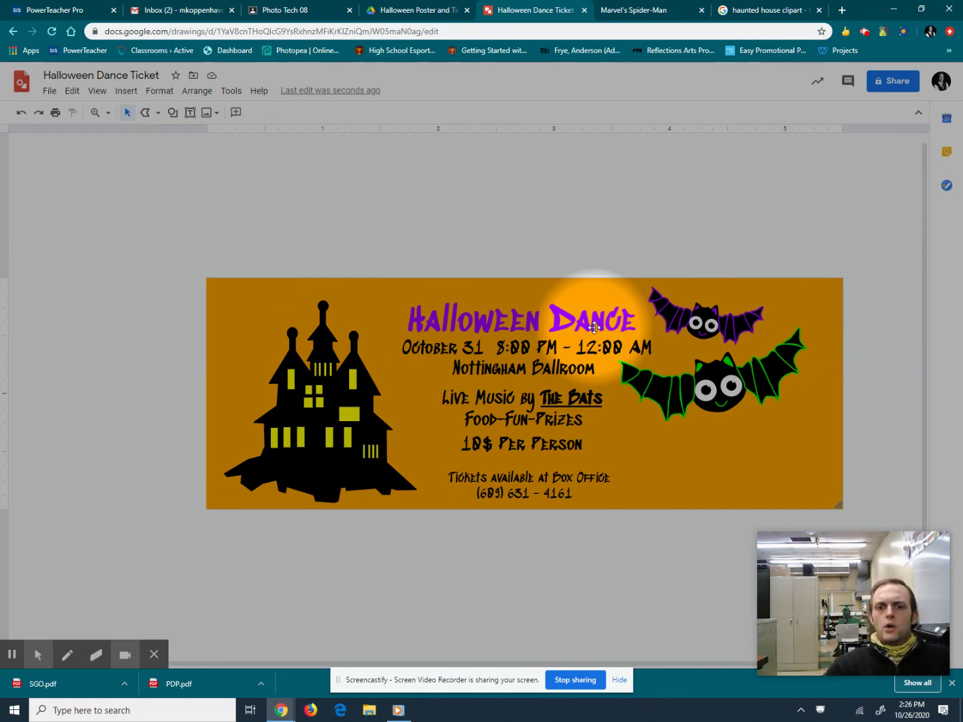
click(409, 8)
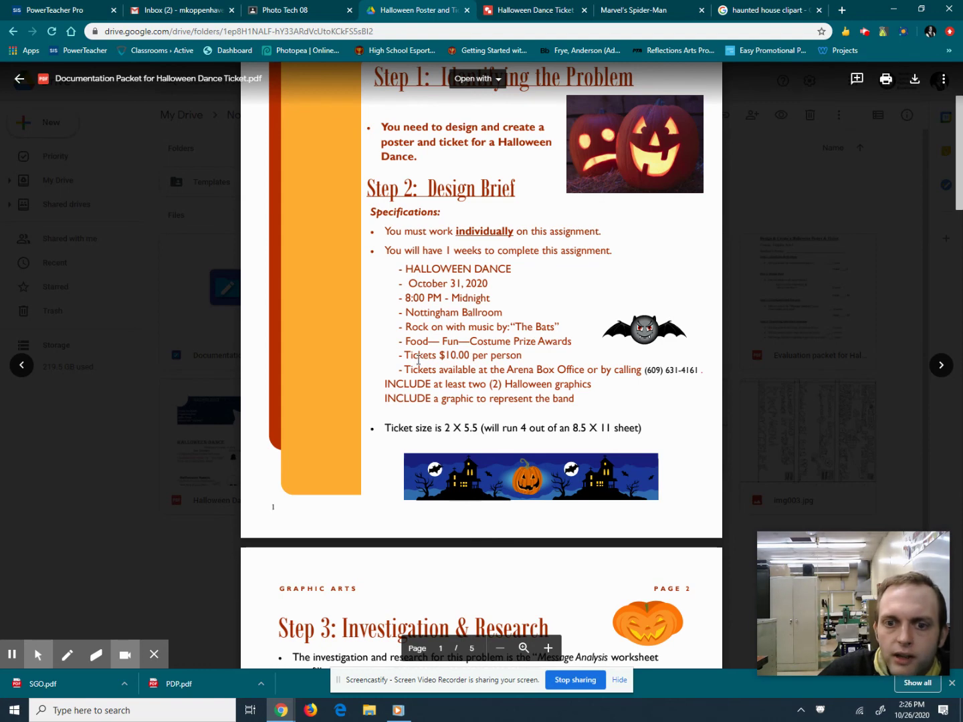
click(562, 9)
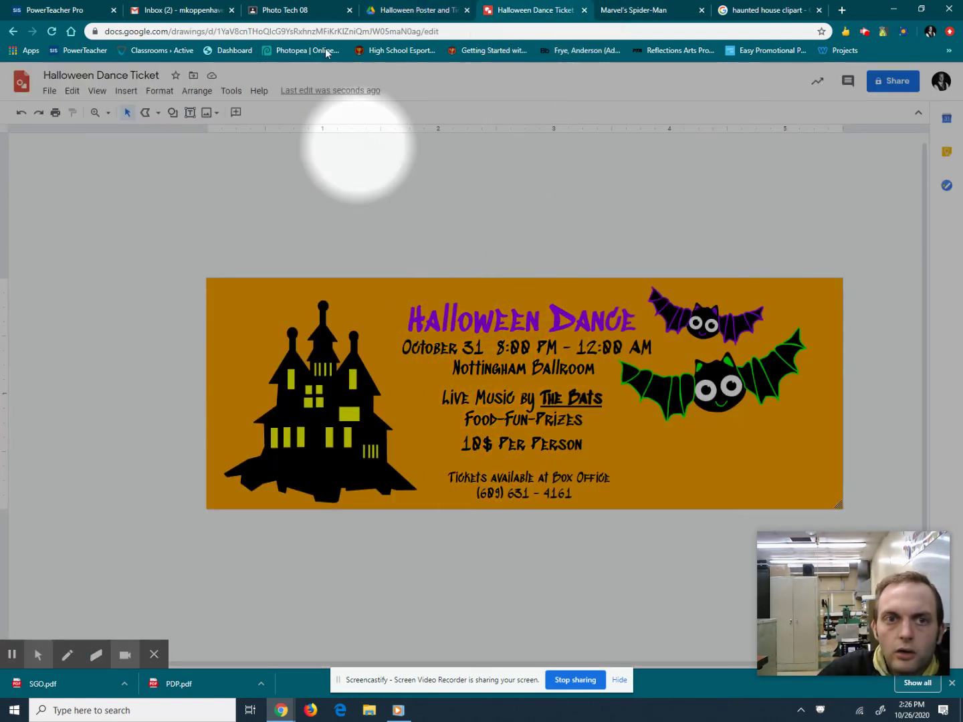
click(402, 8)
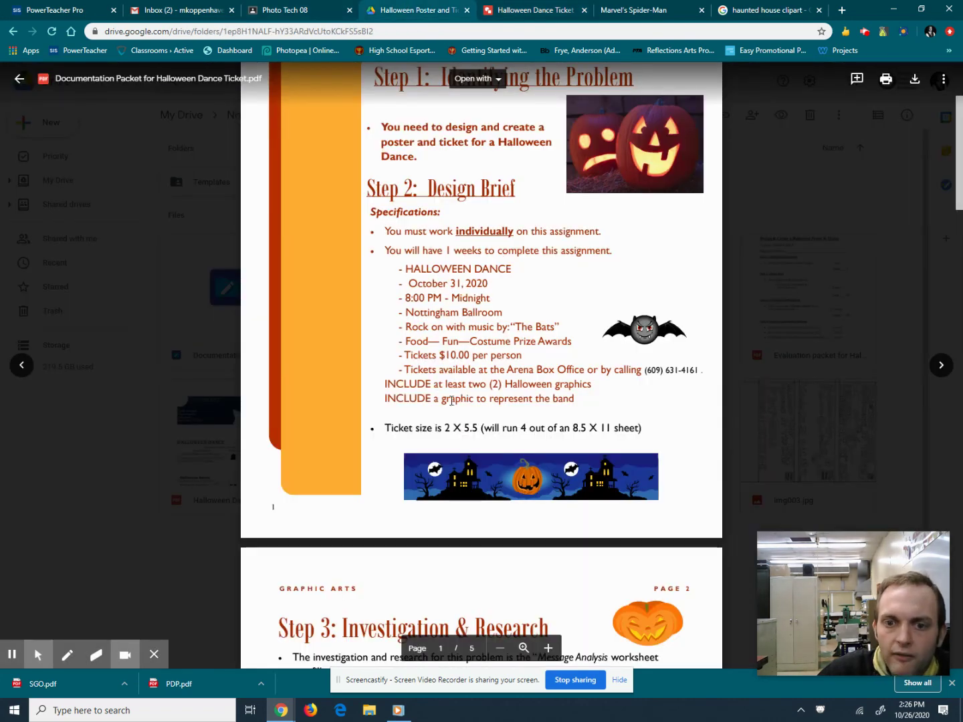
click(551, 5)
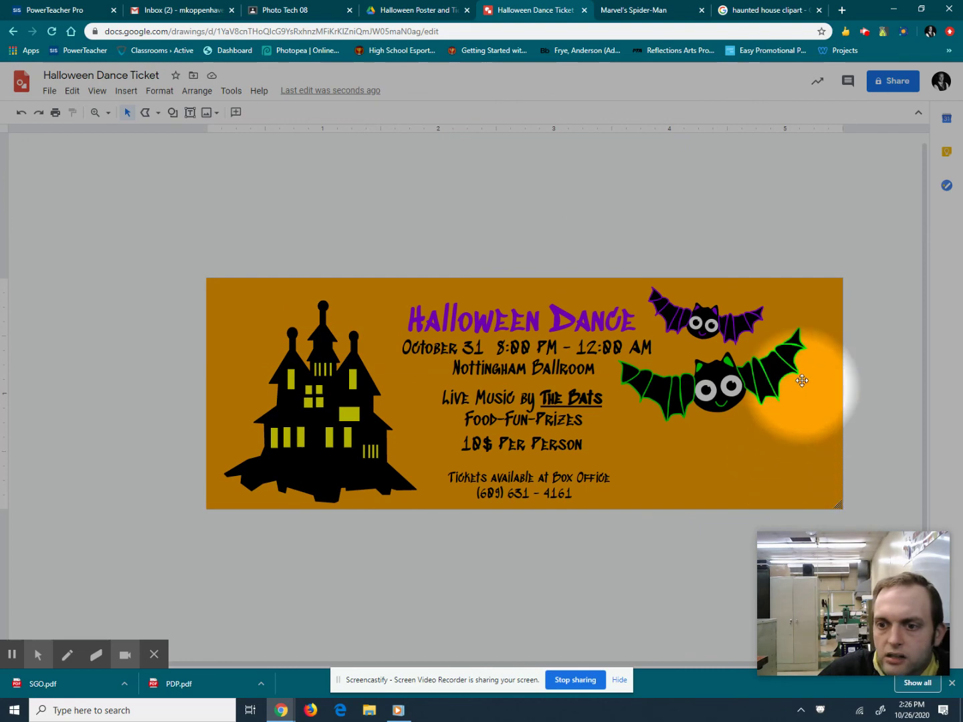
click(400, 8)
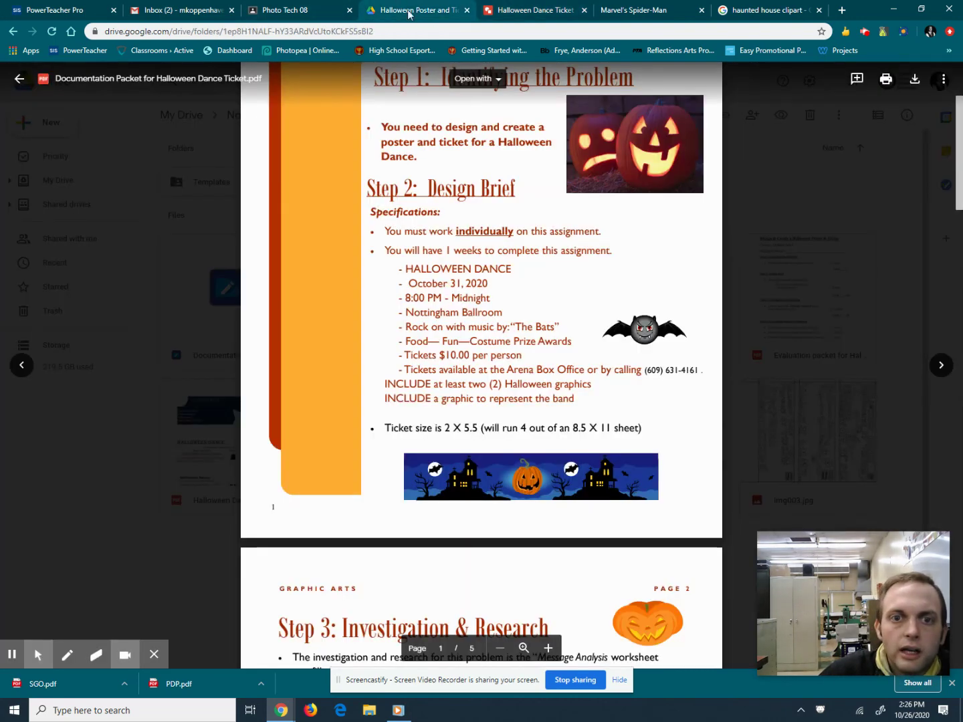
click(549, 7)
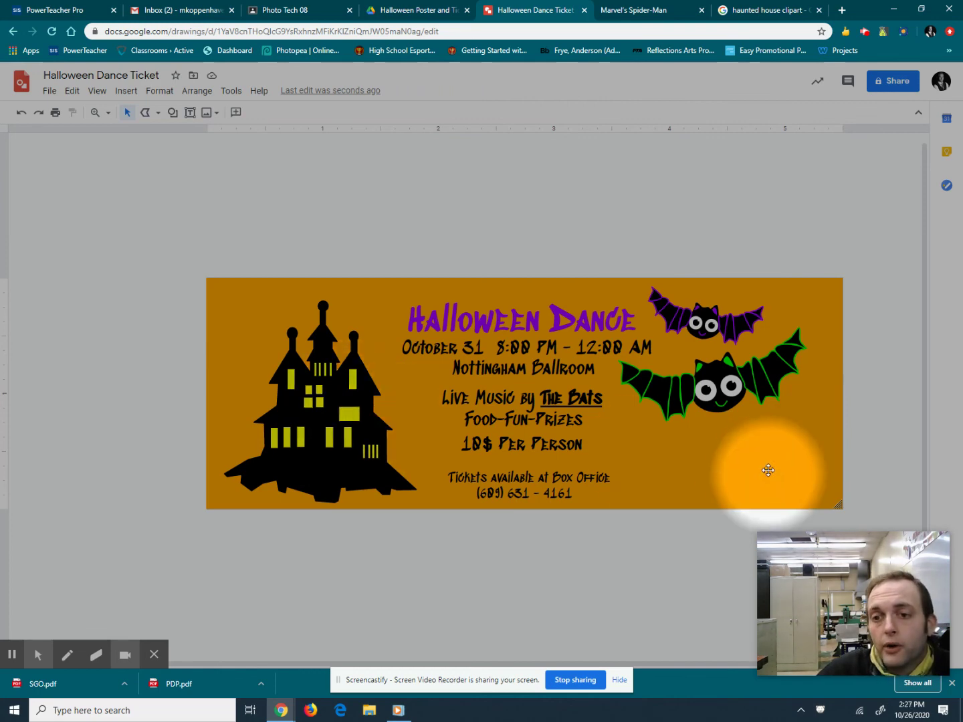
click(375, 5)
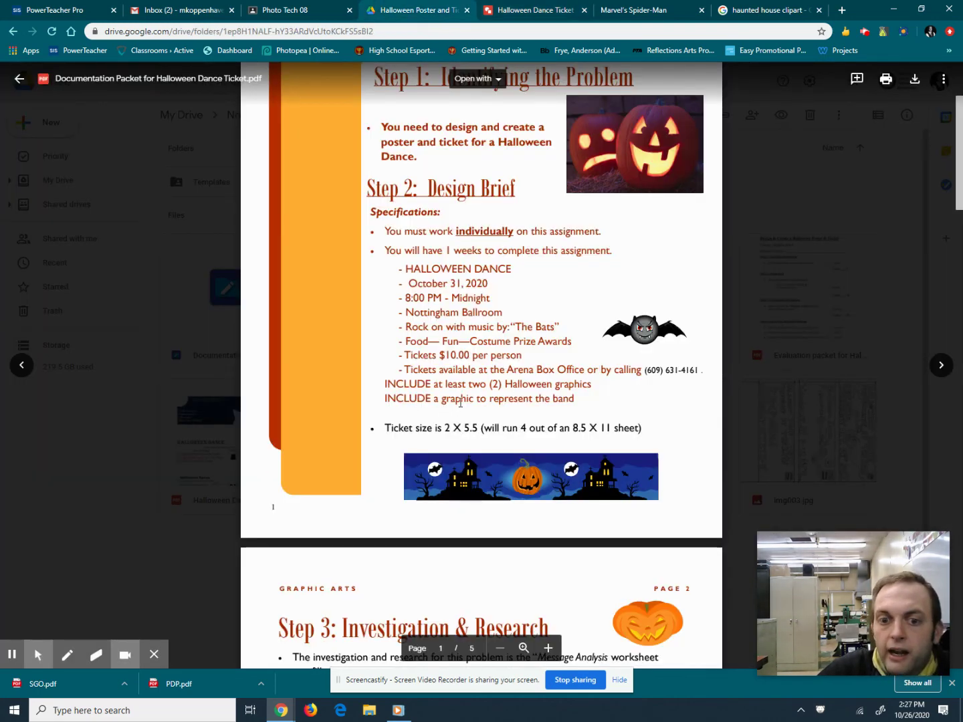
click(500, 5)
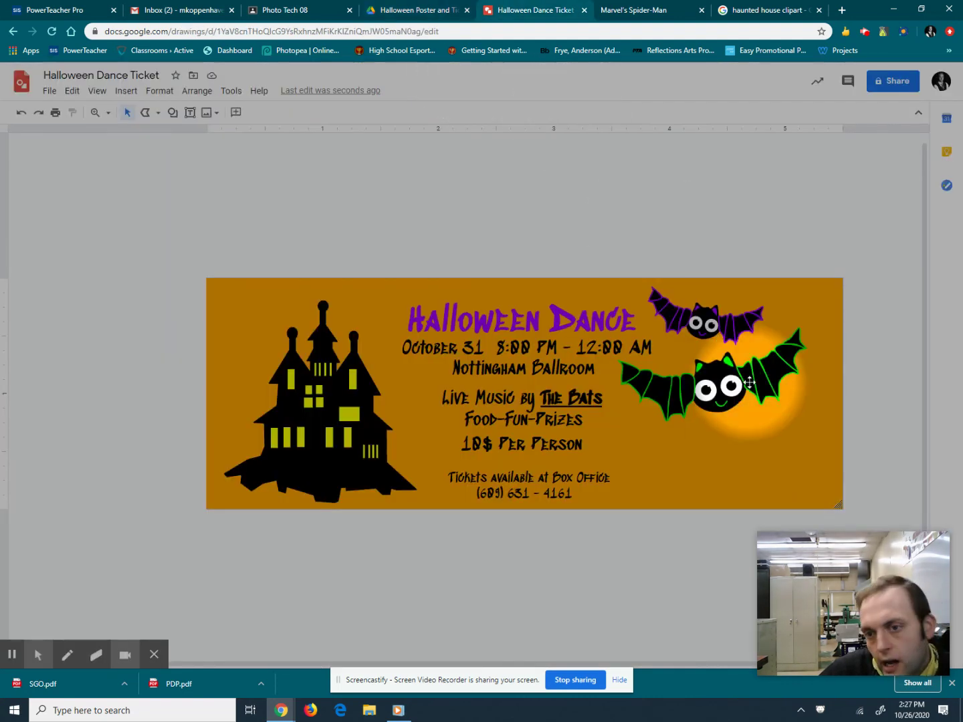
click(396, 8)
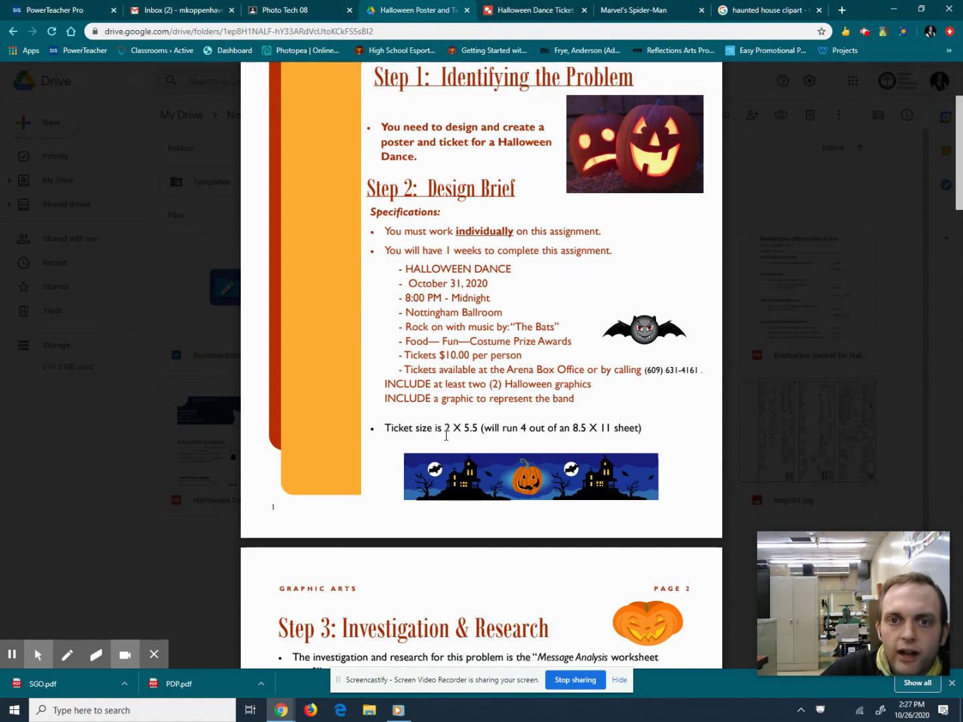
Scroll the packet to the page 5 evaluation criteria, then return to the ticket drawing.
scroll(446, 435, down, 10)
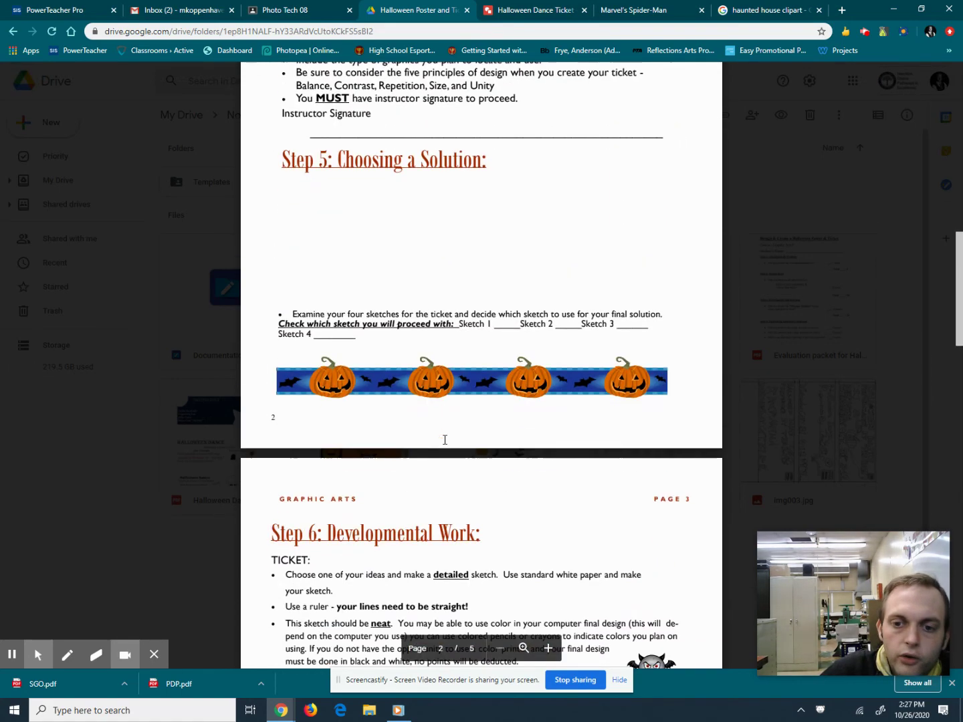
scroll(445, 440, down, 15)
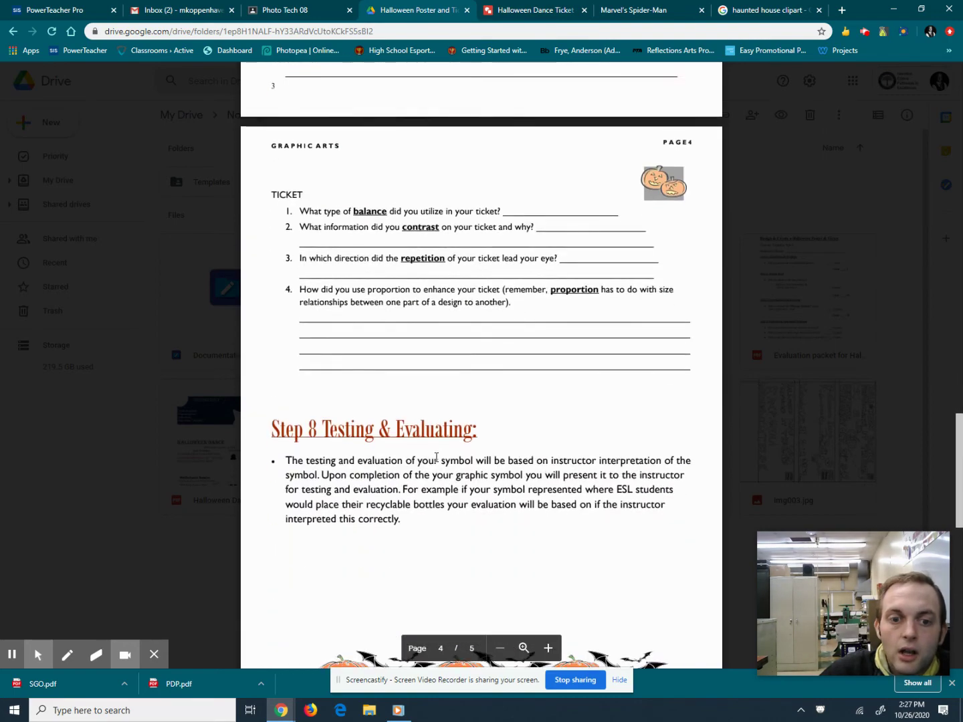
scroll(436, 457, down, 6)
scroll(435, 457, up, 1)
scroll(438, 441, down, 6)
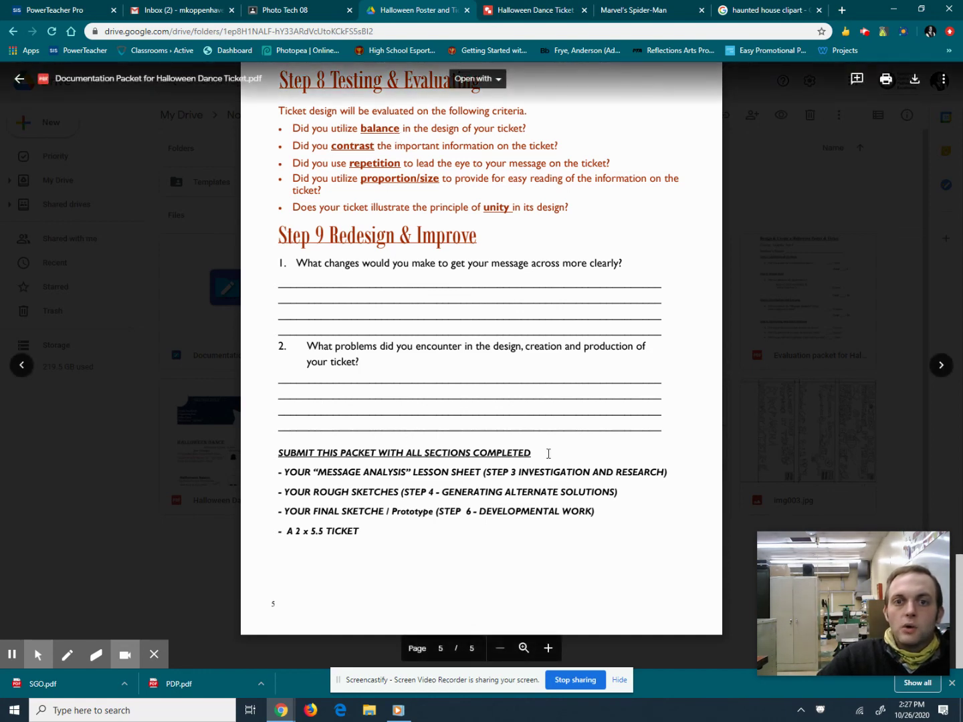
scroll(532, 381, up, 2)
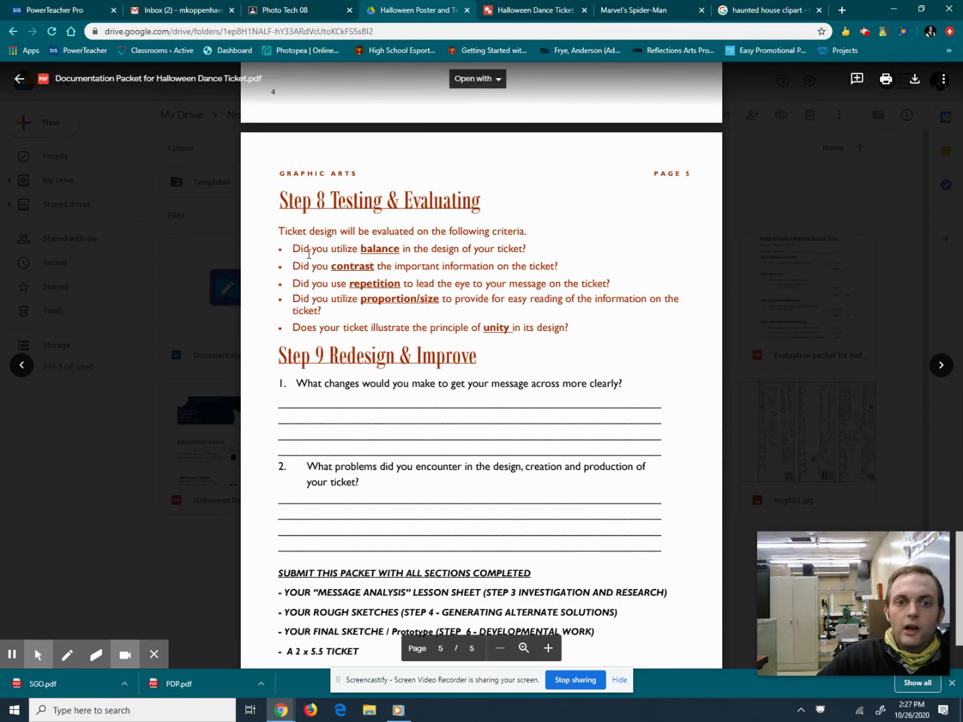
click(568, 5)
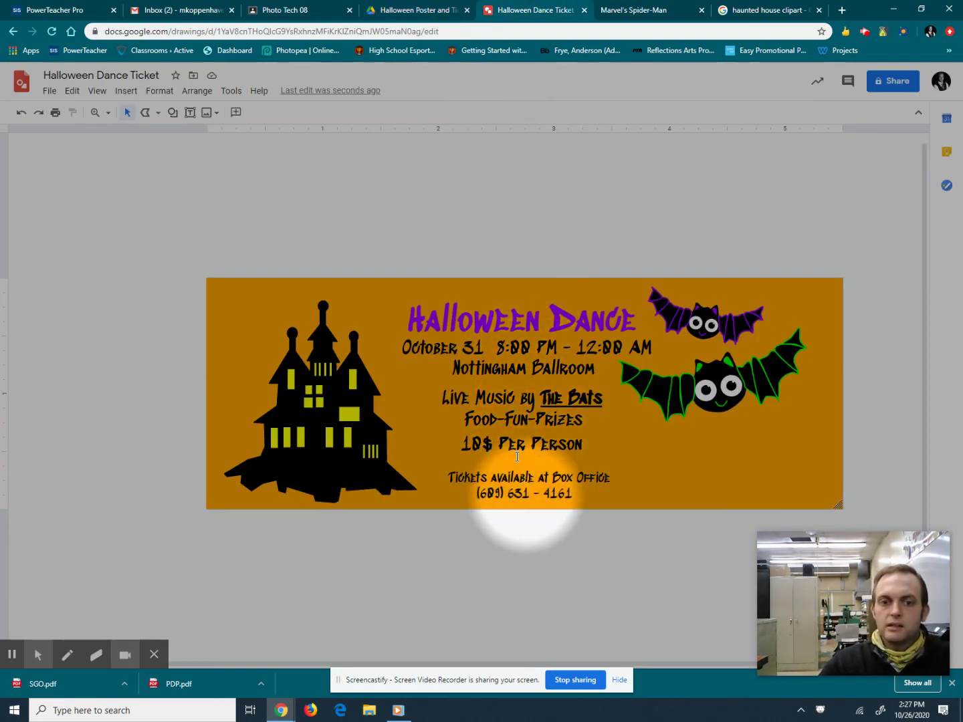
click(406, 9)
click(503, 8)
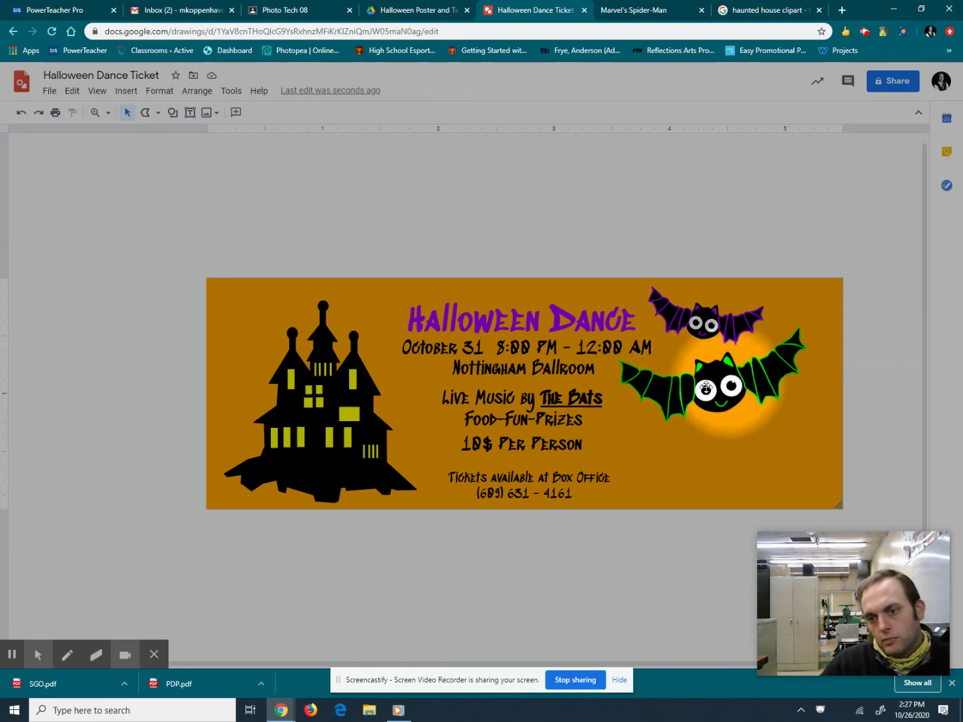
click(407, 9)
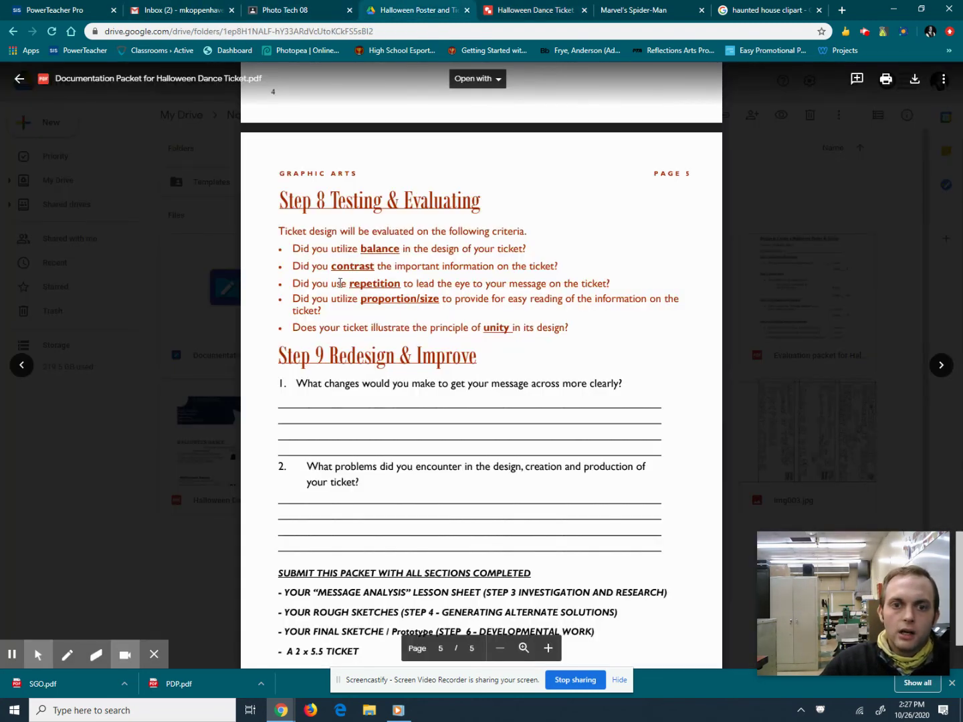
click(505, 8)
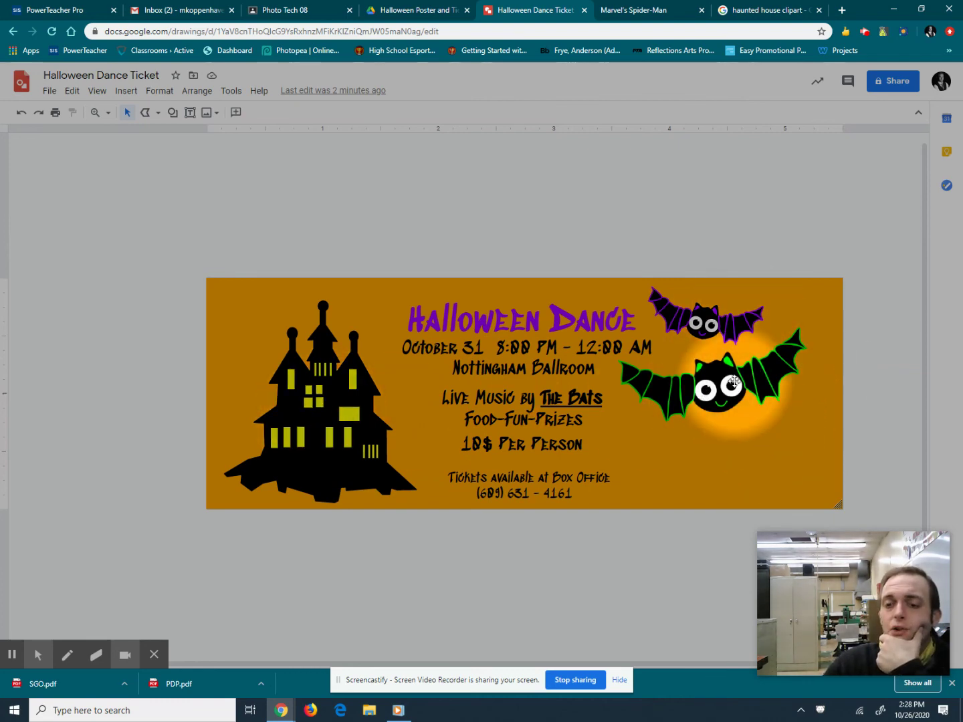
click(445, 7)
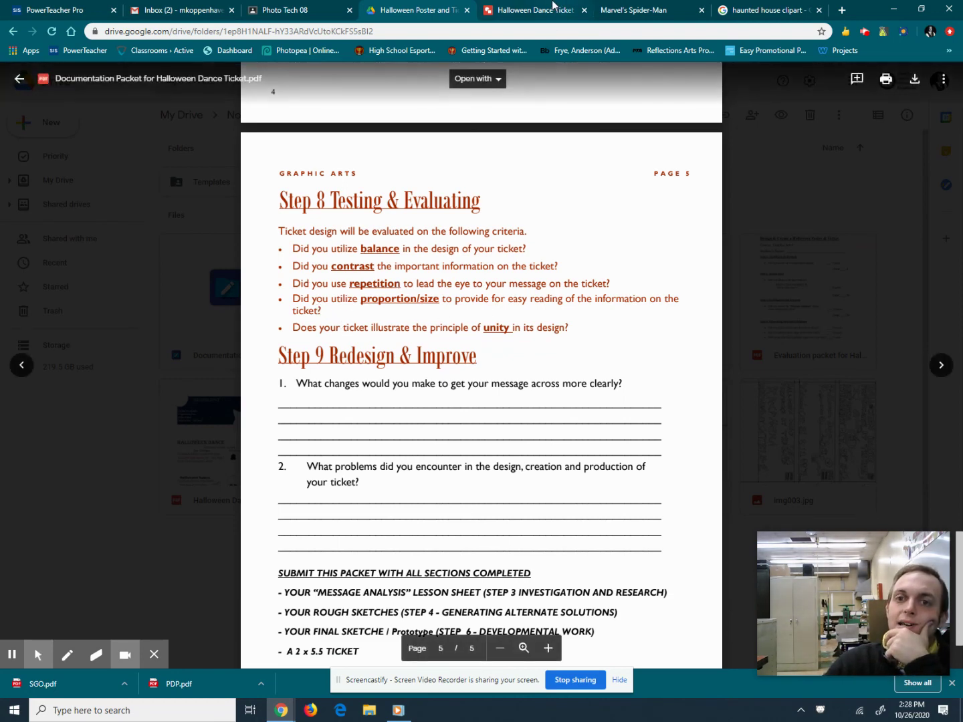
key(ctrl+Tab)
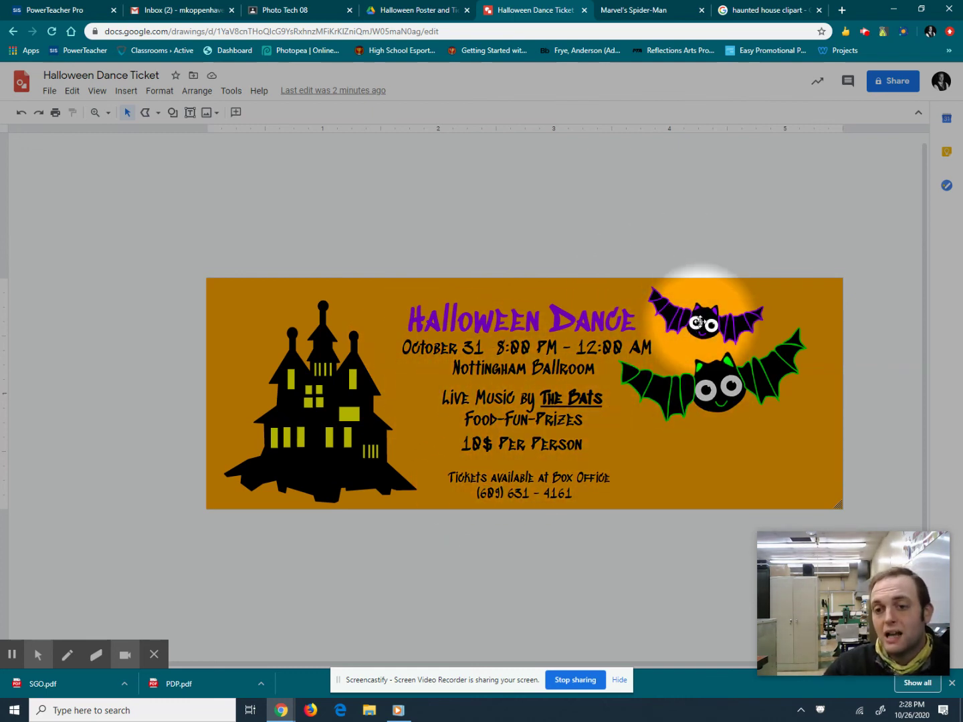
click(406, 9)
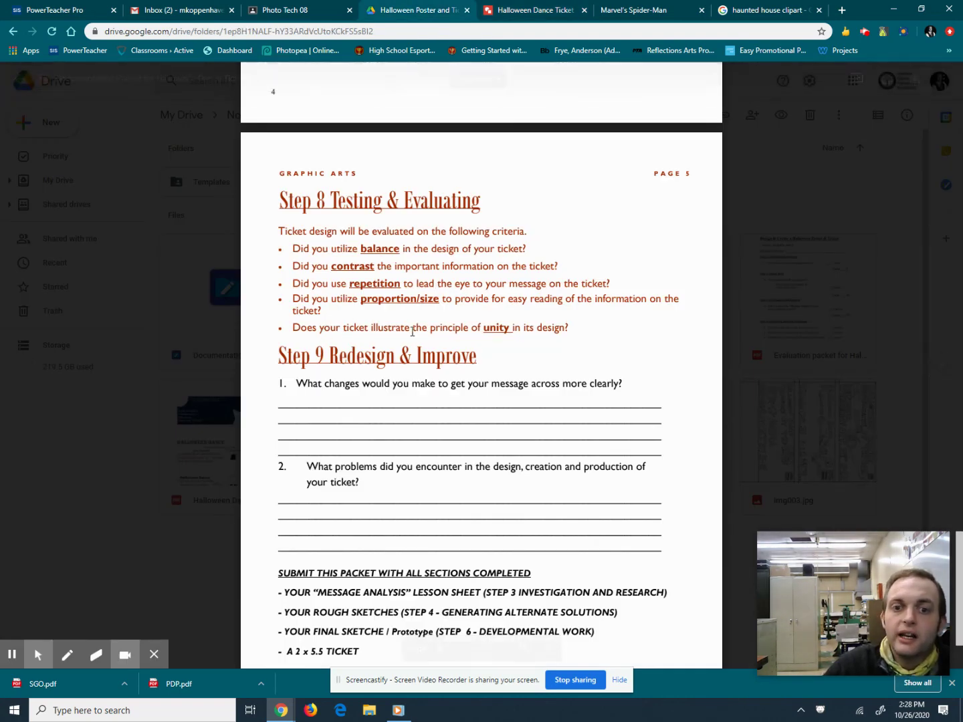
click(526, 10)
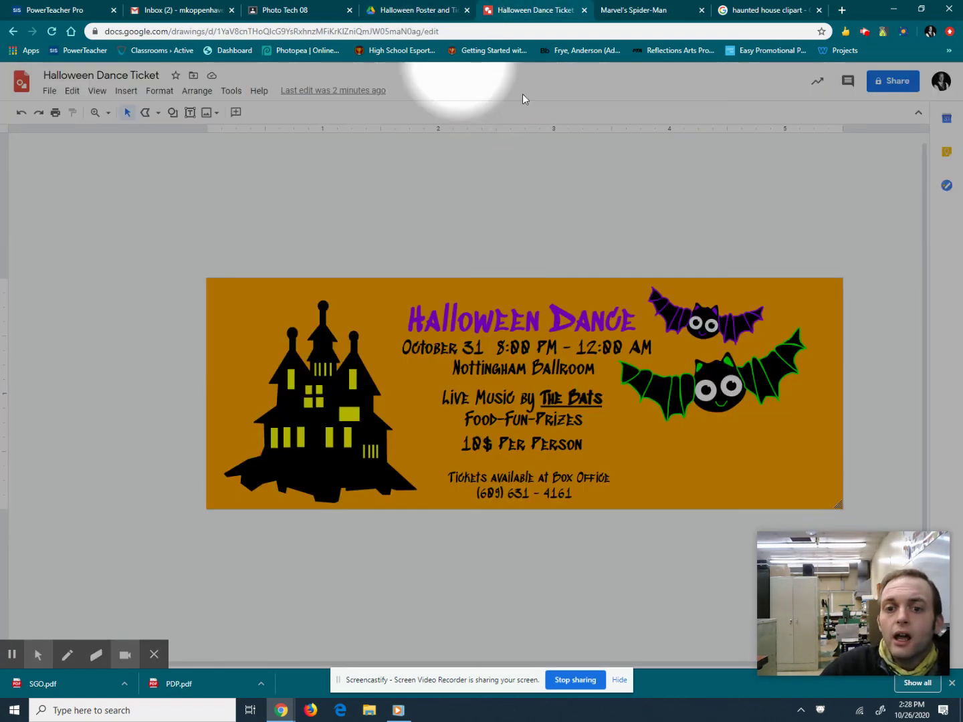